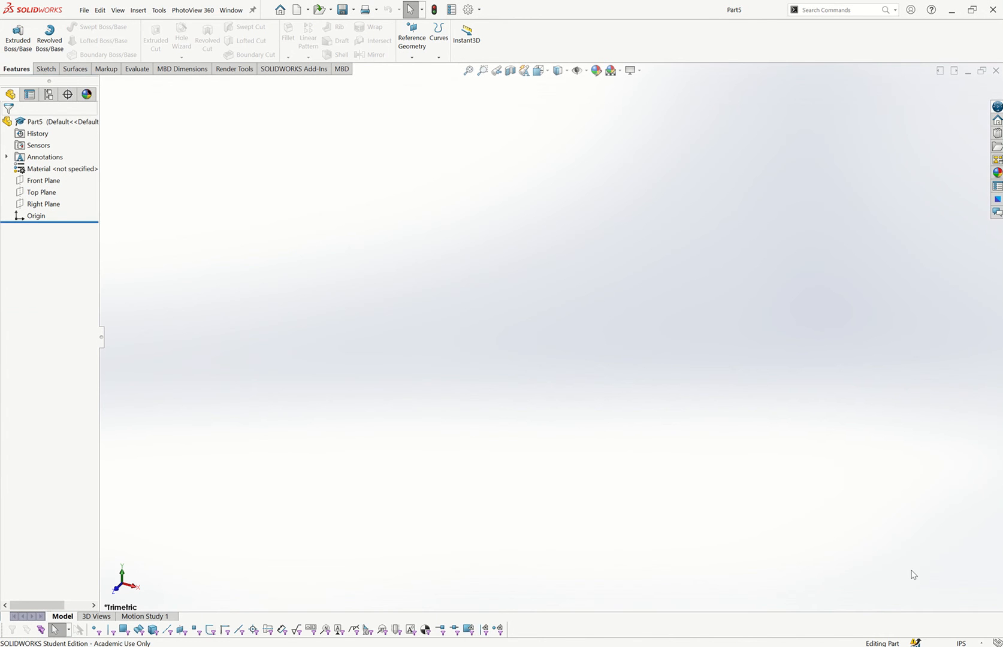
Step: Set the part's overall drafting standard to ANSI in the document properties and check the dimension precision and IPS unit settings
{"action": "left_click", "coordinate": [953, 644]}
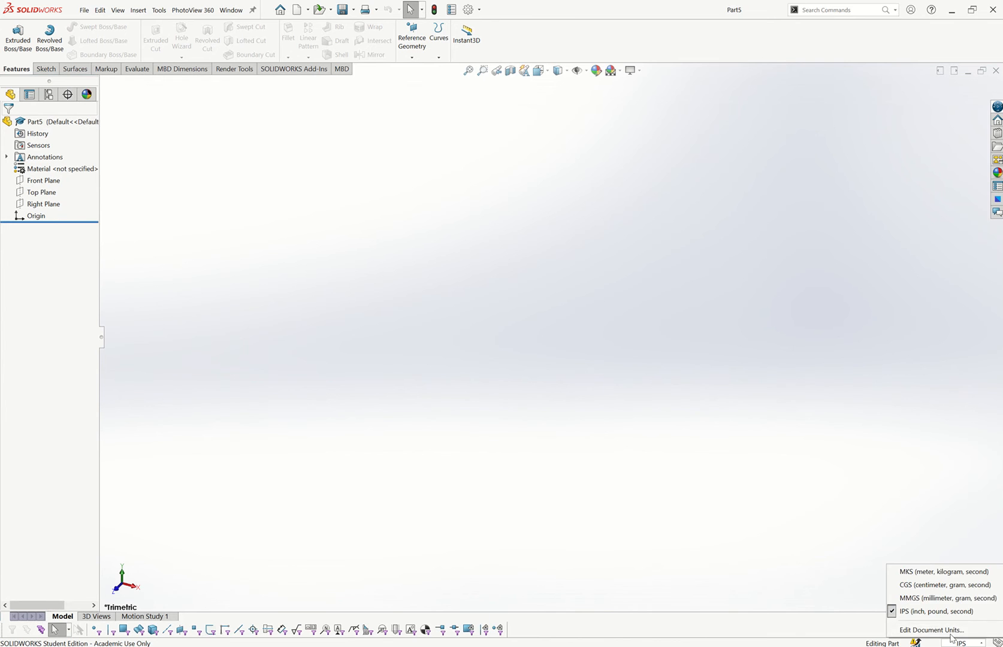
{"action": "left_click", "coordinate": [932, 630]}
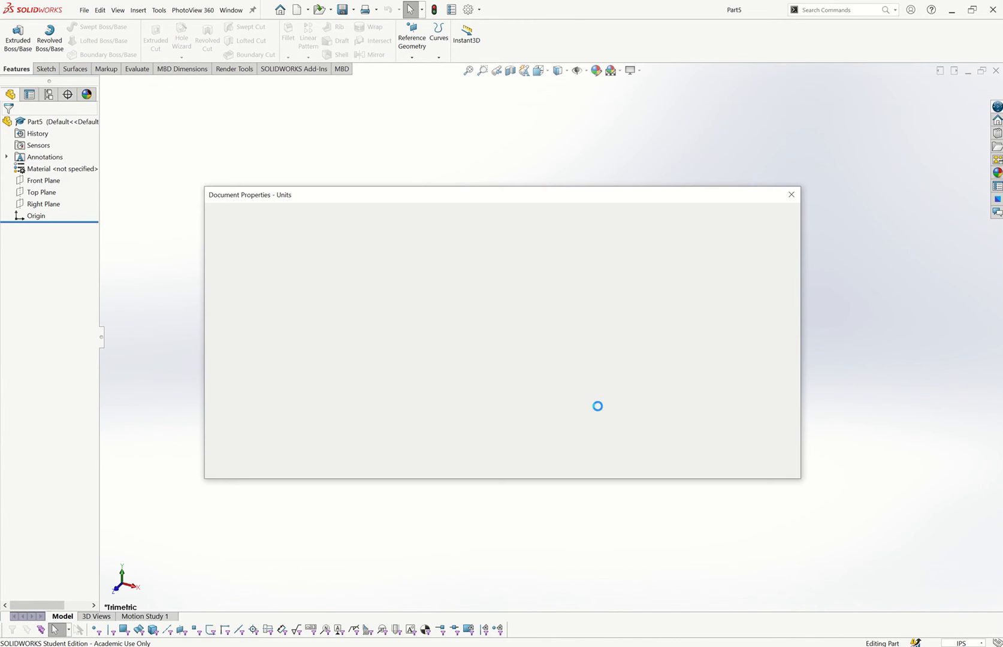
{"action": "left_click", "coordinate": [248, 229]}
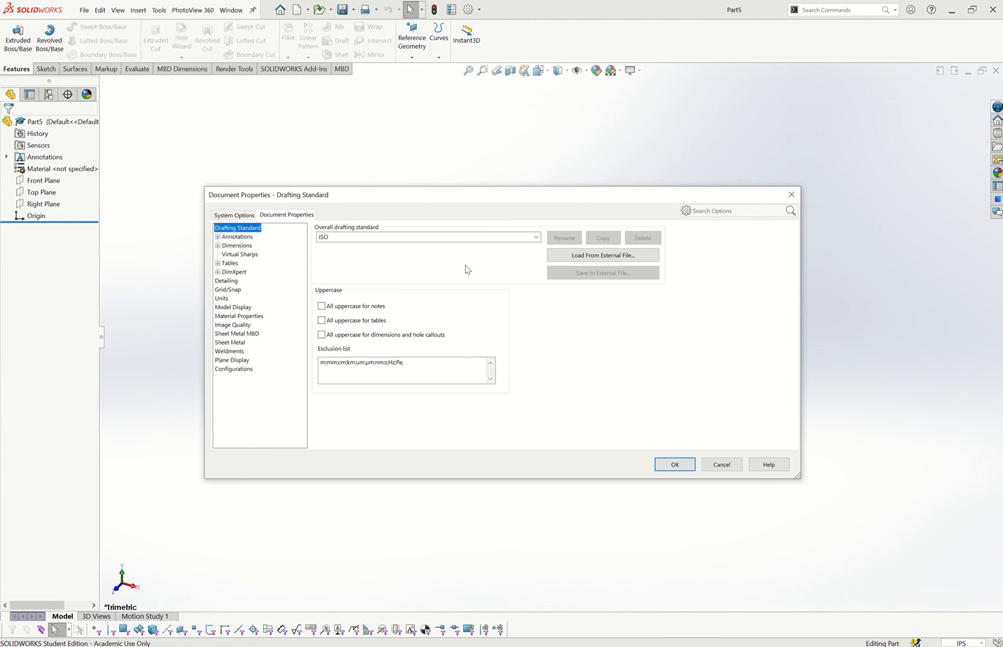
{"action": "left_click", "coordinate": [522, 242]}
{"action": "left_click", "coordinate": [522, 247]}
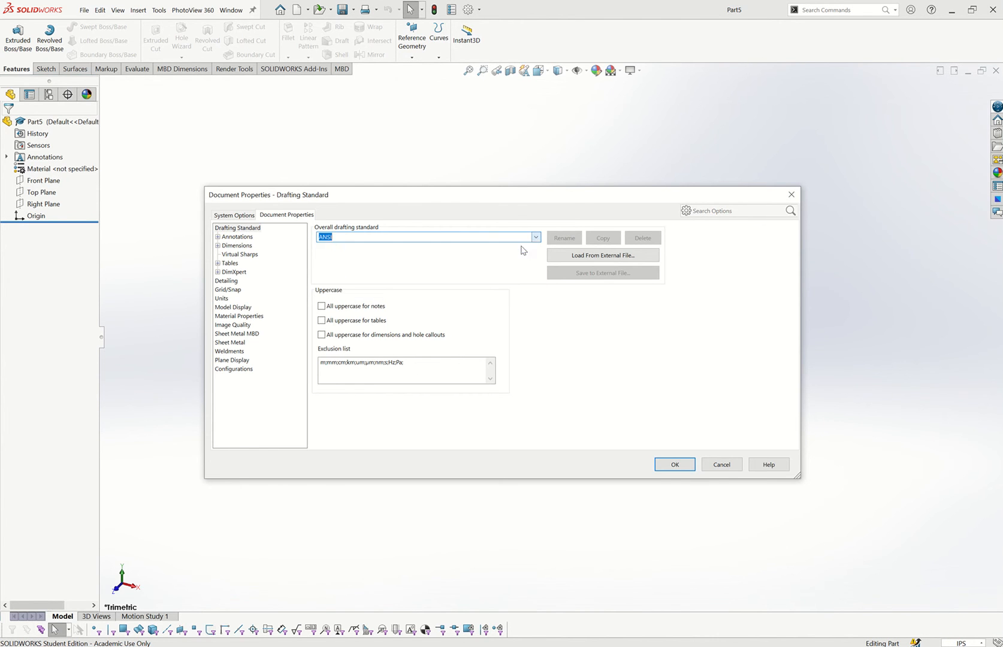
{"action": "left_click", "coordinate": [230, 246]}
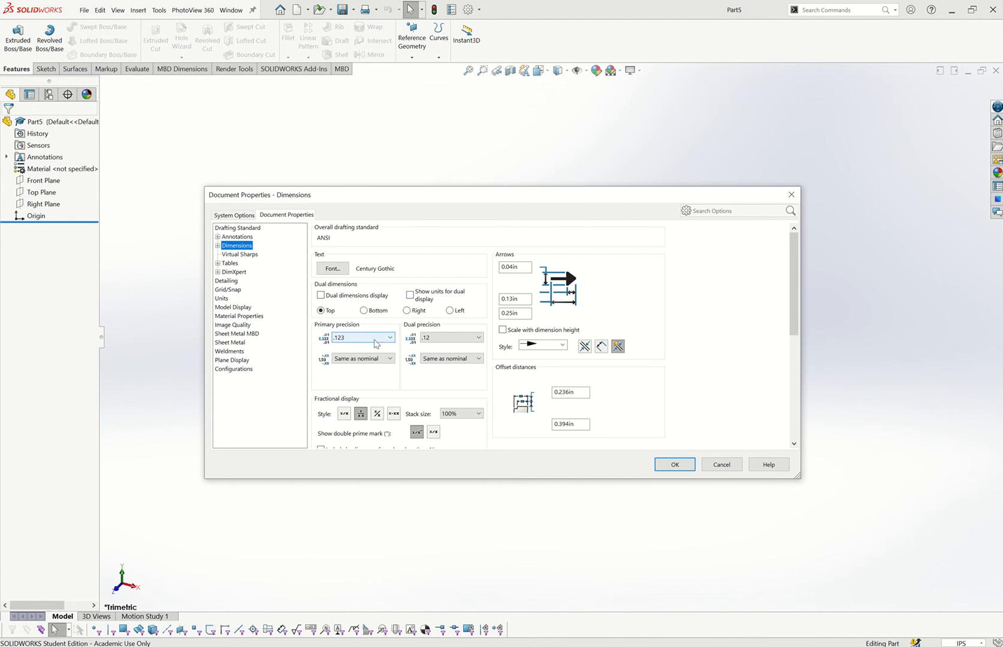
{"action": "left_click", "coordinate": [227, 289]}
{"action": "left_click", "coordinate": [222, 299]}
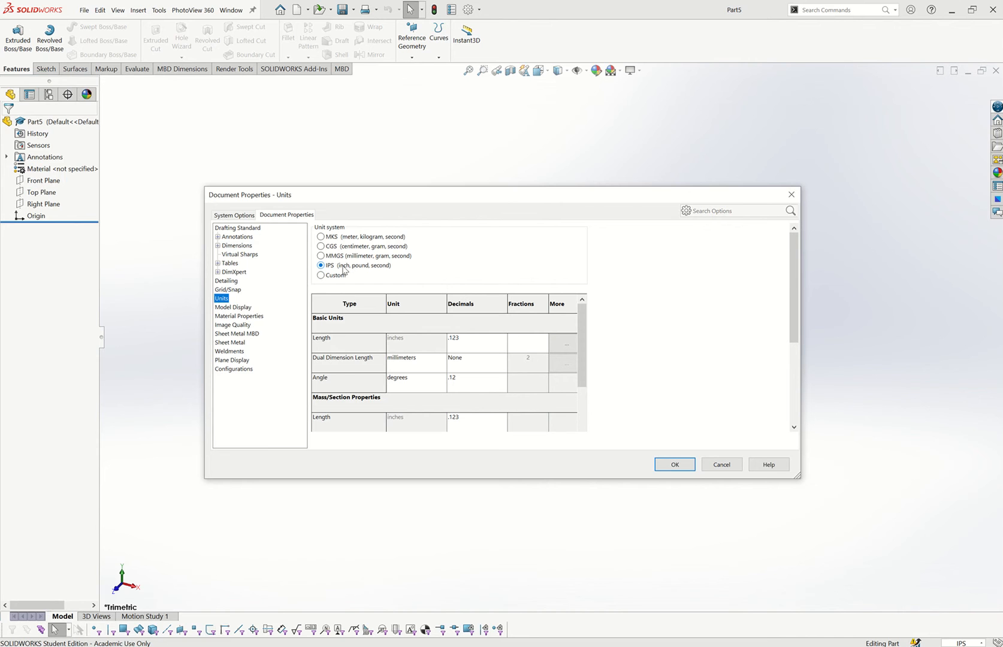
{"action": "left_click", "coordinate": [661, 470]}
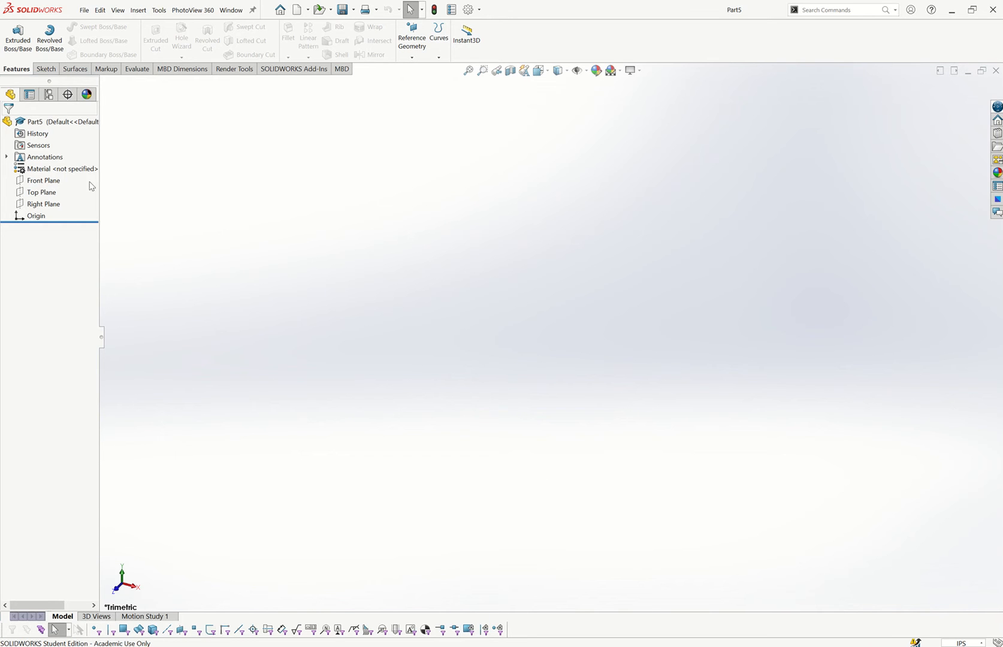
Step: Sketch a center rectangle about 1.42 by 0.58 in on the Top Plane, centred horizontally in line with the origin on its +X side
{"action": "left_click", "coordinate": [47, 192]}
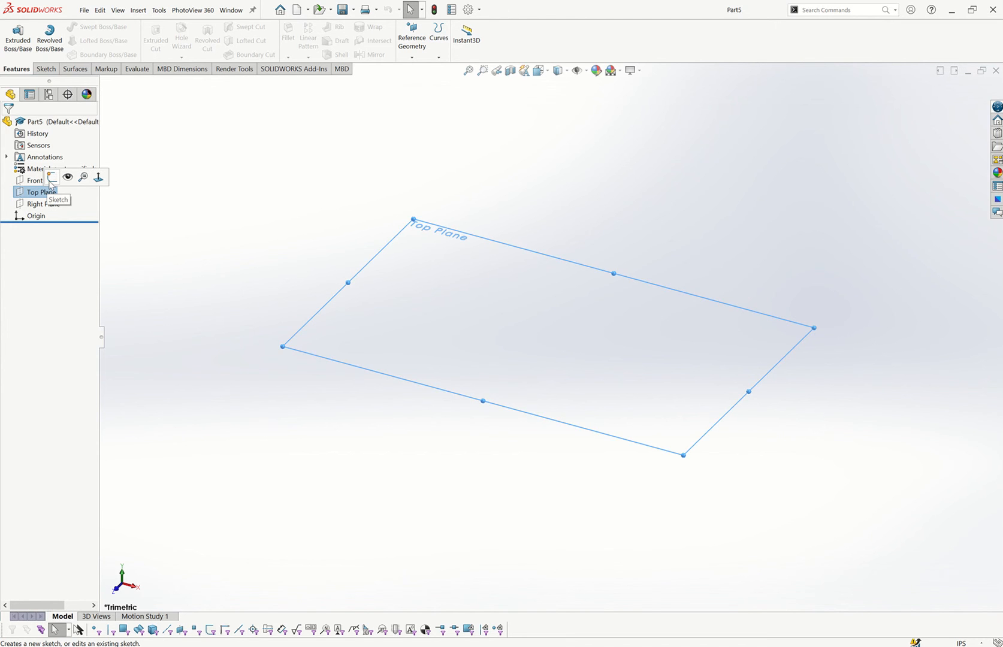
{"action": "left_click", "coordinate": [52, 176]}
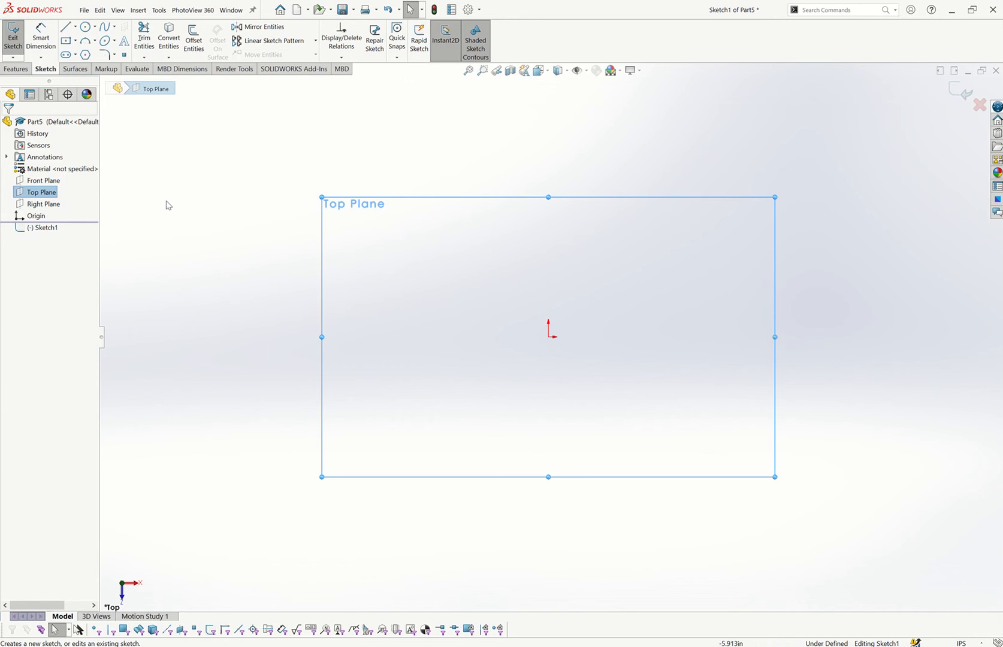
{"action": "left_click", "coordinate": [76, 41]}
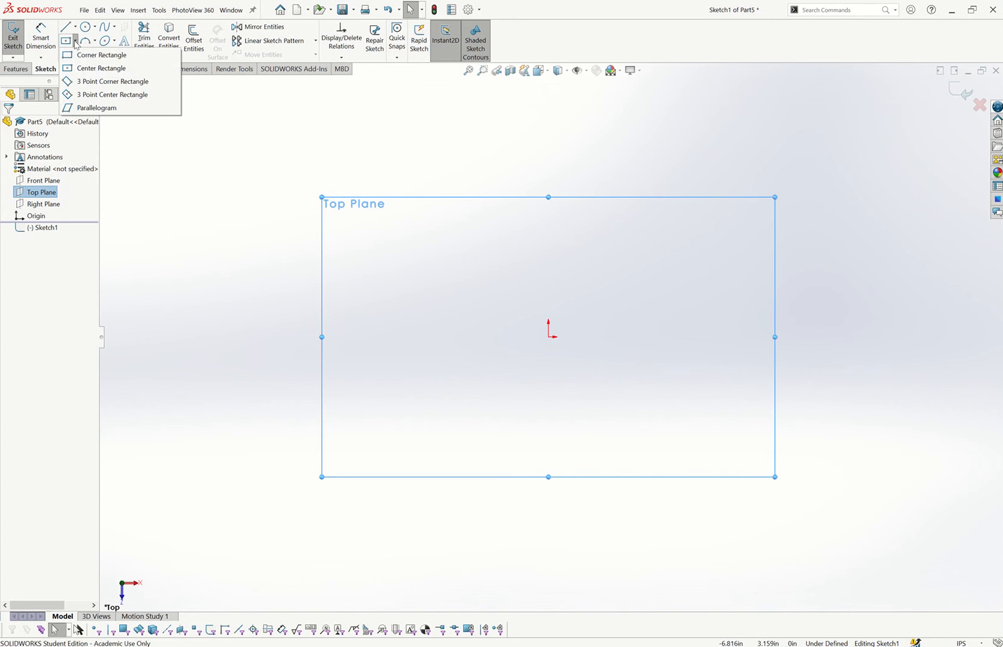
{"action": "left_click", "coordinate": [99, 68]}
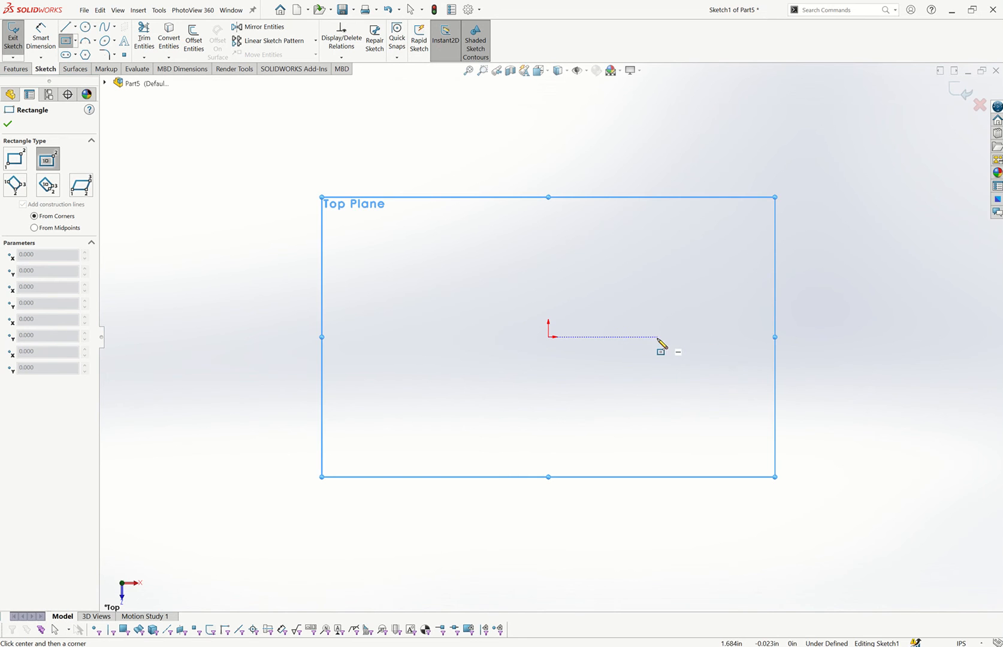
{"action": "left_click", "coordinate": [628, 337]}
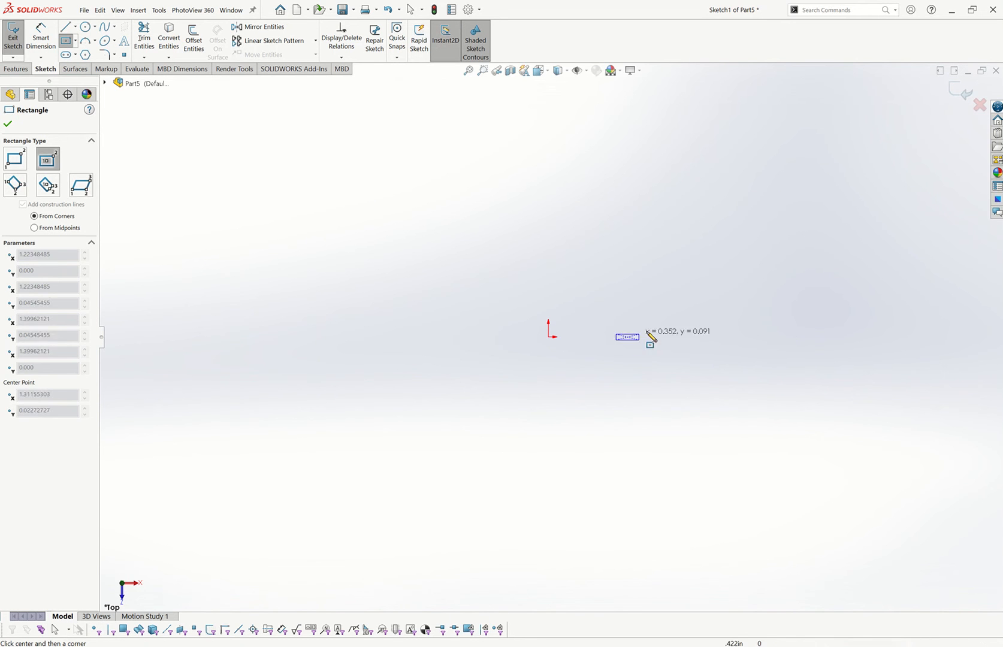
{"action": "left_click", "coordinate": [674, 319]}
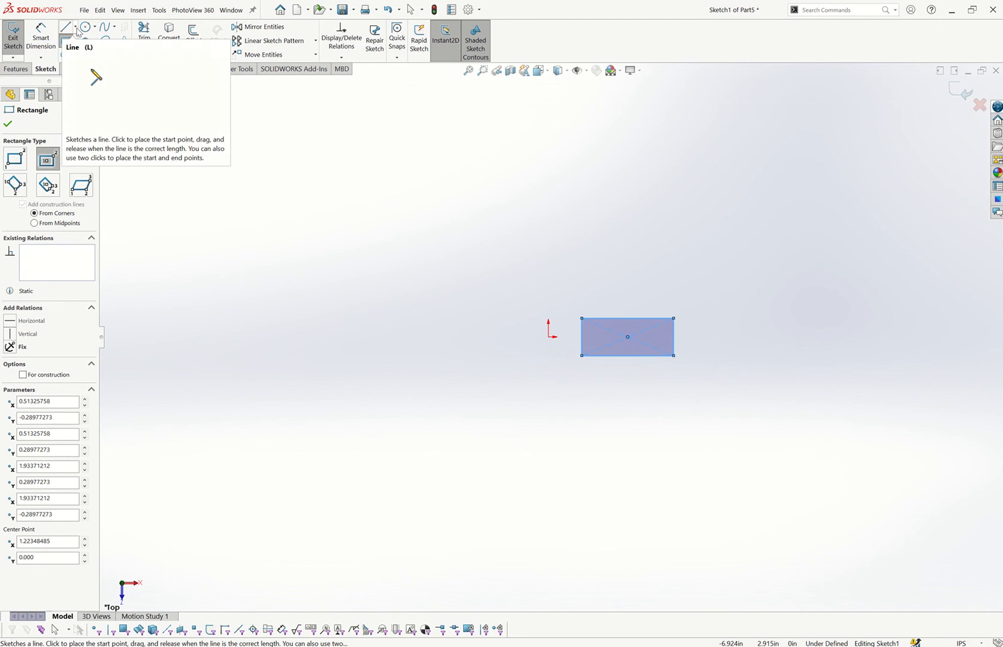
Step: Draw a horizontal centerline about 0.51 in long from the origin to the midpoint of the rectangle's nearest vertical edge
{"action": "left_click", "coordinate": [76, 27]}
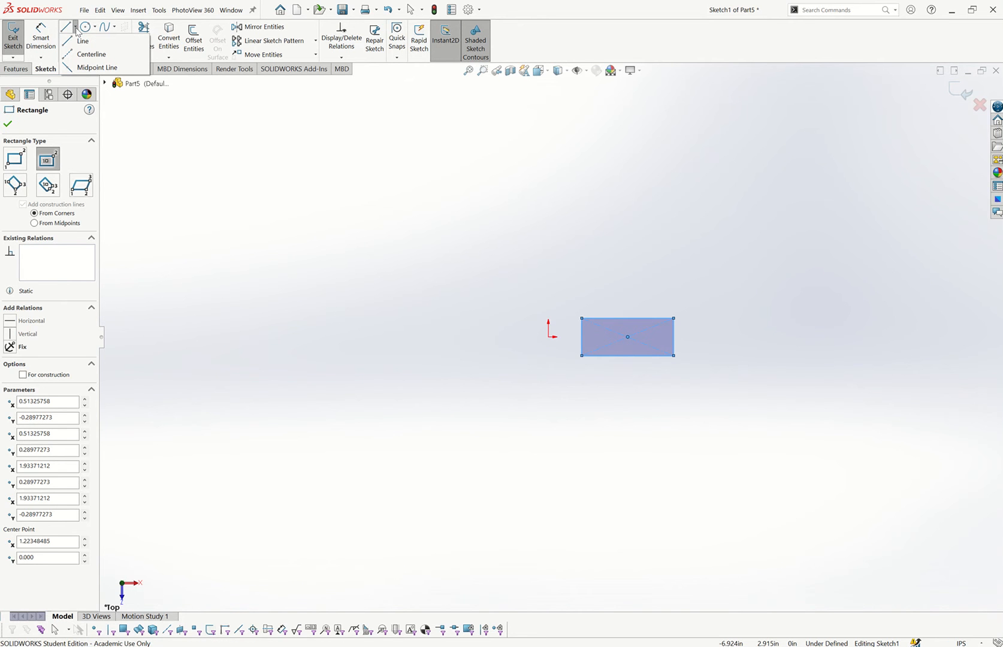
{"action": "left_click", "coordinate": [87, 55]}
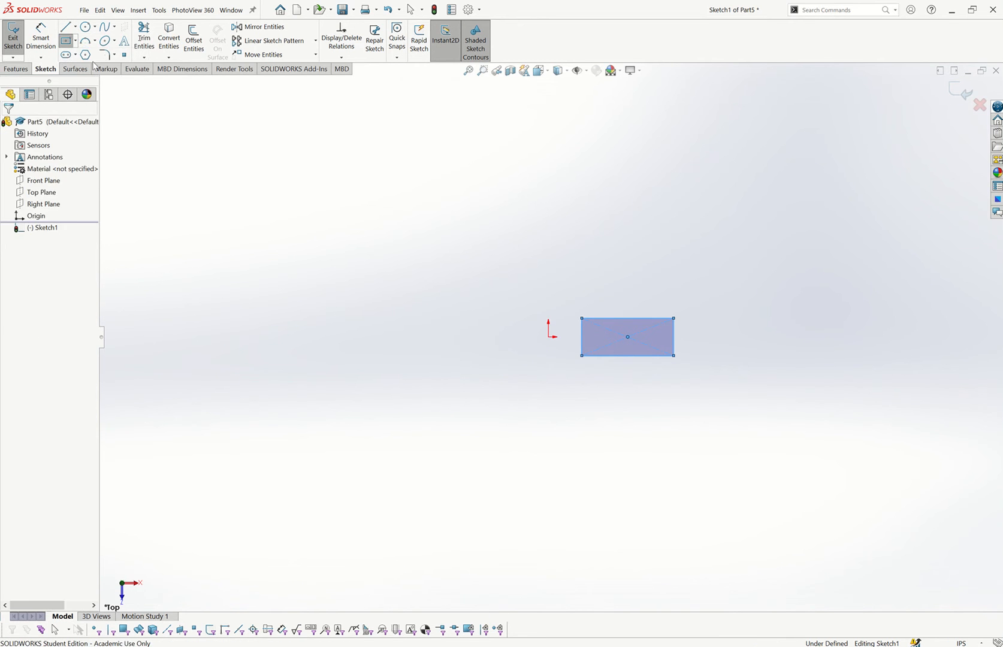
{"action": "left_click", "coordinate": [548, 340]}
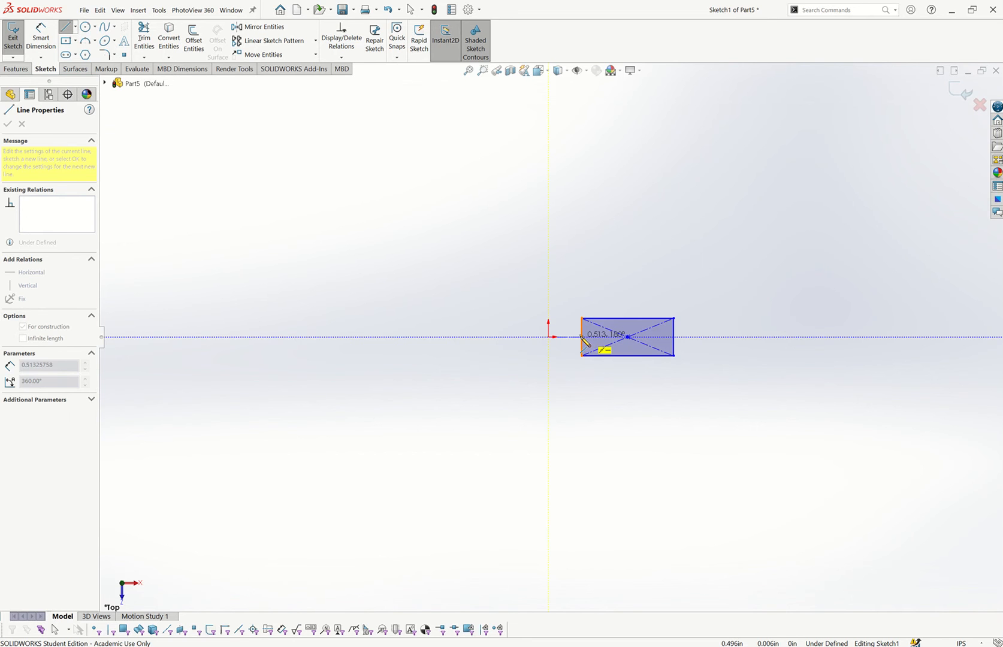
{"action": "left_click", "coordinate": [581, 337]}
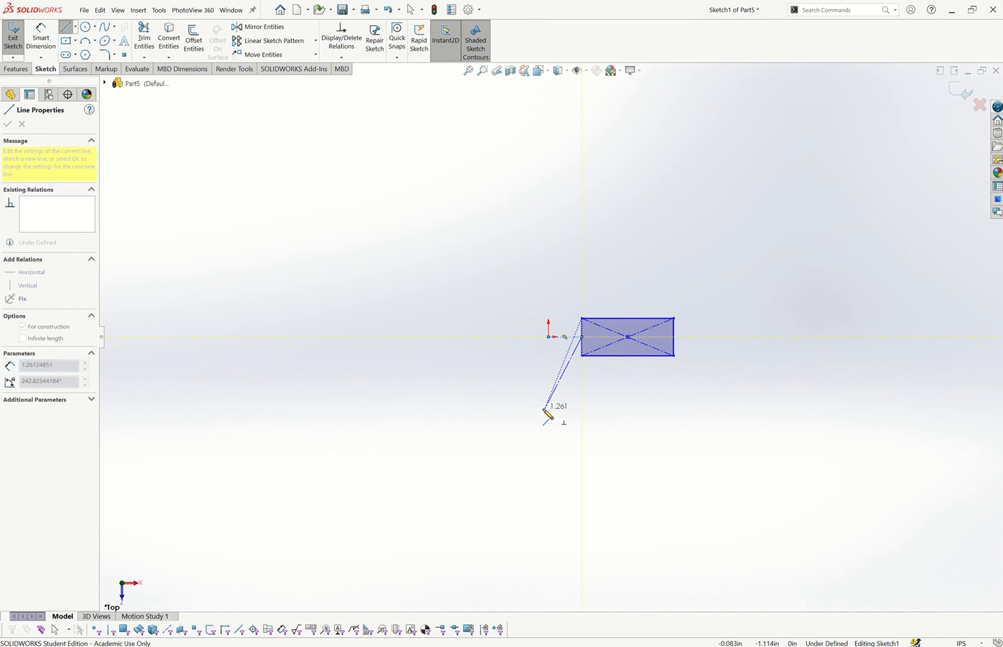
{"action": "key", "text": "Escape"}
{"action": "key", "text": "Escape"}
Step: Dimension the centerline between the origin and the rectangle to 0.4 in
{"action": "scroll", "coordinate": [614, 335], "scroll_direction": "down", "scroll_amount": 5}
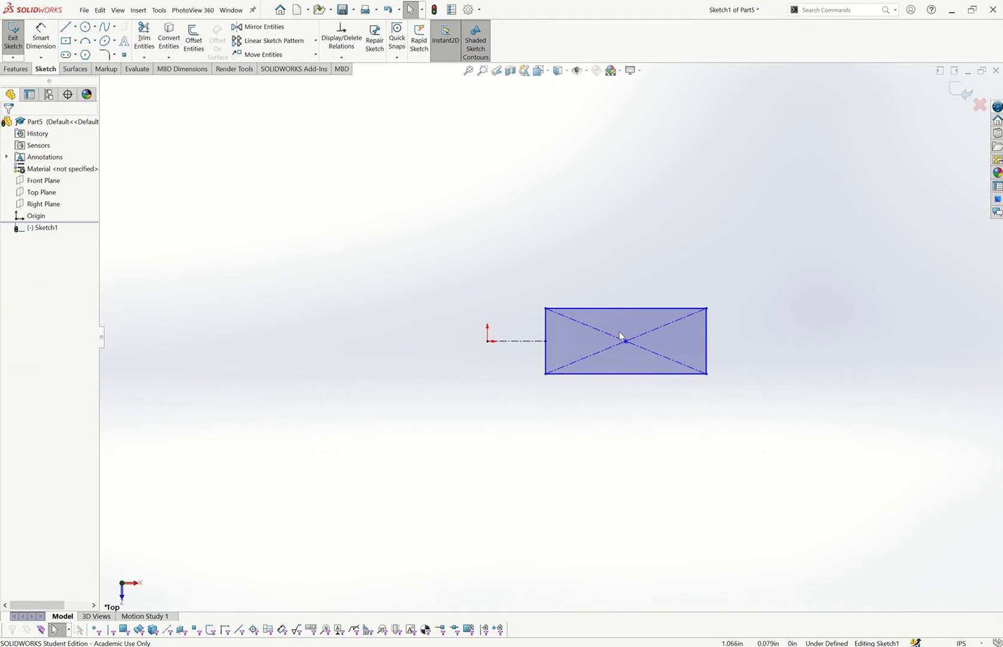
{"action": "scroll", "coordinate": [661, 336], "scroll_direction": "down", "scroll_amount": 2}
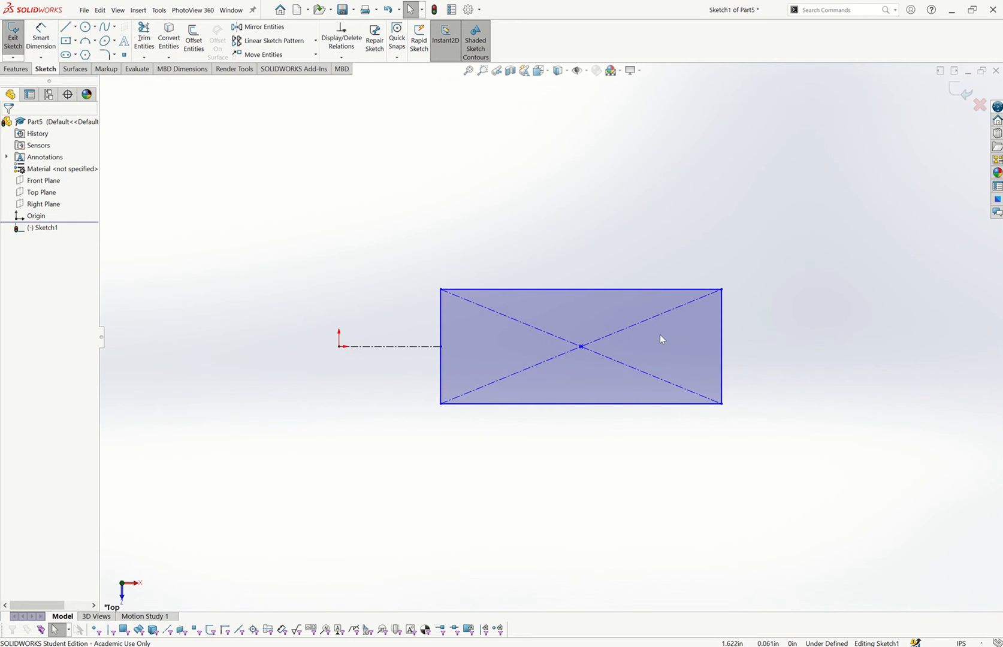
{"action": "left_click", "coordinate": [31, 47]}
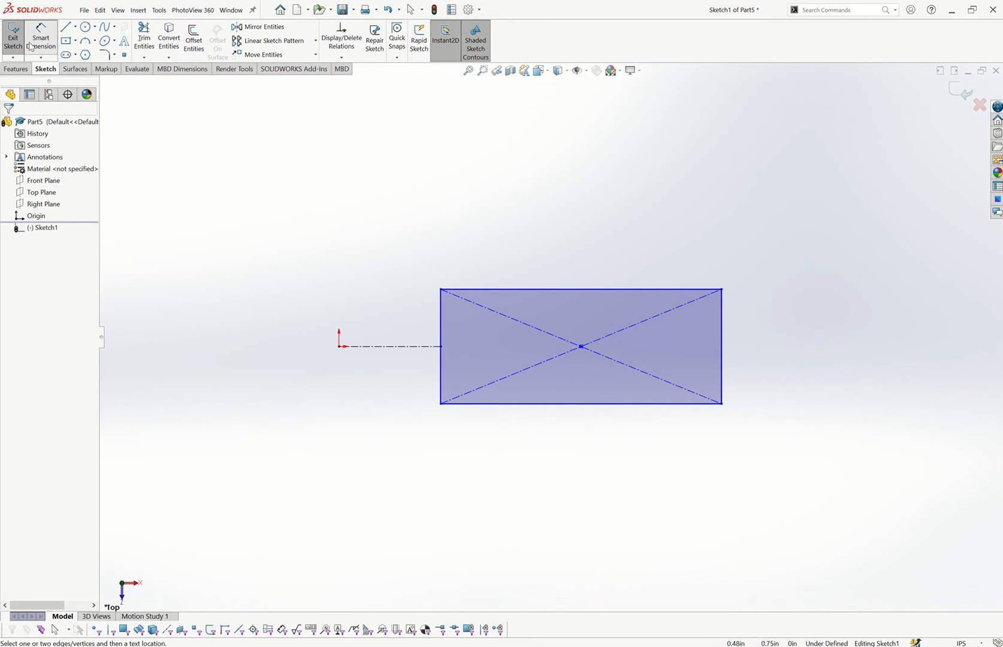
{"action": "left_click", "coordinate": [384, 348]}
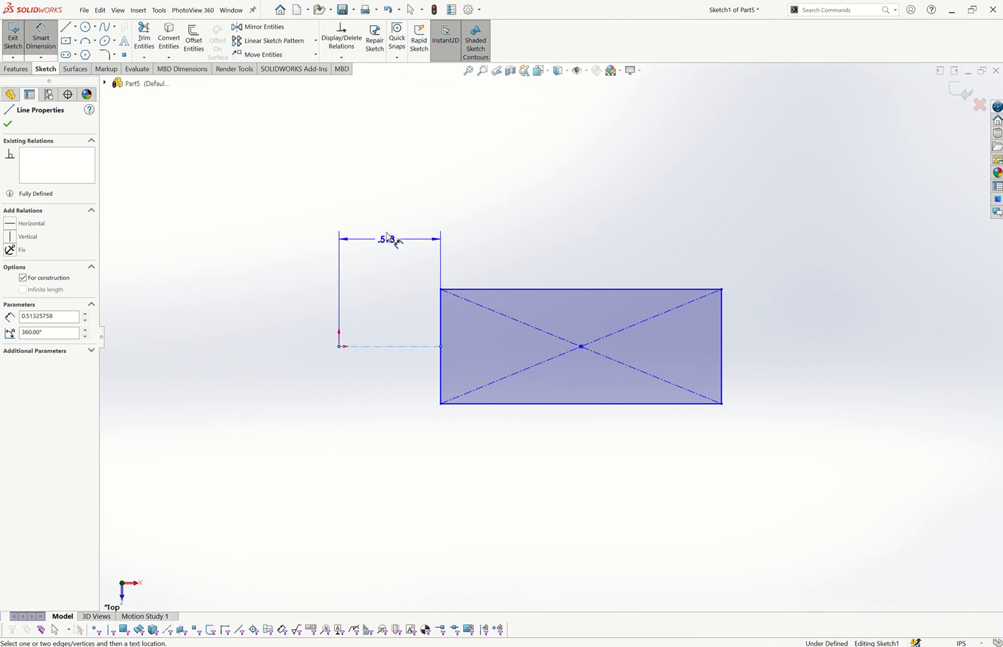
{"action": "left_click", "coordinate": [389, 222]}
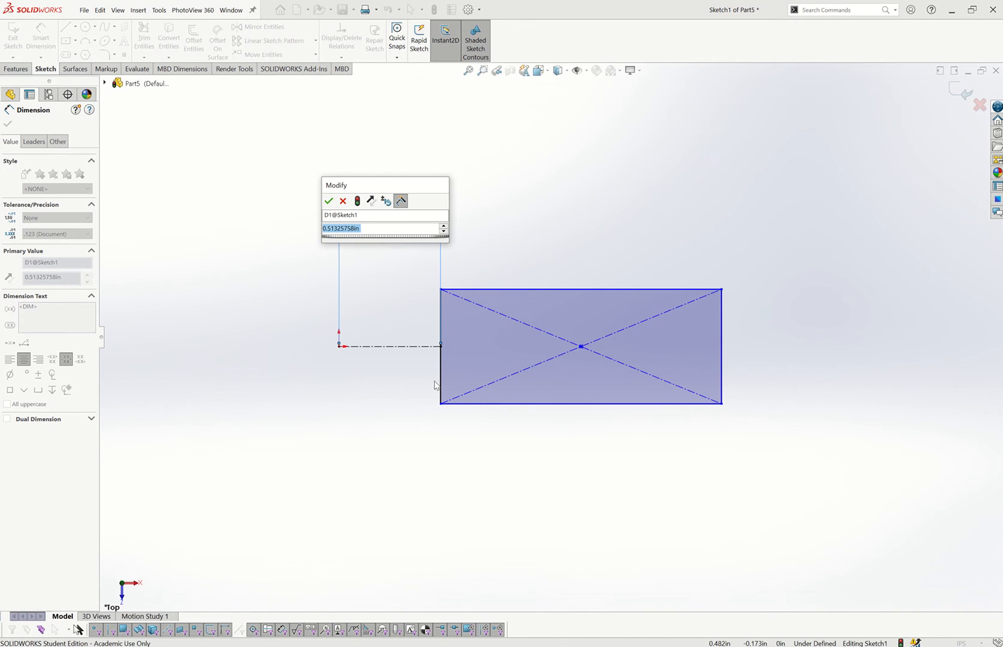
{"action": "type", "text": ".4"}
{"action": "key", "text": "Return"}
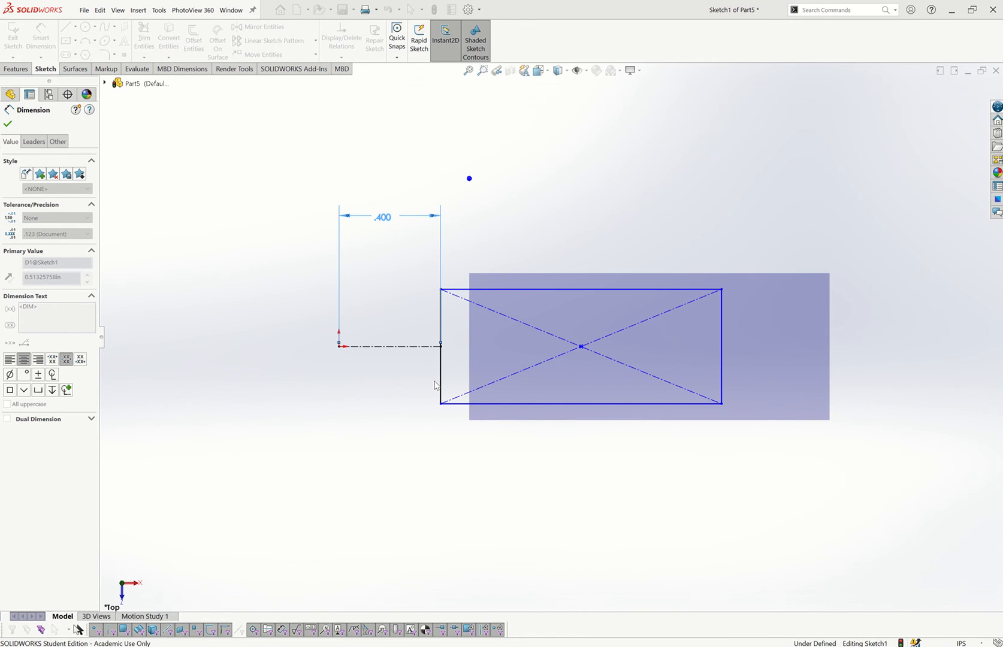
Step: Dimension the rectangle to 6 in along its horizontal edge and 6.3 in along its vertical edge, and exit the sketch
{"action": "left_click", "coordinate": [567, 289]}
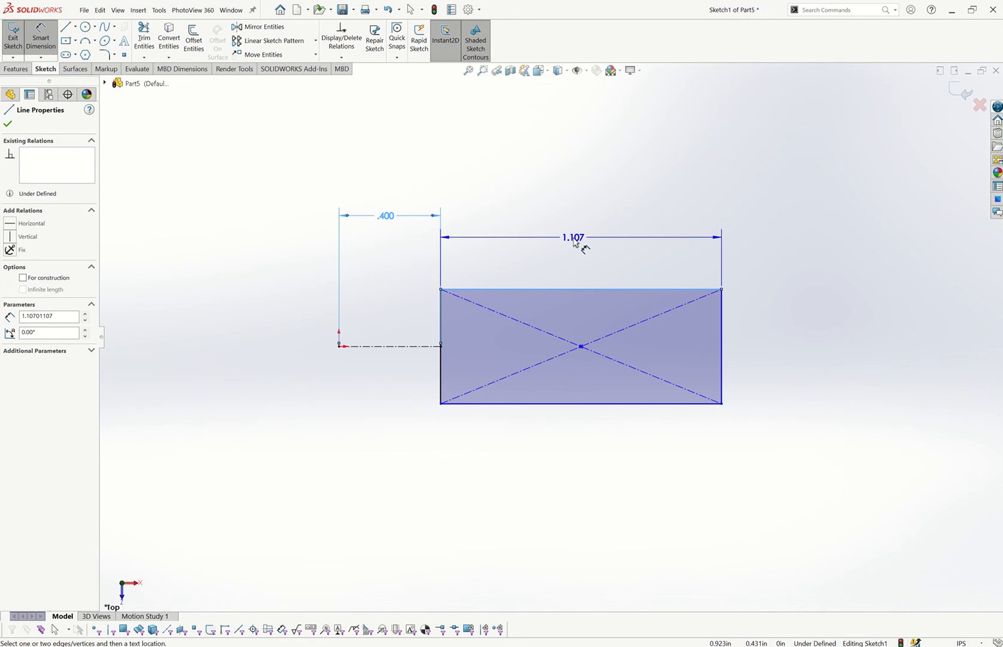
{"action": "left_click", "coordinate": [577, 243]}
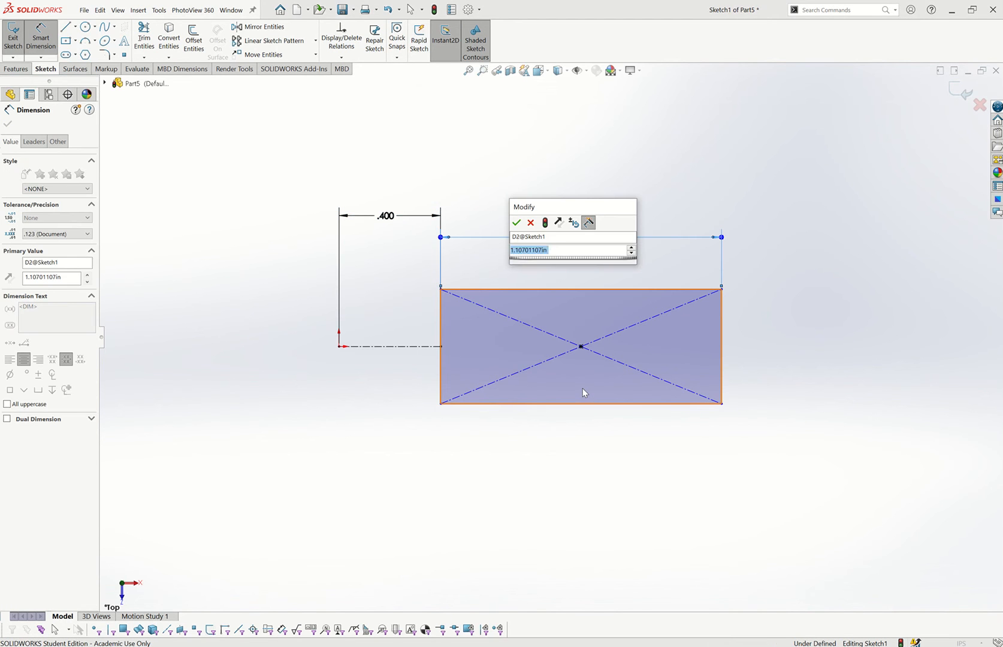
{"action": "key", "text": "Return"}
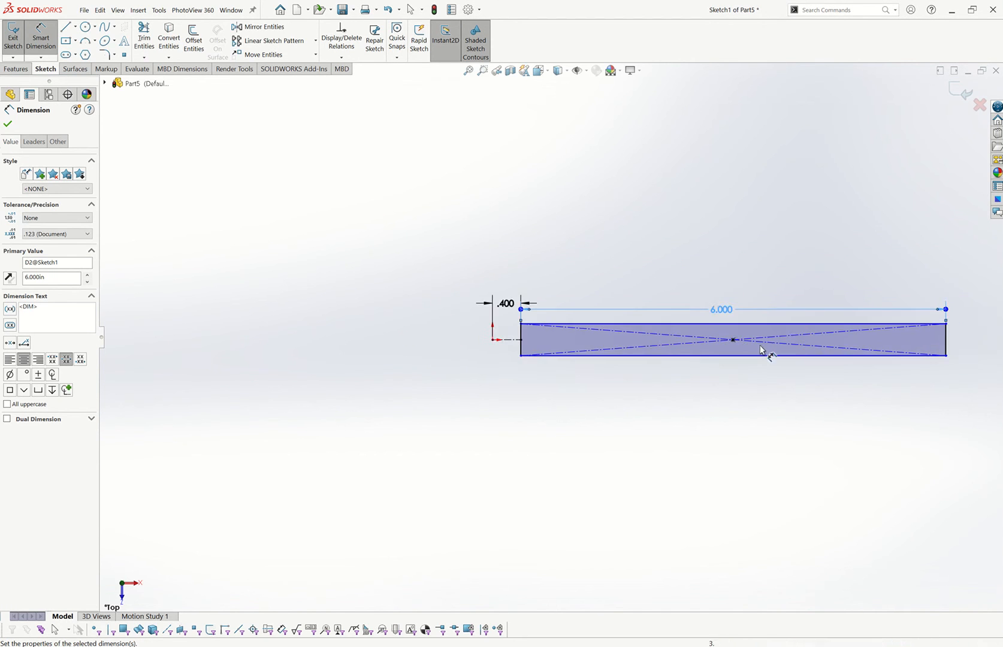
{"action": "scroll", "coordinate": [970, 356], "scroll_direction": "down", "scroll_amount": 2}
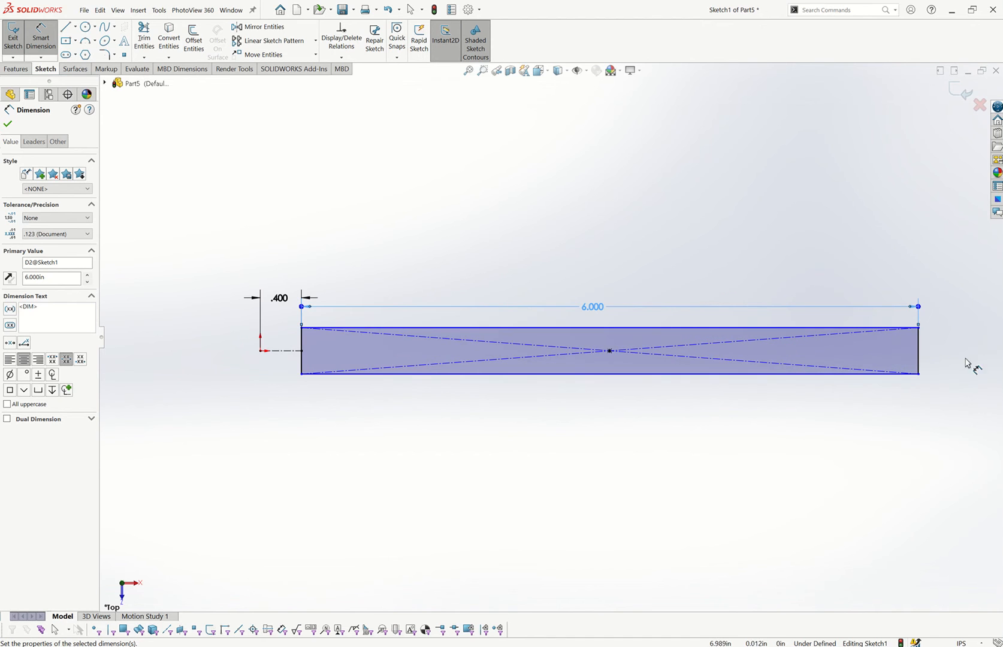
{"action": "left_click", "coordinate": [920, 360]}
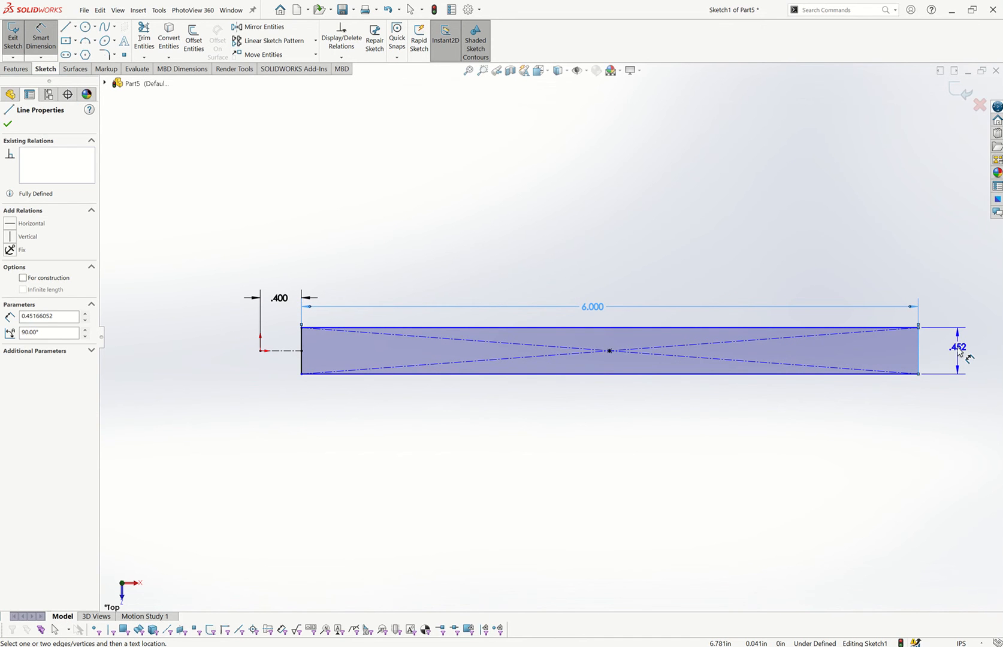
{"action": "left_click", "coordinate": [961, 354]}
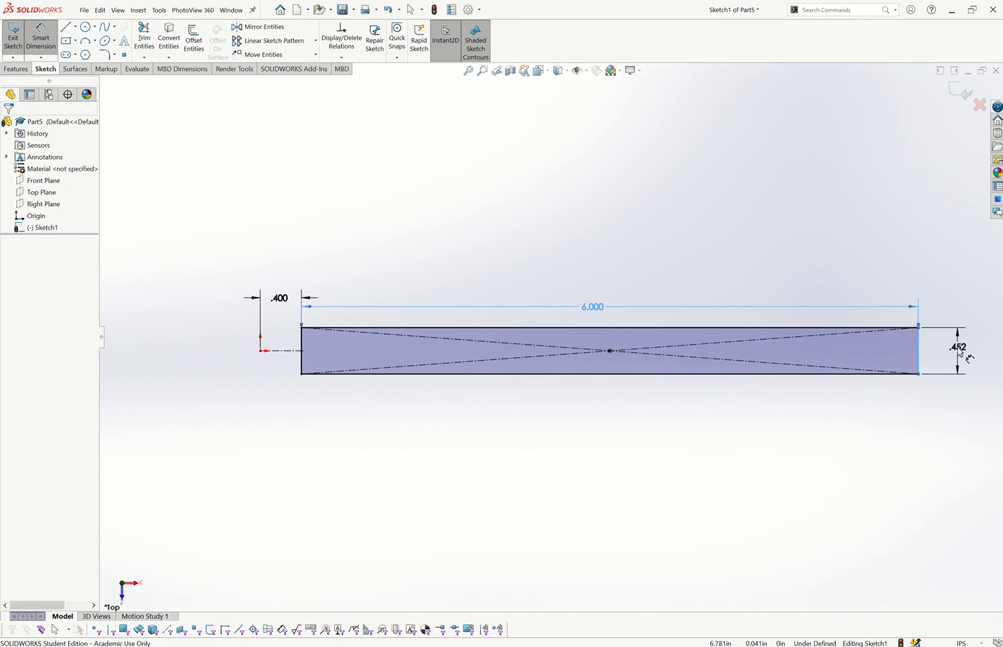
{"action": "type", "text": "6.3"}
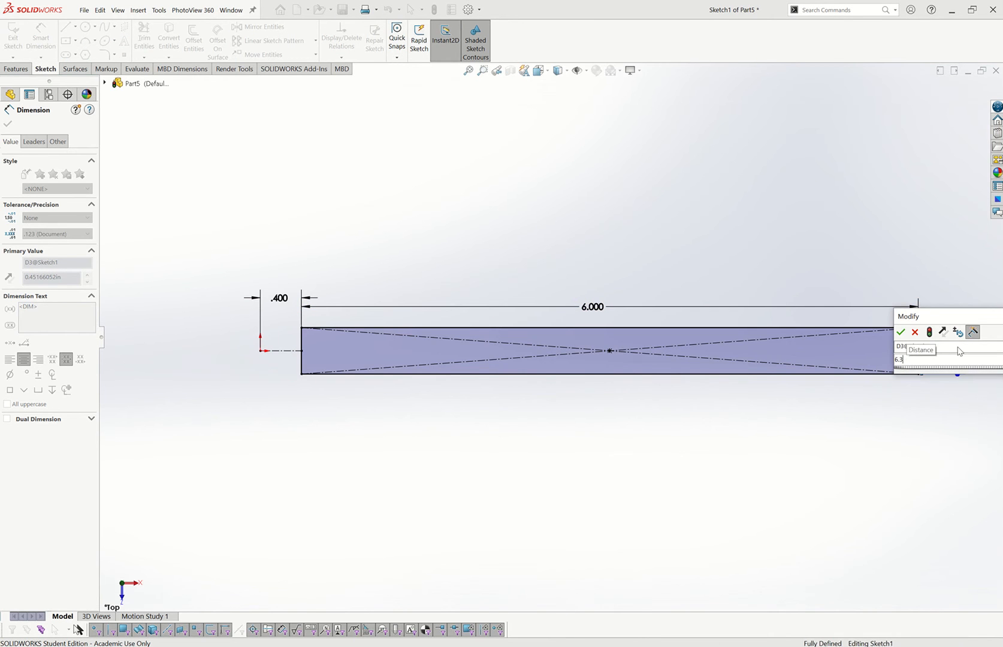
{"action": "key", "text": "Return"}
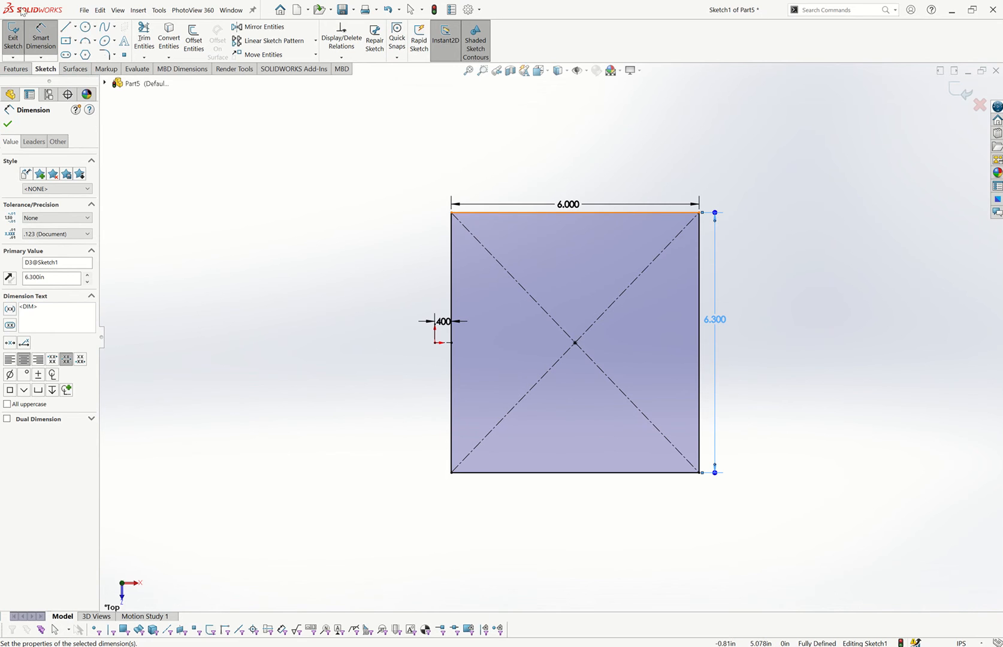
{"action": "left_click", "coordinate": [13, 25]}
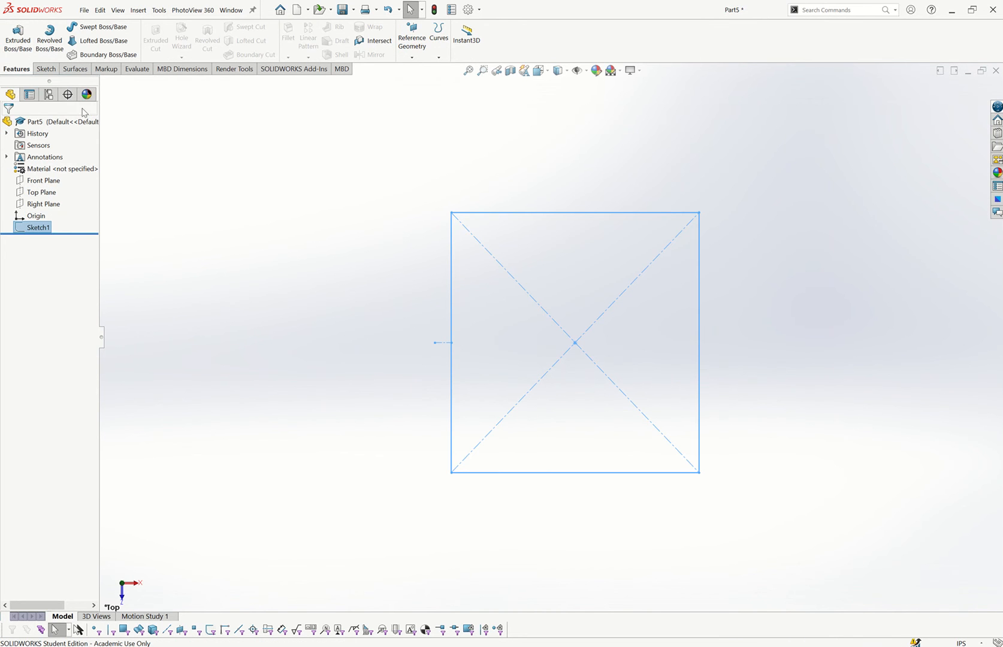
Step: Extrude the rectangle sketch 1 in downward in the reversed direction with a 10-degree inward draft
{"action": "left_click", "coordinate": [25, 49]}
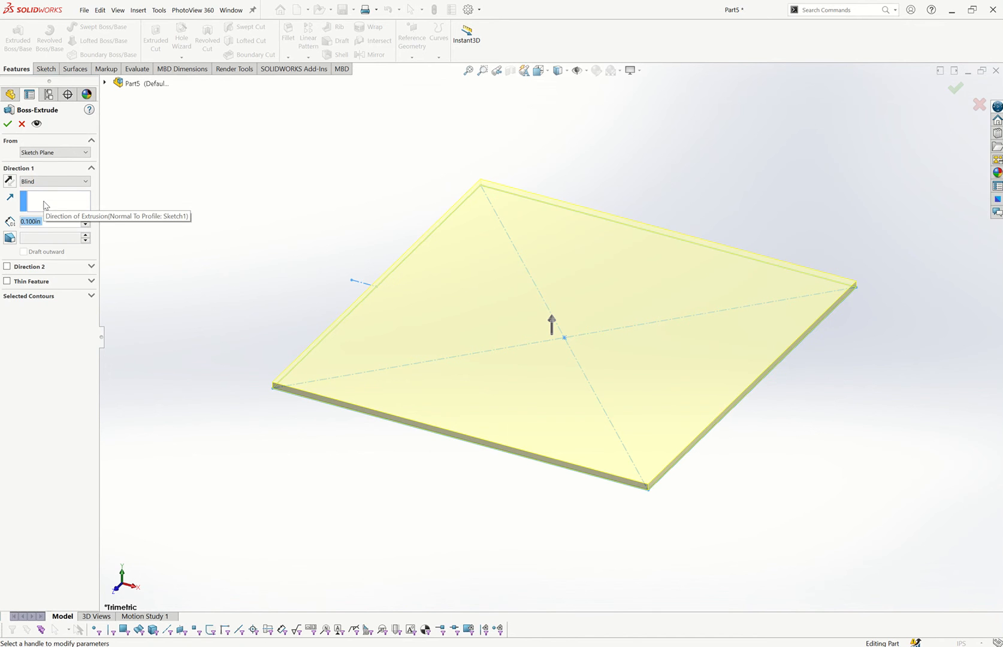
{"action": "left_click", "coordinate": [9, 181]}
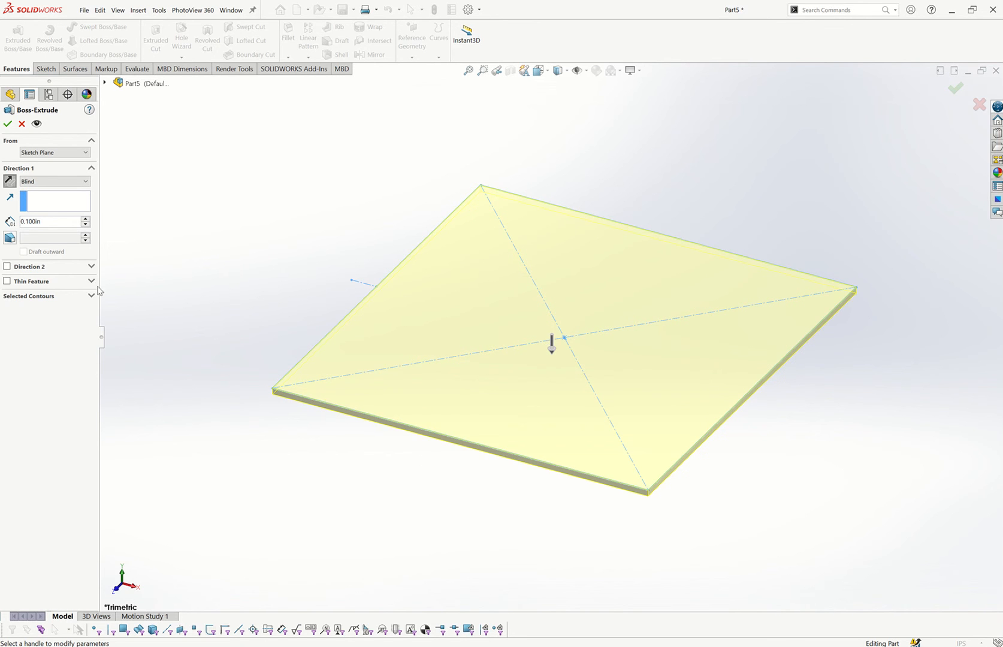
{"action": "double_click", "coordinate": [50, 225]}
{"action": "type", "text": "1"}
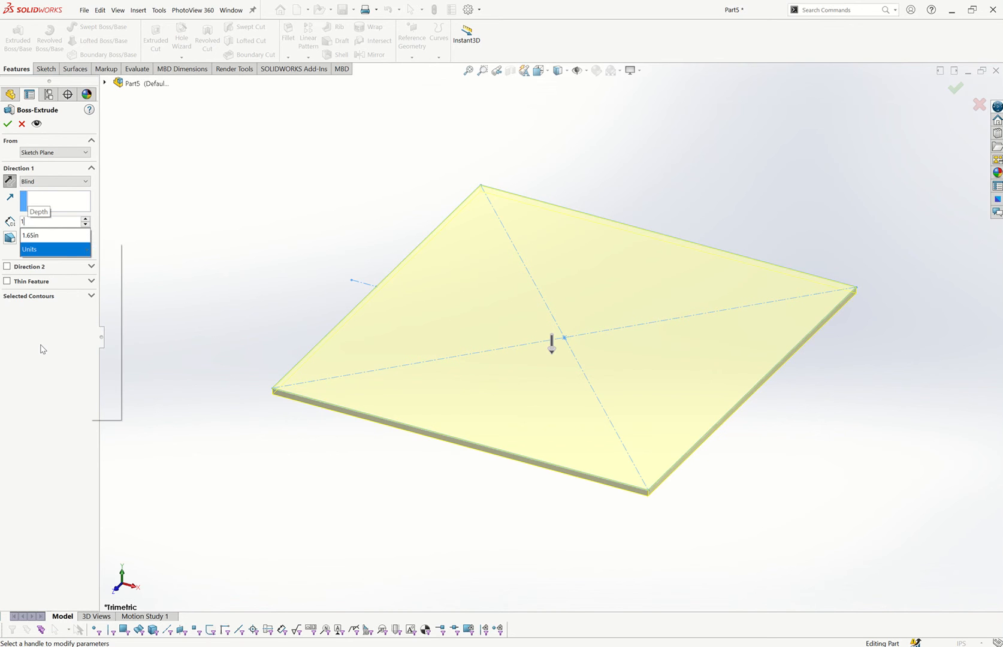
{"action": "left_click", "coordinate": [41, 345]}
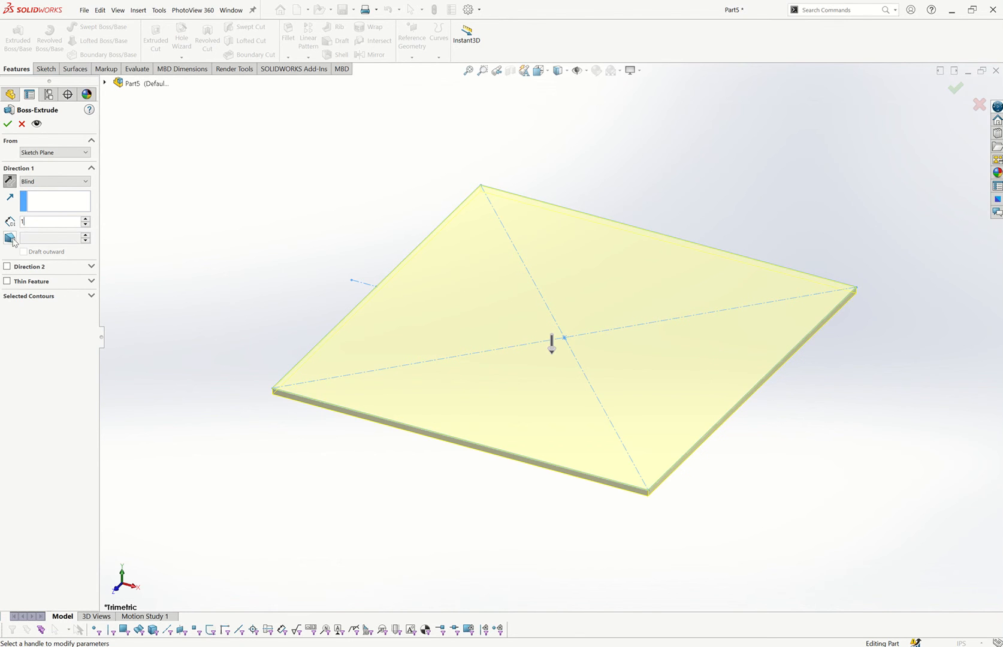
{"action": "key", "text": "Return"}
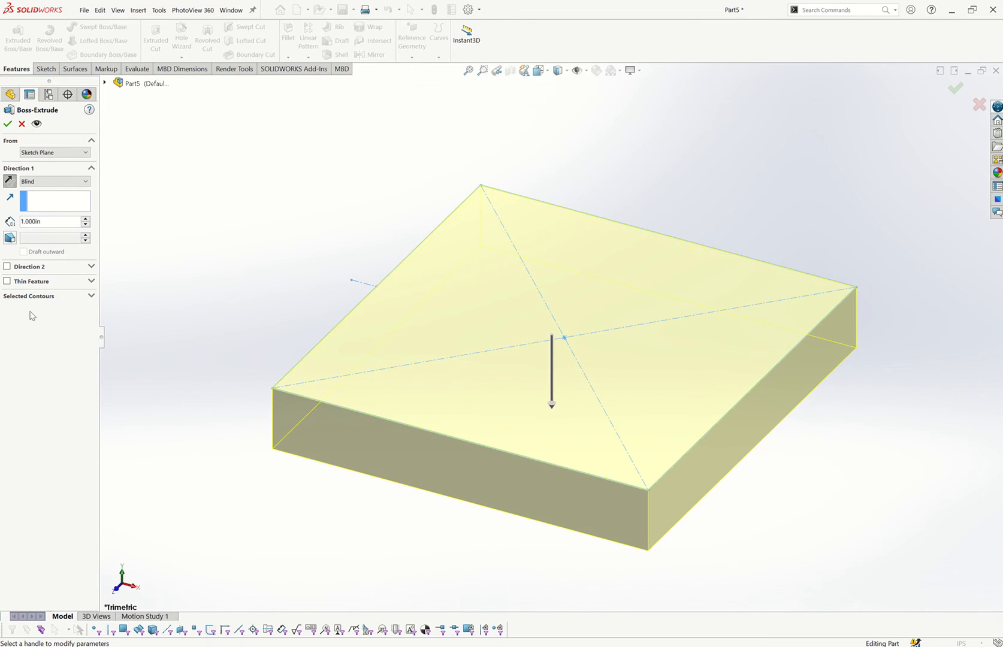
{"action": "left_click", "coordinate": [9, 238]}
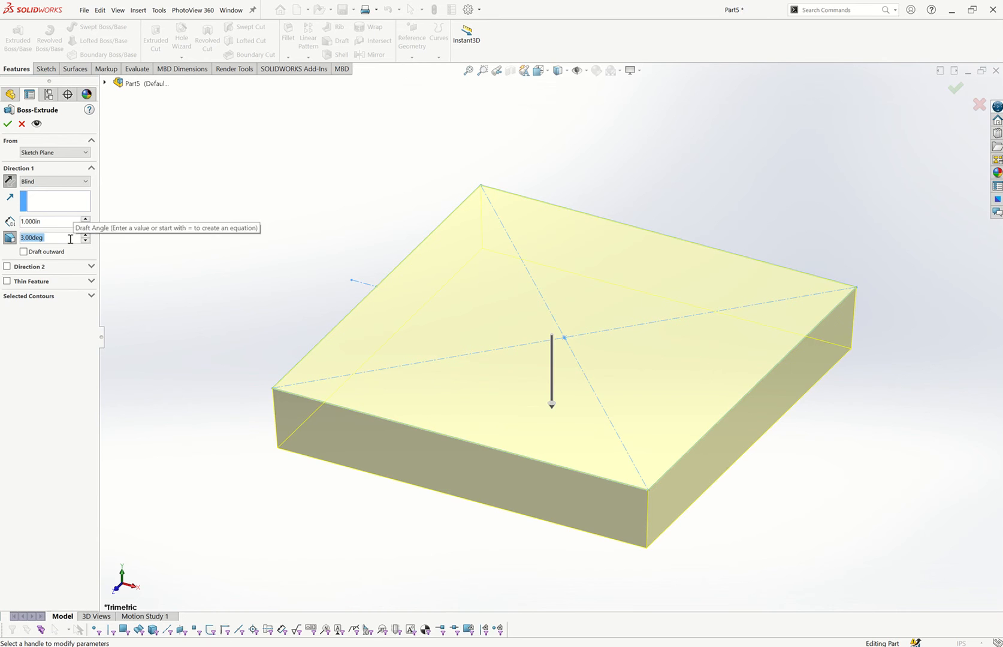
{"action": "type", "text": "10"}
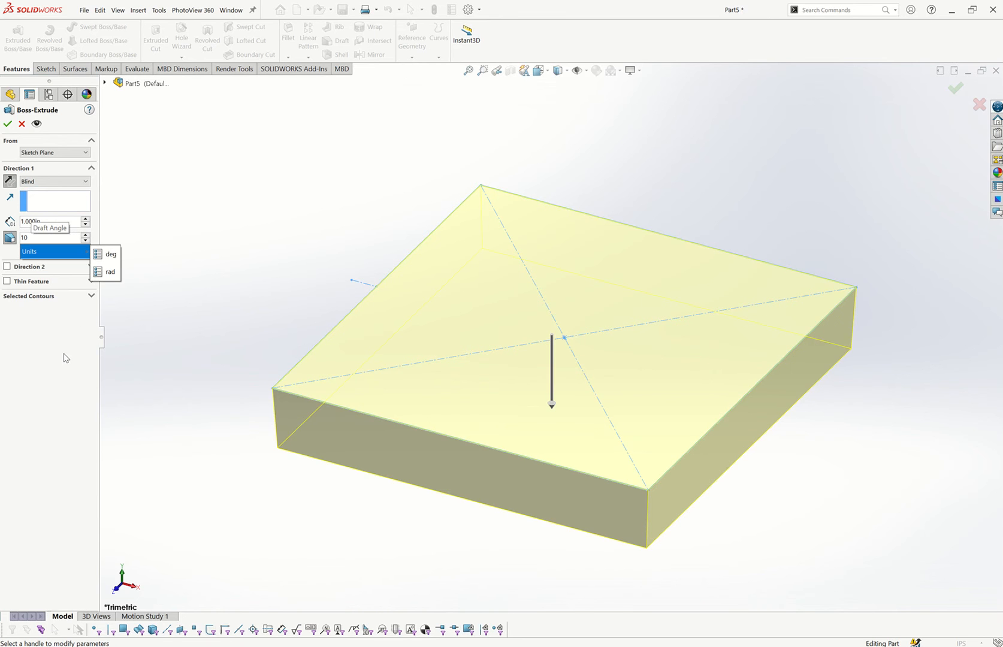
{"action": "key", "text": "Return"}
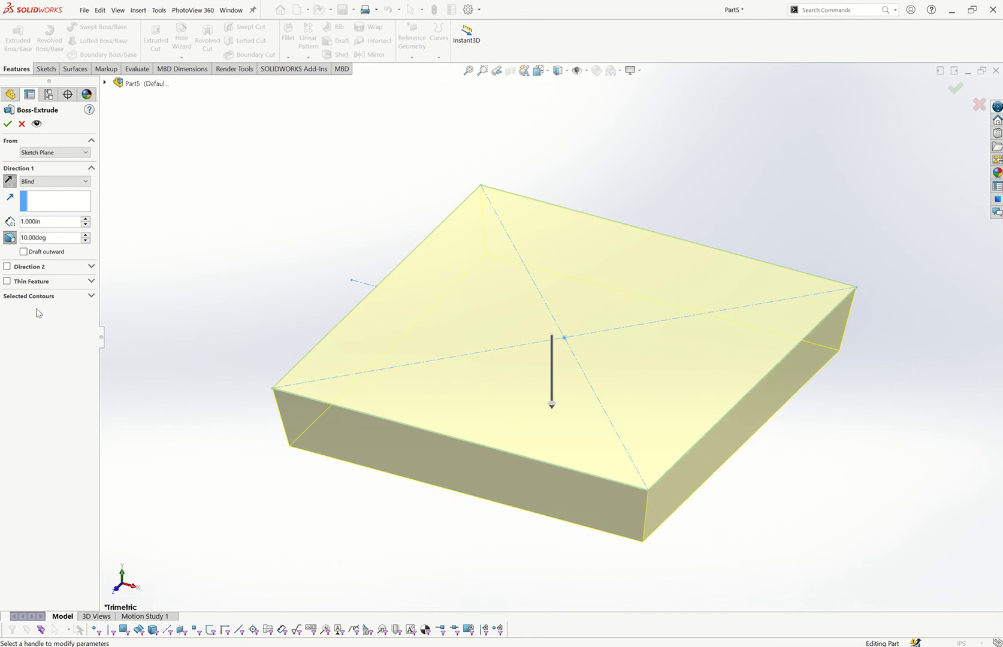
{"action": "left_click", "coordinate": [8, 124]}
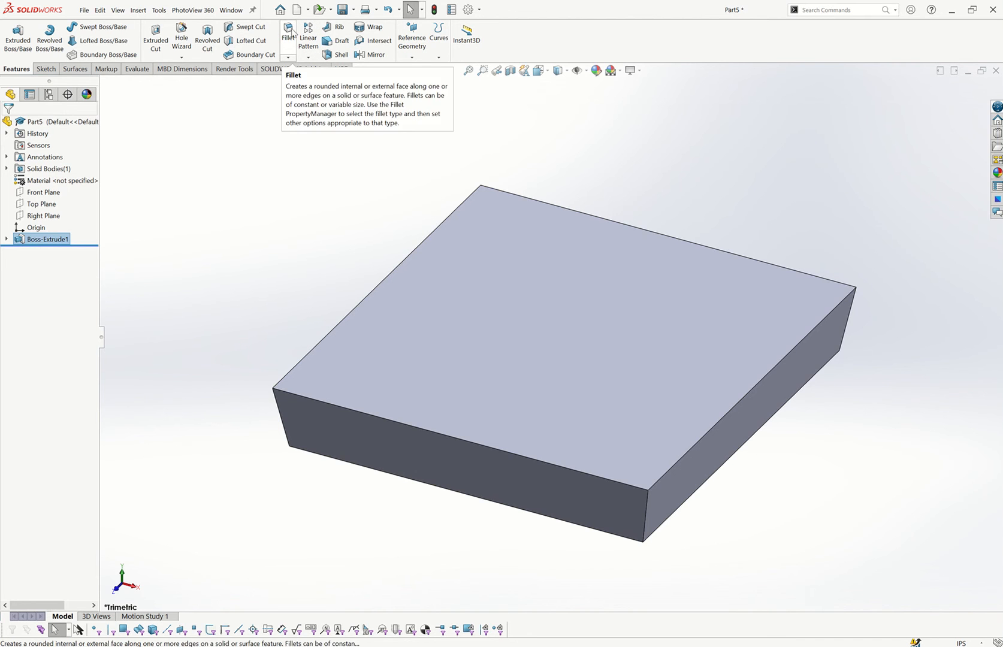
Step: Fillet the four slanted corner edges of the block with a 0.75 in radius
{"action": "left_click", "coordinate": [290, 33]}
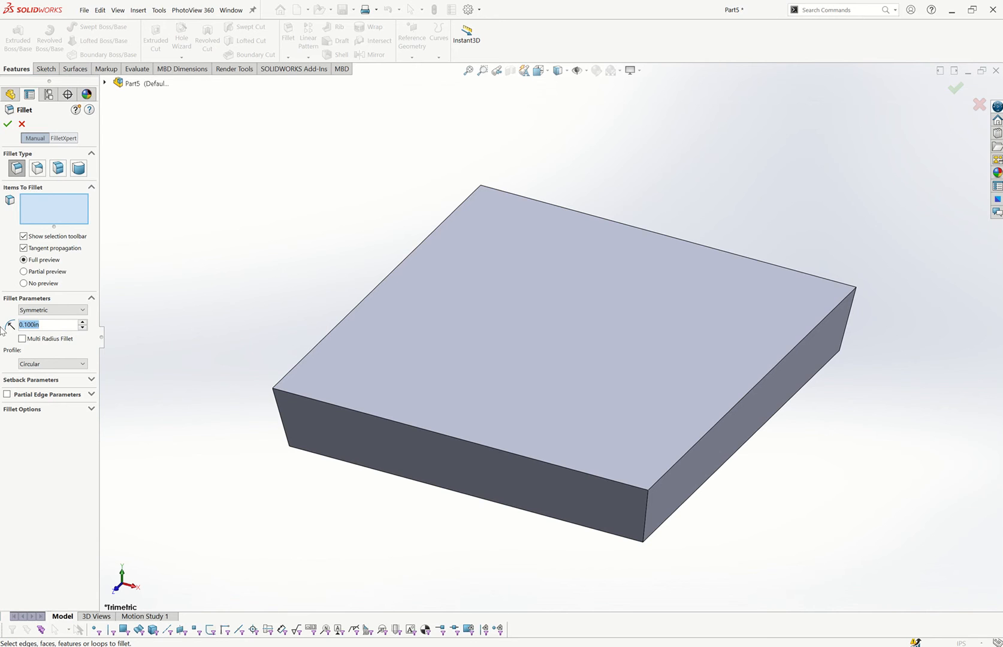
{"action": "type", "text": ".75"}
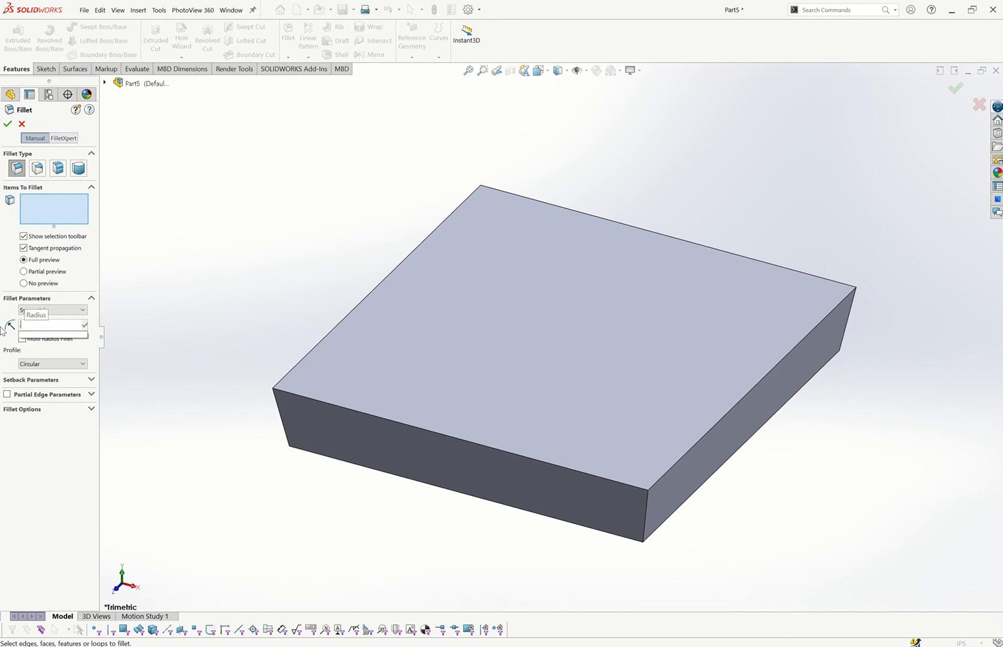
{"action": "left_click", "coordinate": [46, 211]}
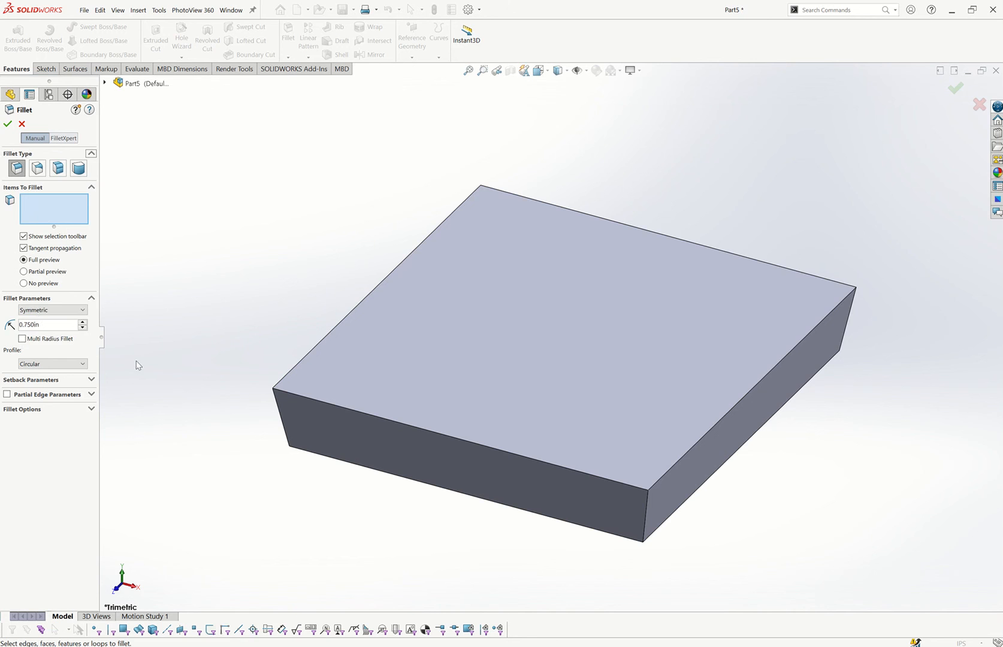
{"action": "left_click", "coordinate": [285, 433]}
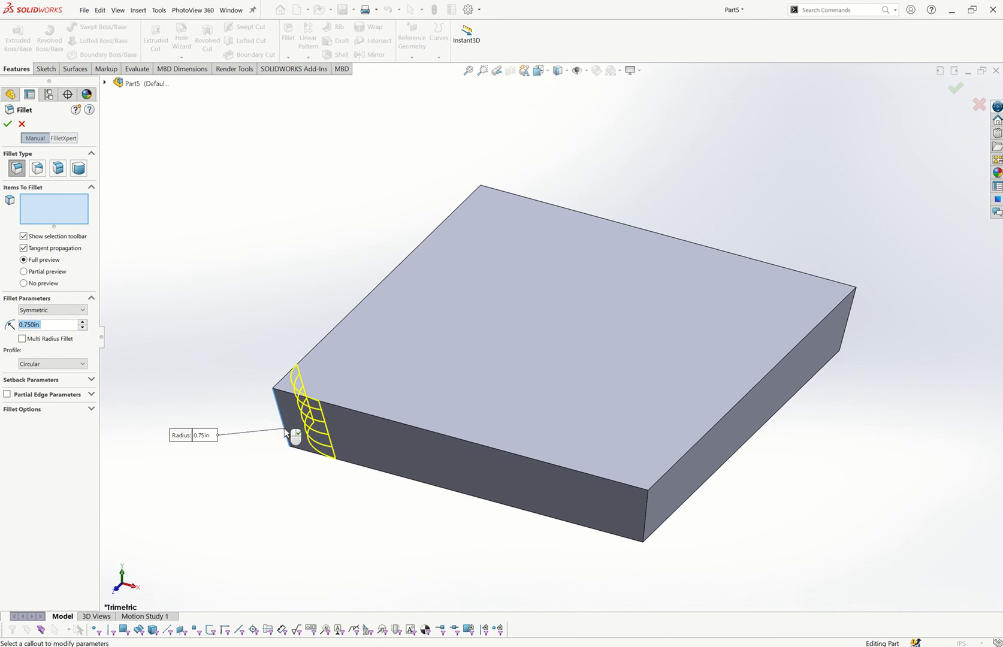
{"action": "left_click", "coordinate": [644, 530]}
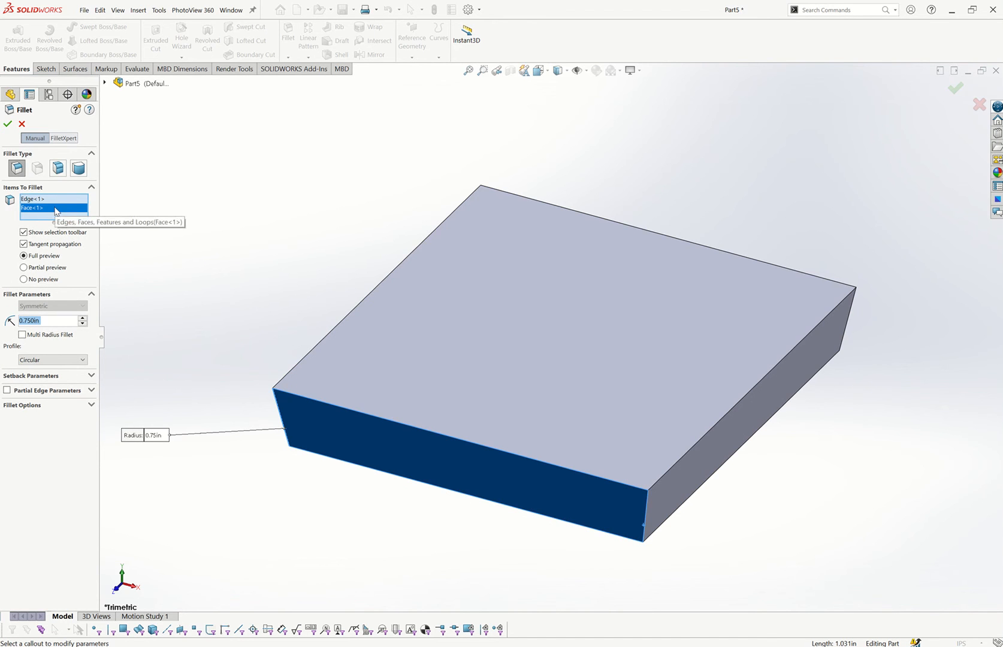
{"action": "right_click", "coordinate": [58, 212]}
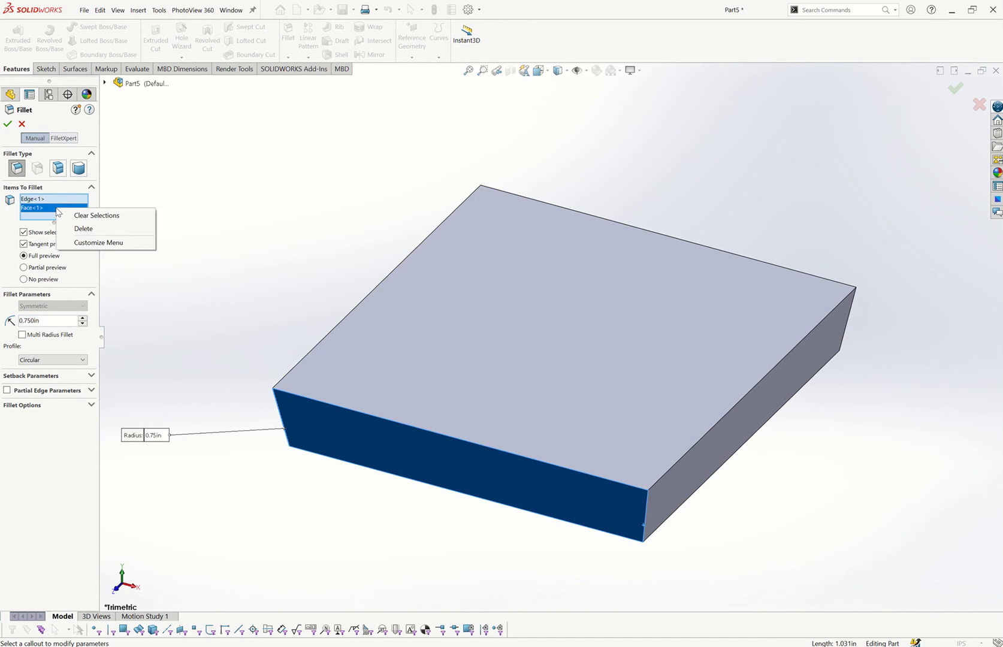
{"action": "left_click", "coordinate": [90, 229]}
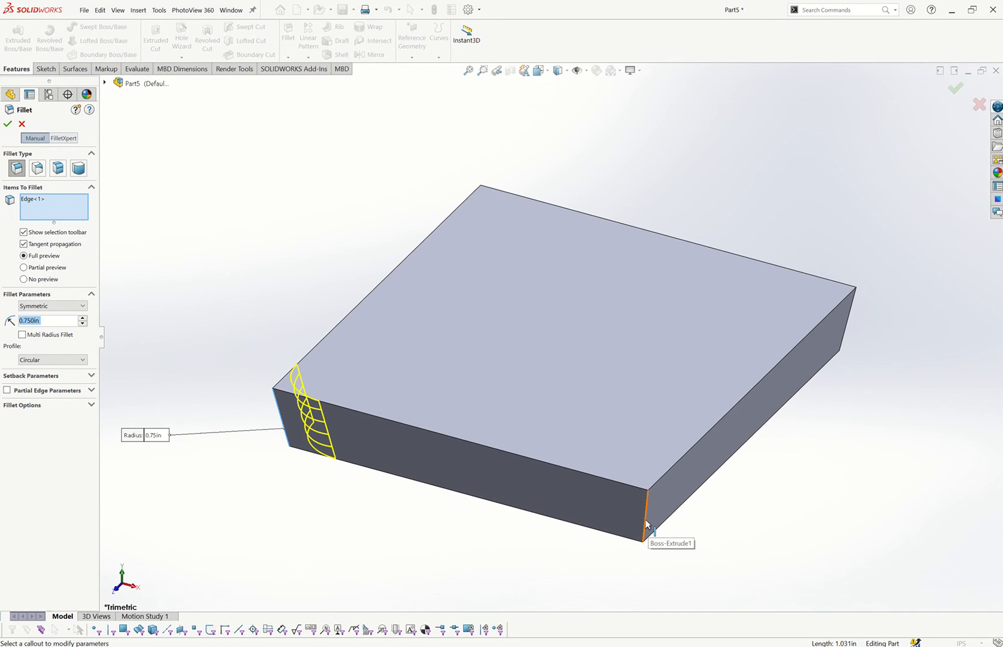
{"action": "left_click", "coordinate": [646, 524]}
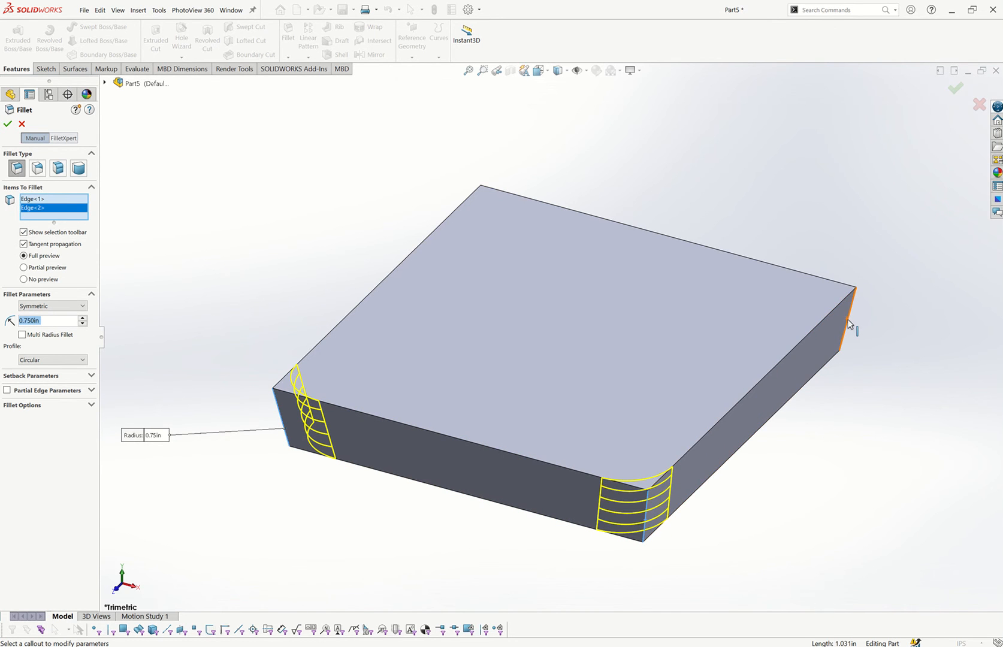
{"action": "left_click", "coordinate": [848, 323]}
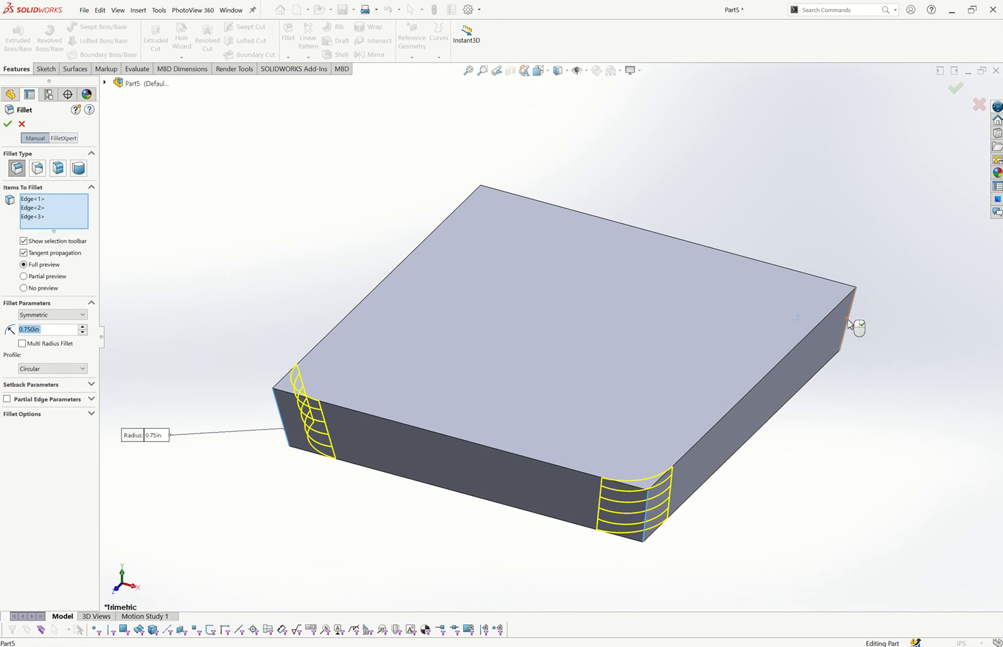
{"action": "left_click", "coordinate": [482, 206]}
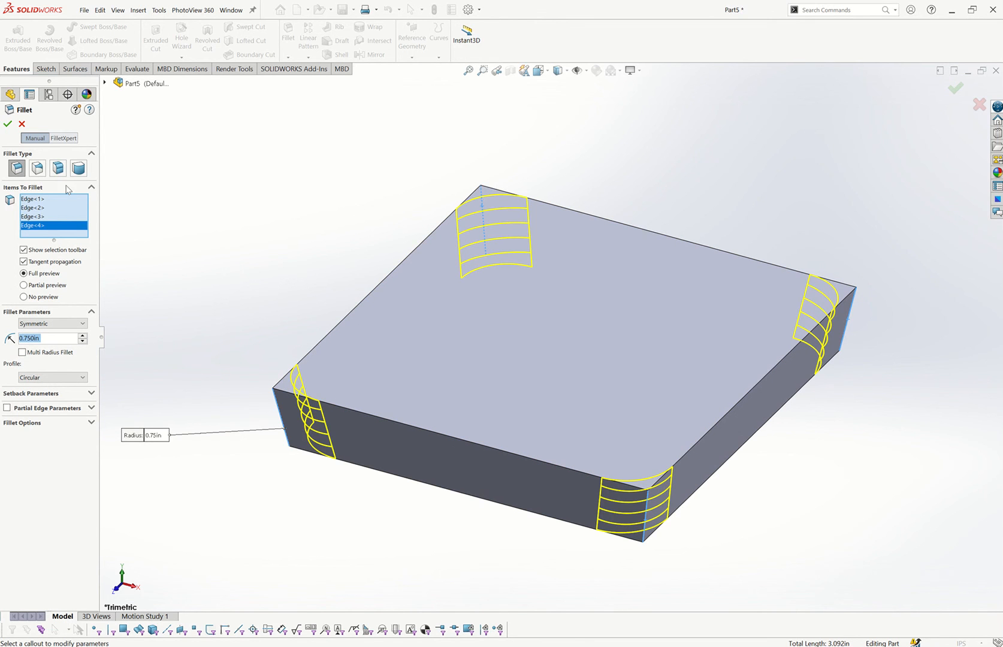
{"action": "left_click", "coordinate": [7, 124]}
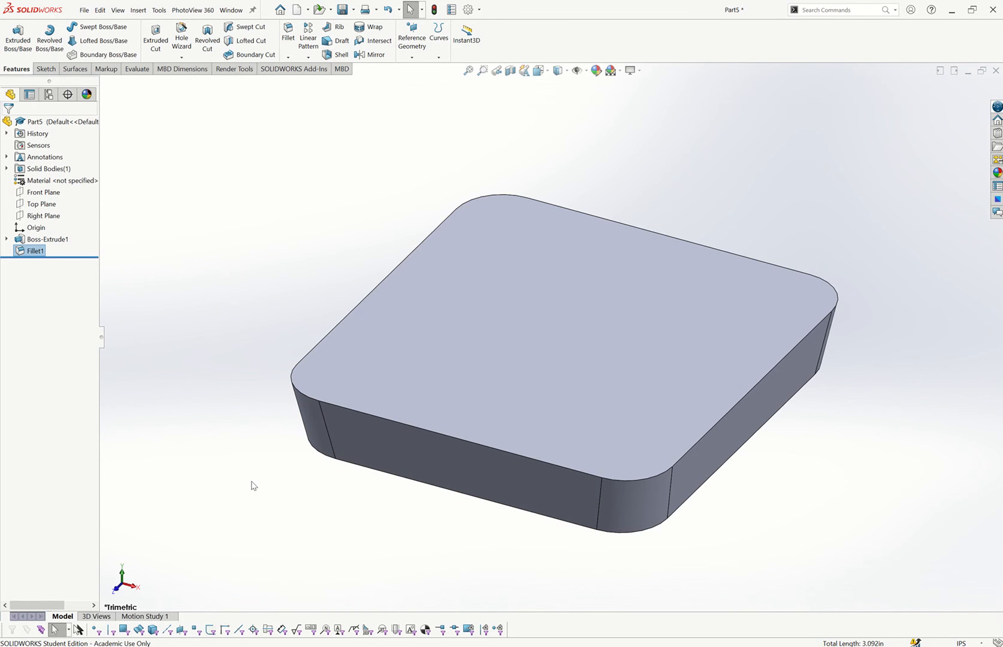
{"action": "left_click", "coordinate": [232, 436]}
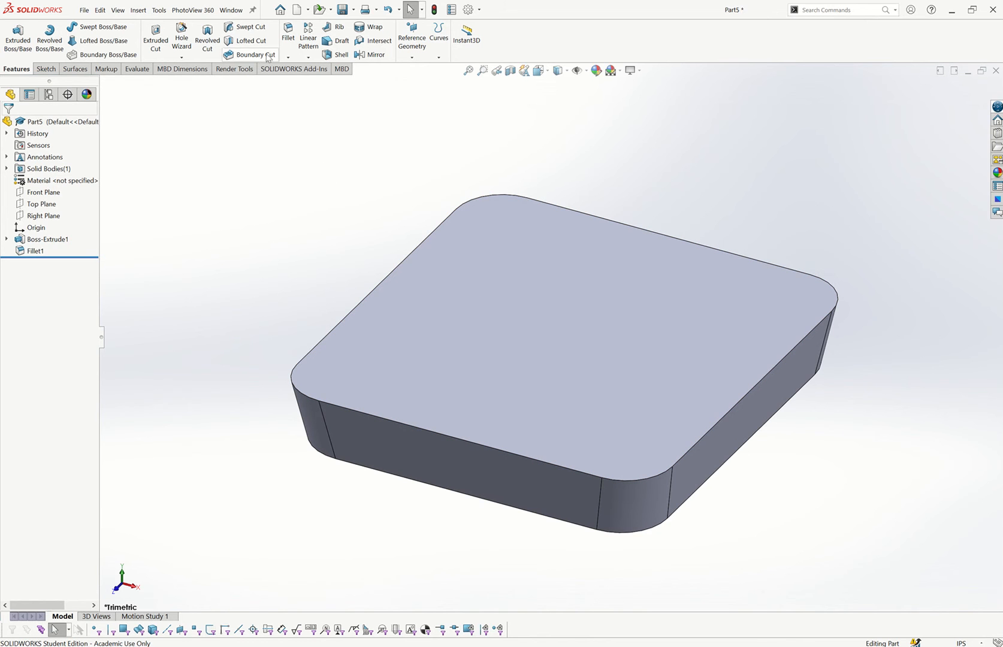
Step: Fillet the tangent edge loop around the block's underside with a 0.25 in radius
{"action": "left_click", "coordinate": [287, 50]}
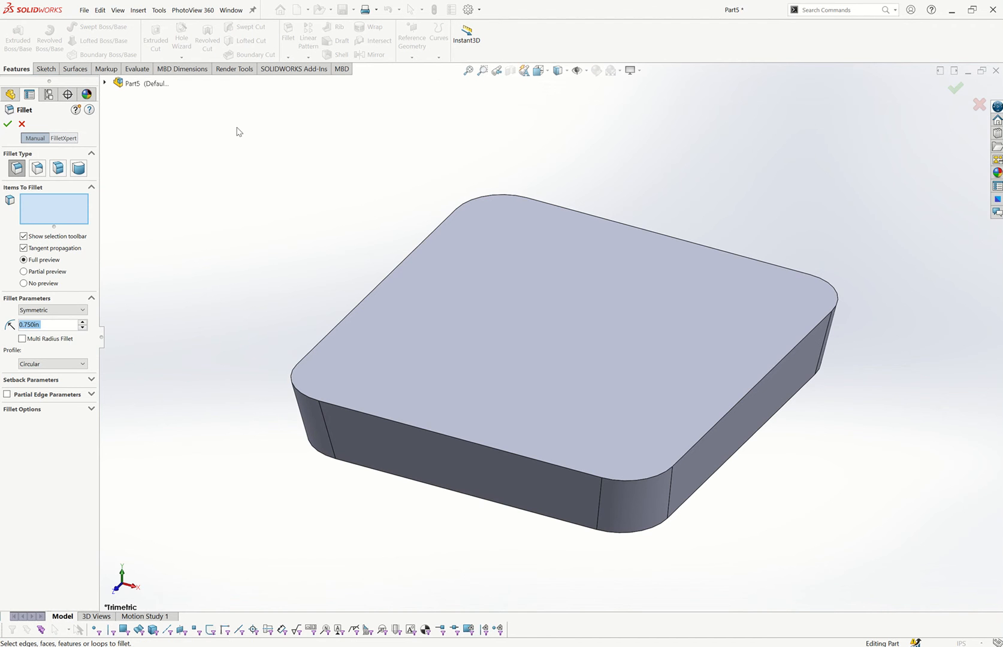
{"action": "left_click", "coordinate": [486, 501]}
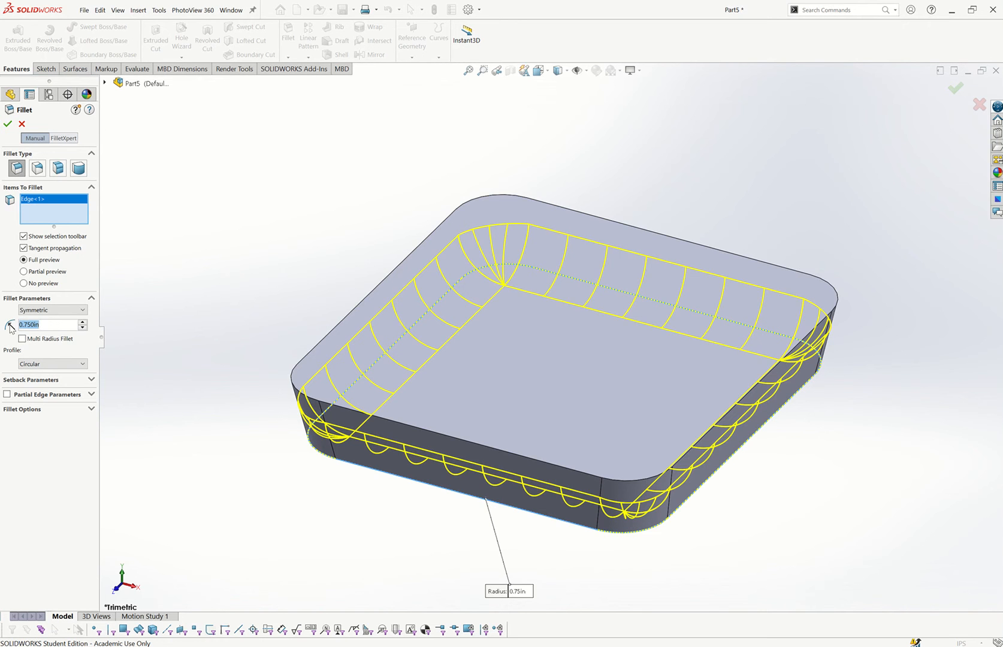
{"action": "key", "text": "BackSpace"}
{"action": "type", "text": "0.25"}
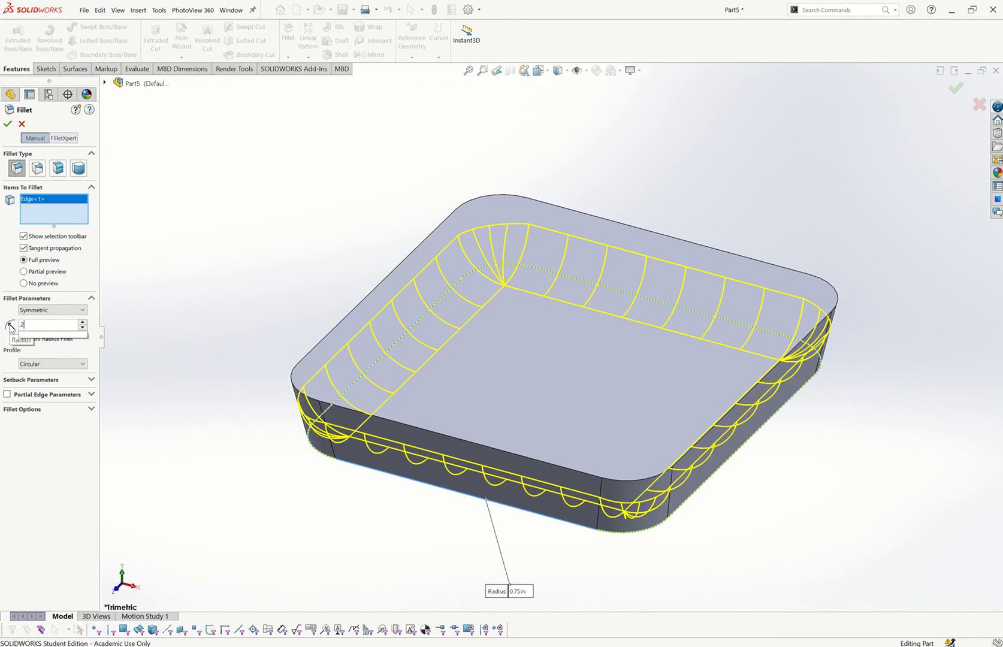
{"action": "key", "text": "Return"}
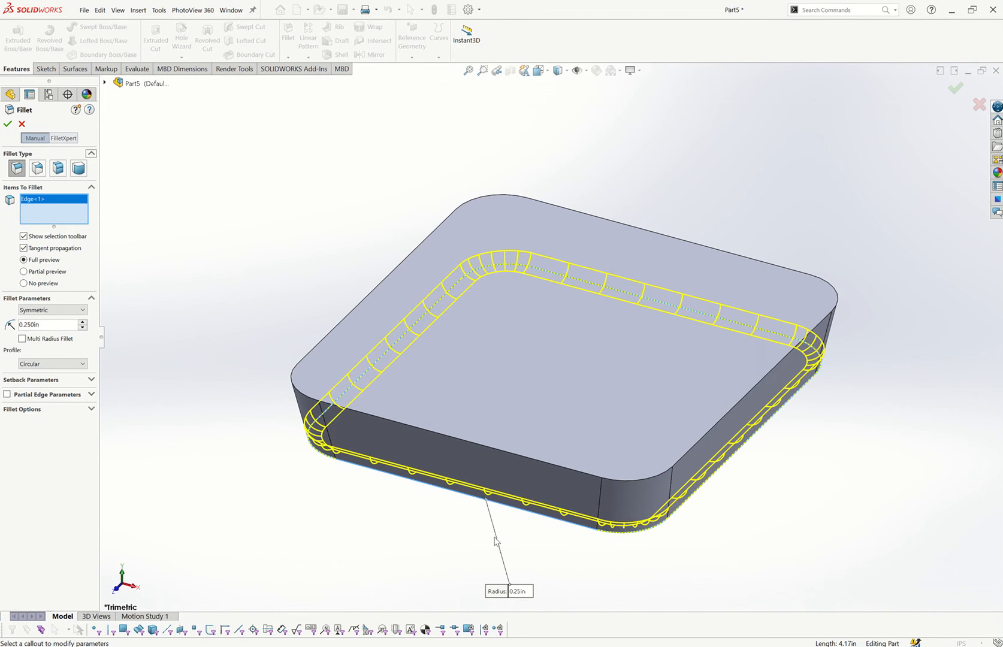
{"action": "left_click", "coordinate": [7, 124]}
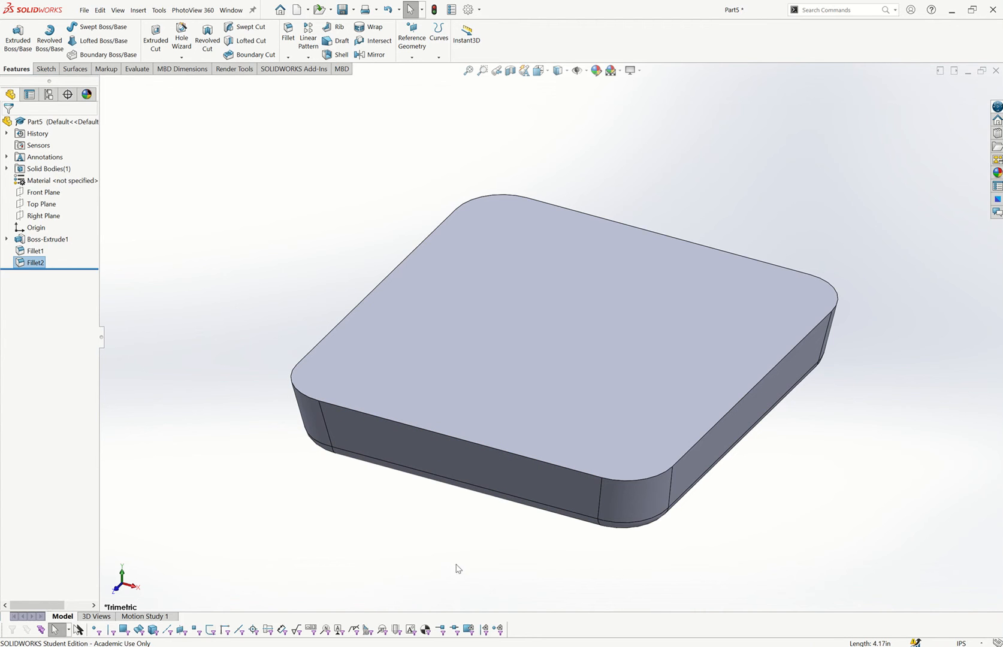
Step: Start a new sketch on the flat bottom face of the block
{"action": "middle_click_drag", "start_coordinate": [459, 529], "coordinate": [451, 347]}
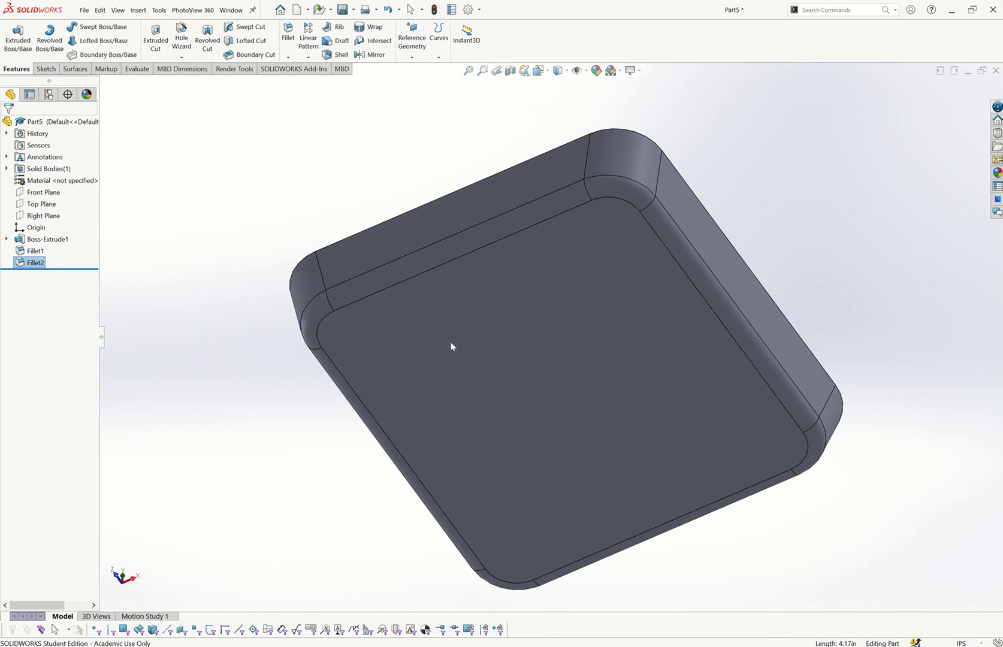
{"action": "left_click", "coordinate": [501, 387]}
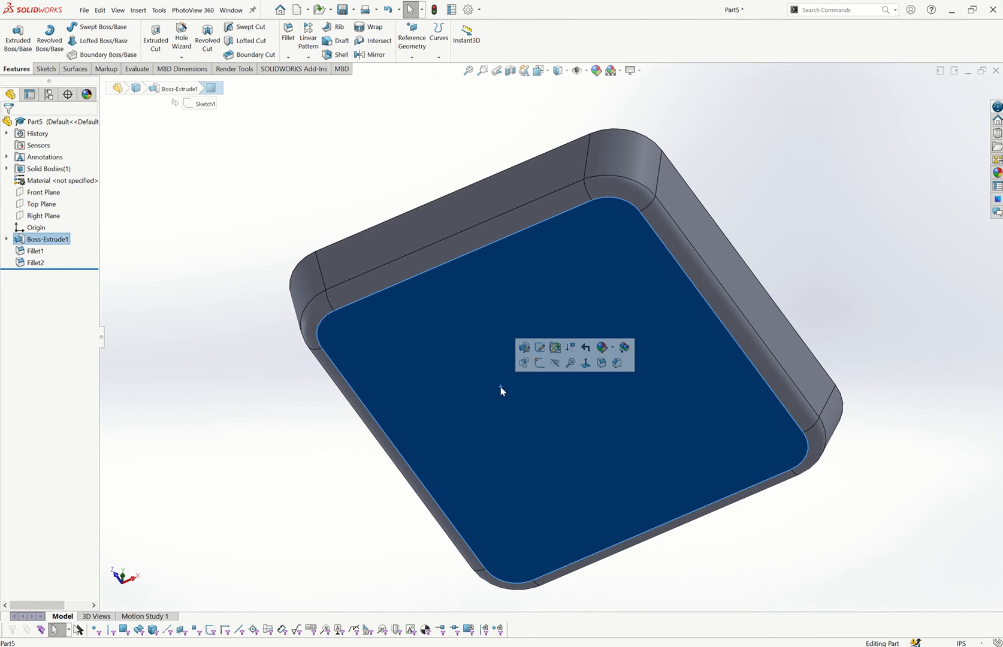
{"action": "left_click", "coordinate": [539, 363]}
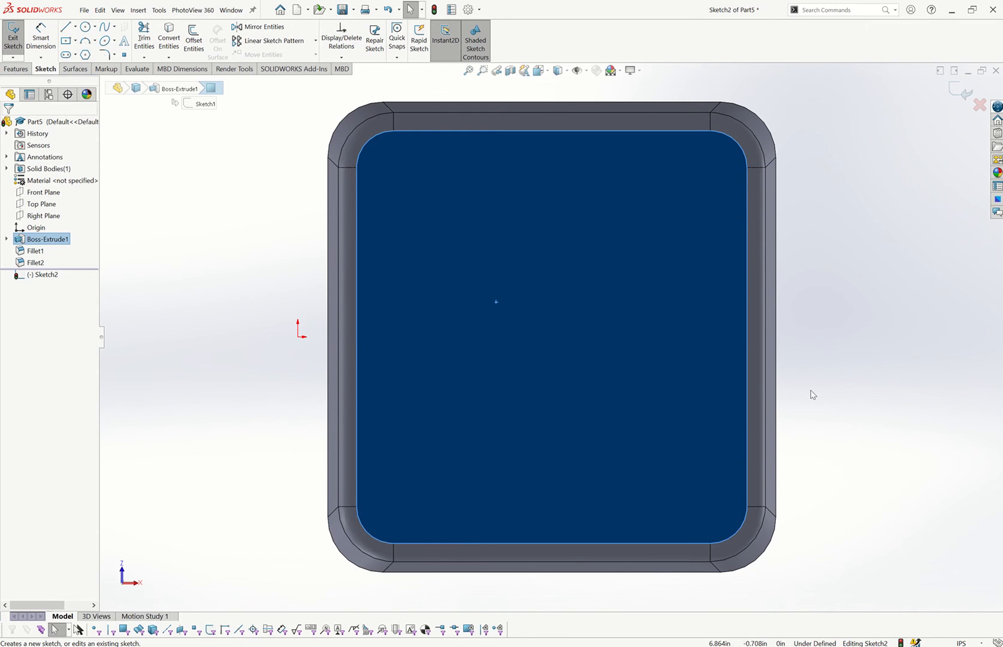
{"action": "left_click", "coordinate": [813, 395]}
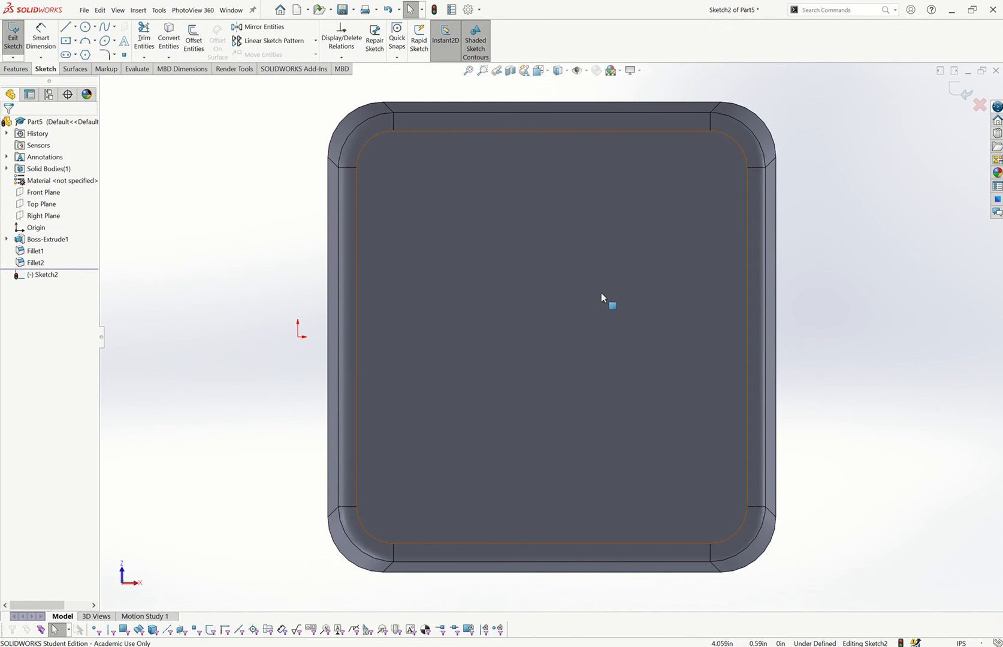
Step: Offset the bottom face's tangent edge loop inward by 0.4 in
{"action": "left_click", "coordinate": [416, 132]}
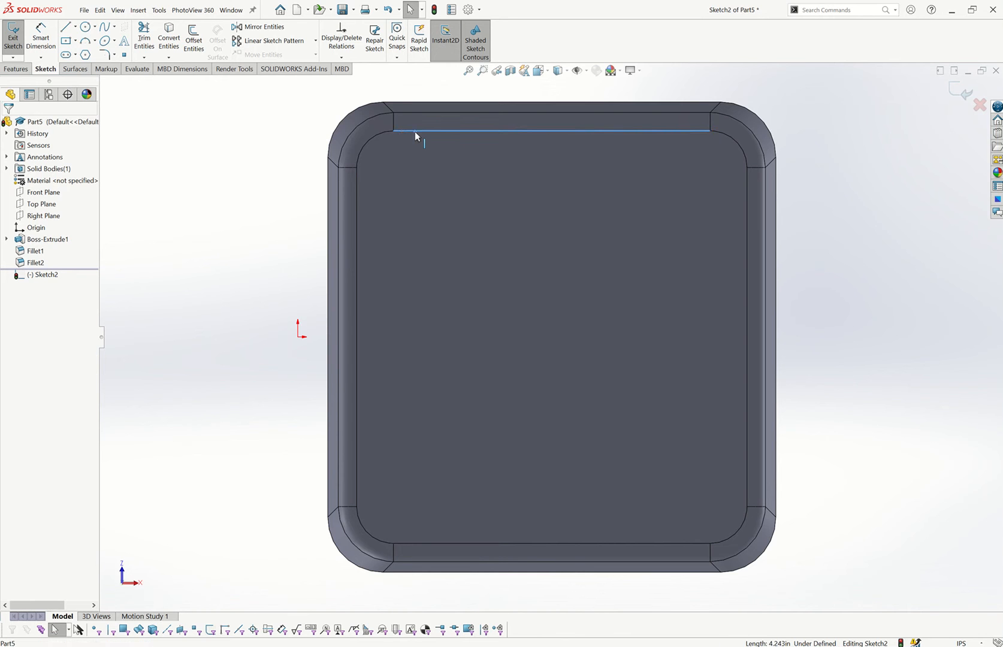
{"action": "right_click", "coordinate": [415, 131]}
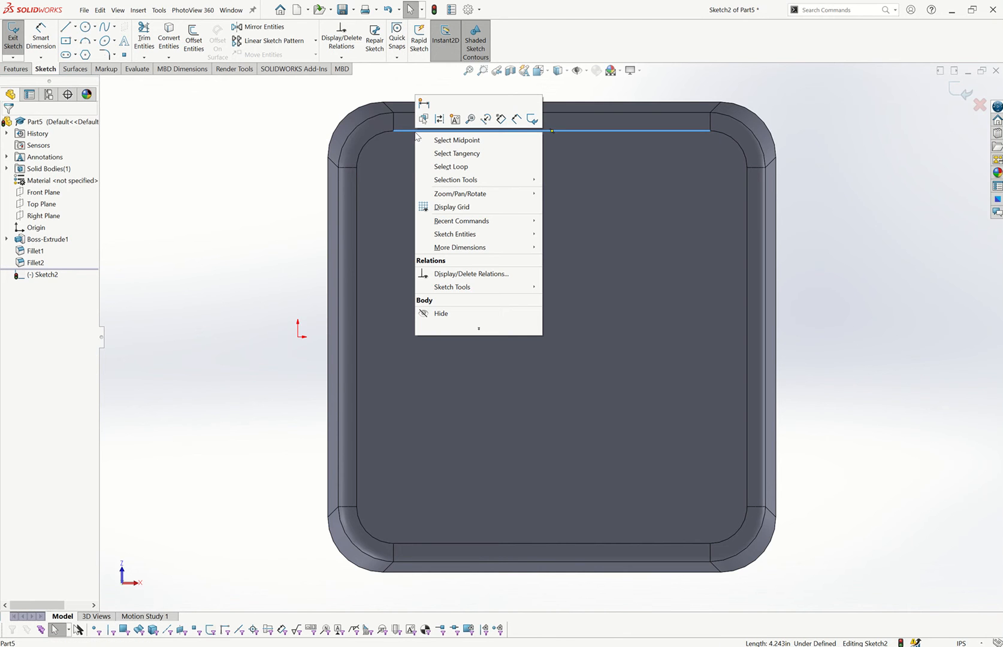
{"action": "left_click", "coordinate": [457, 153]}
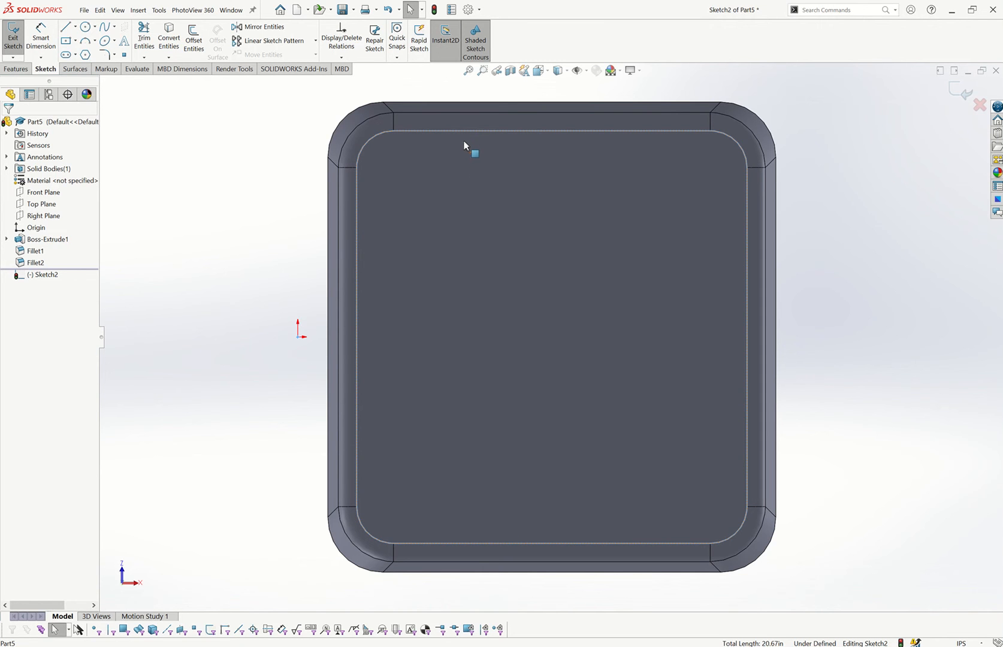
{"action": "left_click", "coordinate": [193, 42]}
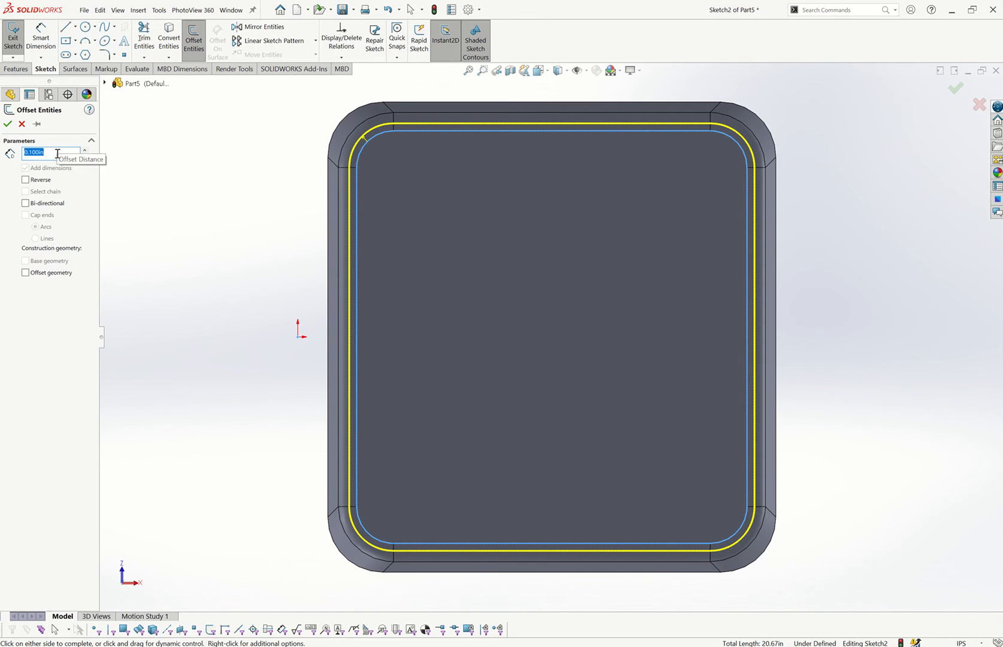
{"action": "type", "text": ".4"}
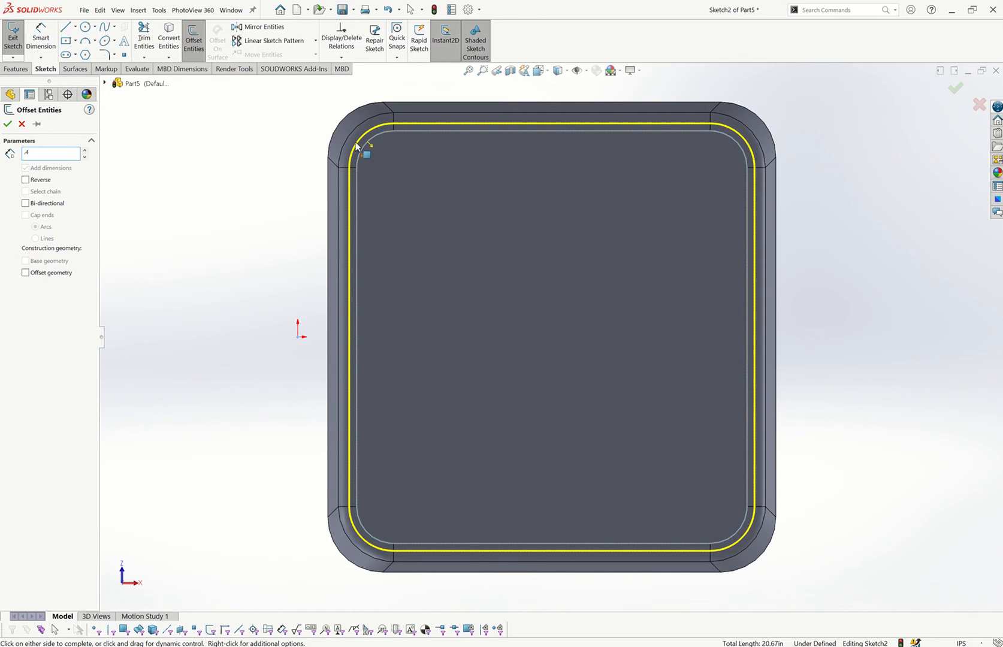
{"action": "left_click", "coordinate": [26, 180]}
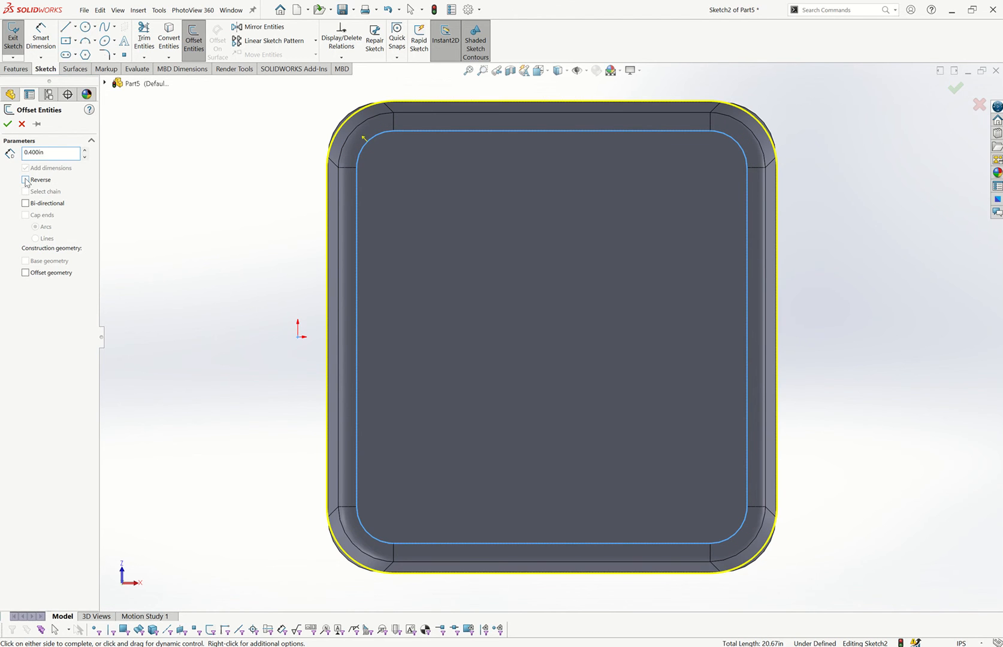
{"action": "left_click", "coordinate": [25, 180]}
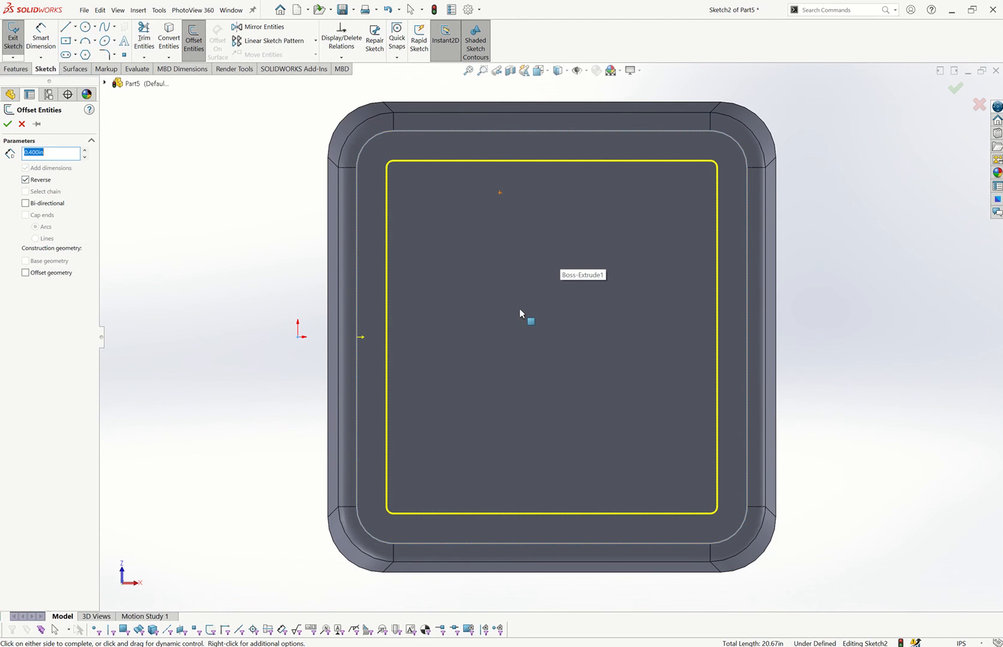
{"action": "left_click", "coordinate": [8, 124]}
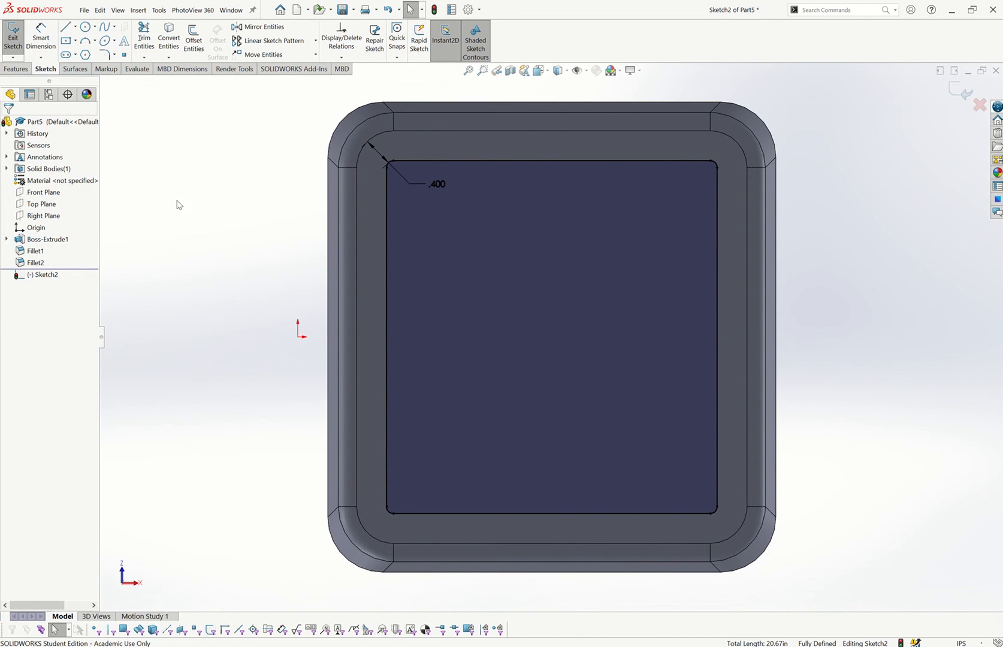
Step: Cut the offset profile 0.2 in deep into the block with a 10-degree inward draft
{"action": "left_click", "coordinate": [11, 71]}
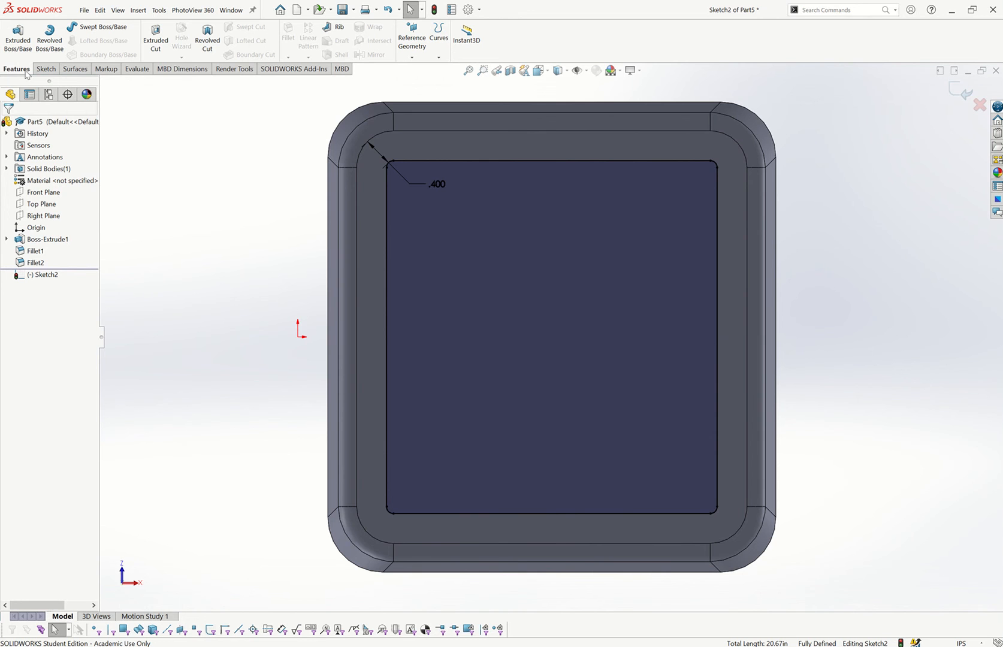
{"action": "left_click", "coordinate": [159, 42]}
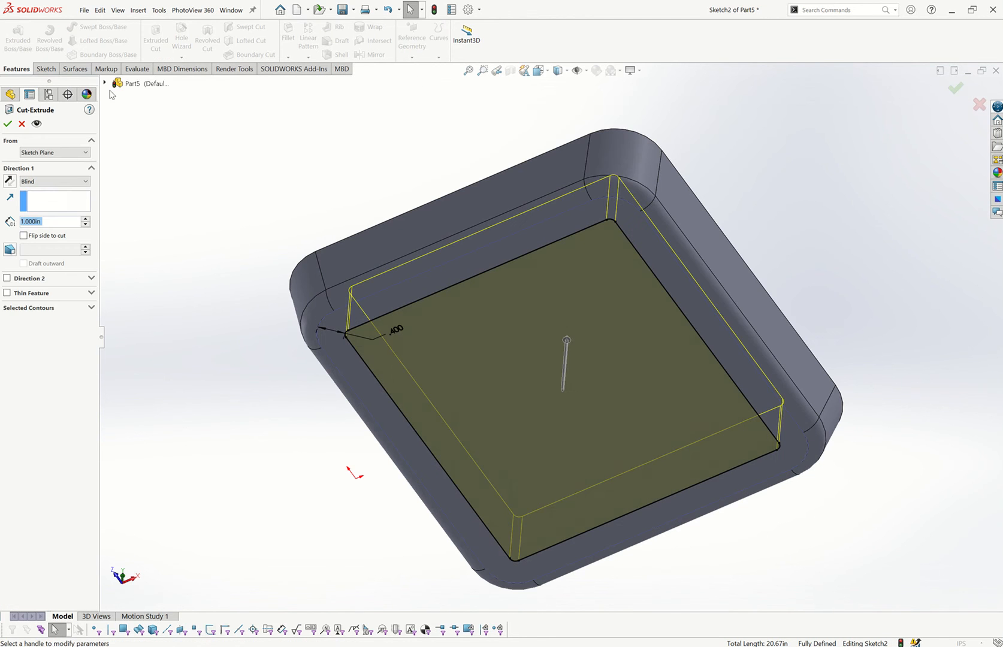
{"action": "left_click", "coordinate": [28, 221]}
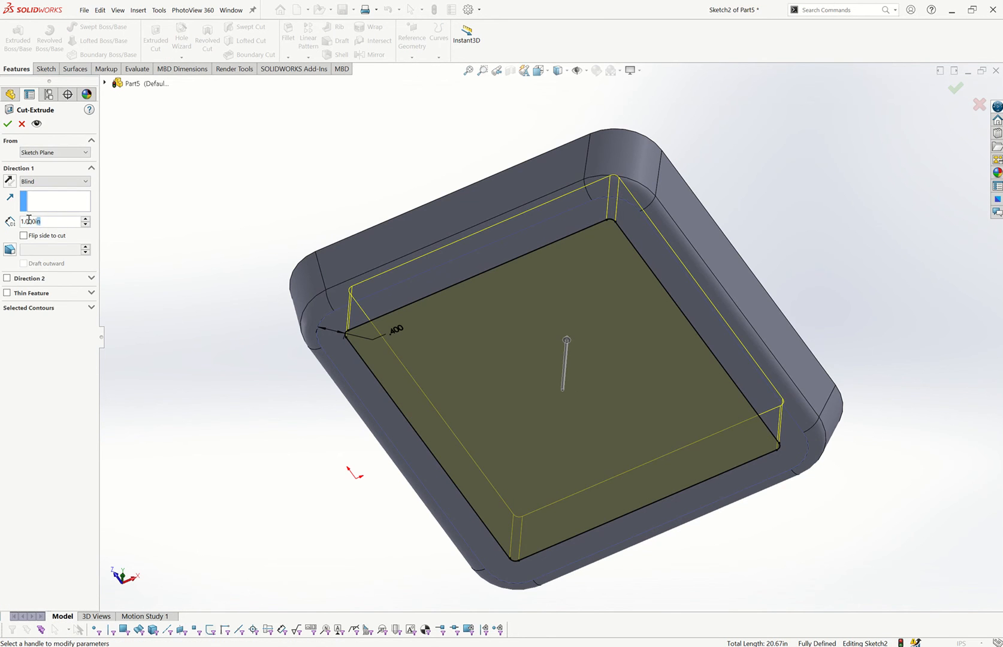
{"action": "double_click", "coordinate": [29, 220]}
{"action": "key", "text": "BackSpace"}
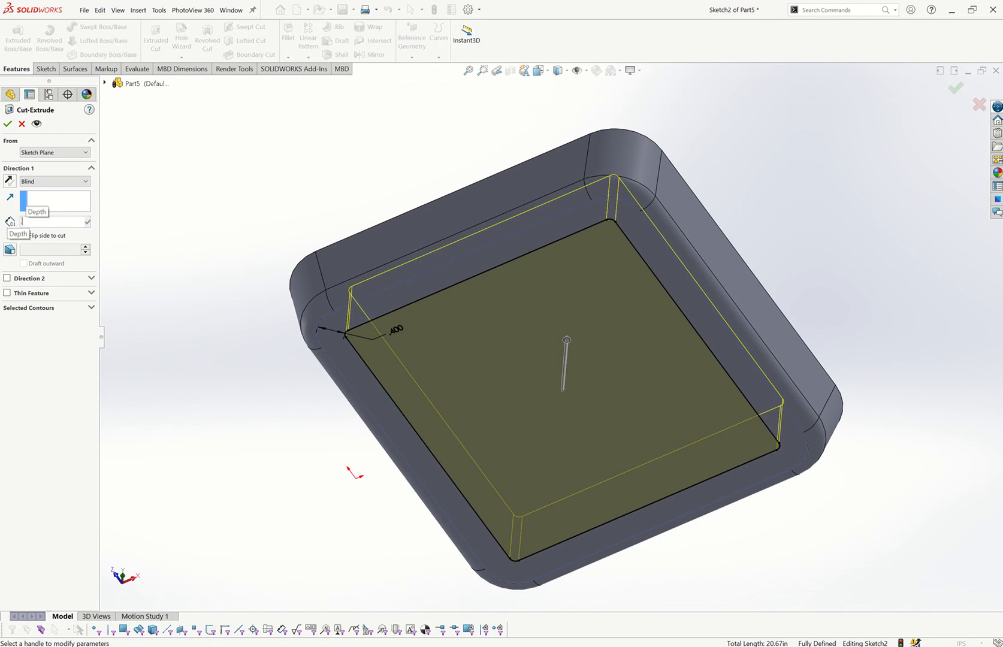
{"action": "type", "text": ".2"}
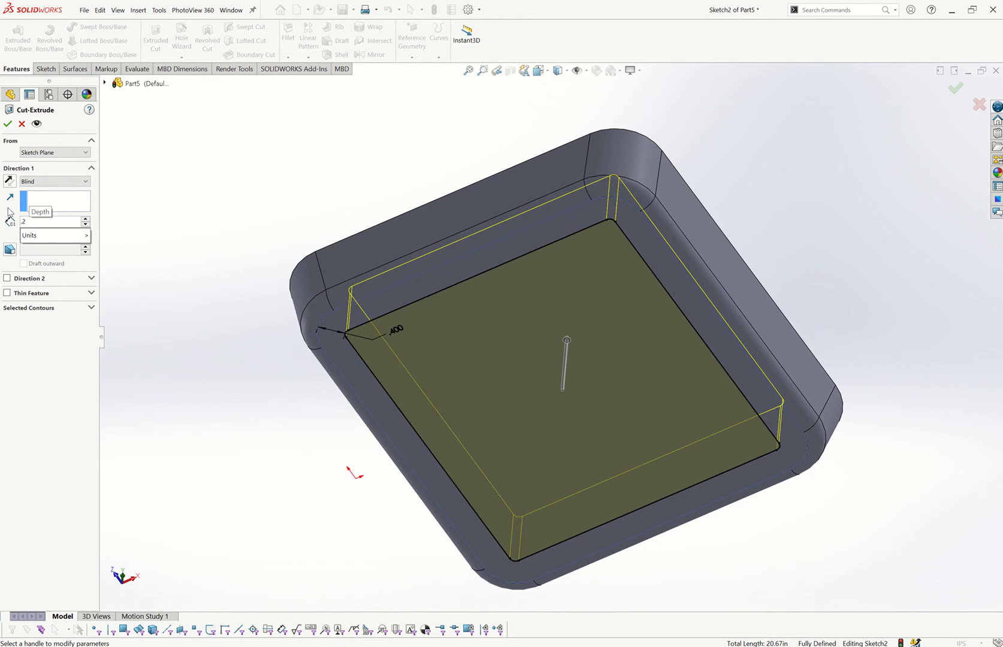
{"action": "key", "text": "Return"}
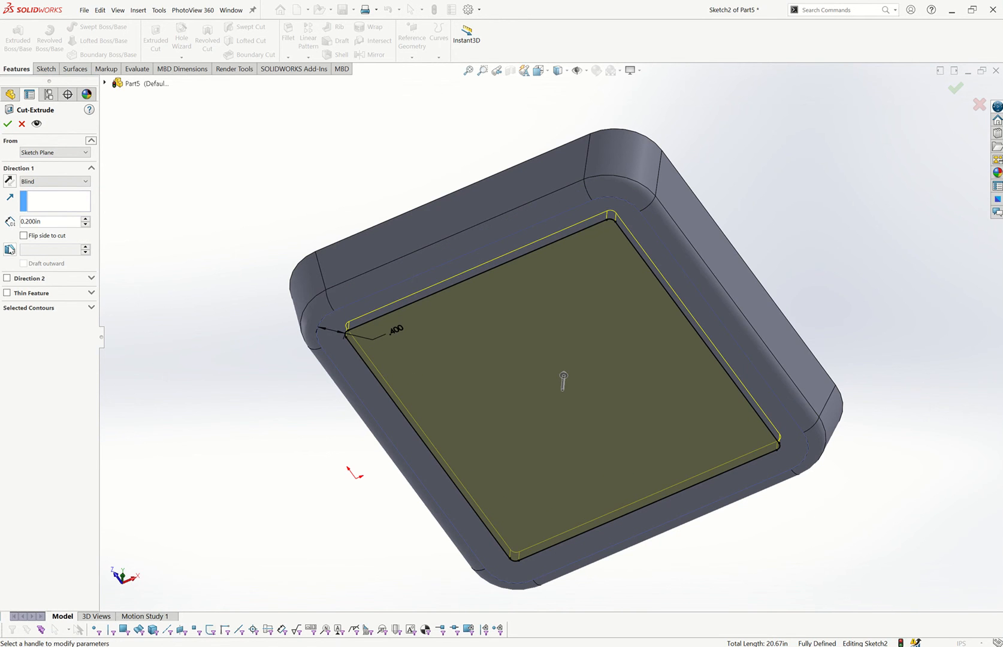
{"action": "left_click", "coordinate": [9, 250]}
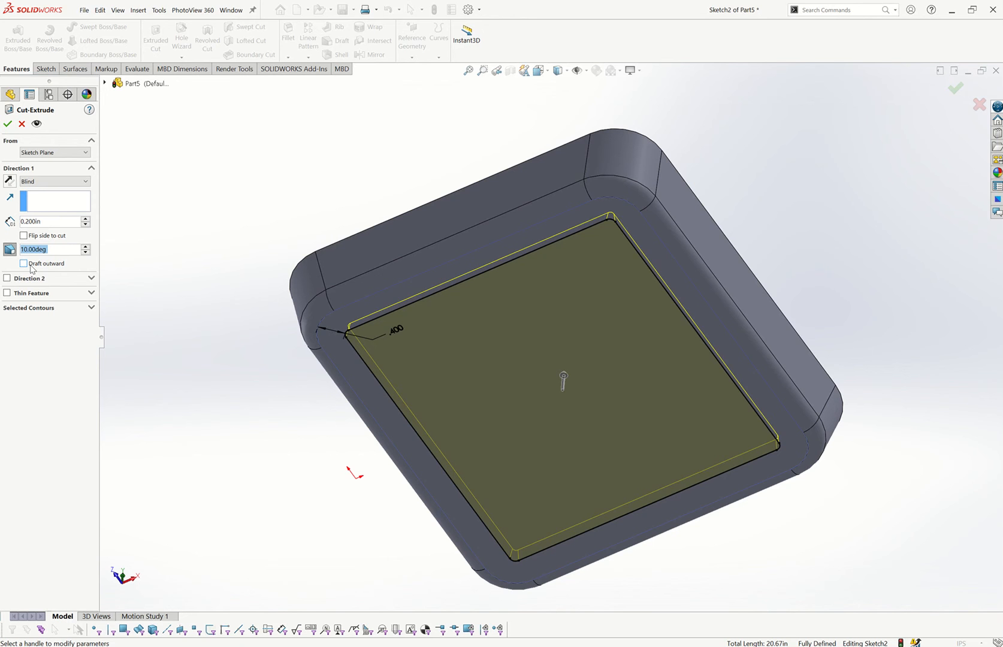
{"action": "left_click", "coordinate": [6, 124]}
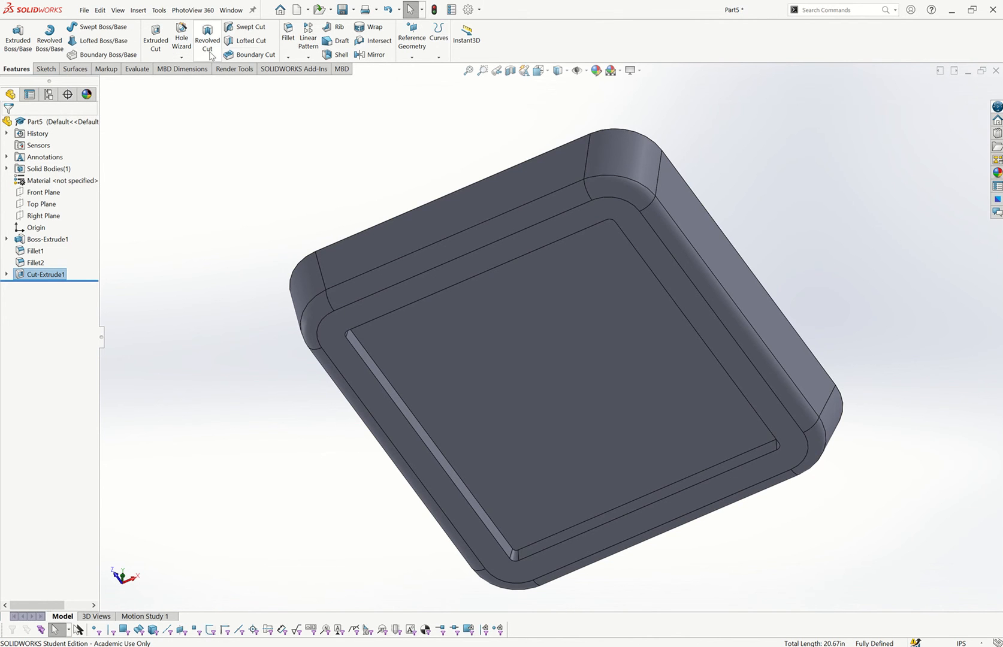
Step: Fillet the edges around the recess's floor face with a 0.125 in radius
{"action": "left_click", "coordinate": [291, 42]}
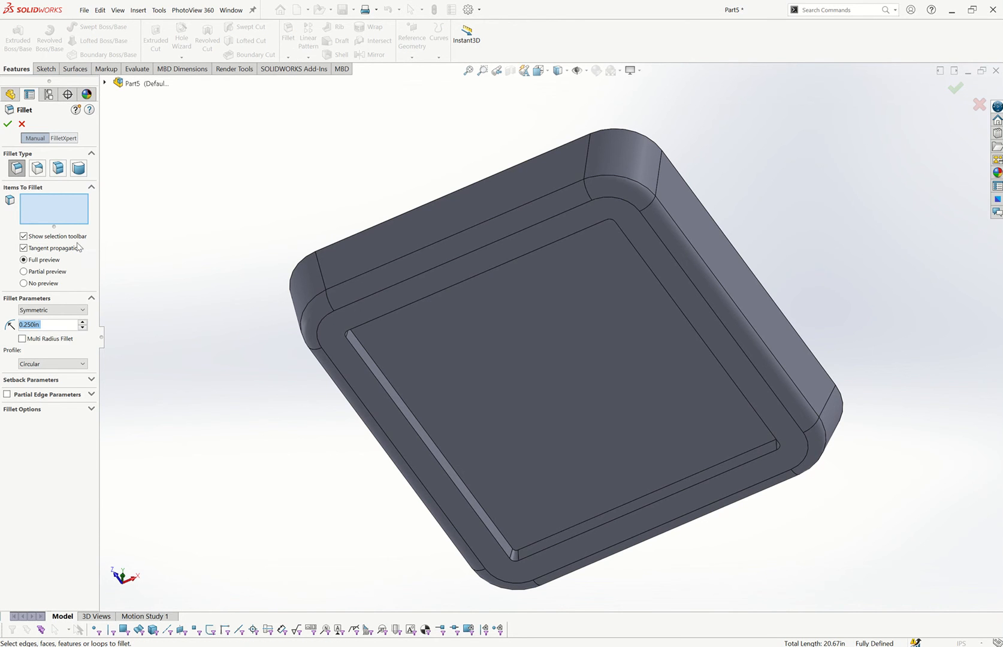
{"action": "left_click_drag", "start_coordinate": [46, 327], "coordinate": [3, 305]}
{"action": "type", "text": ".125"}
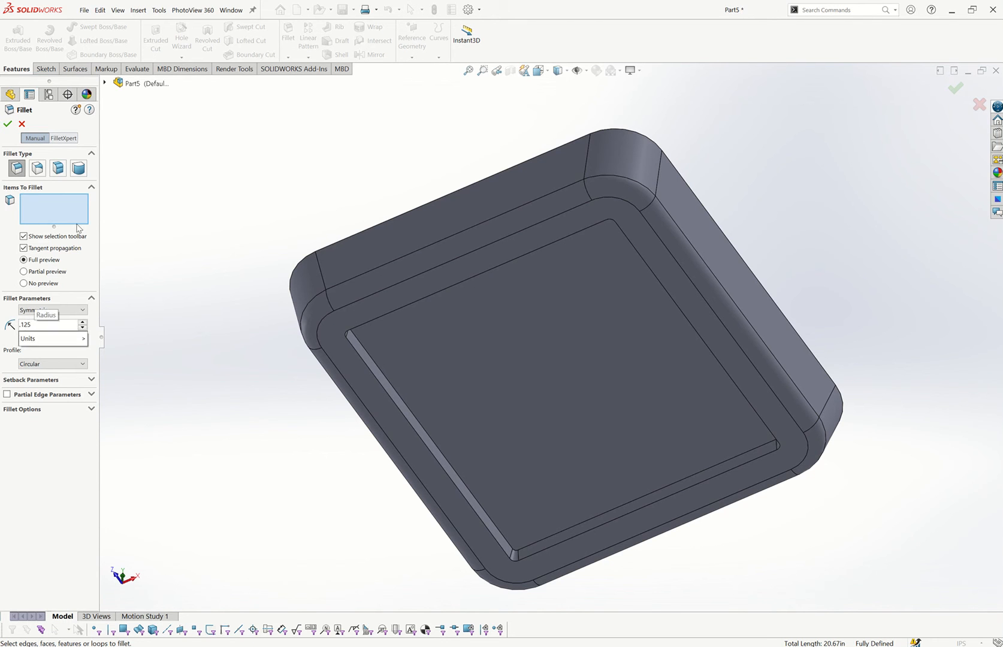
{"action": "key", "text": "Return"}
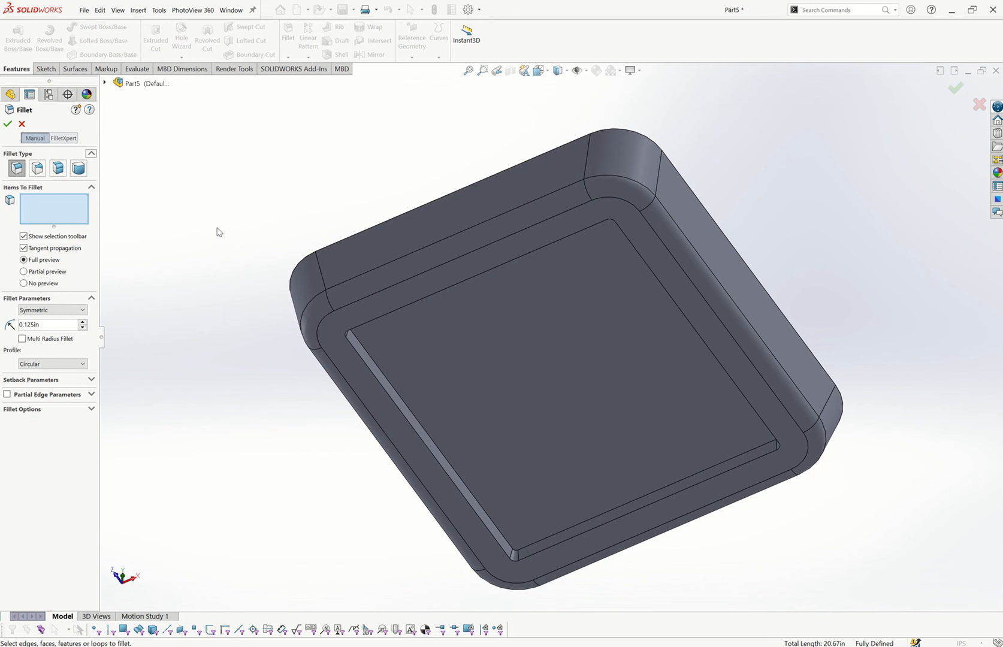
{"action": "left_click", "coordinate": [595, 362]}
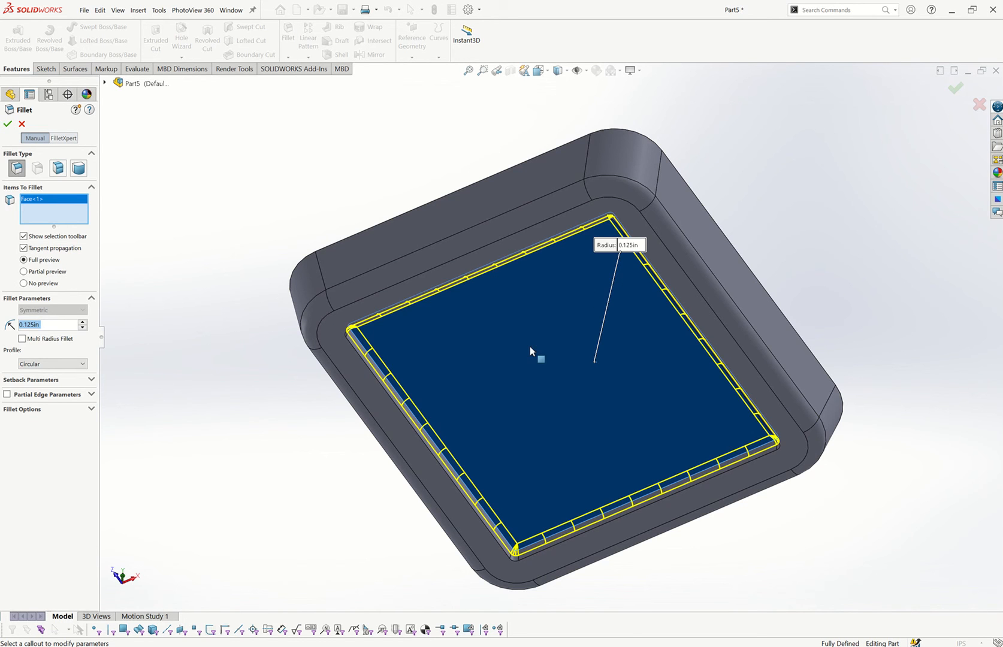
{"action": "left_click", "coordinate": [8, 123]}
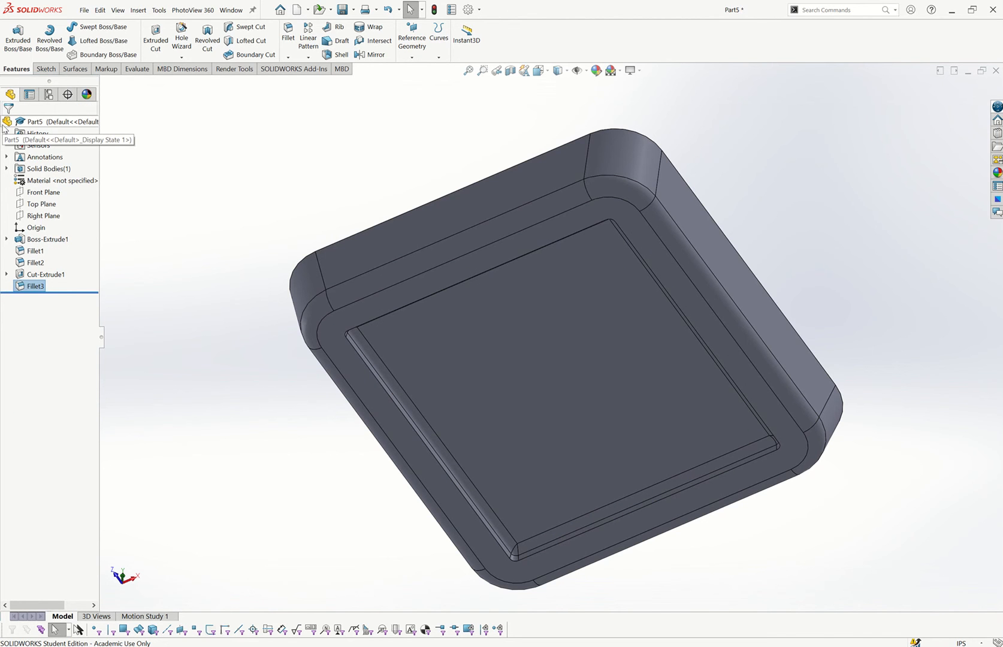
Step: Fillet the tangent edge loop around the recess's outer rim with a 0.2 in radius
{"action": "left_click", "coordinate": [291, 39]}
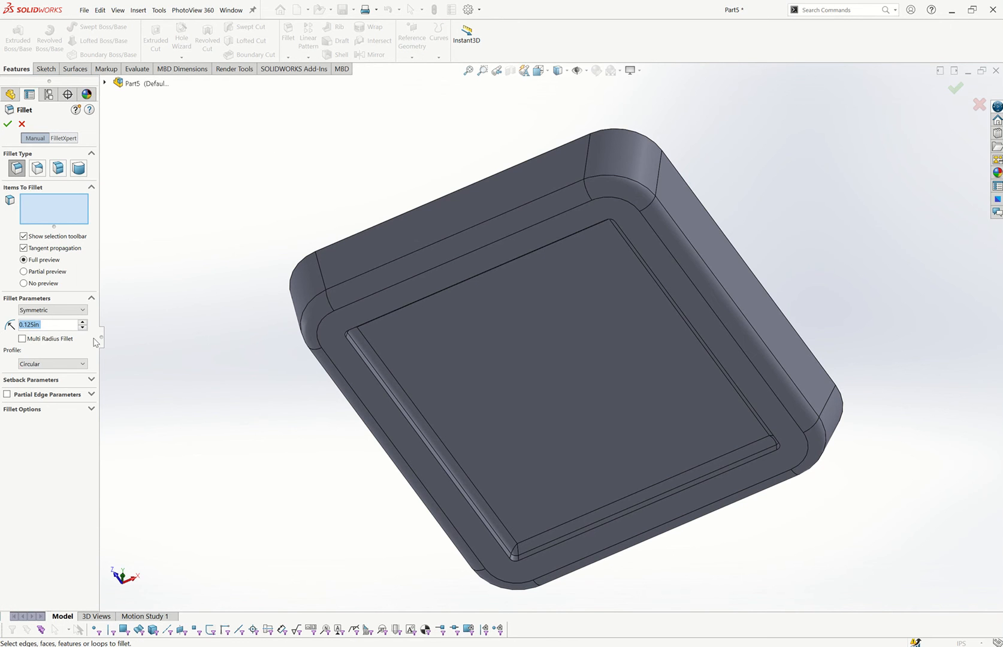
{"action": "left_click", "coordinate": [58, 325]}
{"action": "left_click_drag", "start_coordinate": [58, 324], "coordinate": [2, 315]}
{"action": "type", "text": "0.2"}
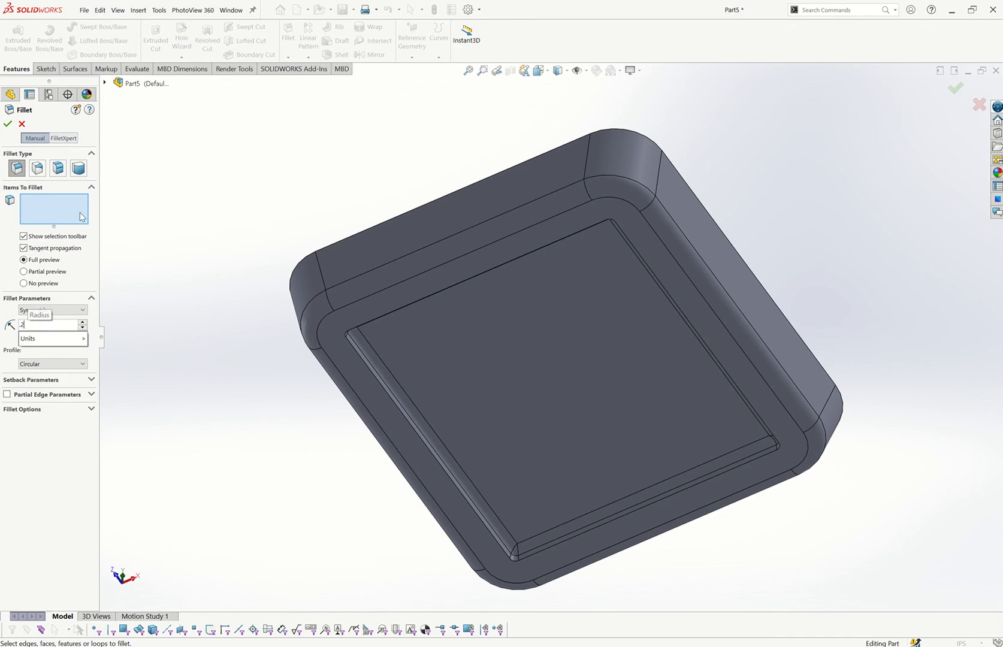
{"action": "key", "text": "Return"}
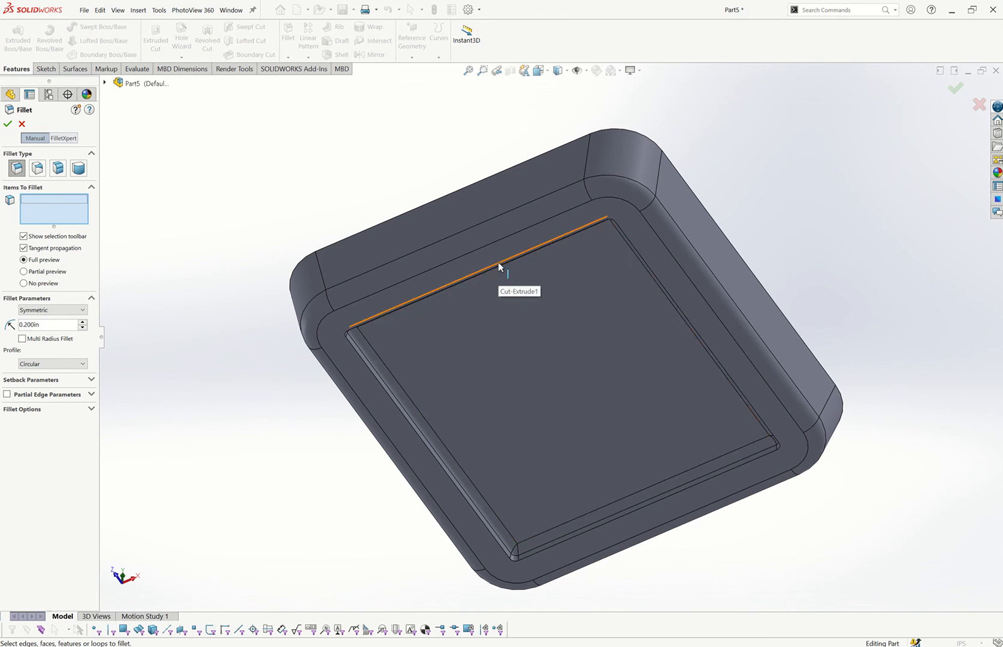
{"action": "scroll", "coordinate": [660, 312], "scroll_direction": "down", "scroll_amount": 5}
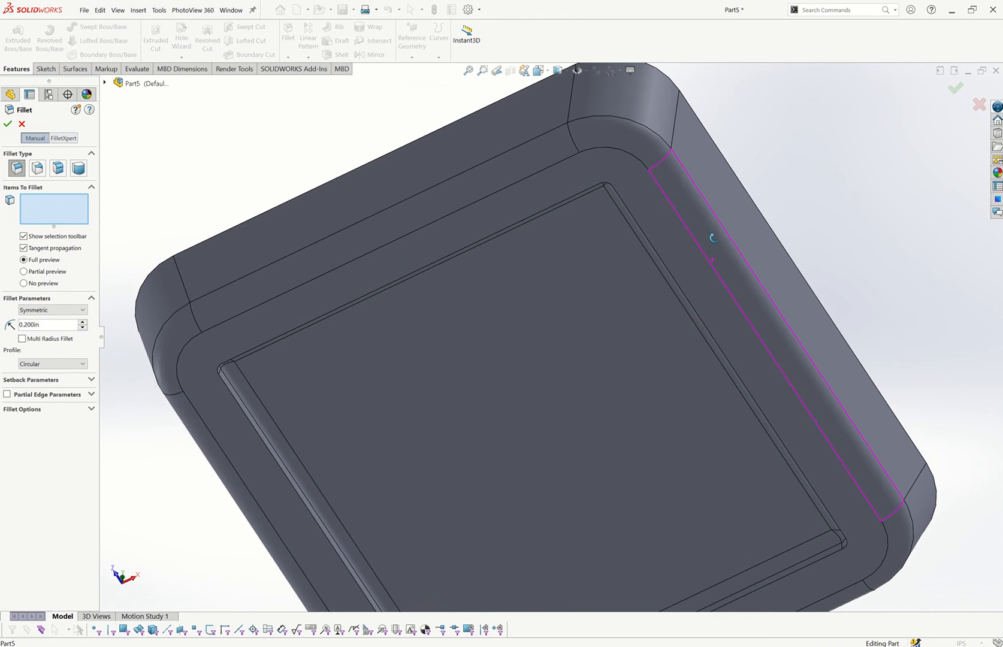
{"action": "left_click", "coordinate": [645, 234]}
{"action": "scroll", "coordinate": [654, 243], "scroll_direction": "up", "scroll_amount": 2}
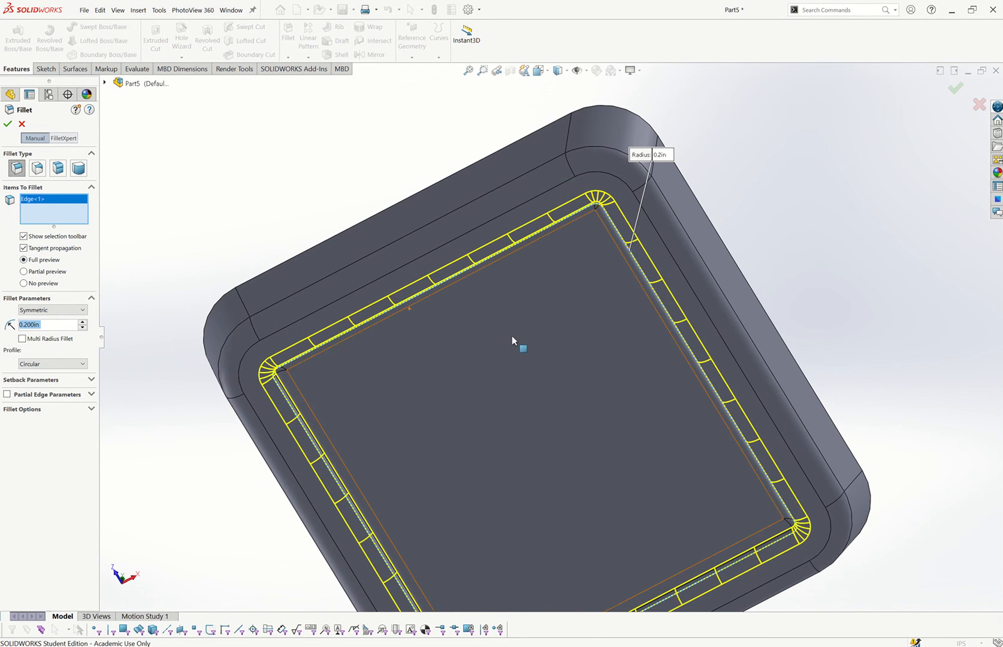
{"action": "scroll", "coordinate": [512, 337], "scroll_direction": "up", "scroll_amount": 2}
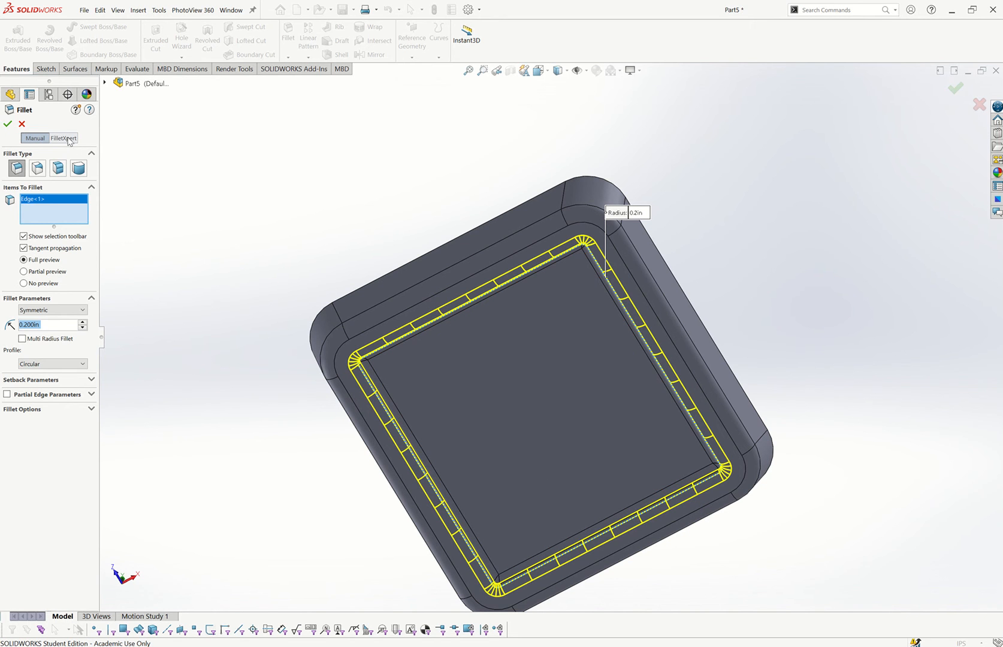
{"action": "left_click", "coordinate": [8, 124]}
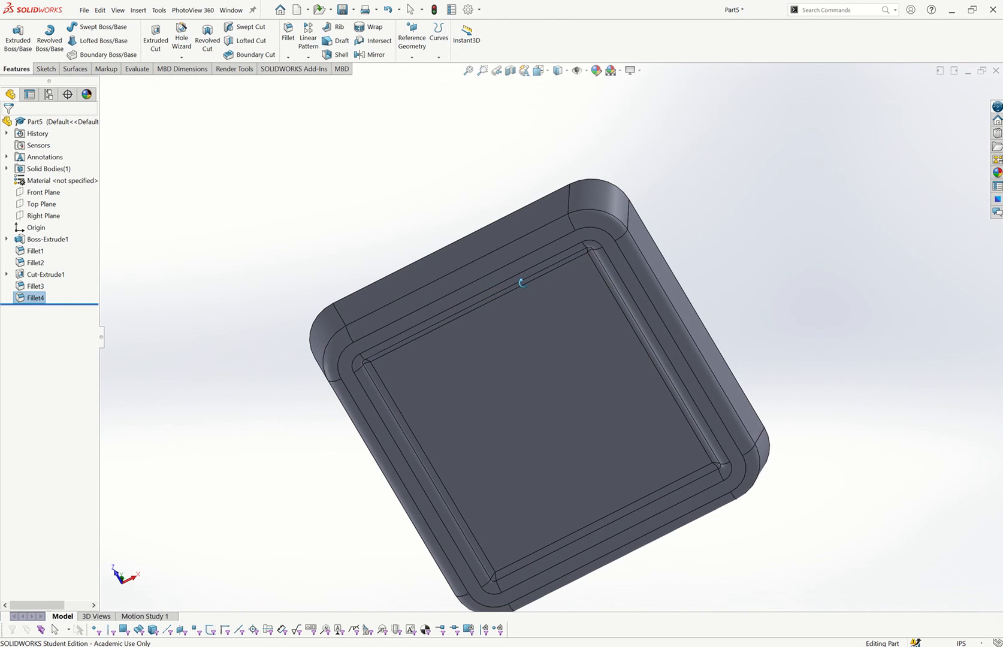
Step: Start a new sketch on the block's flat top face
{"action": "middle_click_drag", "start_coordinate": [522, 283], "coordinate": [524, 289]}
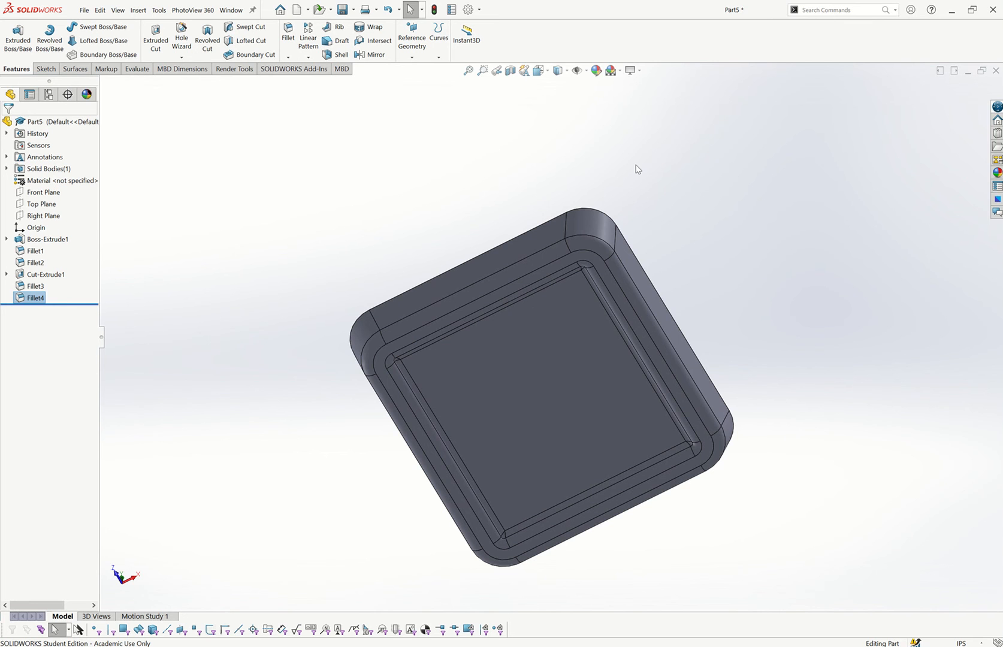
{"action": "middle_click_drag", "start_coordinate": [639, 168], "coordinate": [606, 428]}
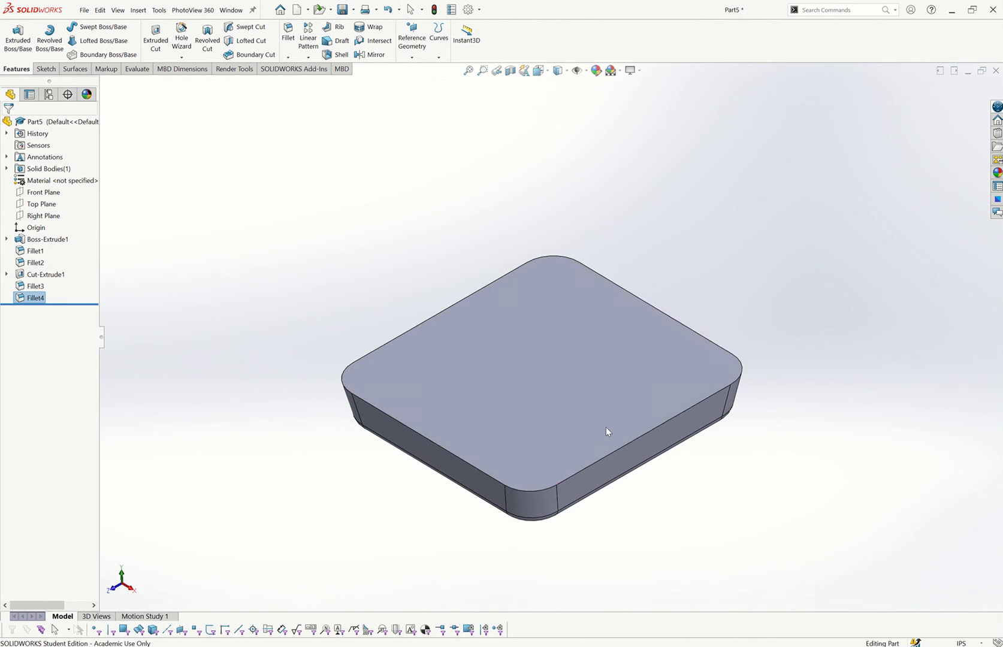
{"action": "left_click", "coordinate": [592, 387]}
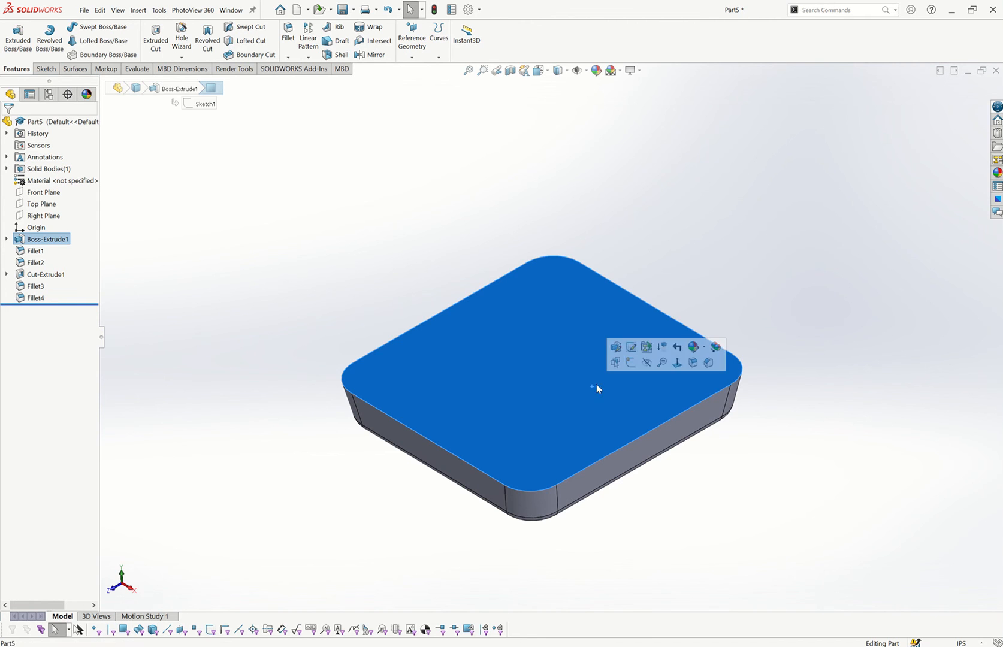
{"action": "left_click", "coordinate": [637, 362]}
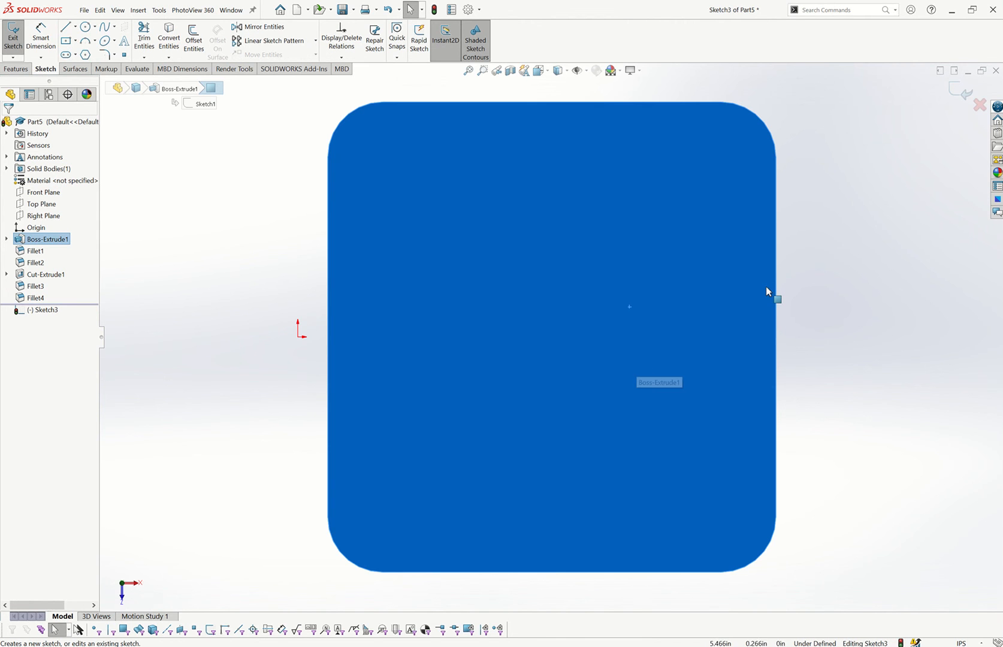
{"action": "left_click", "coordinate": [854, 271]}
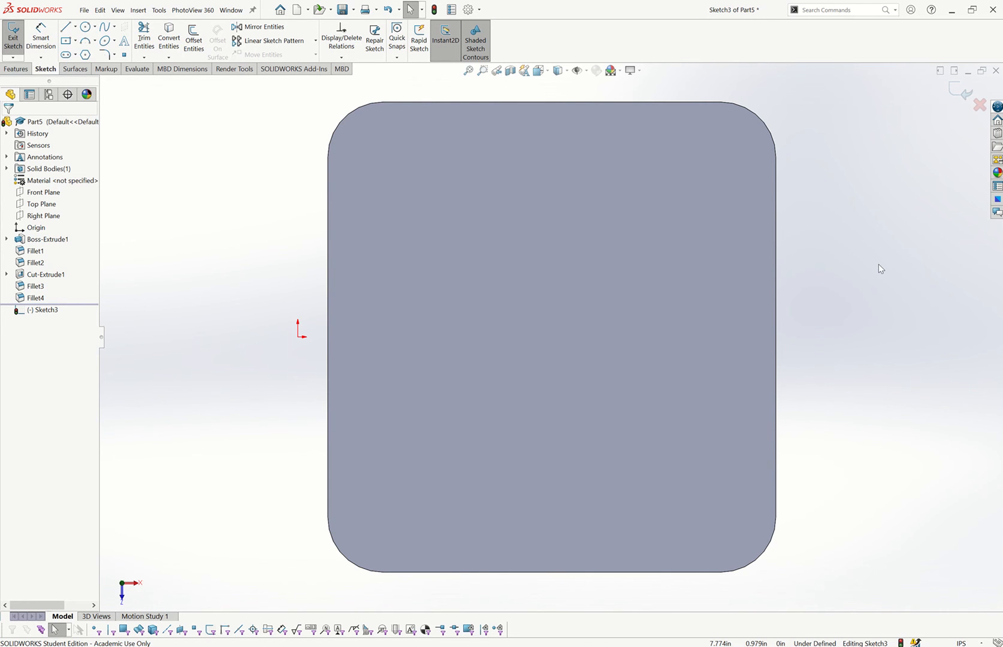
Step: Offset the outline of the block's top face outward by 0.6 in
{"action": "left_click", "coordinate": [639, 227]}
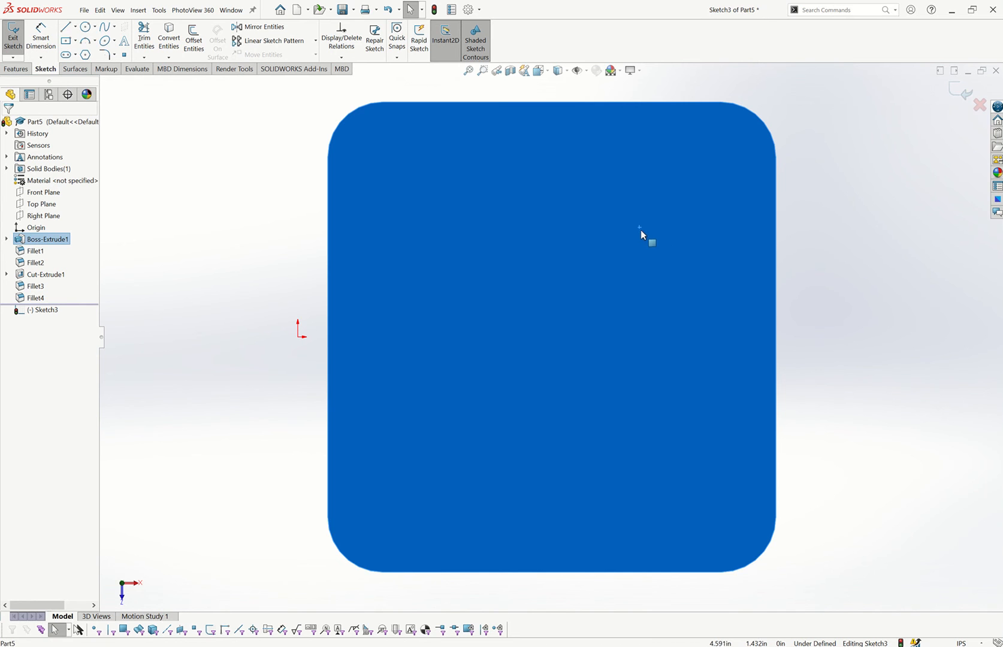
{"action": "left_click", "coordinate": [193, 40]}
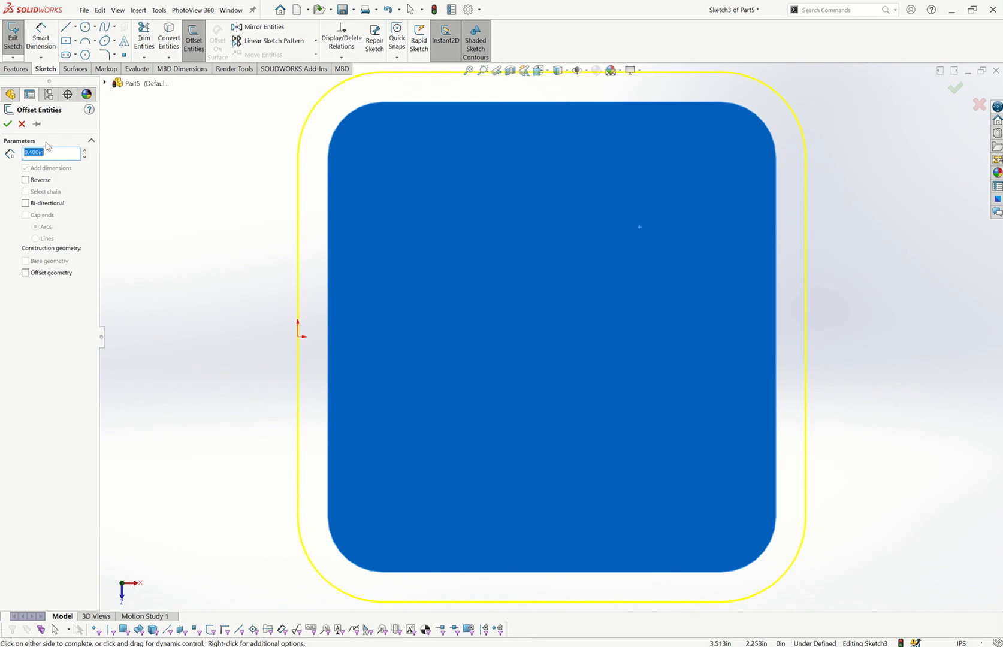
{"action": "type", "text": "0.6"}
{"action": "key", "text": "Return"}
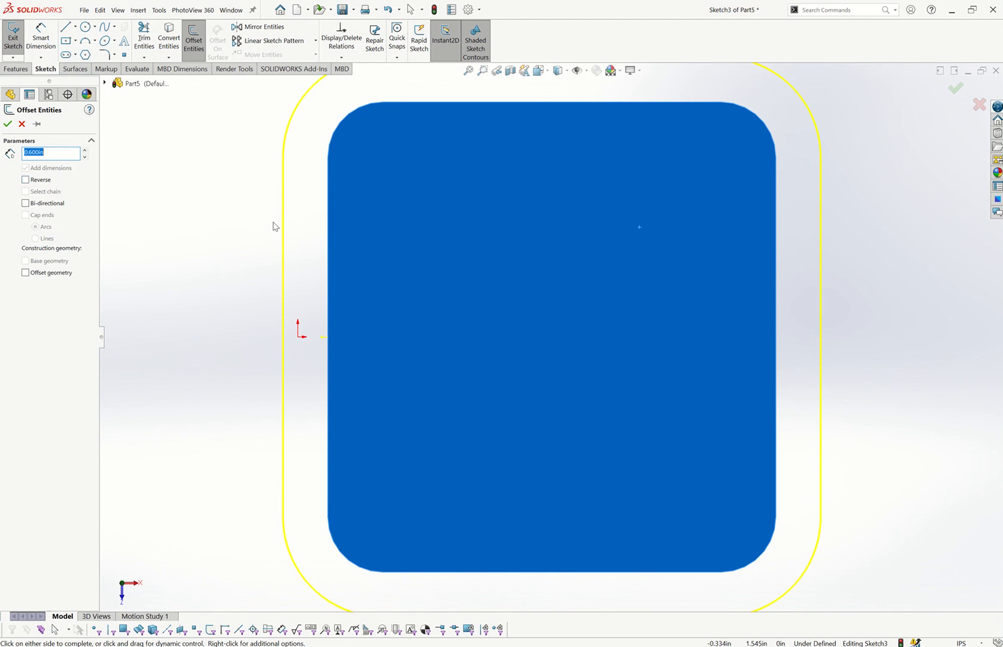
{"action": "left_click", "coordinate": [8, 125]}
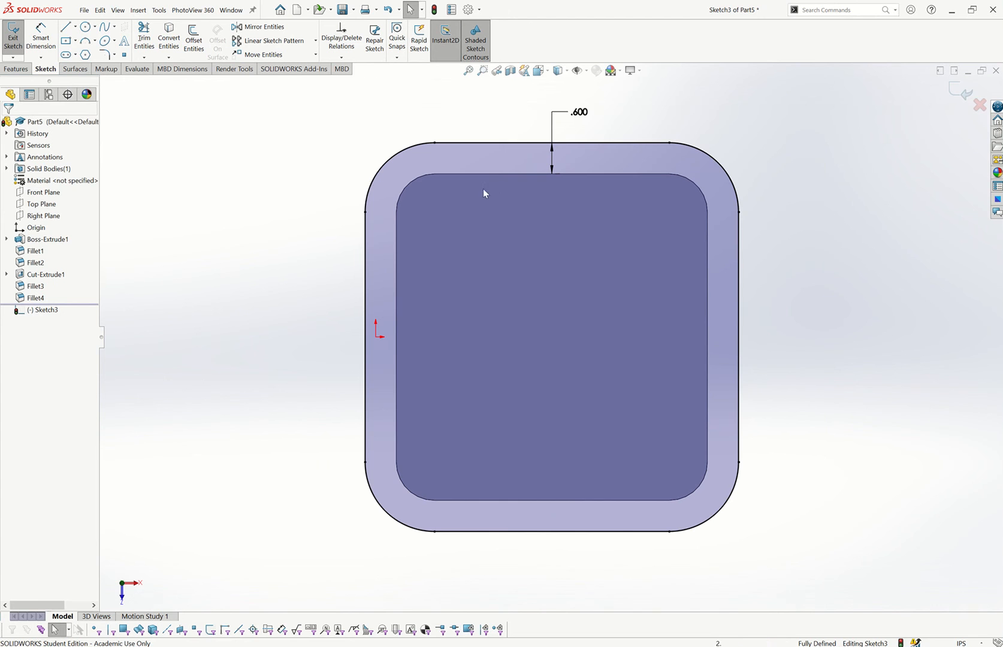
Step: Delete the two rounded corner curves of the offset outline on the side nearest the origin
{"action": "left_click", "coordinate": [395, 160]}
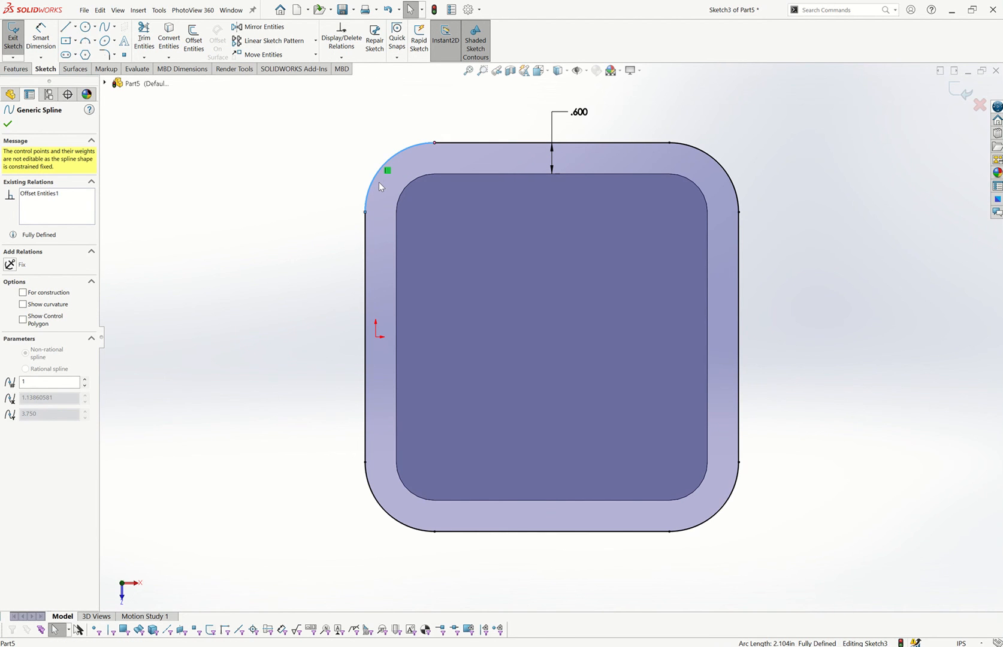
{"action": "key", "text": "Delete"}
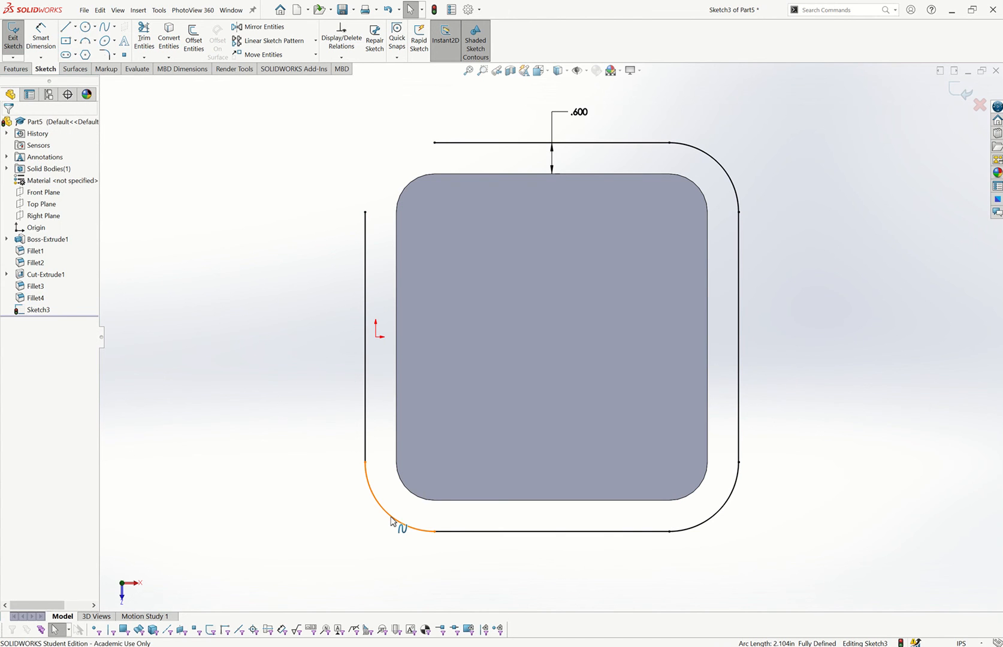
{"action": "left_click", "coordinate": [391, 521]}
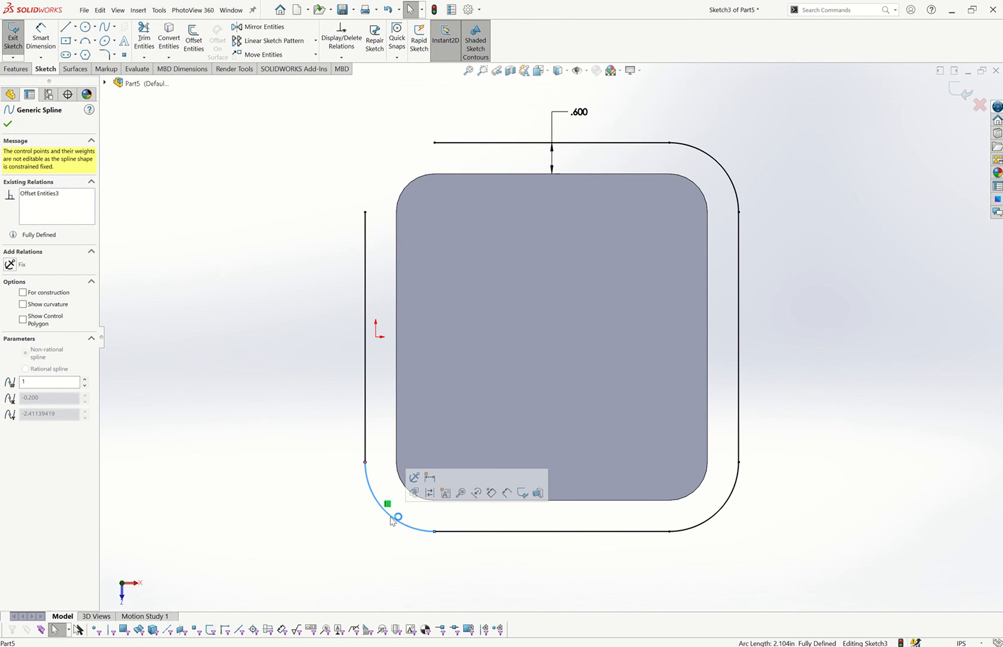
{"action": "key", "text": "Delete"}
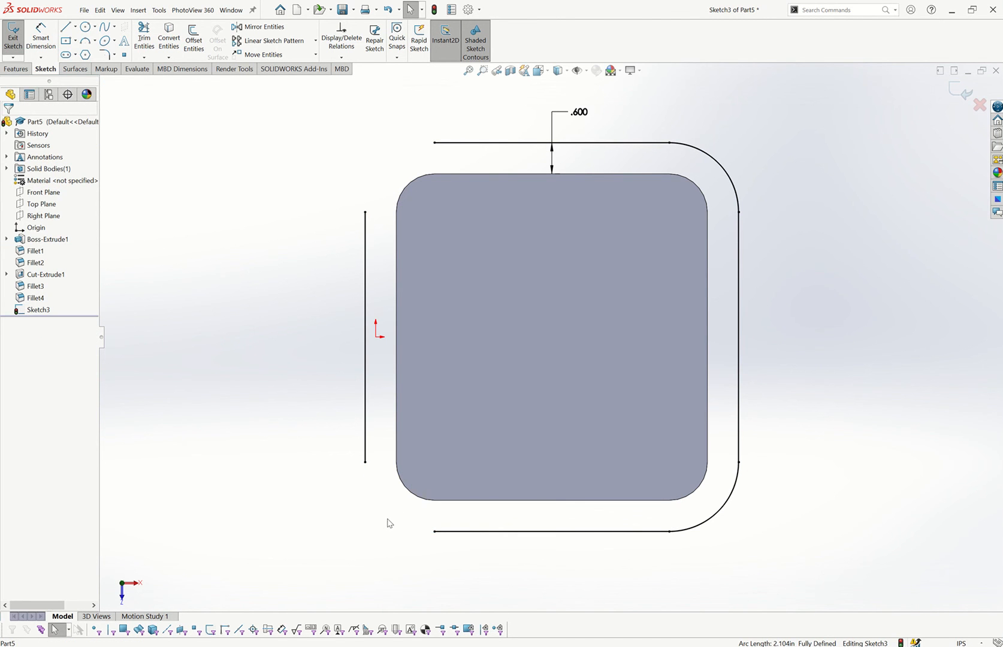
Step: Extend the open outline's straight lines on the origin side until their endpoints meet in two sharp corners, closing the profile
{"action": "left_click", "coordinate": [365, 233]}
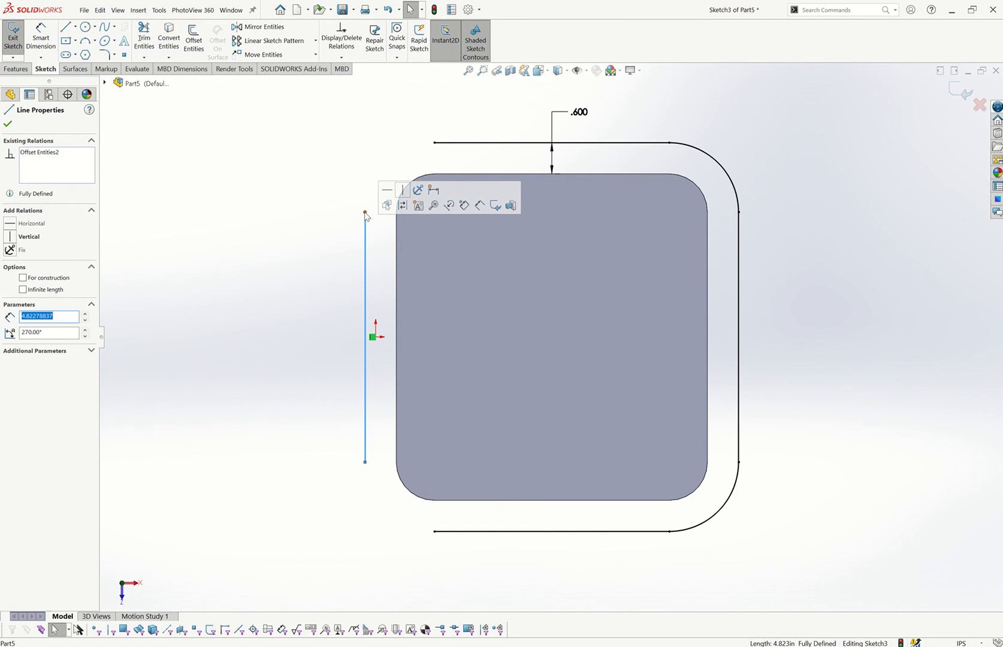
{"action": "left_click_drag", "start_coordinate": [366, 214], "coordinate": [376, 147]}
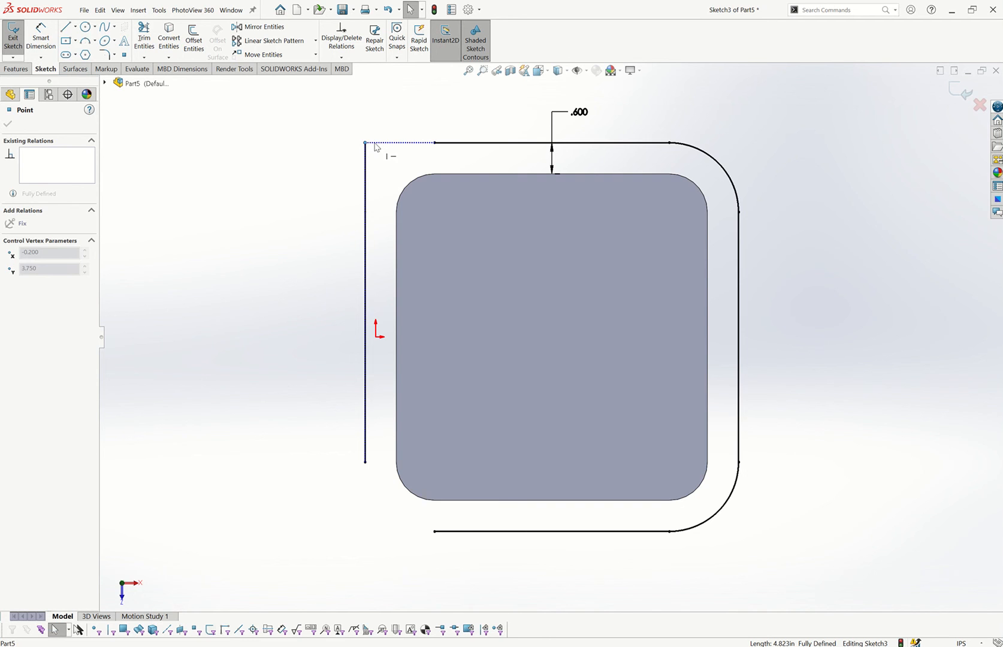
{"action": "left_click_drag", "start_coordinate": [376, 148], "coordinate": [376, 147]}
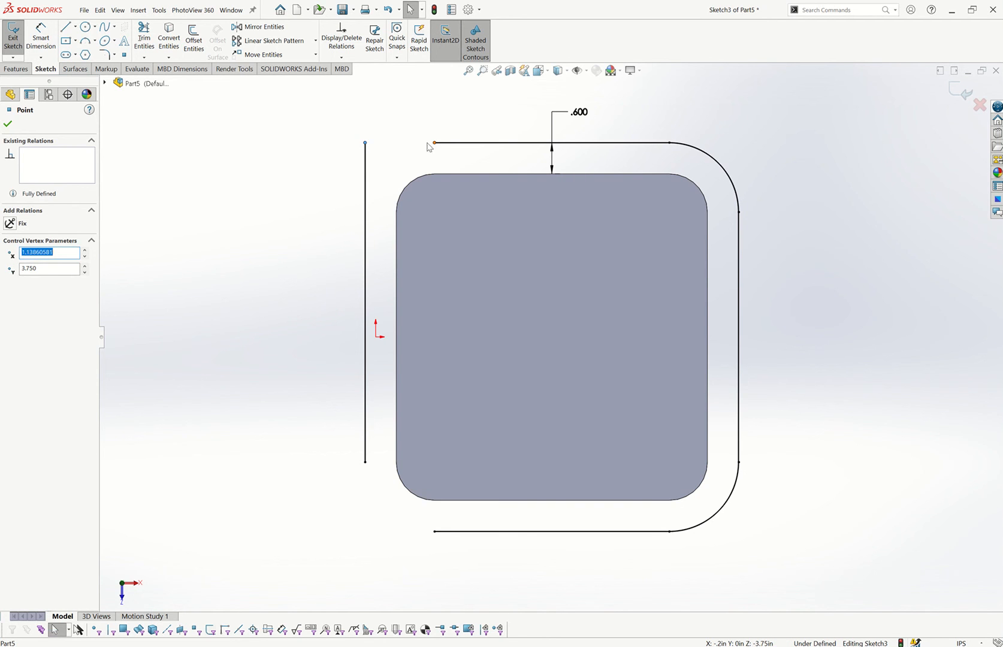
{"action": "left_click_drag", "start_coordinate": [435, 144], "coordinate": [365, 143]}
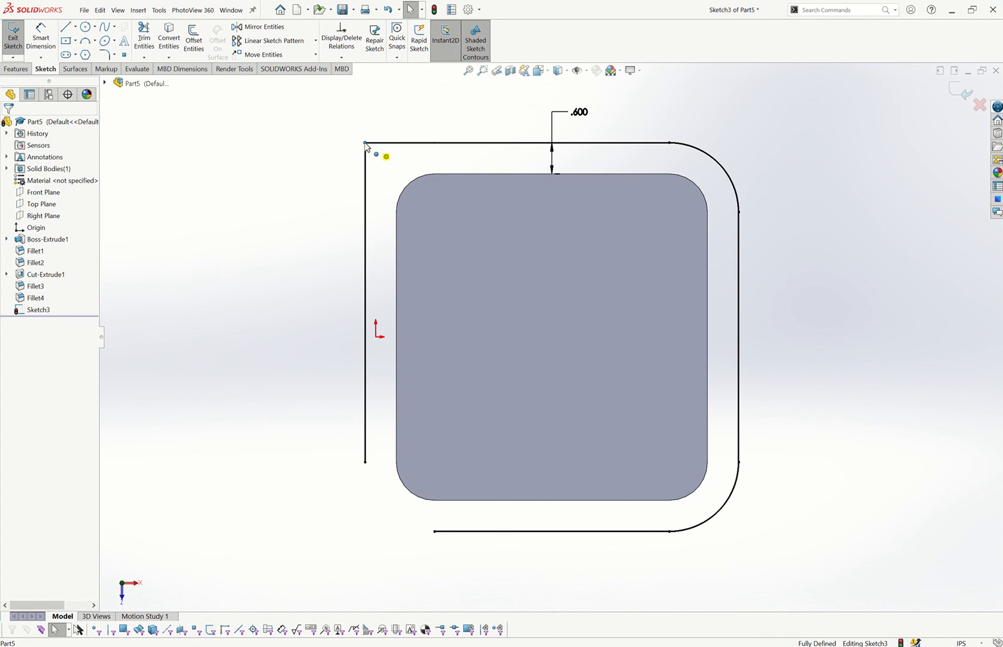
{"action": "left_click", "coordinate": [364, 463]}
{"action": "left_click_drag", "start_coordinate": [365, 488], "coordinate": [366, 535]}
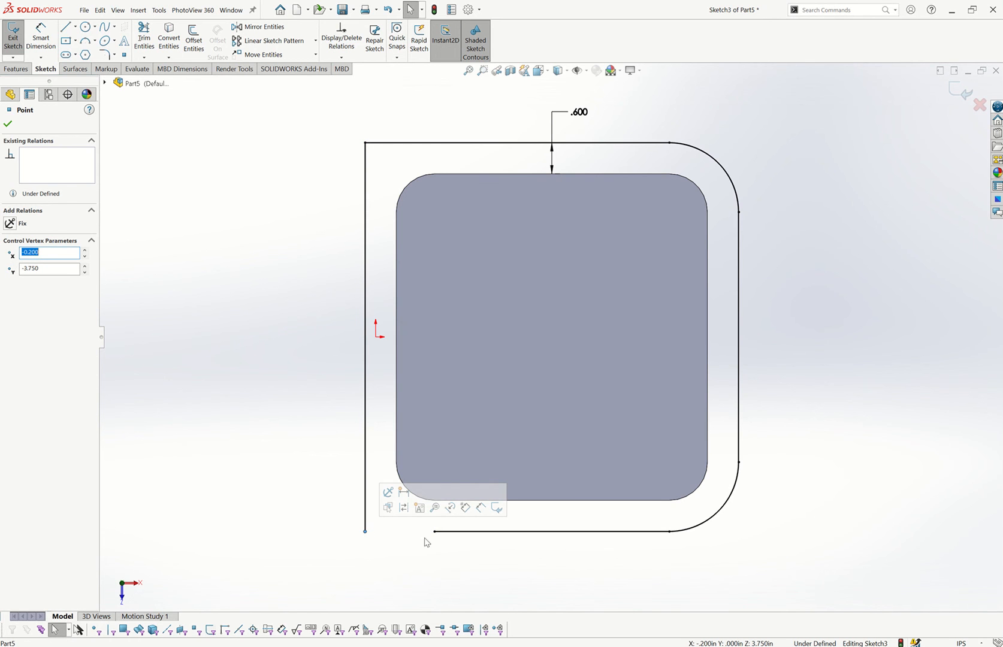
{"action": "left_click_drag", "start_coordinate": [434, 532], "coordinate": [366, 539]}
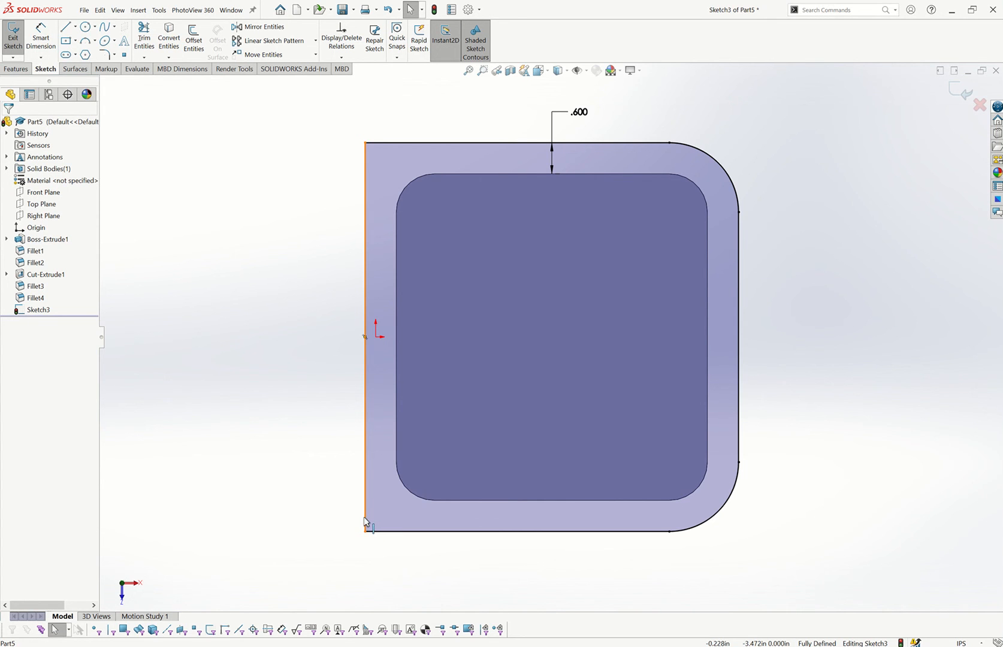
Step: Extrude the closed outline 0.4 in upward, merged with the block, with a 10-degree outward draft
{"action": "left_click", "coordinate": [23, 69]}
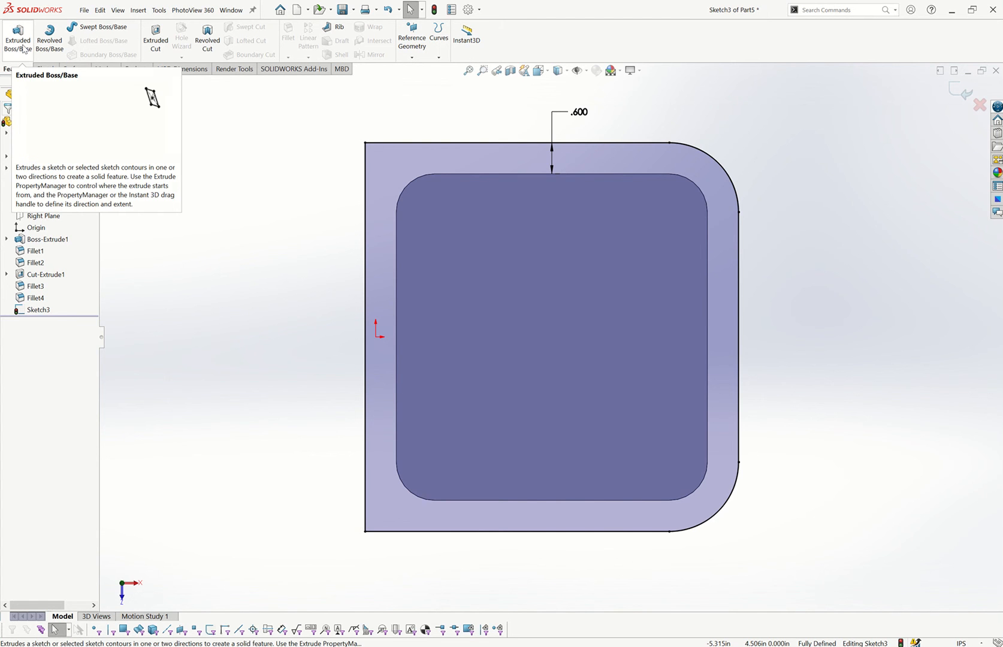
{"action": "left_click", "coordinate": [23, 48]}
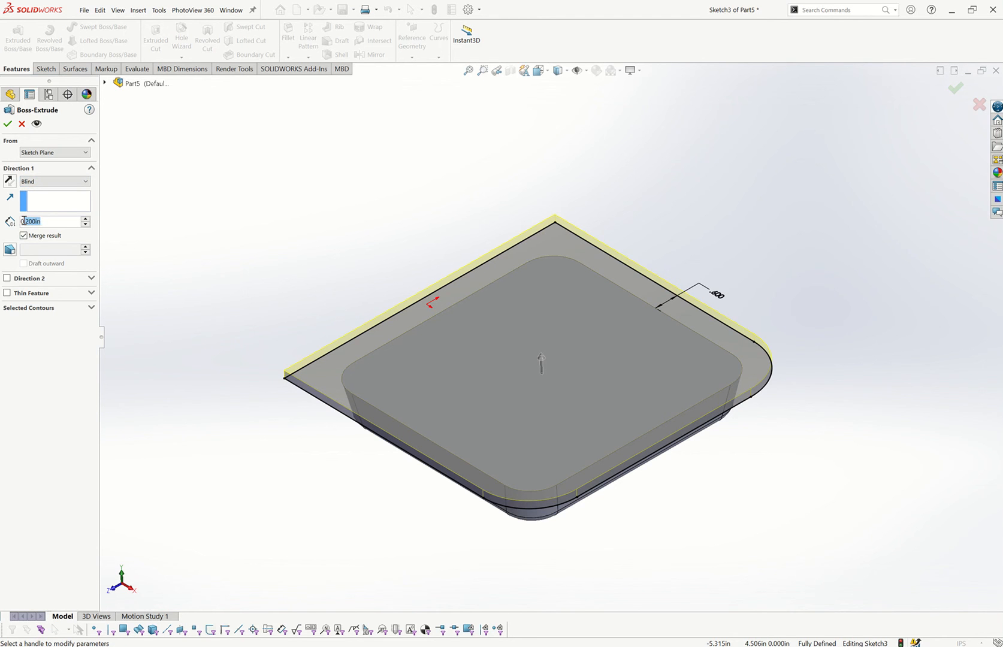
{"action": "key", "text": "BackSpace"}
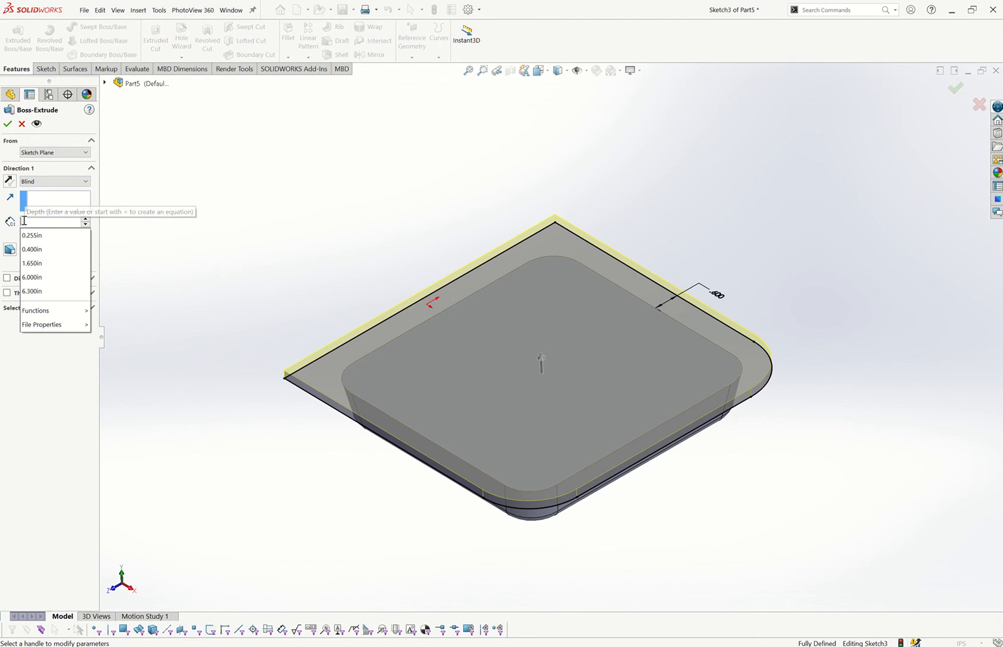
{"action": "type", "text": ".4"}
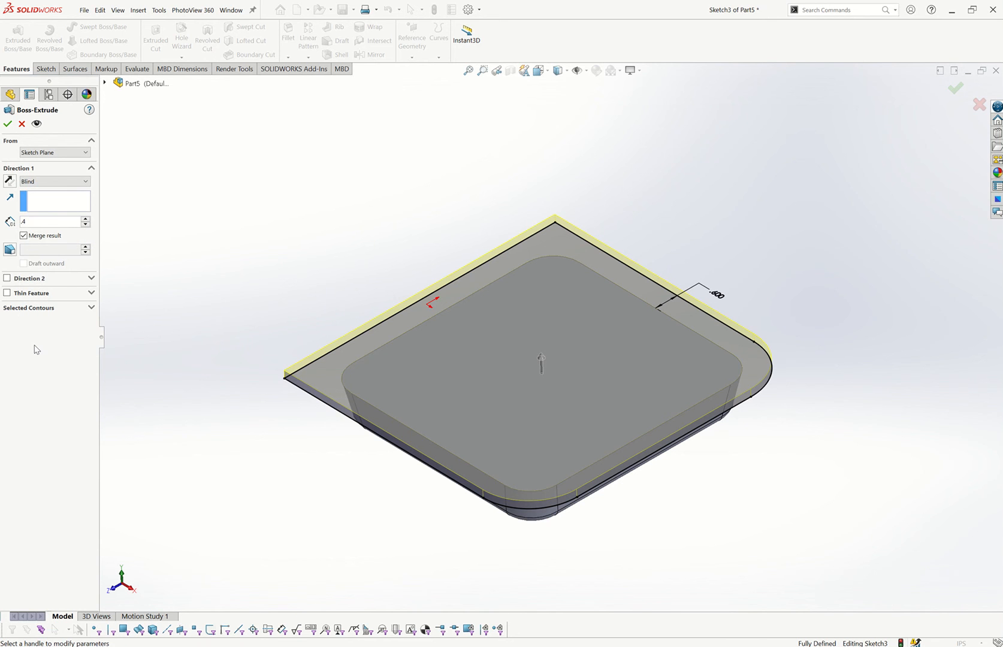
{"action": "left_click", "coordinate": [10, 250]}
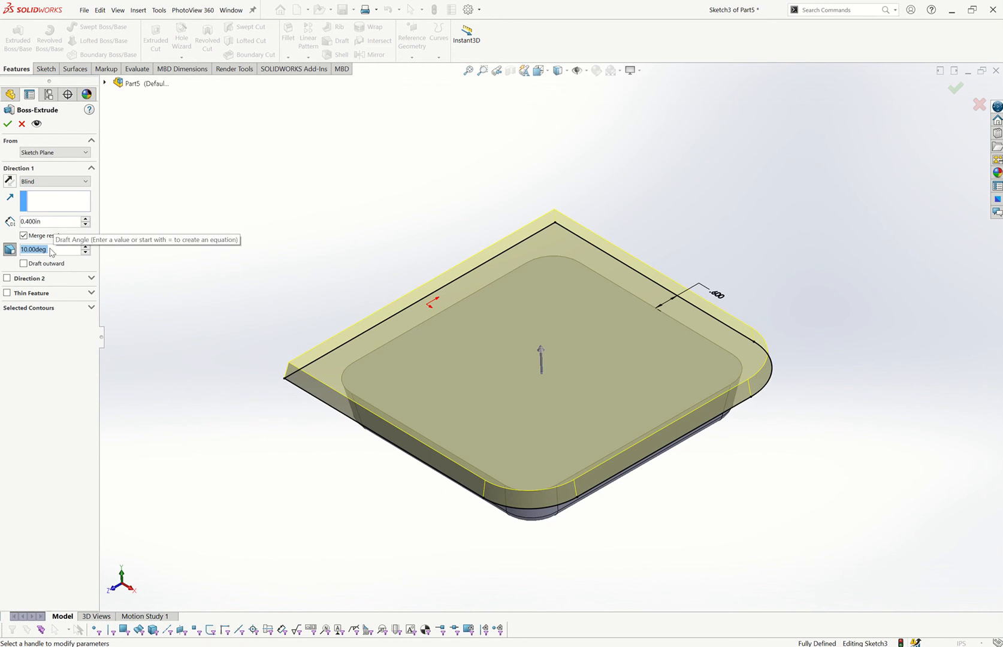
{"action": "left_click", "coordinate": [24, 264]}
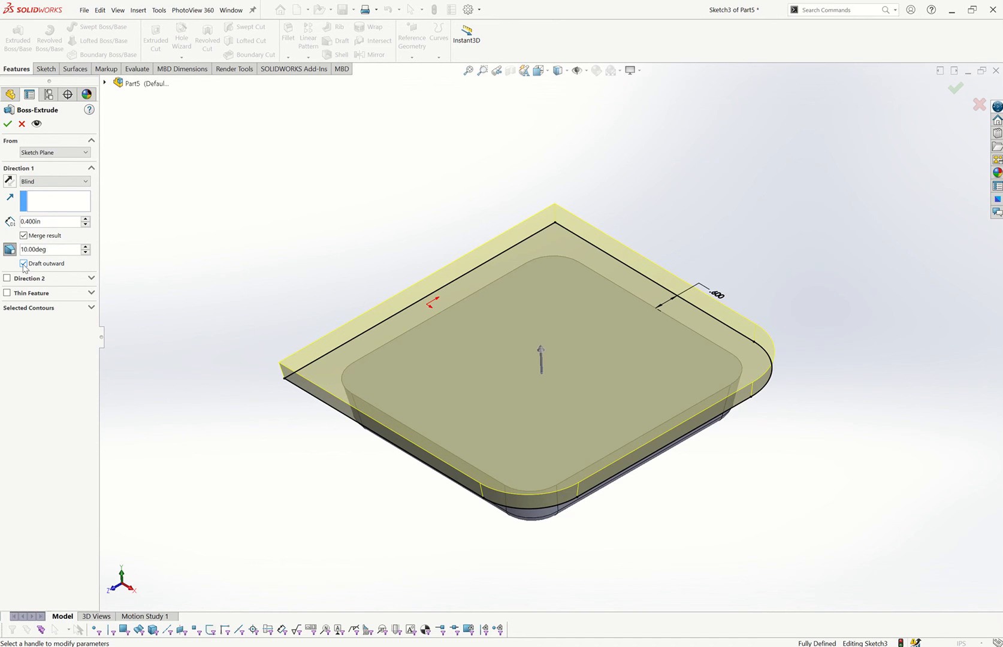
{"action": "left_click", "coordinate": [6, 124]}
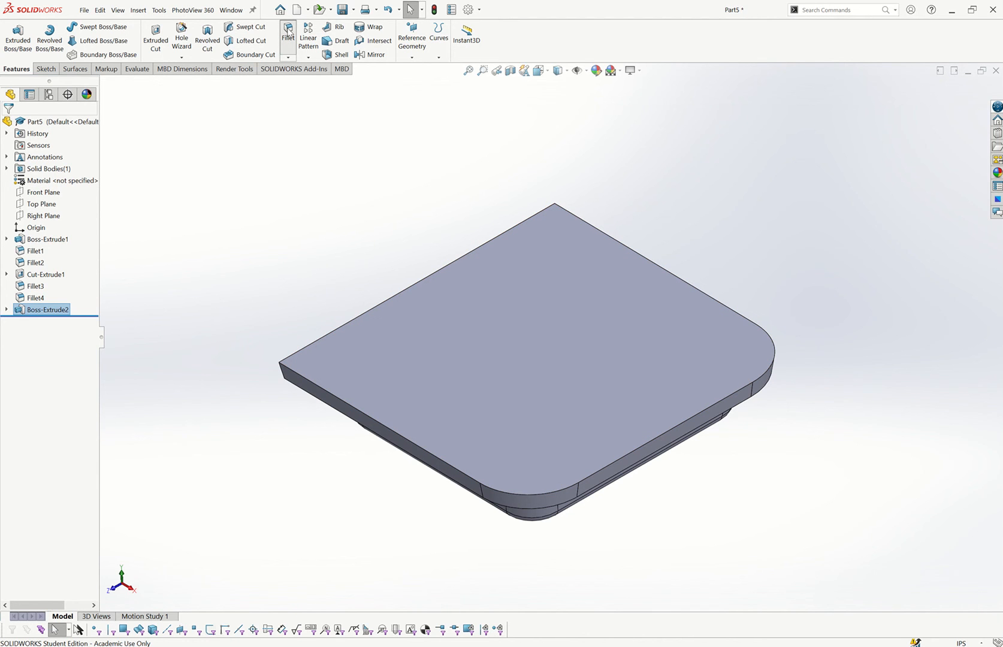
Step: Fillet the tangent edge loop where the block's side walls meet the flange's underside with a 0.125 in radius
{"action": "left_click", "coordinate": [288, 30]}
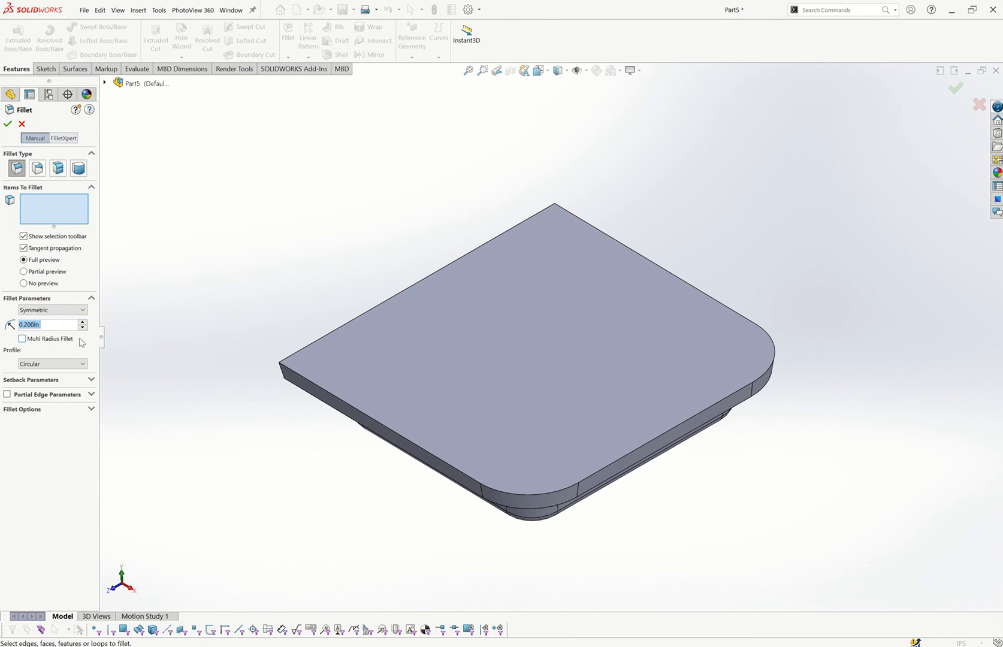
{"action": "key", "text": "BackSpace"}
{"action": "type", "text": ".125"}
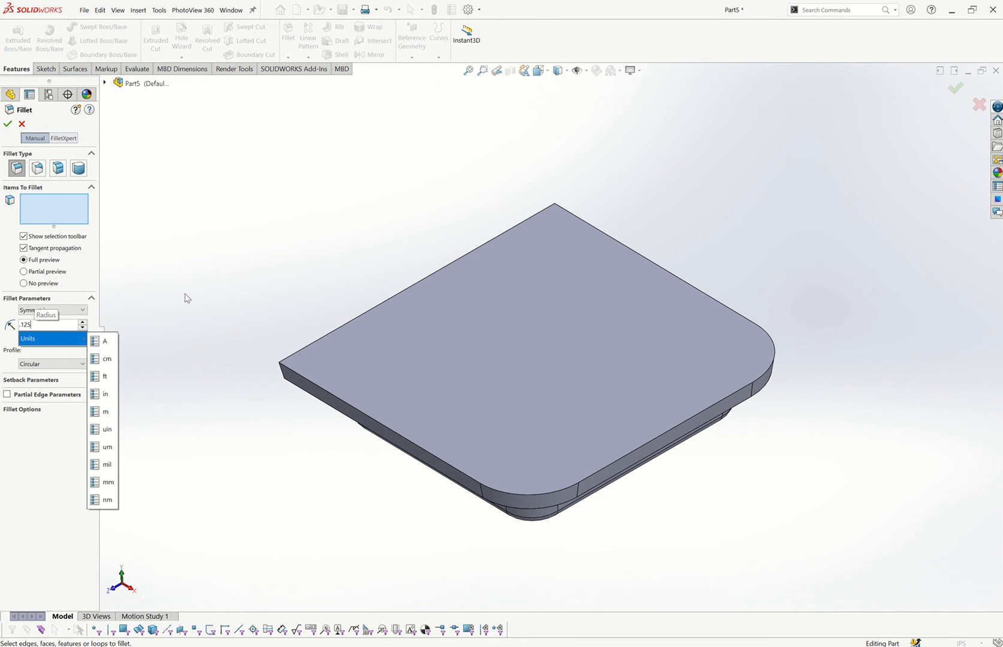
{"action": "key", "text": "Return"}
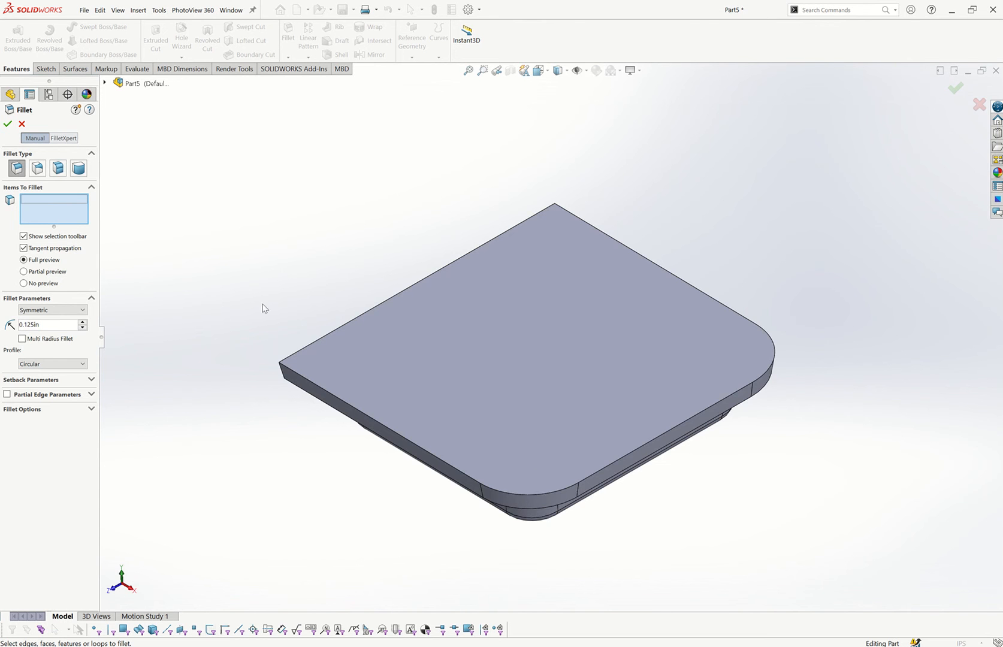
{"action": "middle_click_drag", "start_coordinate": [540, 475], "coordinate": [549, 257]}
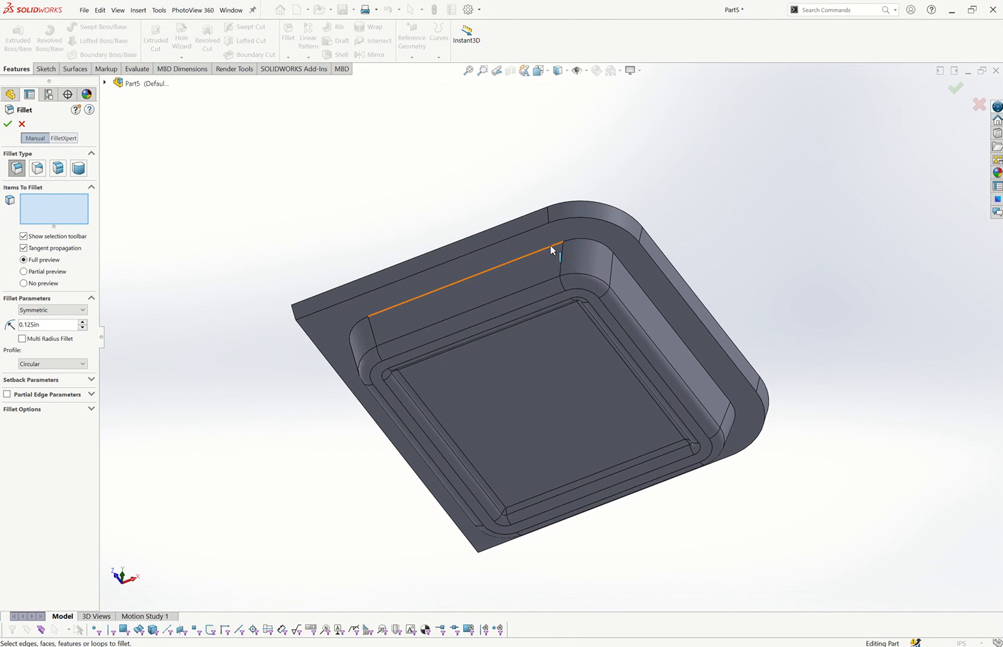
{"action": "left_click", "coordinate": [551, 243]}
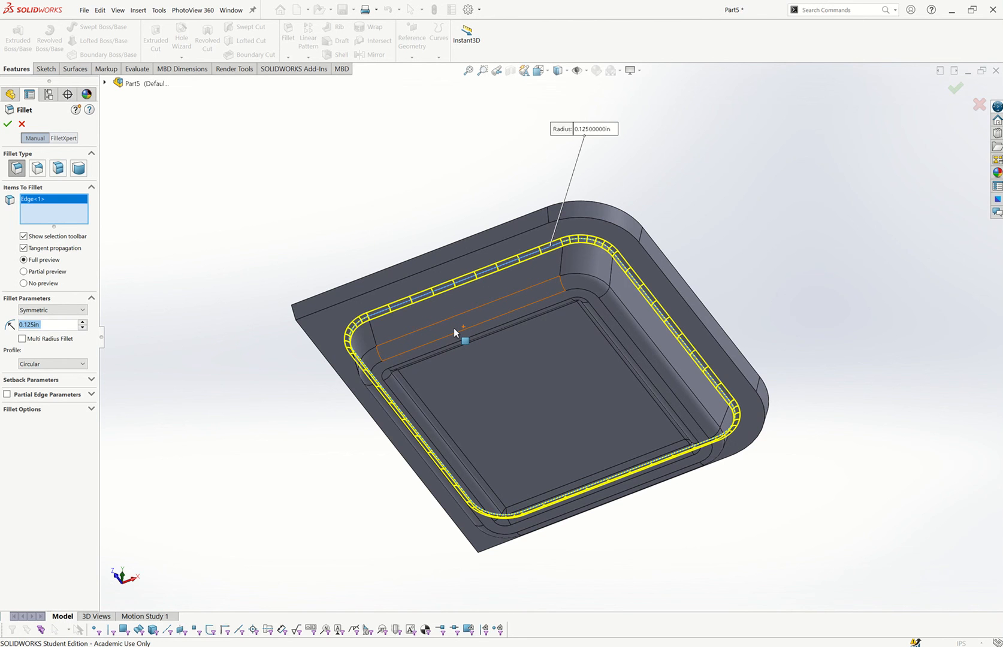
{"action": "left_click", "coordinate": [6, 125]}
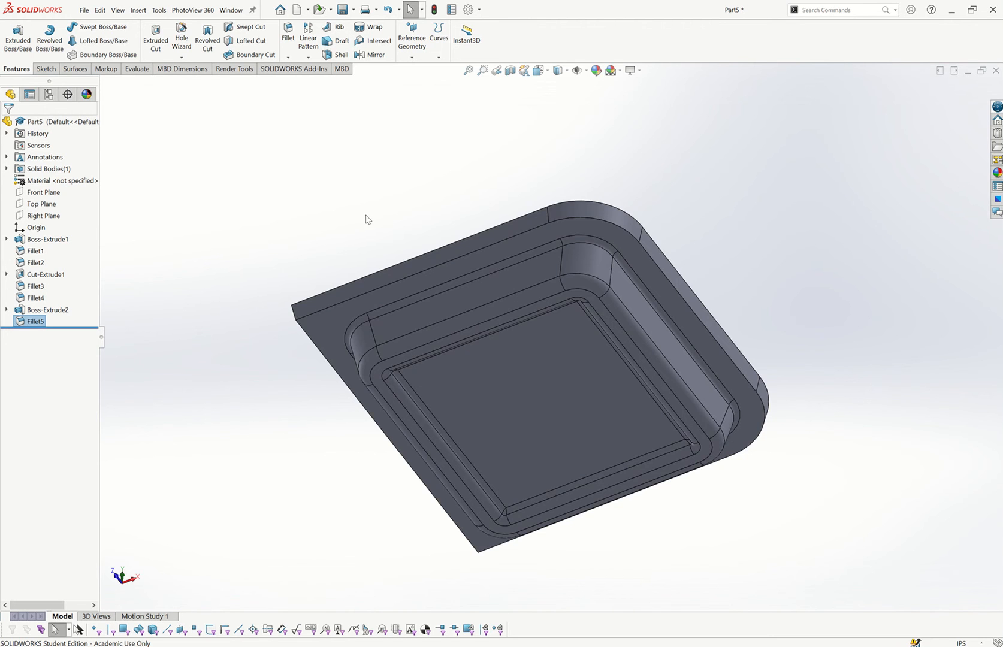
Step: Start a new sketch on the Front Plane
{"action": "middle_click_drag", "start_coordinate": [366, 217], "coordinate": [393, 362]}
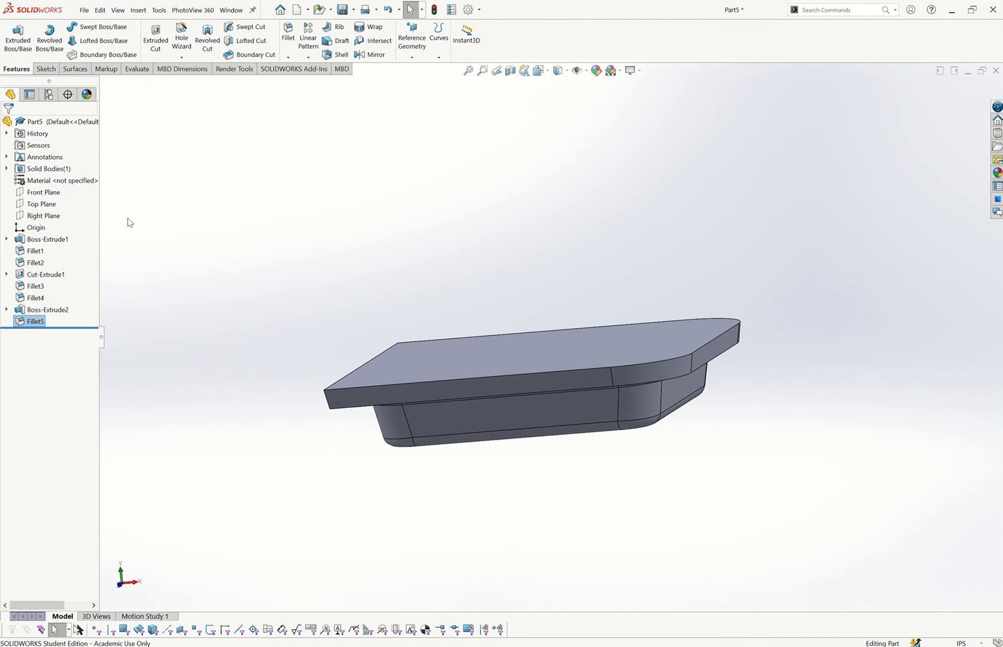
{"action": "left_click", "coordinate": [40, 195]}
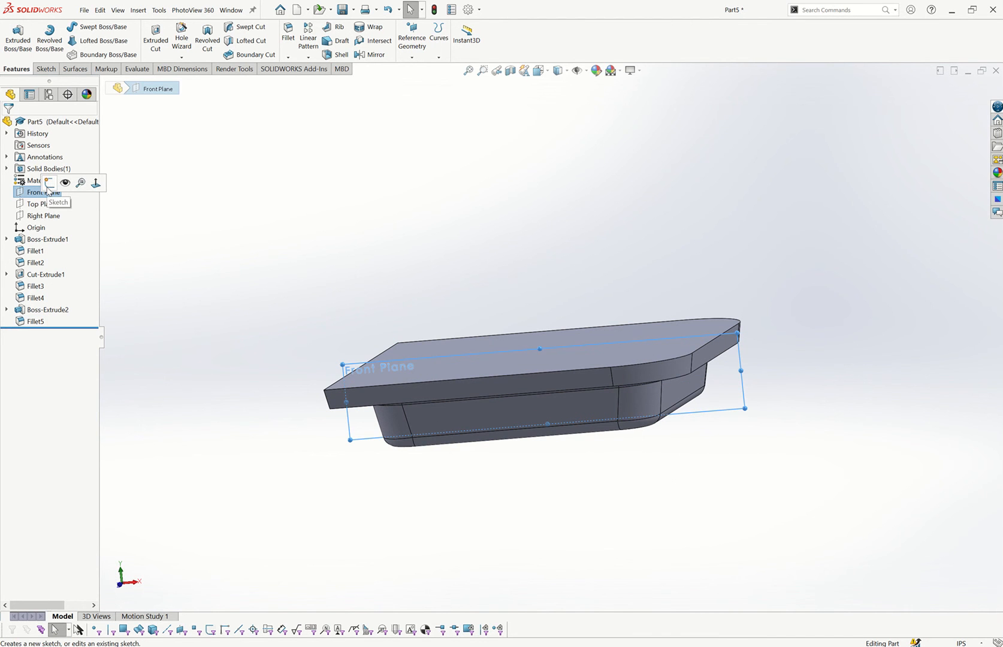
{"action": "left_click", "coordinate": [49, 183]}
{"action": "left_click", "coordinate": [413, 221]}
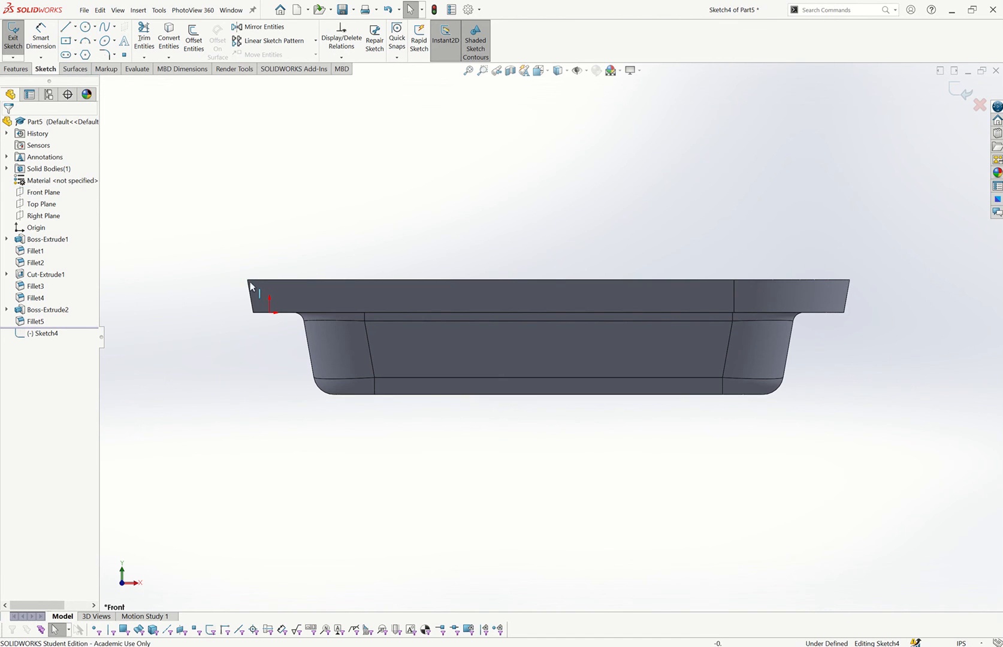
Step: Sketch a closed right triangle from the origin below the flange's underside, about 0.125 in wide and 0.151 in tall
{"action": "scroll", "coordinate": [271, 300], "scroll_direction": "down", "scroll_amount": 3}
{"action": "scroll", "coordinate": [292, 306], "scroll_direction": "down", "scroll_amount": 2}
{"action": "scroll", "coordinate": [347, 327], "scroll_direction": "down", "scroll_amount": 2}
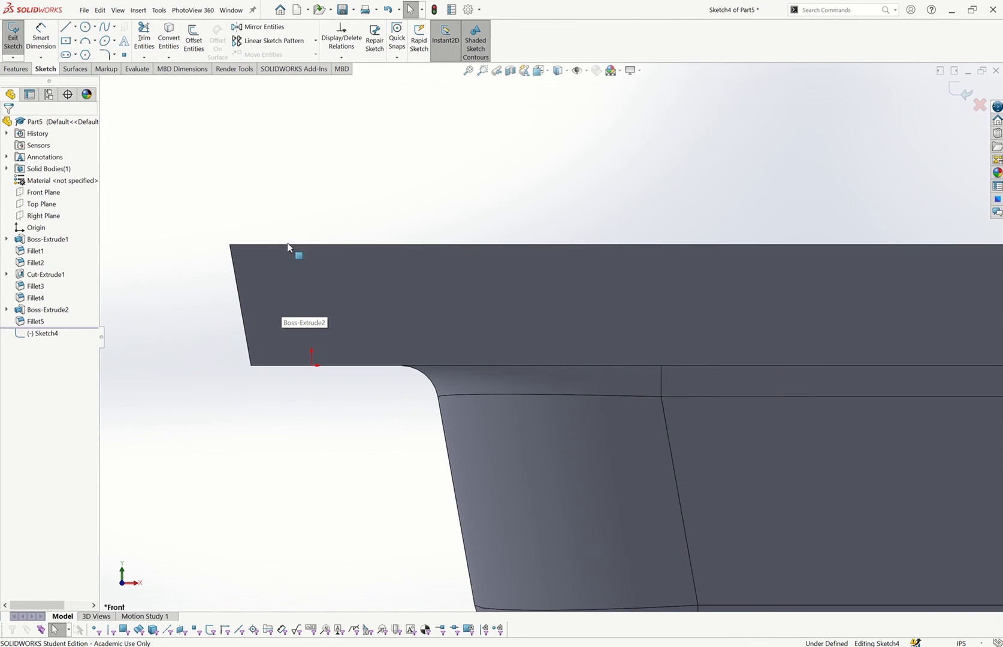
{"action": "left_click", "coordinate": [66, 28]}
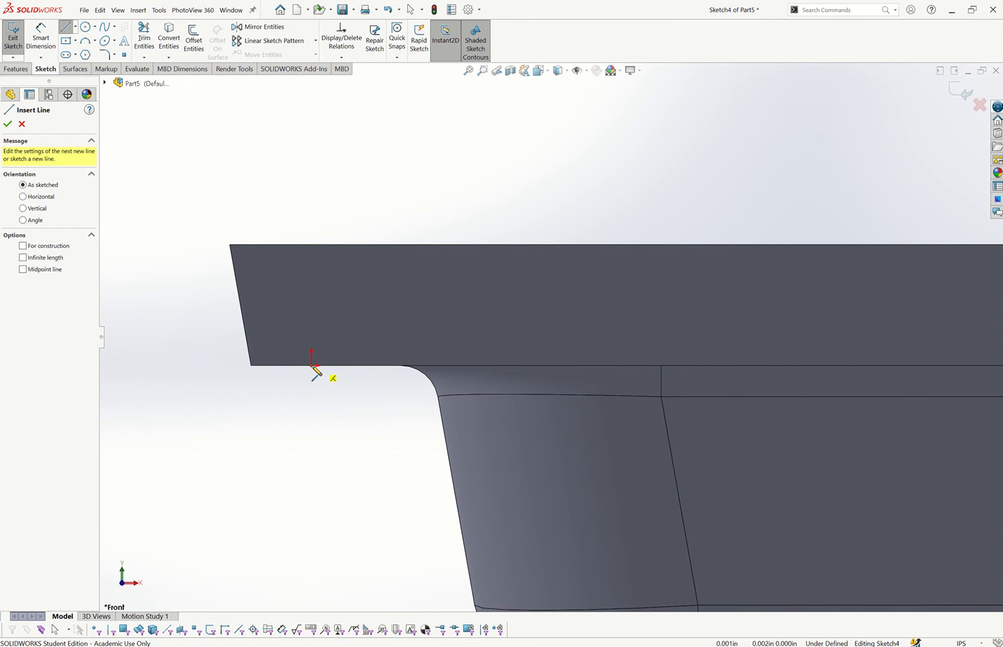
{"action": "scroll", "coordinate": [312, 386], "scroll_direction": "down", "scroll_amount": 2}
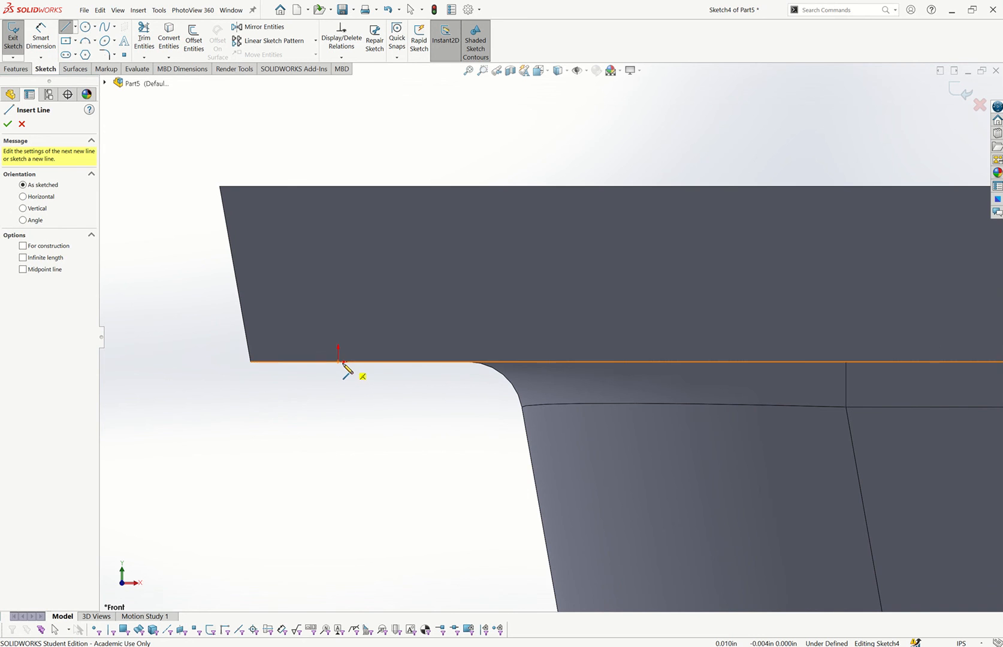
{"action": "left_click", "coordinate": [339, 362]}
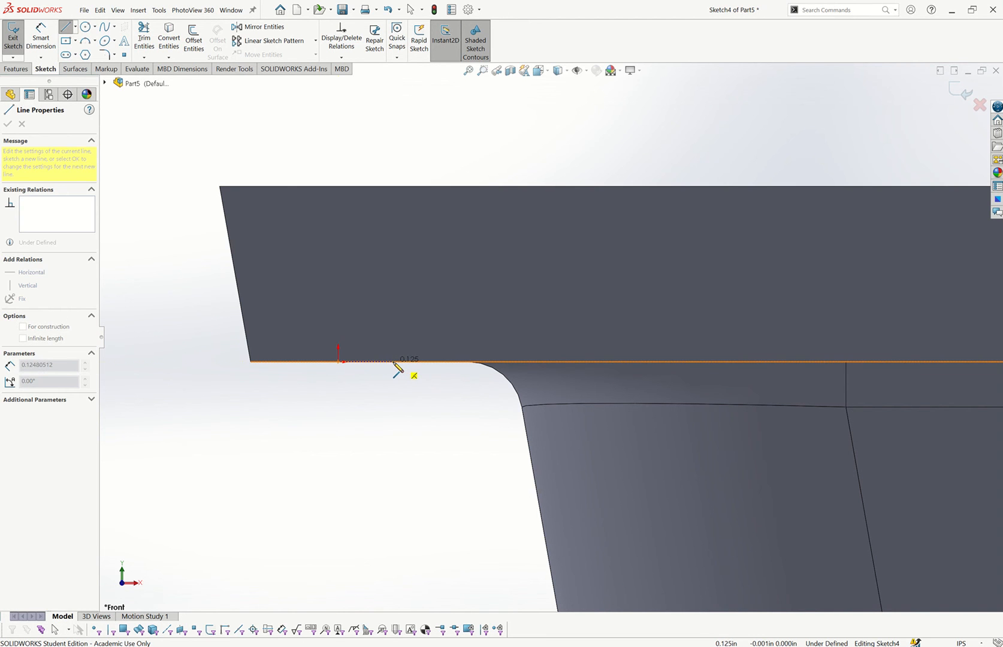
{"action": "left_click", "coordinate": [393, 362]}
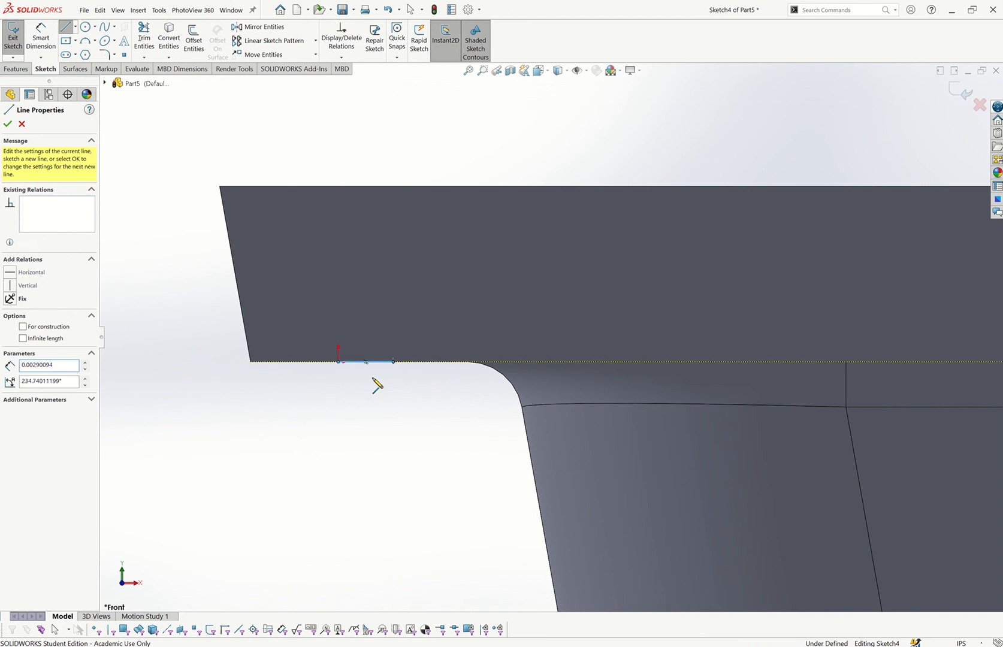
{"action": "double_click", "coordinate": [339, 429]}
{"action": "left_click", "coordinate": [340, 429]}
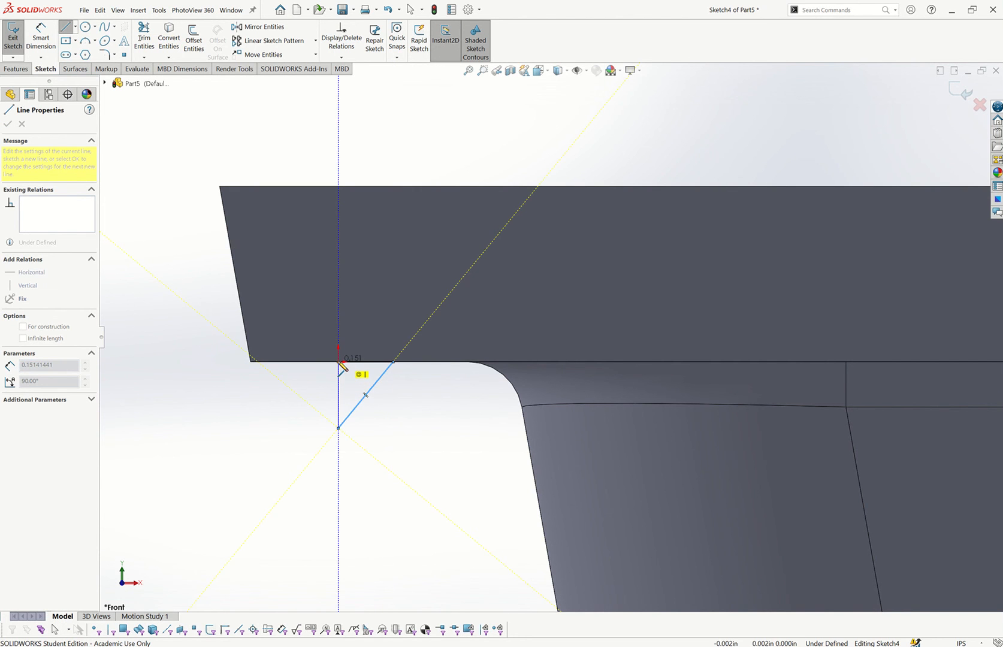
{"action": "double_click", "coordinate": [340, 362]}
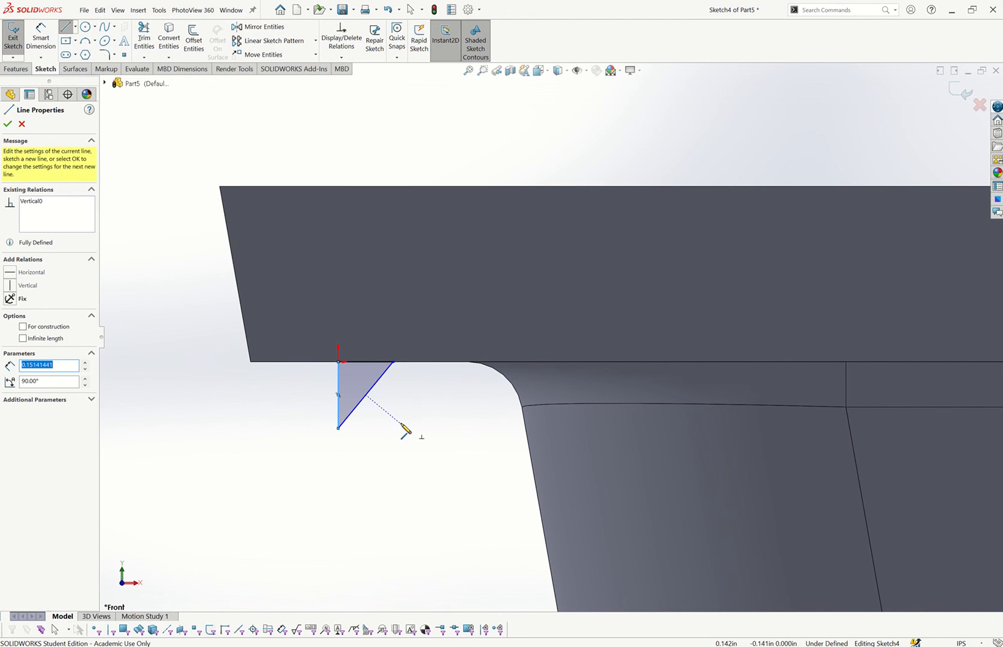
{"action": "left_click", "coordinate": [8, 124]}
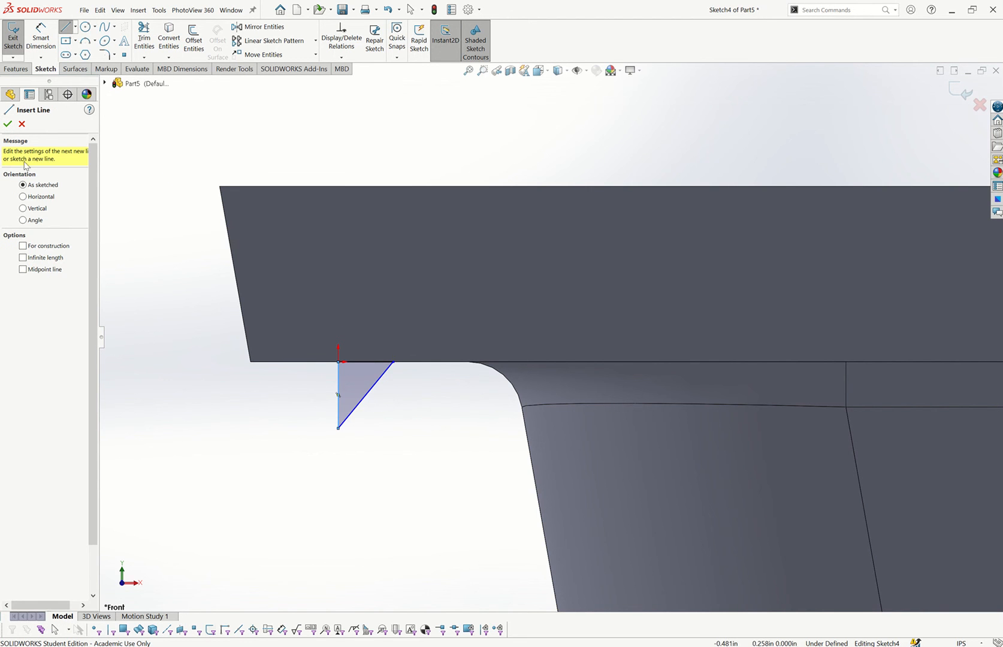
{"action": "left_click", "coordinate": [8, 124]}
Step: Dimension the triangle's horizontal edge to 0.118 in
{"action": "scroll", "coordinate": [393, 386], "scroll_direction": "down", "scroll_amount": 1}
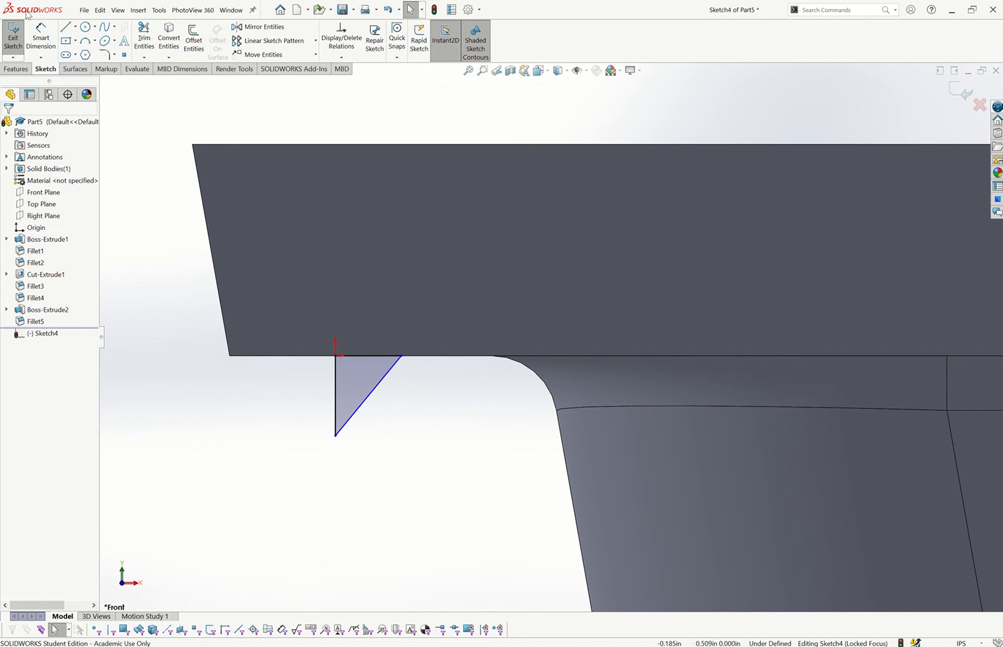
{"action": "left_click", "coordinate": [41, 40]}
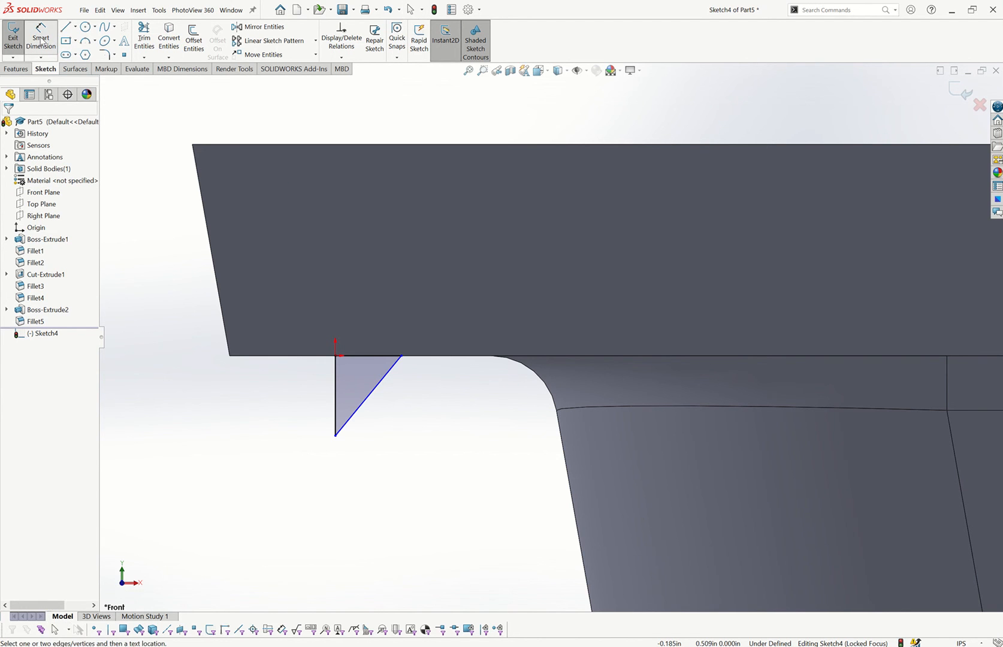
{"action": "left_click", "coordinate": [366, 356]}
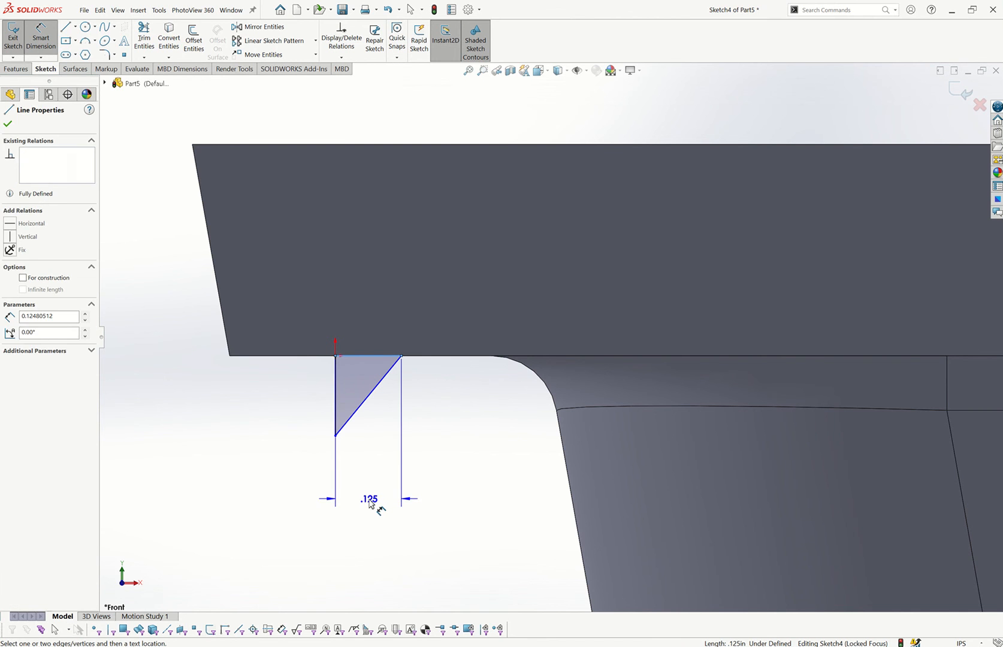
{"action": "left_click", "coordinate": [370, 504]}
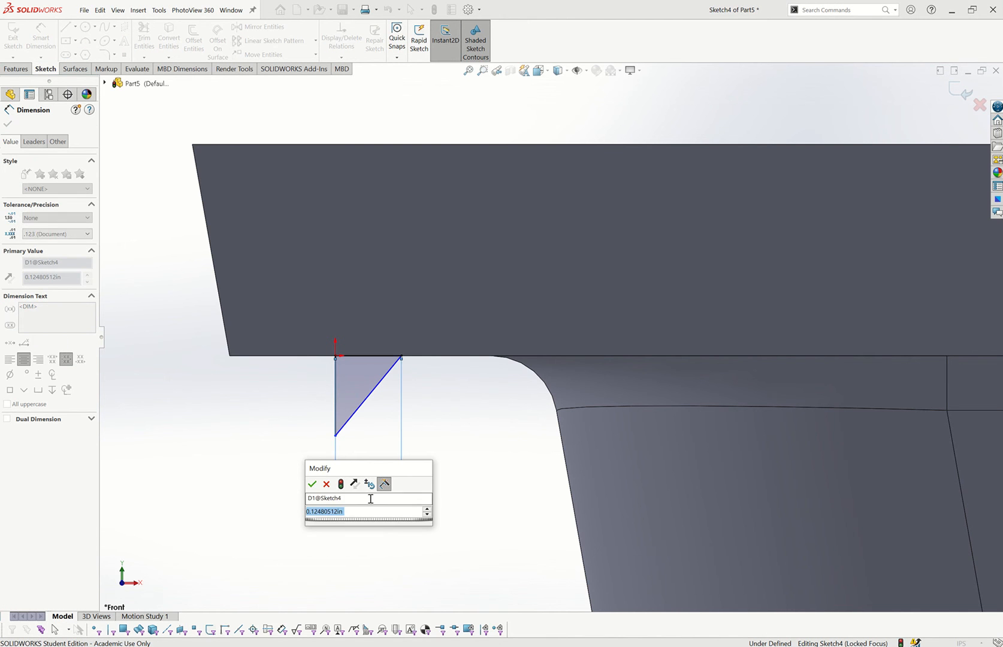
{"action": "type", "text": ".11"}
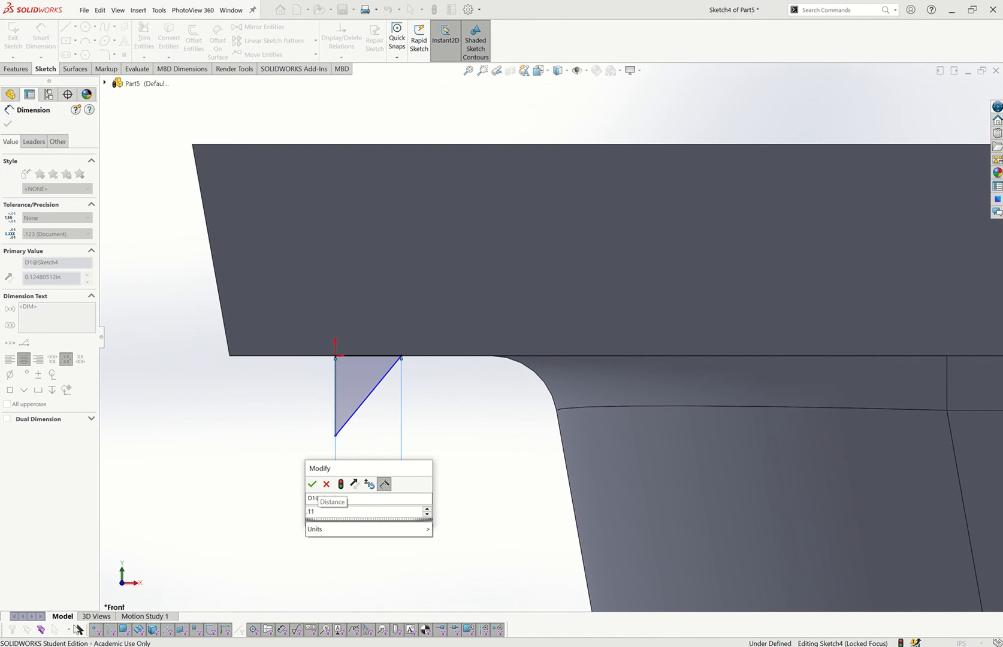
{"action": "type", "text": "8"}
{"action": "key", "text": "Return"}
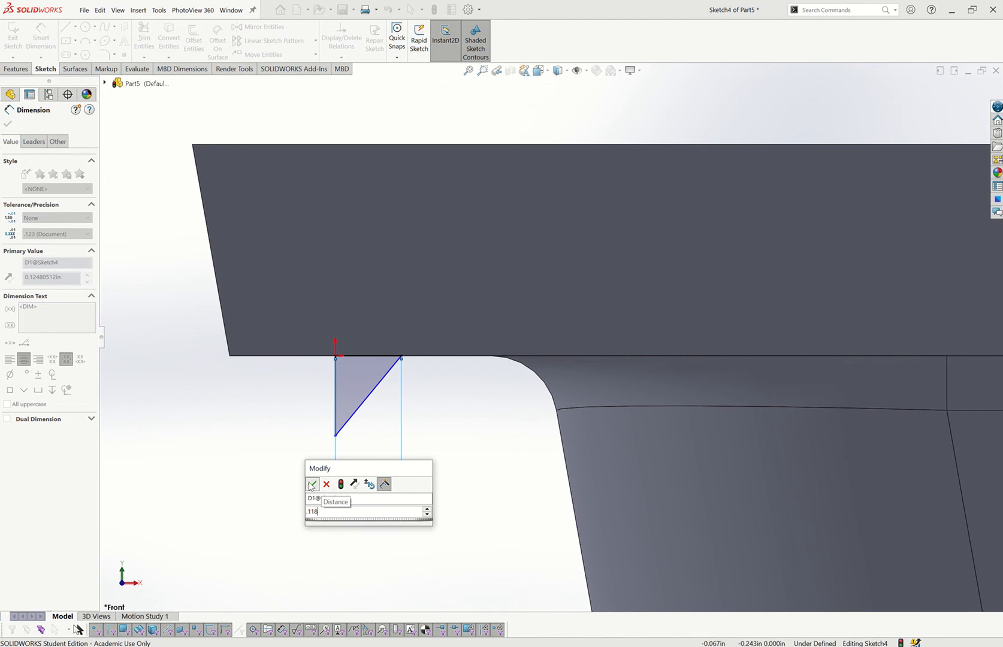
Step: Dimension the angle between the triangle's sloped line and its horizontal edge to 45 degrees
{"action": "left_click", "coordinate": [360, 408]}
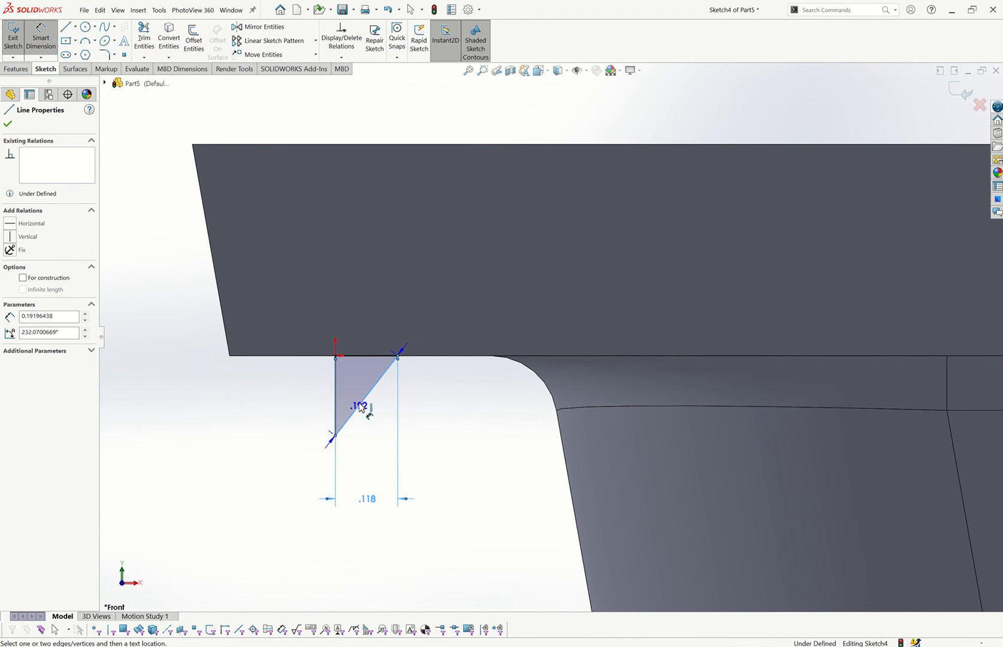
{"action": "left_click", "coordinate": [363, 357]}
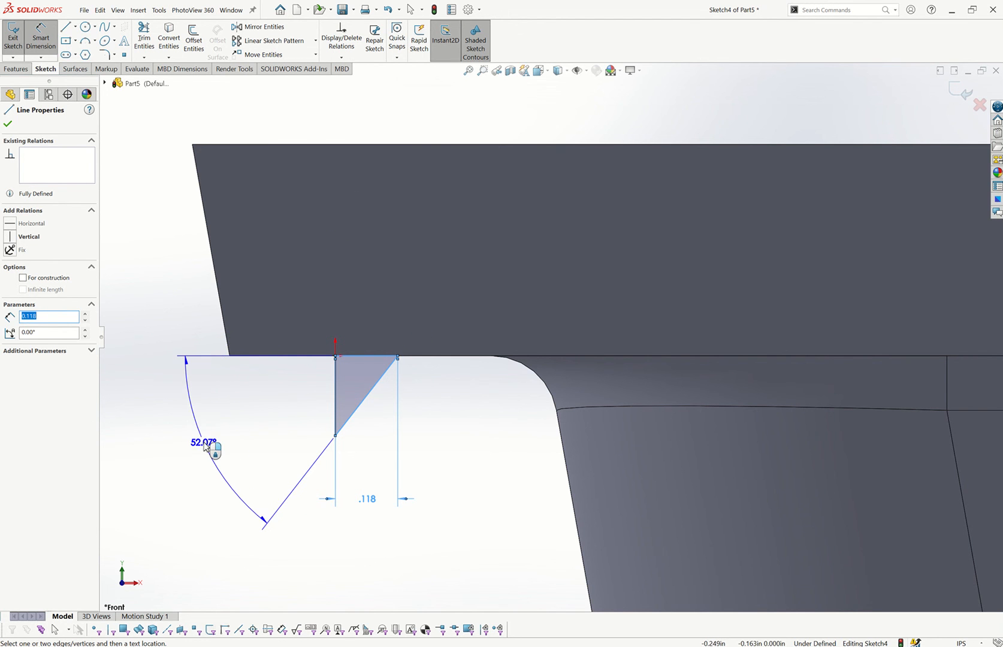
{"action": "left_click", "coordinate": [204, 445]}
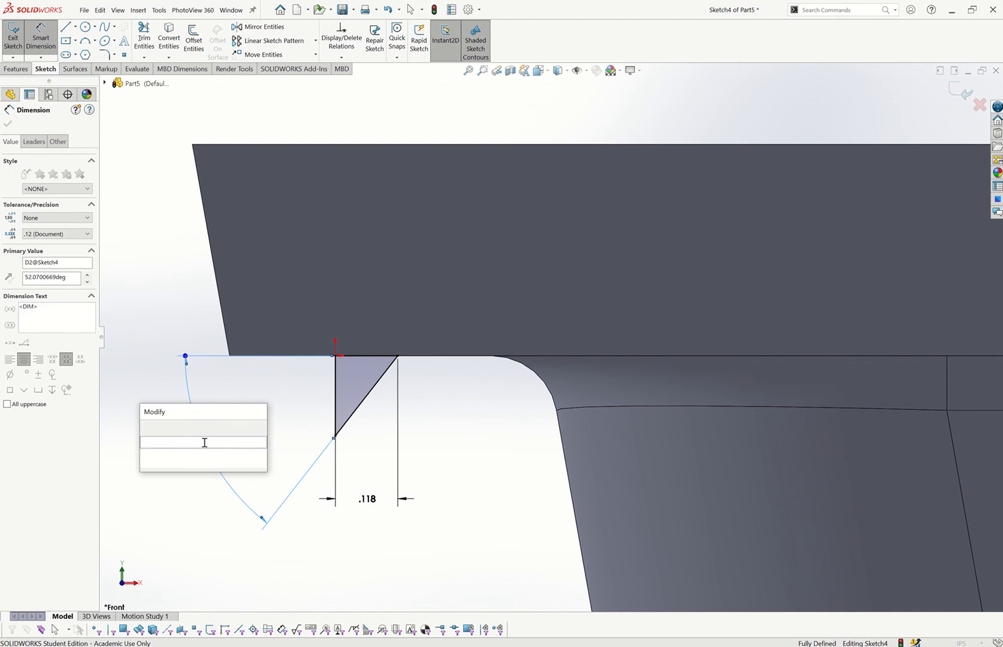
{"action": "type", "text": "45"}
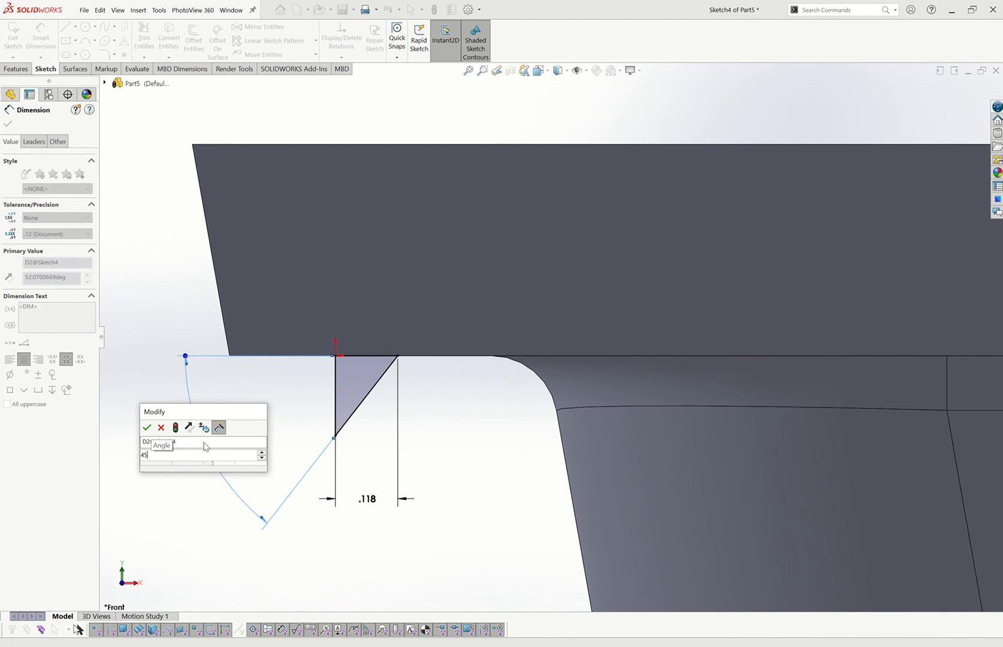
{"action": "key", "text": "Return"}
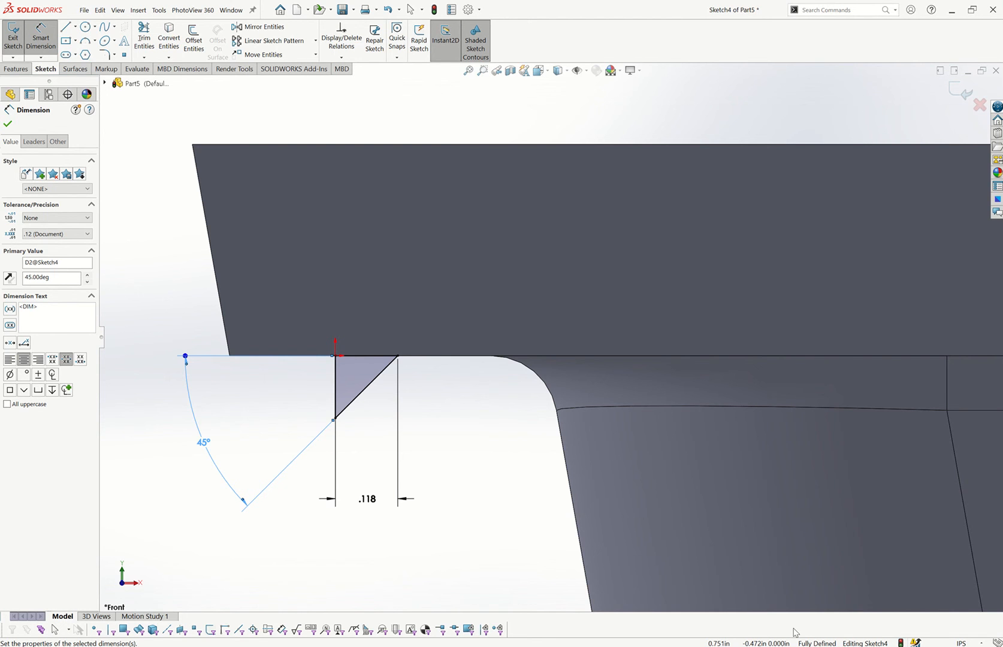
Step: Start a merged boss extrusion of the triangle with Direction 1 Up To Surface, ending at the flange's front side face
{"action": "left_click", "coordinate": [18, 69]}
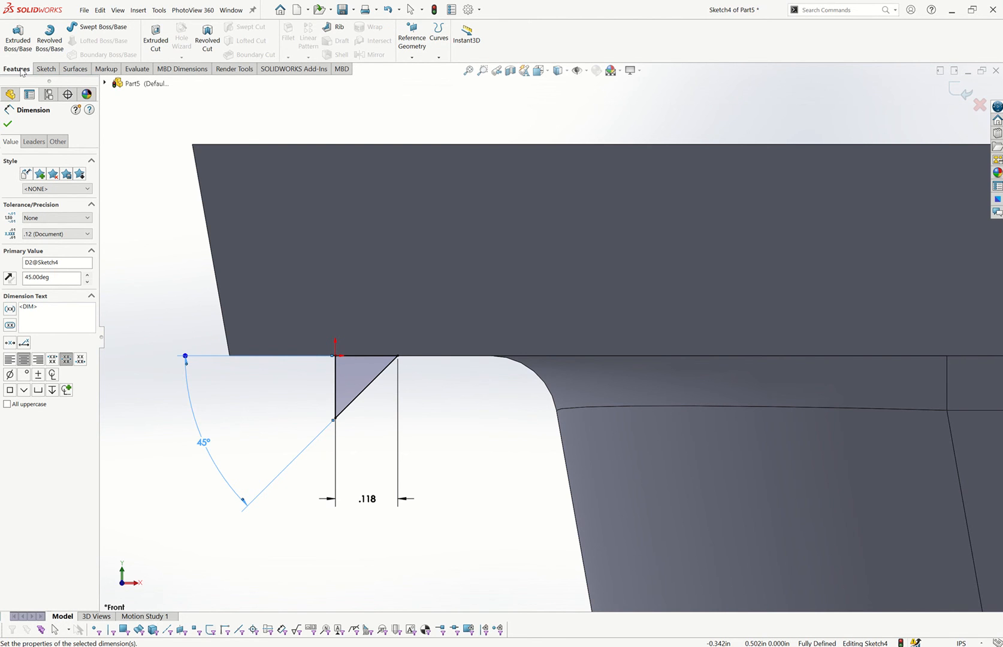
{"action": "left_click", "coordinate": [21, 41]}
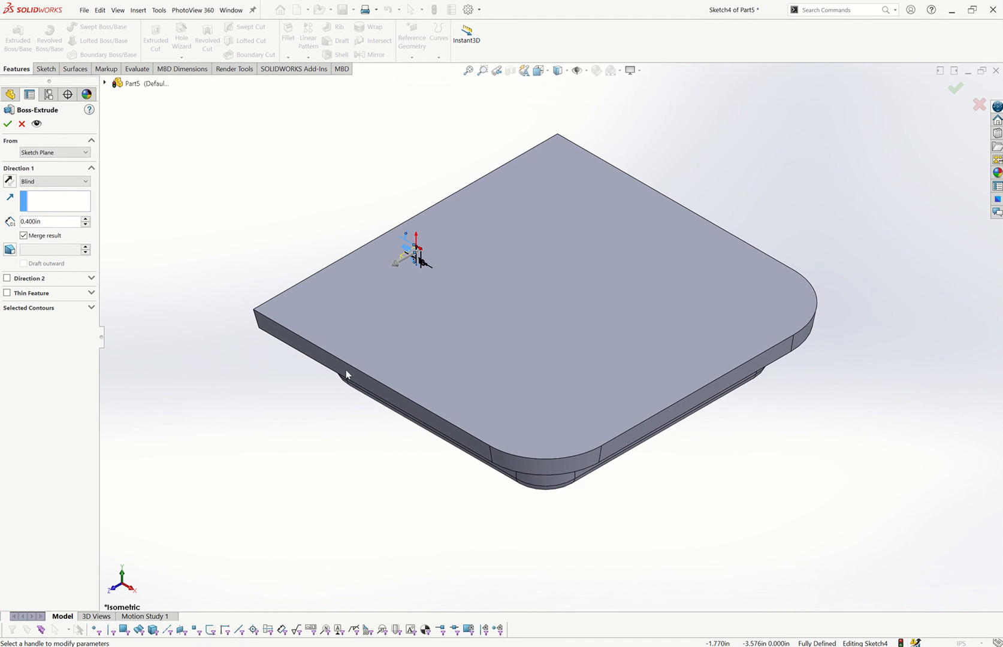
{"action": "scroll", "coordinate": [421, 238], "scroll_direction": "down", "scroll_amount": 1}
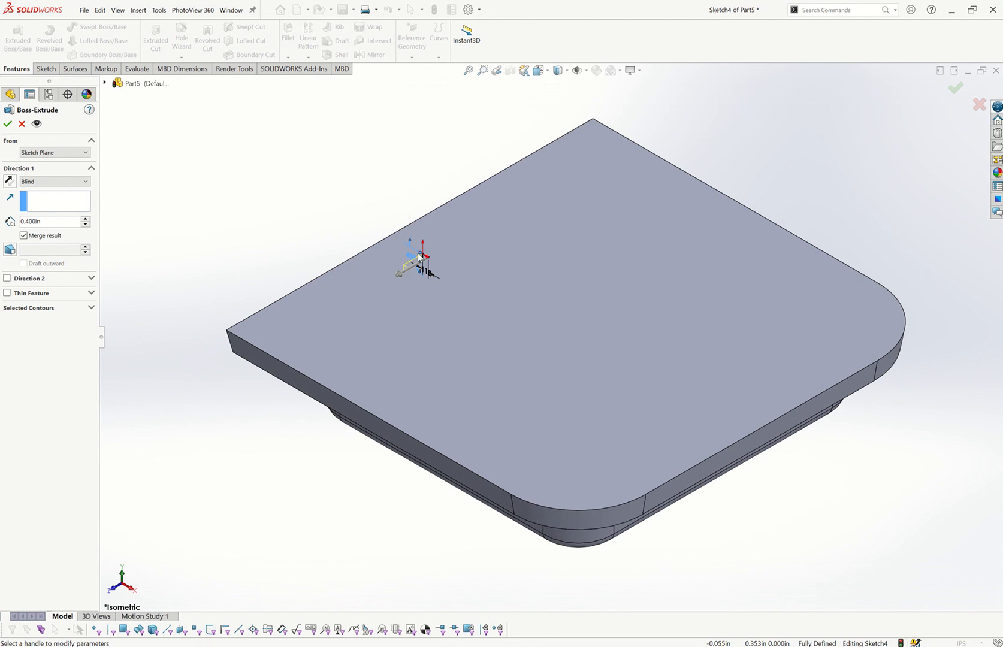
{"action": "left_click", "coordinate": [67, 186]}
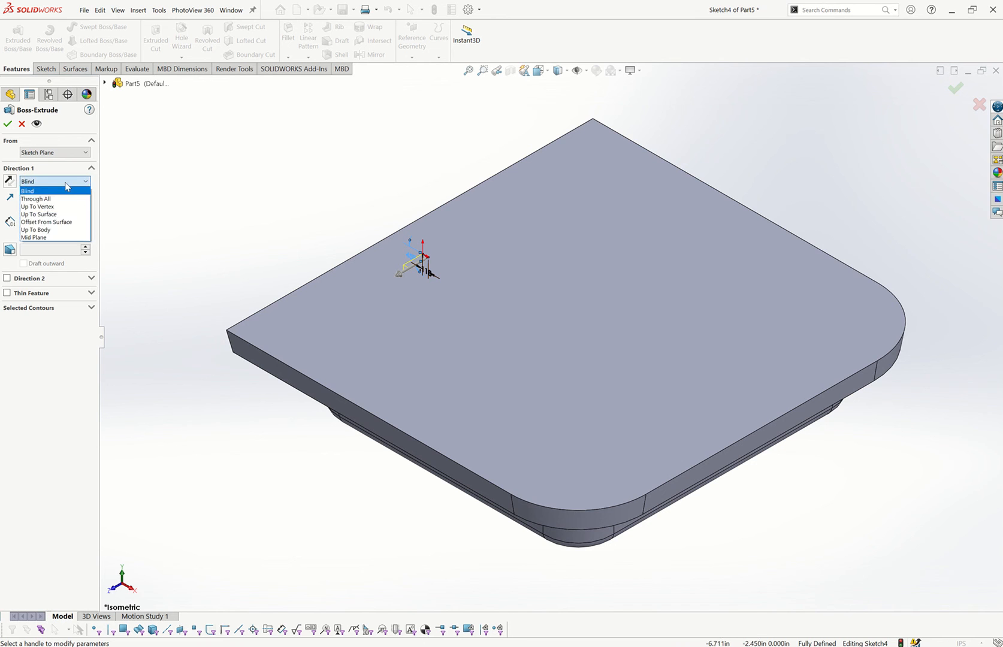
{"action": "left_click", "coordinate": [56, 215]}
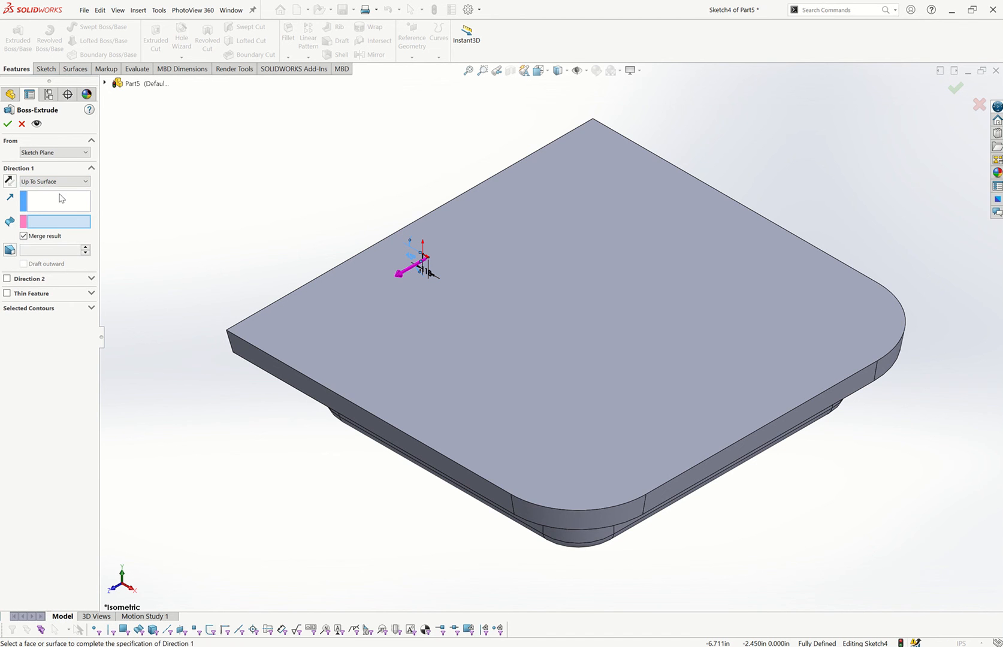
{"action": "left_click", "coordinate": [249, 359]}
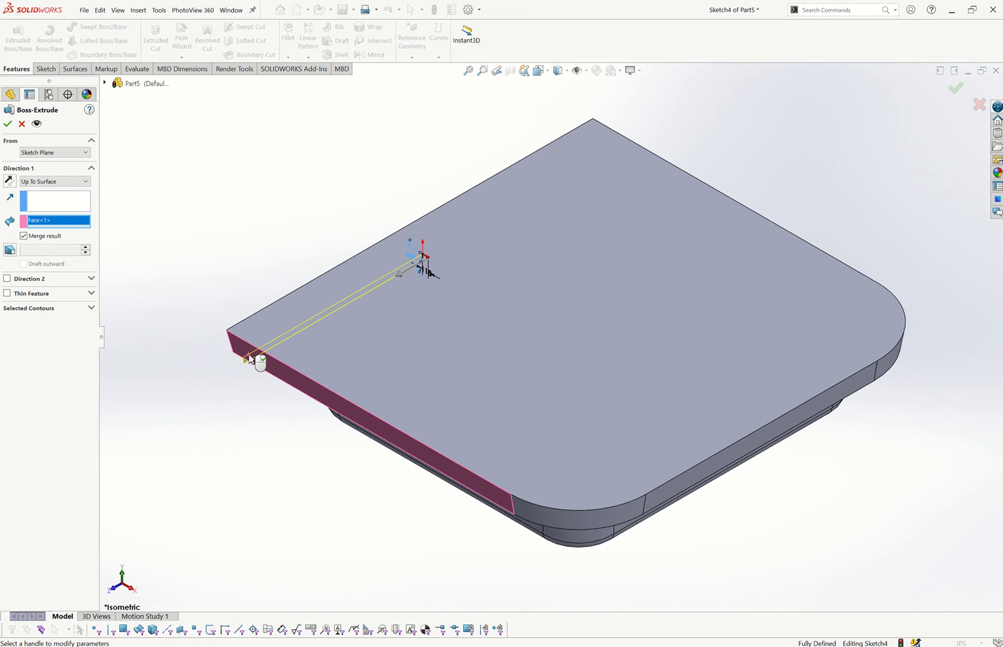
{"action": "middle_click_drag", "start_coordinate": [249, 358], "coordinate": [352, 292]}
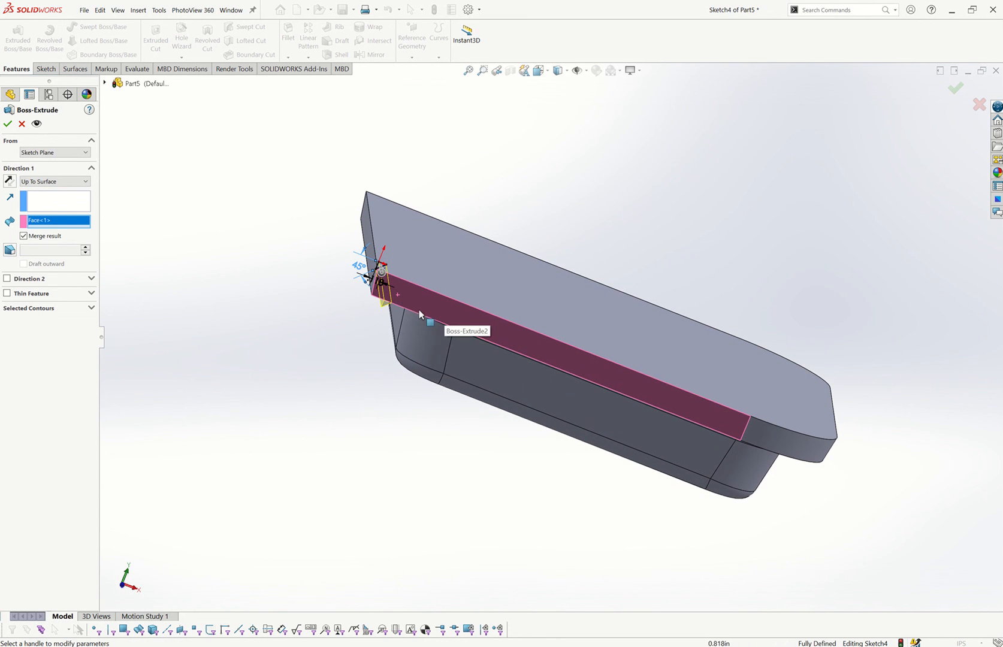
Step: Enable Direction 2 as Up To Surface, ending at the flange's opposite side face, and complete the extrusion
{"action": "left_click", "coordinate": [91, 279]}
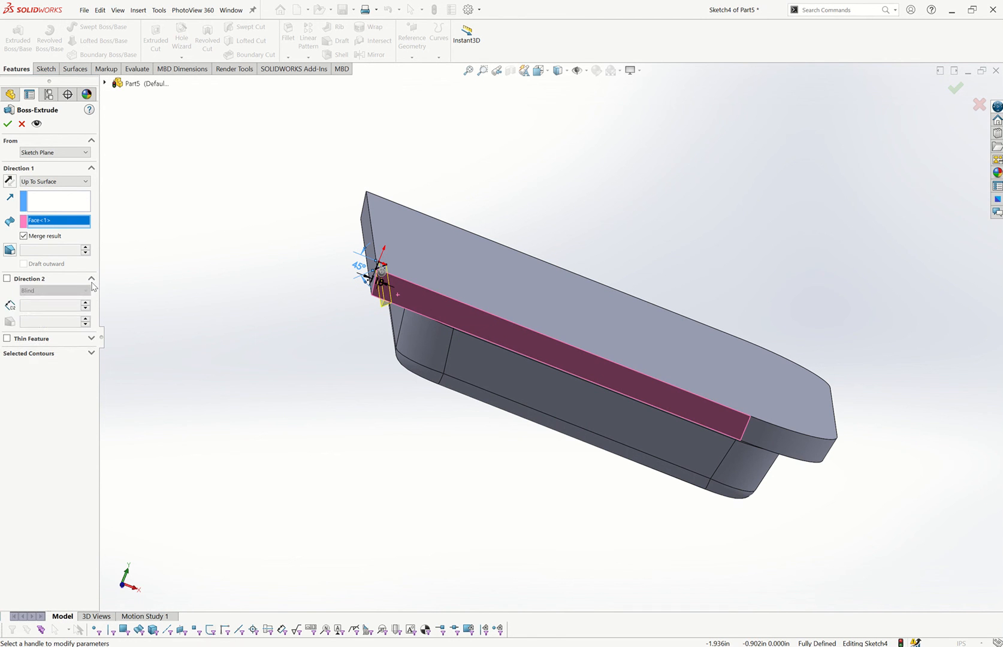
{"action": "left_click", "coordinate": [7, 279]}
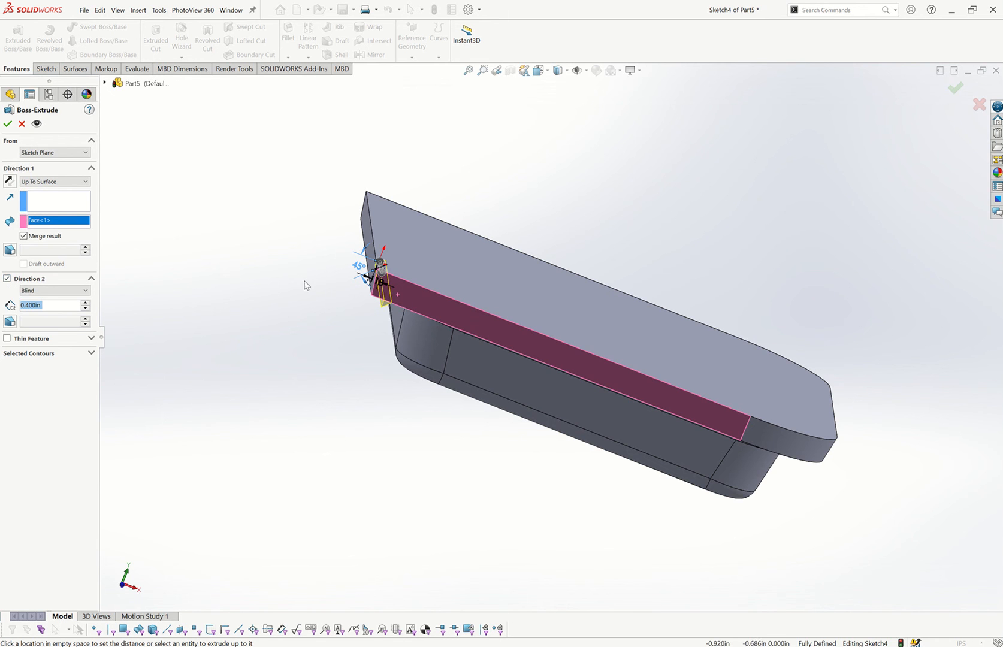
{"action": "middle_click_drag", "start_coordinate": [325, 296], "coordinate": [337, 346]}
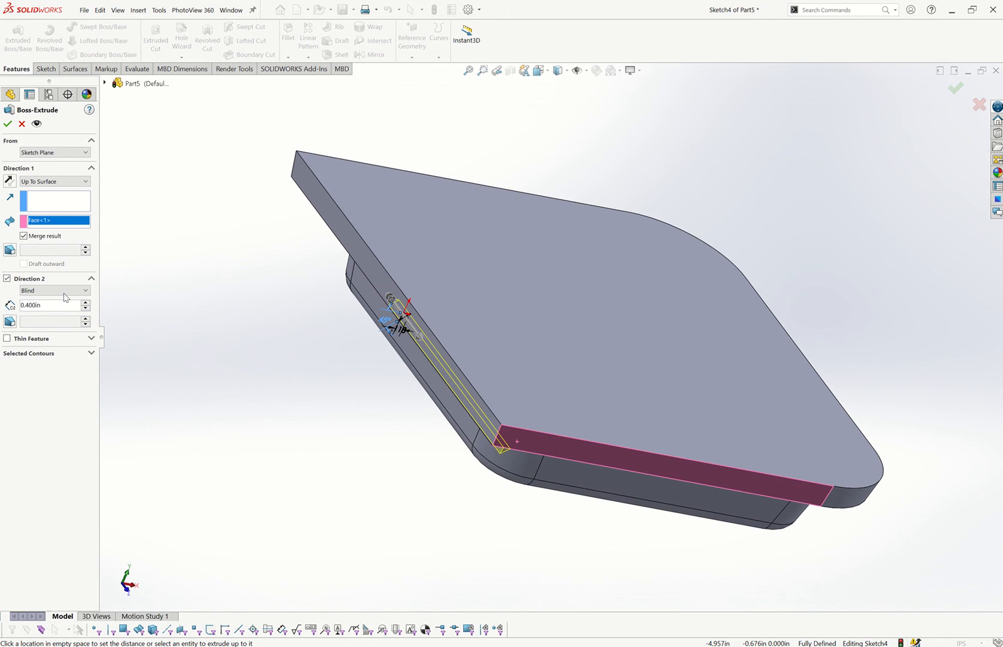
{"action": "left_click", "coordinate": [60, 292]}
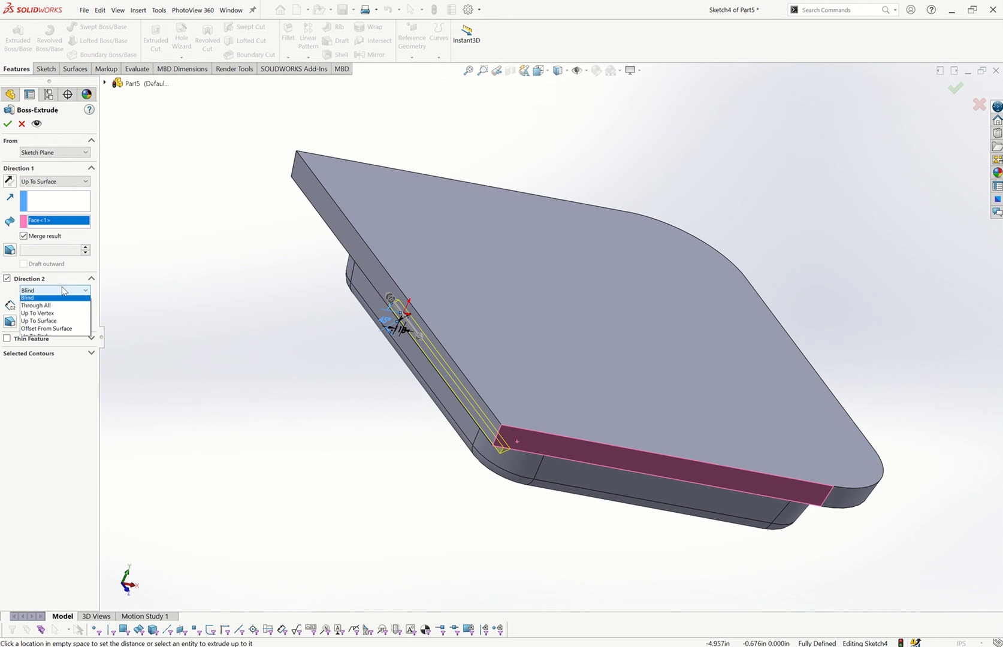
{"action": "left_click", "coordinate": [64, 323]}
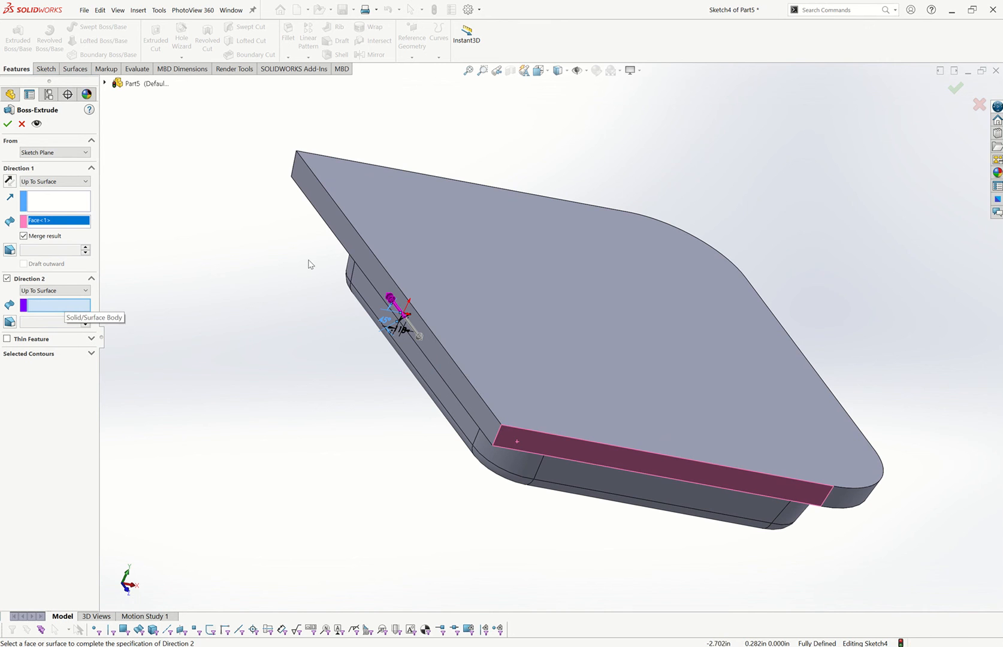
{"action": "middle_click_drag", "start_coordinate": [309, 264], "coordinate": [420, 402]}
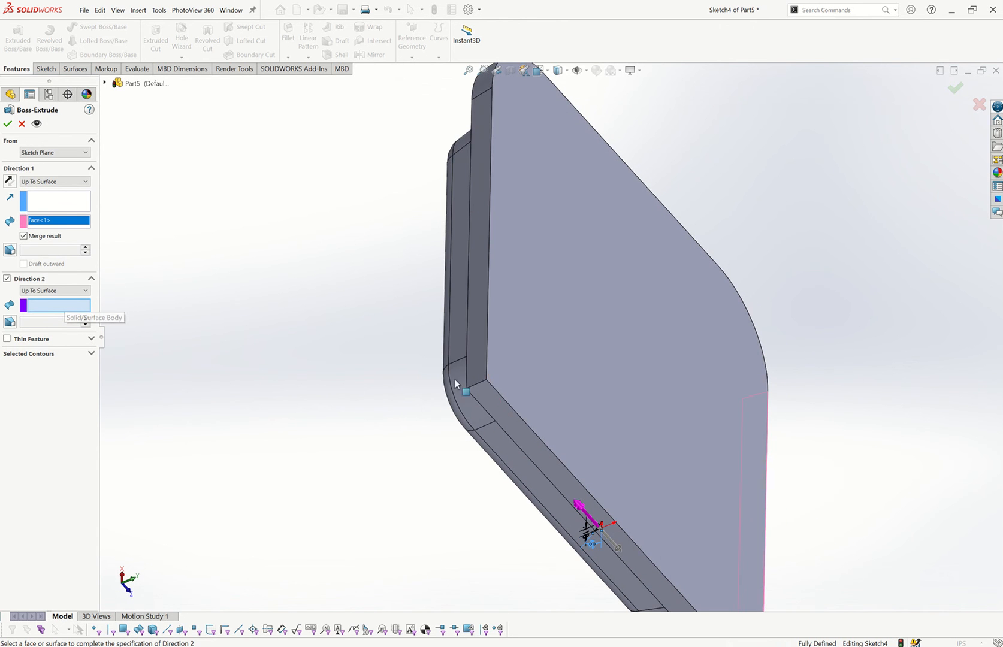
{"action": "left_click", "coordinate": [479, 372]}
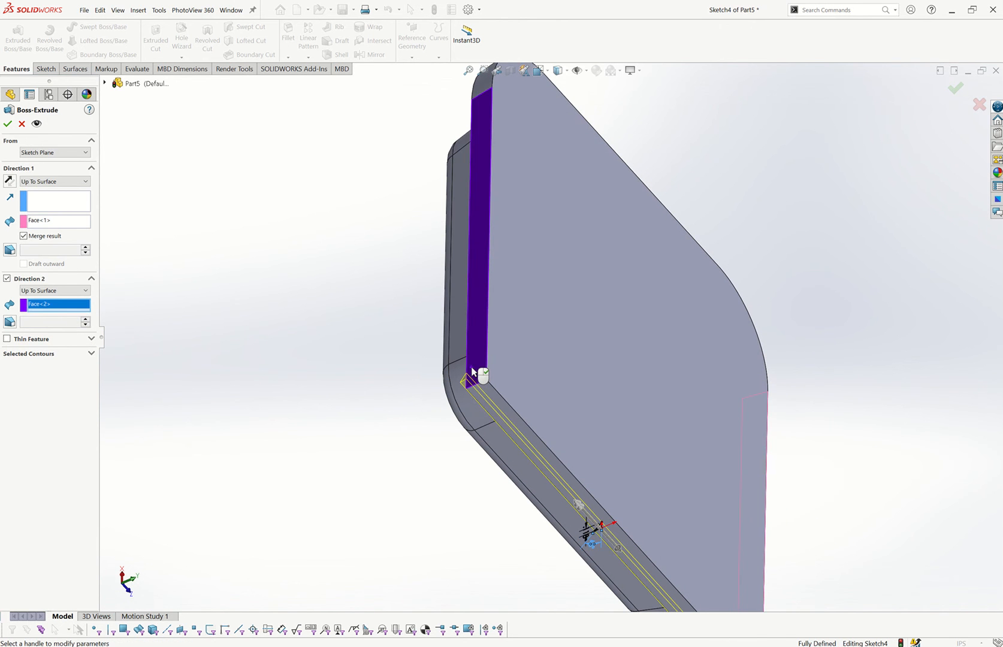
{"action": "scroll", "coordinate": [485, 393], "scroll_direction": "up", "scroll_amount": 2}
{"action": "middle_click_drag", "start_coordinate": [466, 379], "coordinate": [419, 331]}
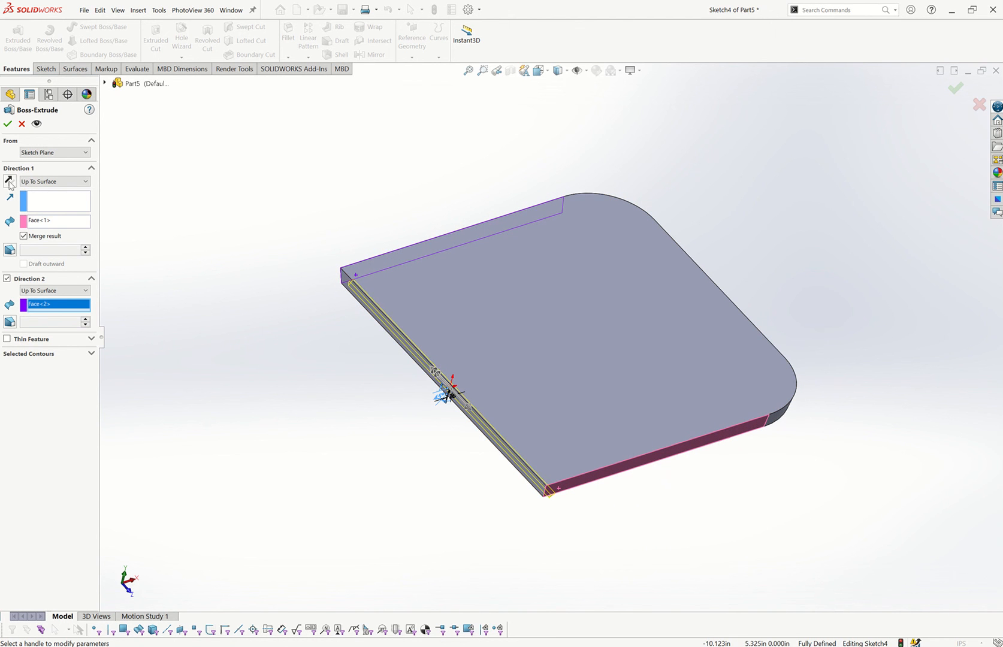
{"action": "left_click", "coordinate": [8, 124]}
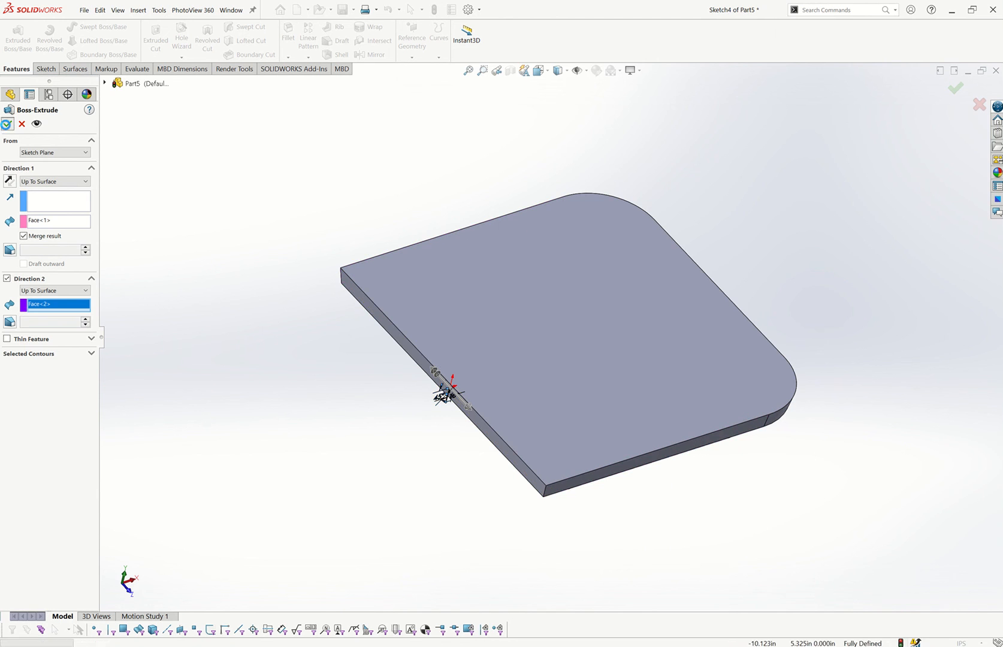
Step: Mirror the whole body about the Right Plane with the solids merged
{"action": "key", "text": "ctrl+7"}
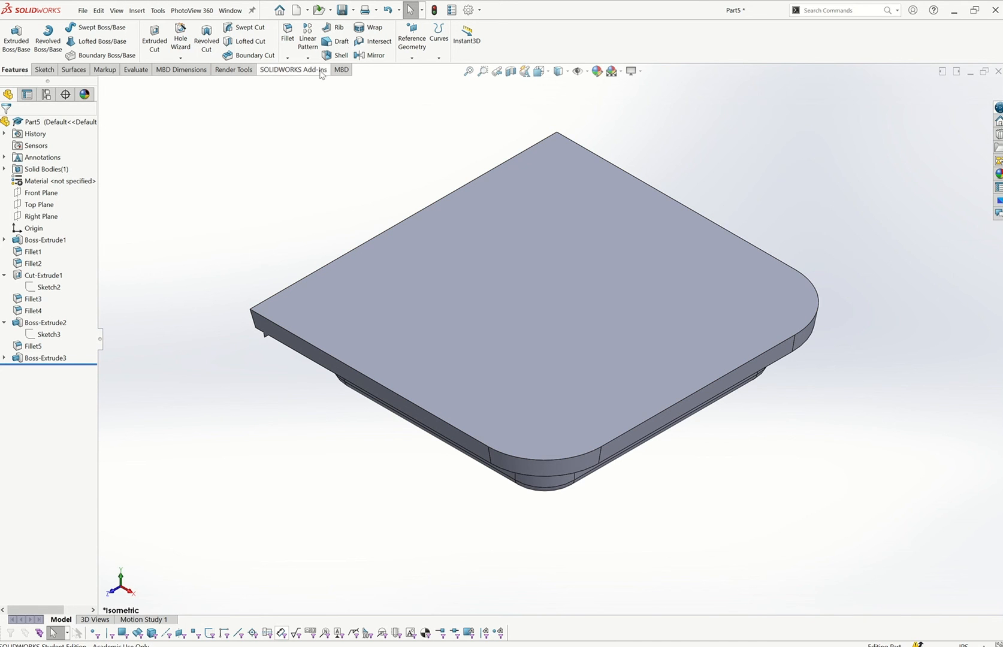
{"action": "left_click", "coordinate": [360, 58]}
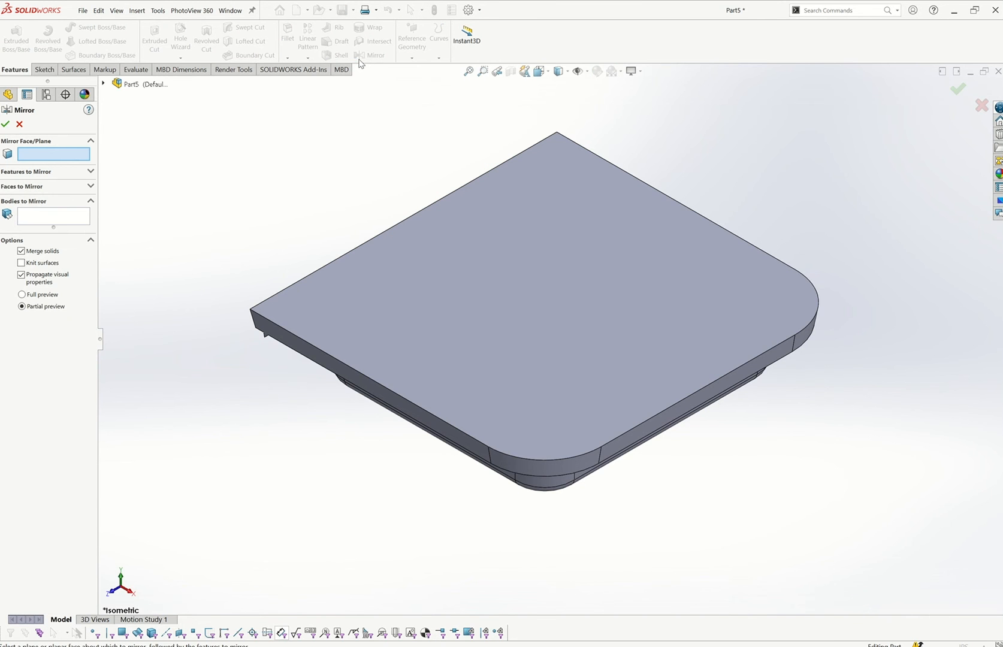
{"action": "left_click", "coordinate": [103, 84]}
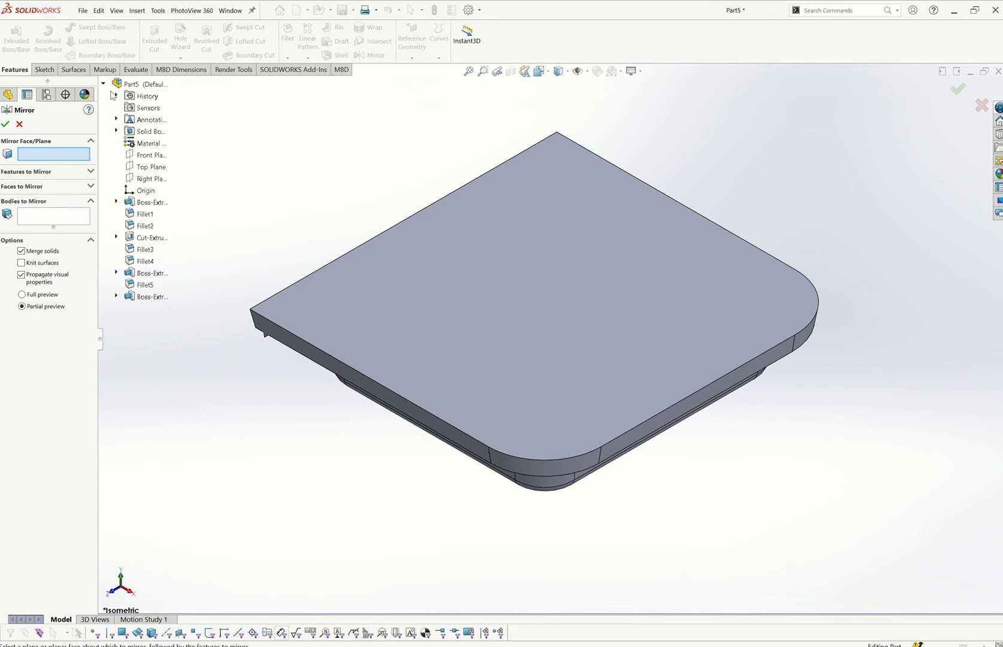
{"action": "left_click", "coordinate": [157, 180]}
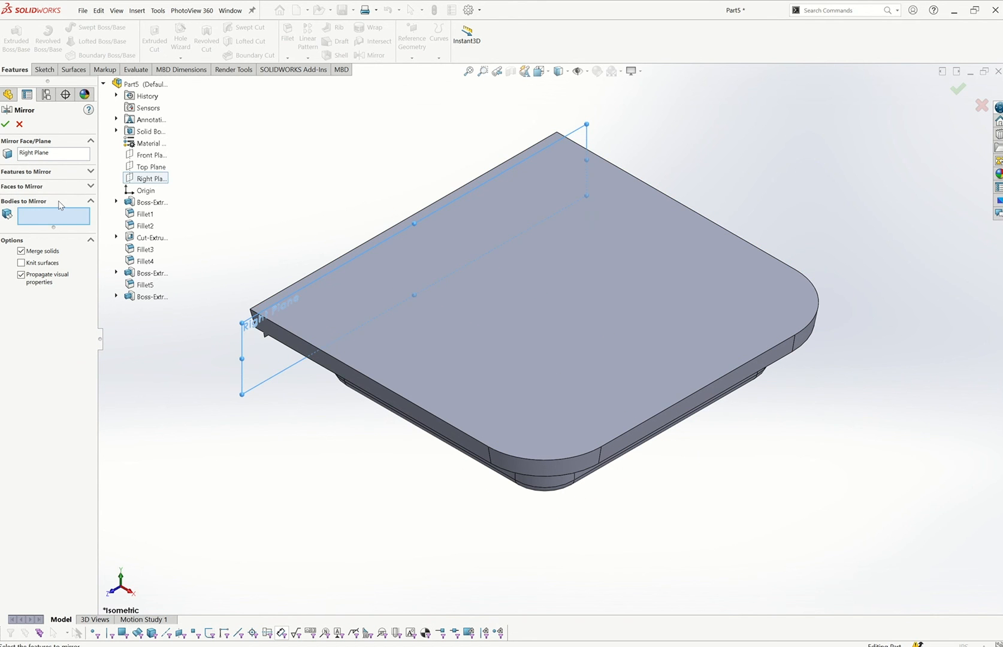
{"action": "left_click", "coordinate": [60, 203]}
{"action": "left_click", "coordinate": [60, 205]}
{"action": "left_click", "coordinate": [424, 346]}
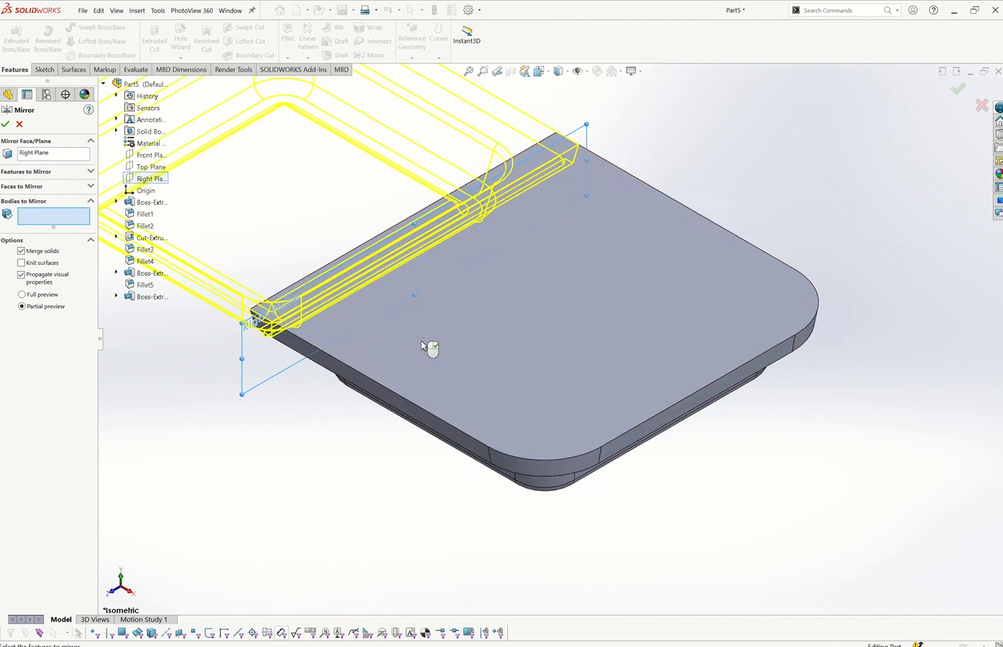
{"action": "scroll", "coordinate": [420, 341], "scroll_direction": "up", "scroll_amount": 4}
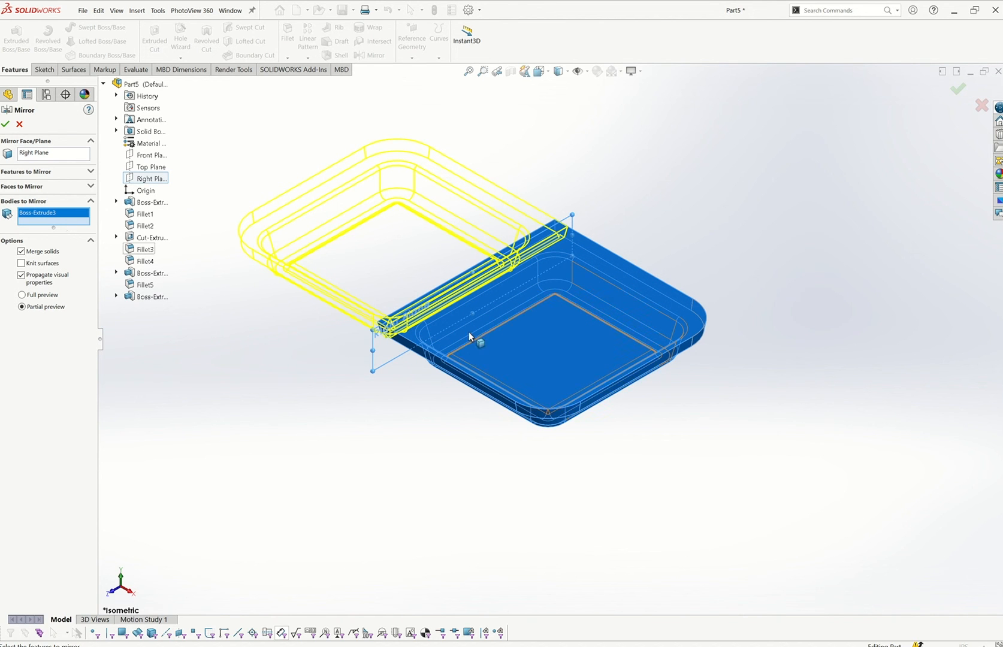
{"action": "left_click", "coordinate": [7, 125]}
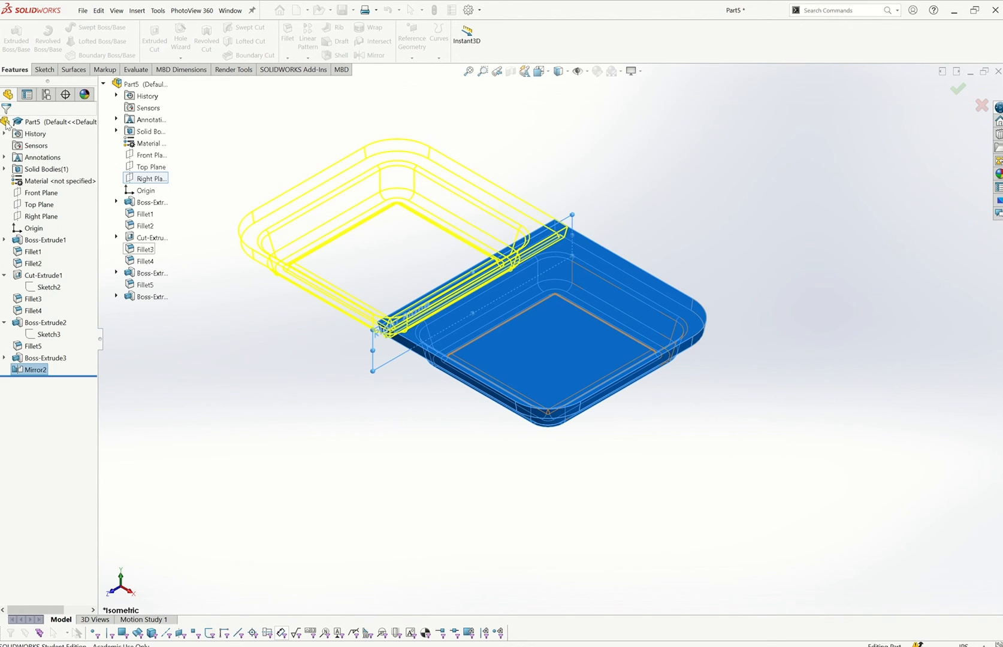
Step: Examine the mirrored part from below and from the front, checking the central rib against the Right Plane
{"action": "middle_click_drag", "start_coordinate": [350, 183], "coordinate": [437, 335]}
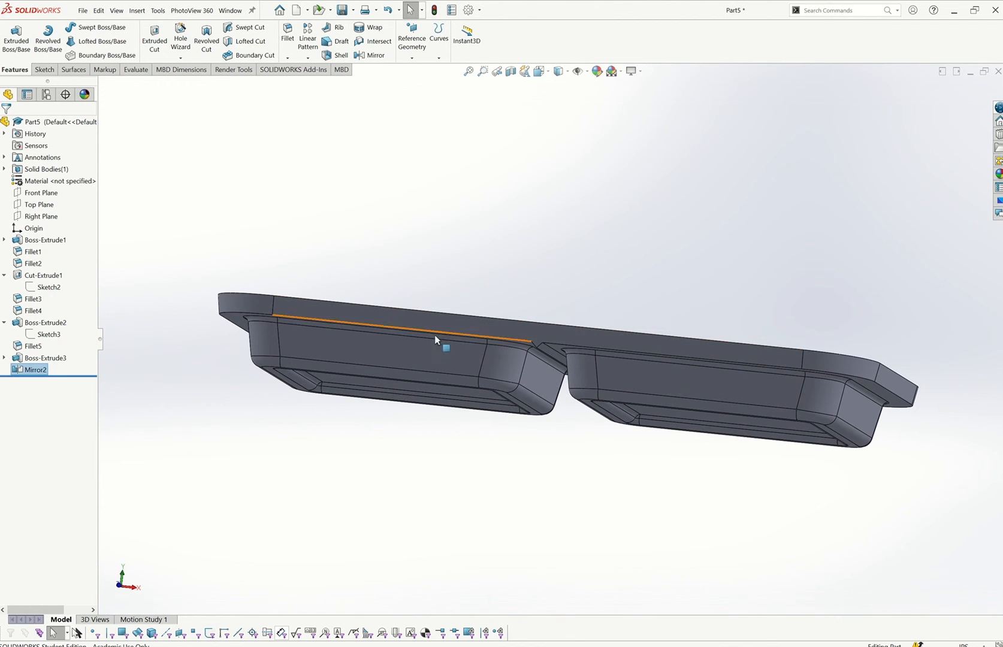
{"action": "key", "text": "ctrl+1"}
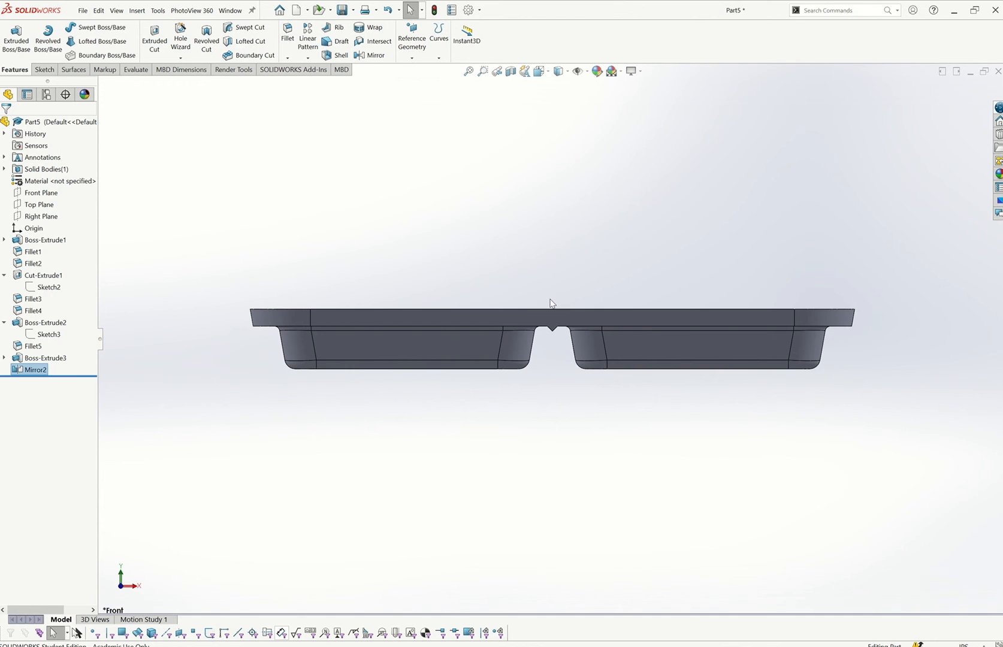
{"action": "scroll", "coordinate": [550, 303], "scroll_direction": "down", "scroll_amount": 5}
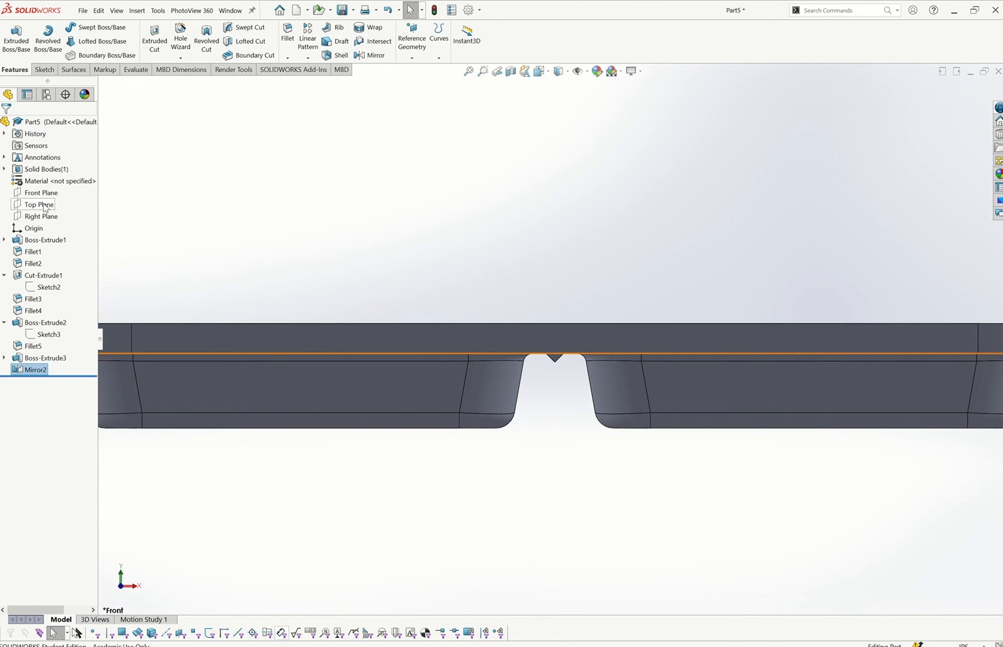
{"action": "left_click", "coordinate": [41, 216]}
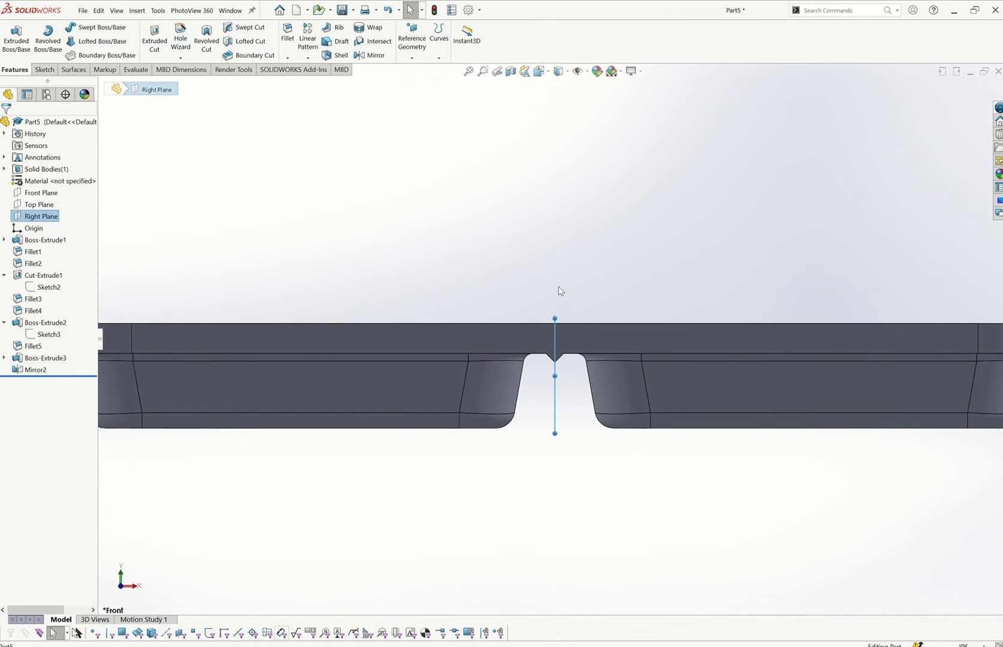
{"action": "left_click", "coordinate": [561, 495]}
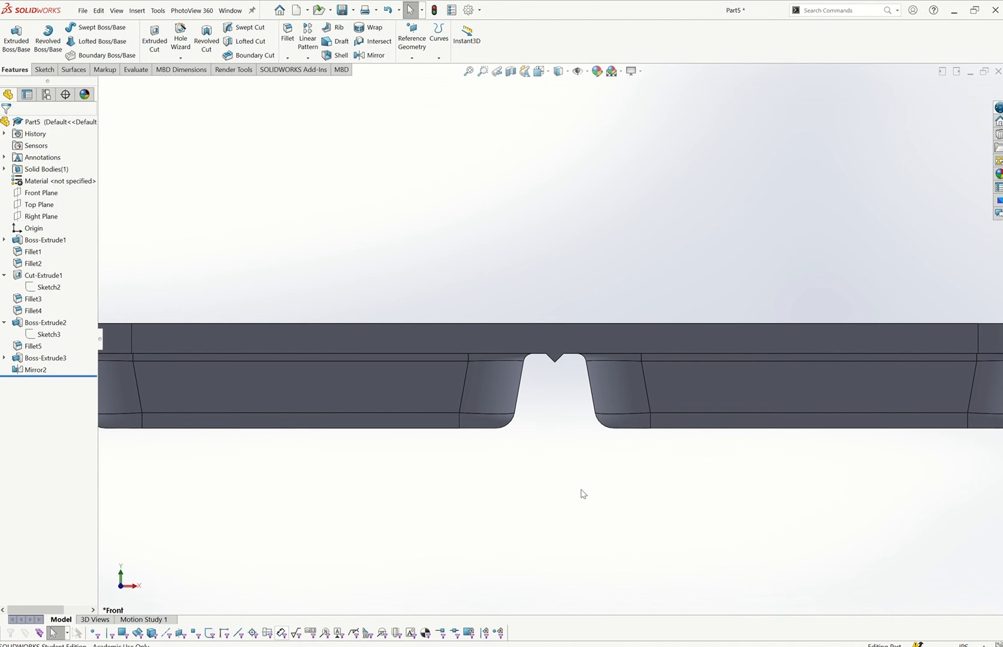
{"action": "key", "text": "f"}
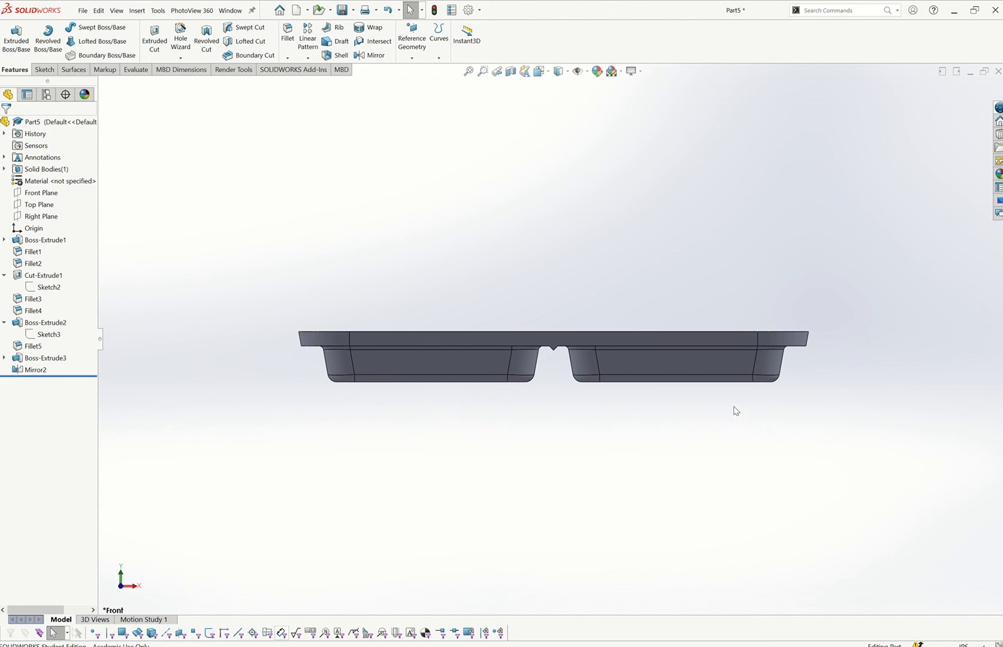
Step: Start a sketch on the flange's underside face and draw a horizontal centerline about 7.725 in long from the origin past the flange's outer edge
{"action": "middle_click_drag", "start_coordinate": [735, 412], "coordinate": [731, 178]}
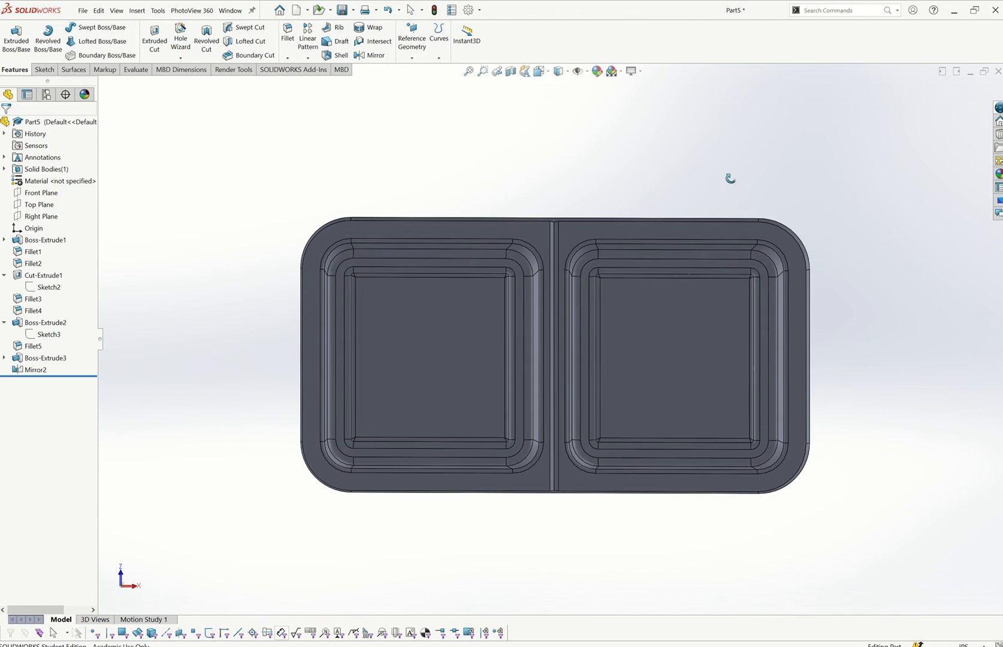
{"action": "left_click", "coordinate": [801, 325]}
{"action": "left_click", "coordinate": [842, 305]}
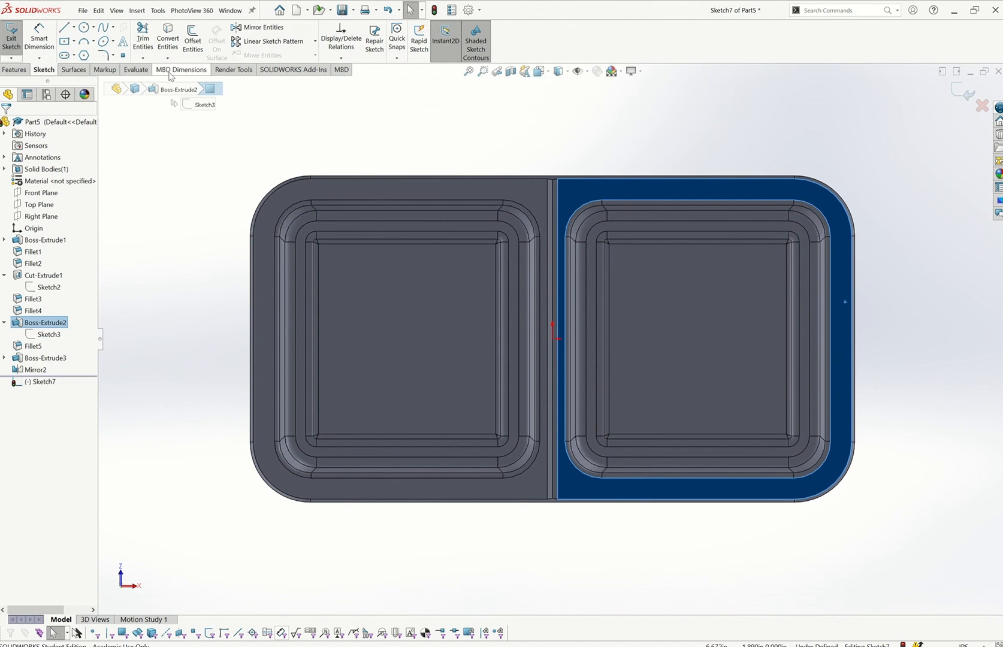
{"action": "left_click", "coordinate": [74, 27]}
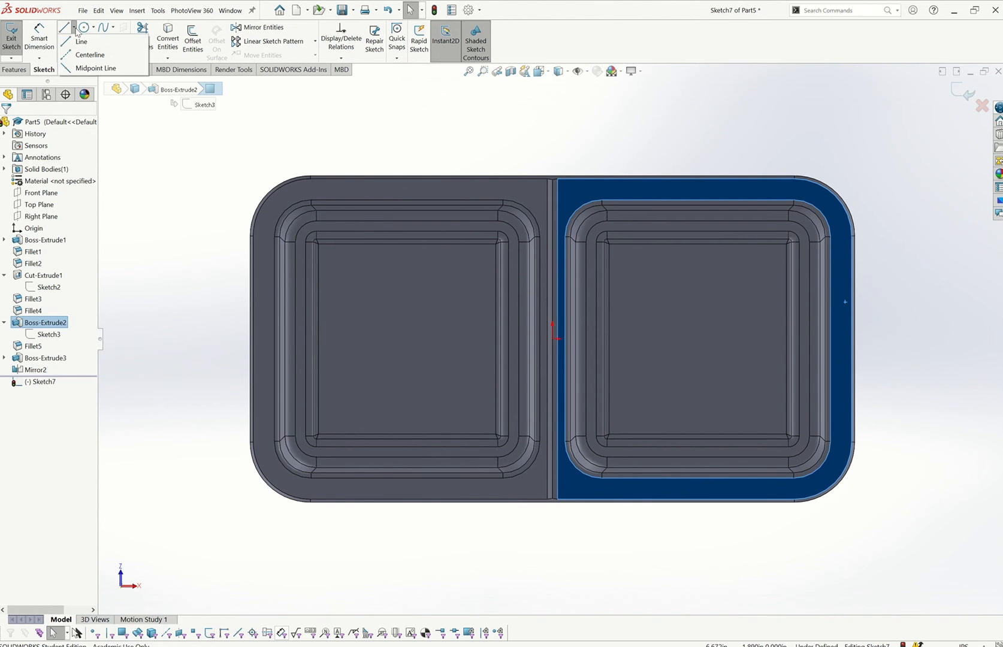
{"action": "left_click", "coordinate": [84, 55]}
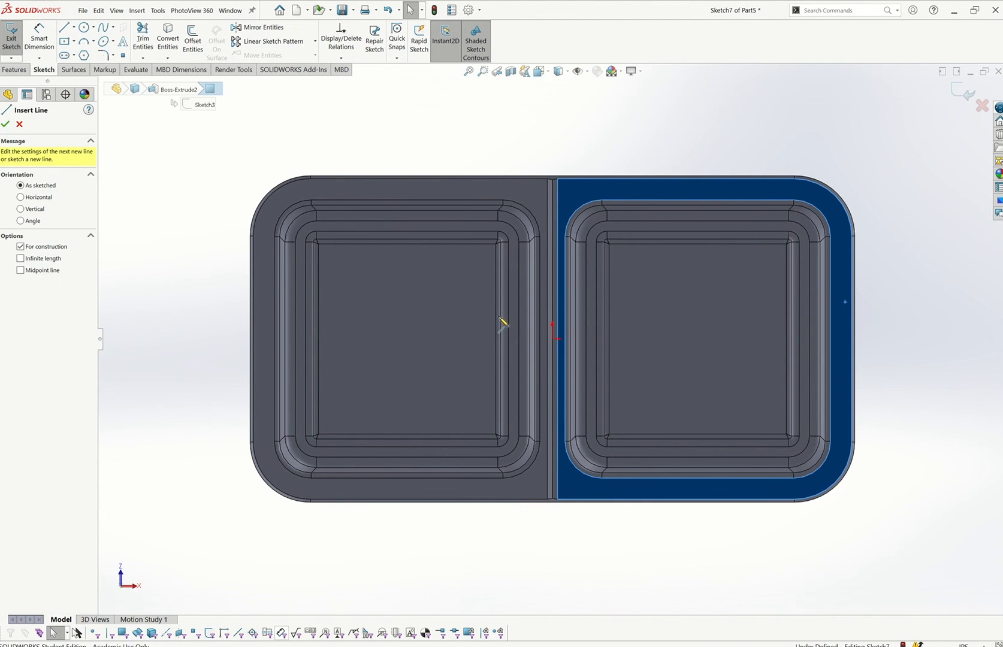
{"action": "left_click", "coordinate": [556, 339]}
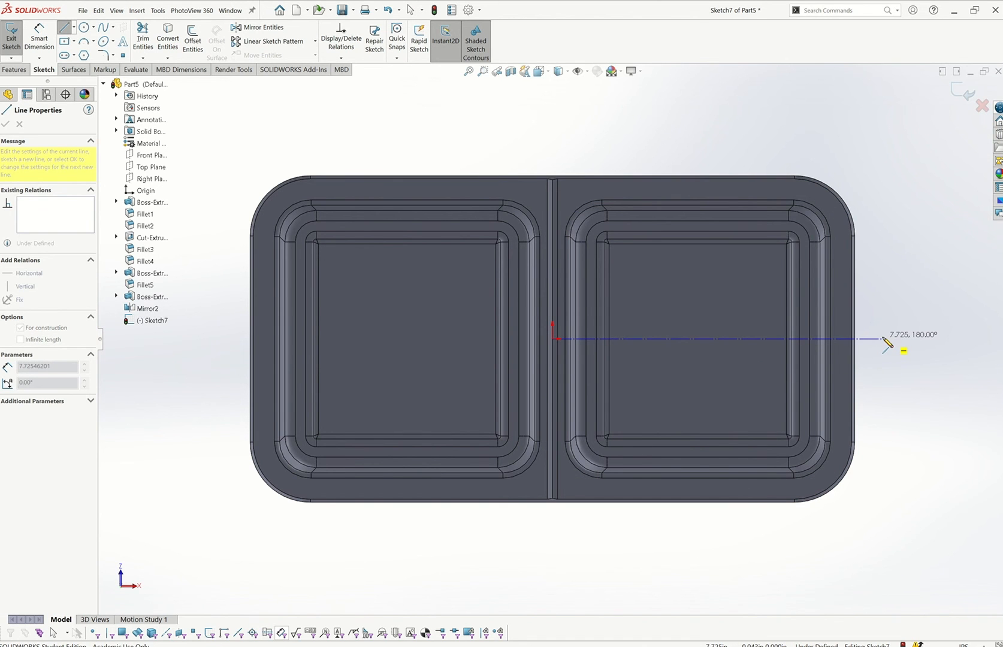
{"action": "left_click", "coordinate": [884, 339]}
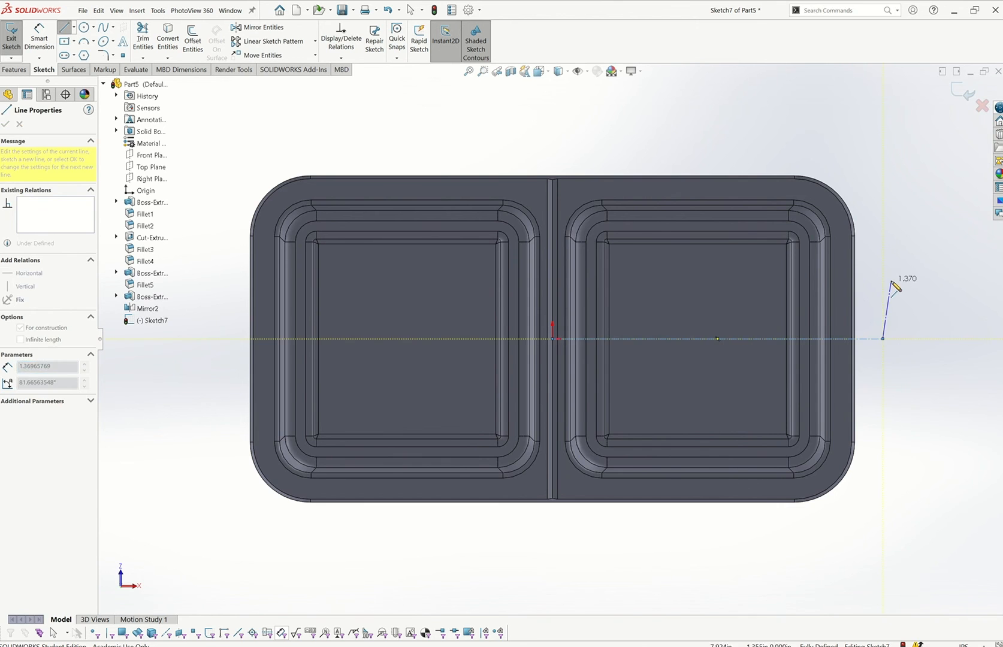
{"action": "key", "text": "Escape"}
{"action": "key", "text": "Escape"}
Step: Sketch an upright center rectangle about 0.18 in by 0.64 in on the flange rim, above the centerline near the outer edge
{"action": "scroll", "coordinate": [888, 287], "scroll_direction": "down", "scroll_amount": 2}
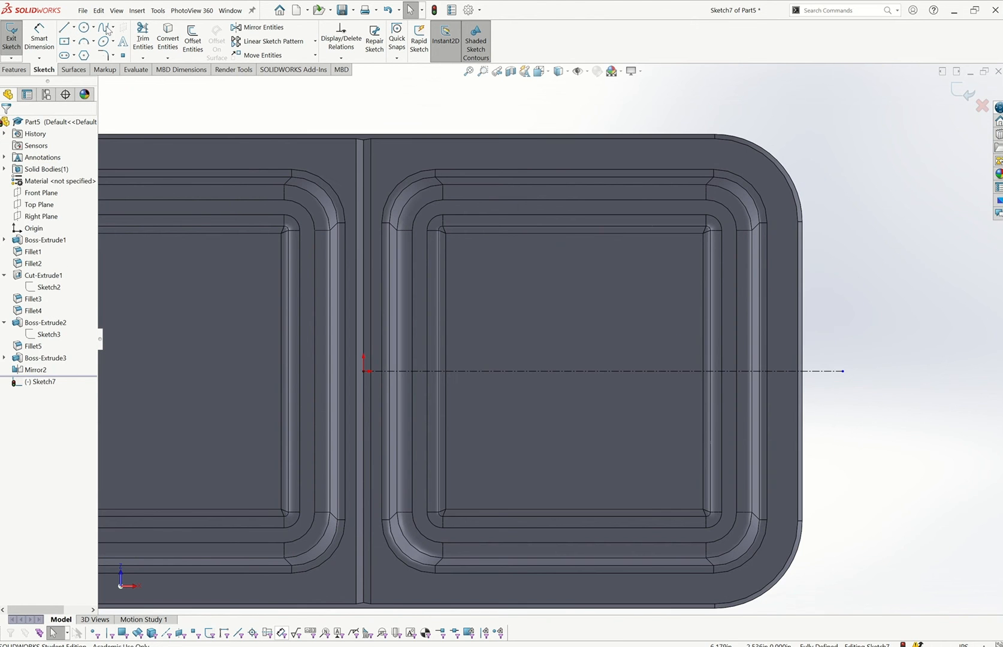
{"action": "left_click", "coordinate": [64, 42]}
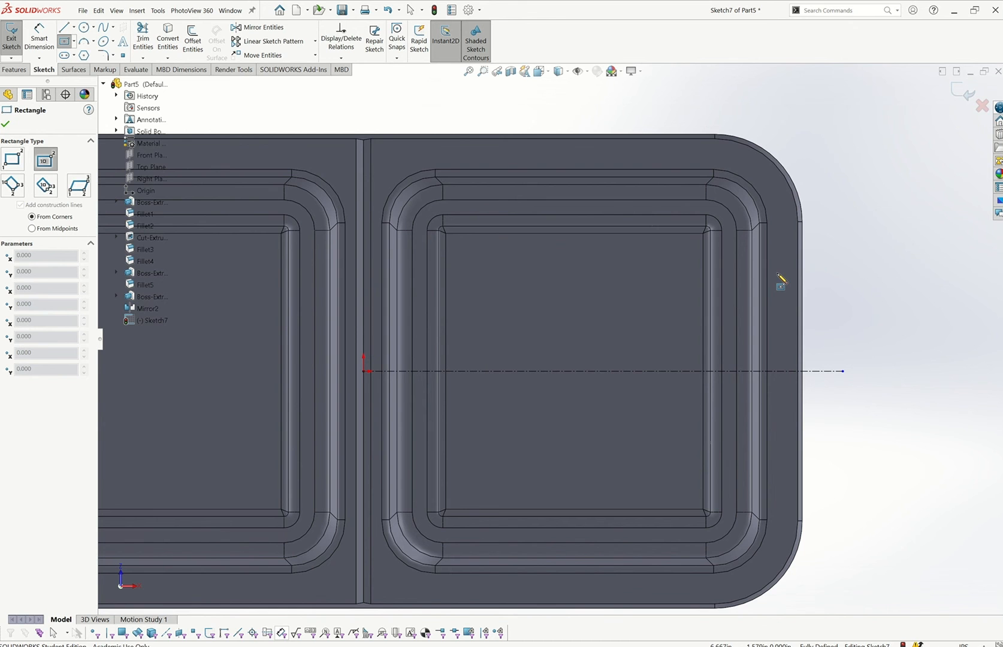
{"action": "left_click", "coordinate": [768, 256]}
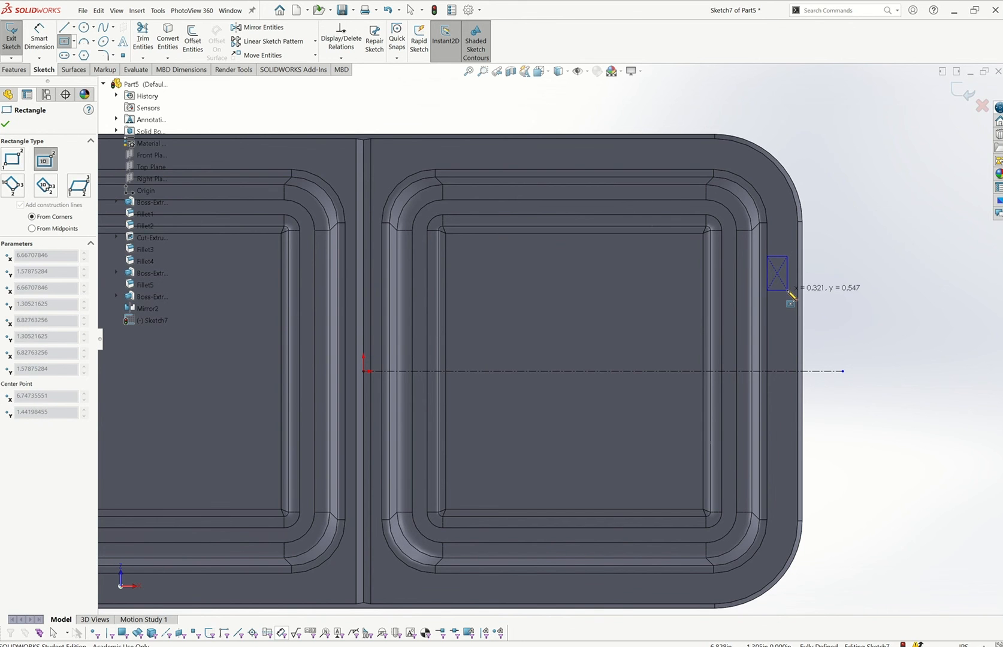
{"action": "left_click", "coordinate": [784, 293]}
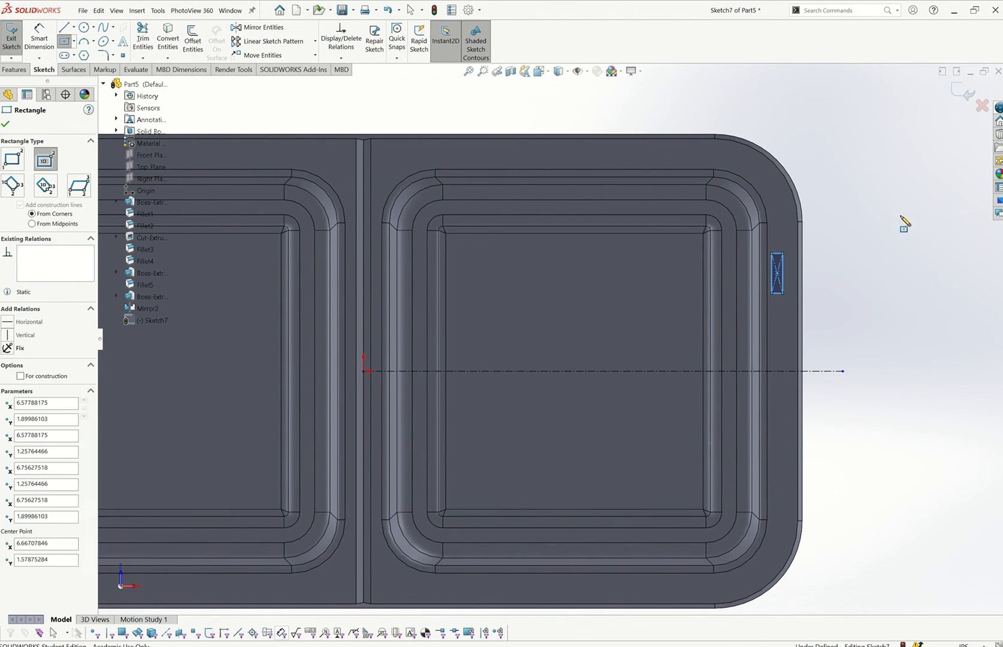
{"action": "key", "text": "Escape"}
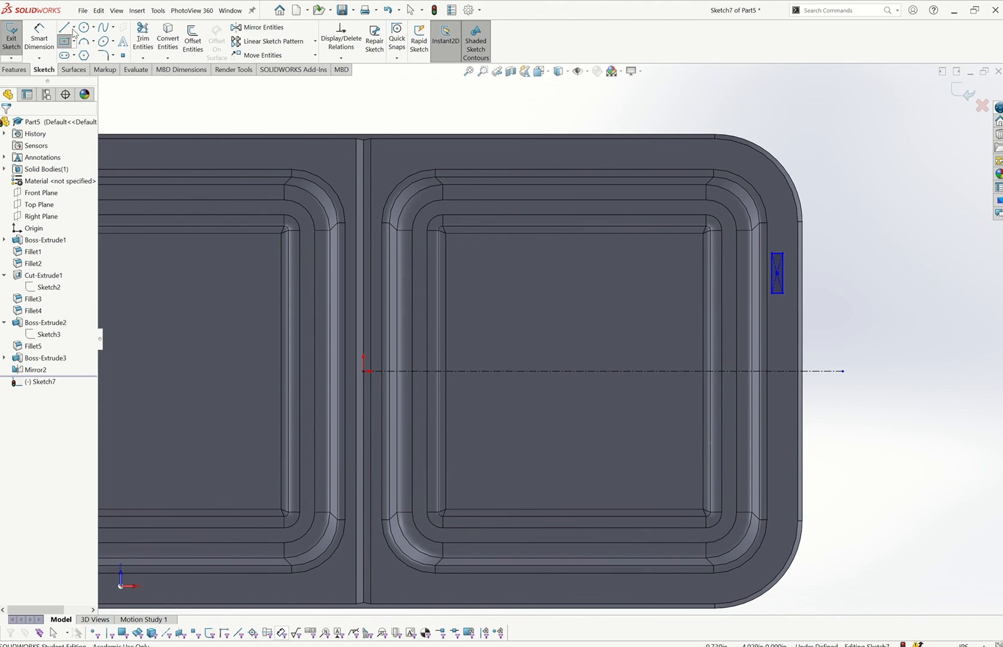
Step: Dimension the distance from the centerline to the rectangle's lower edge to 1.65 in
{"action": "left_click", "coordinate": [41, 48]}
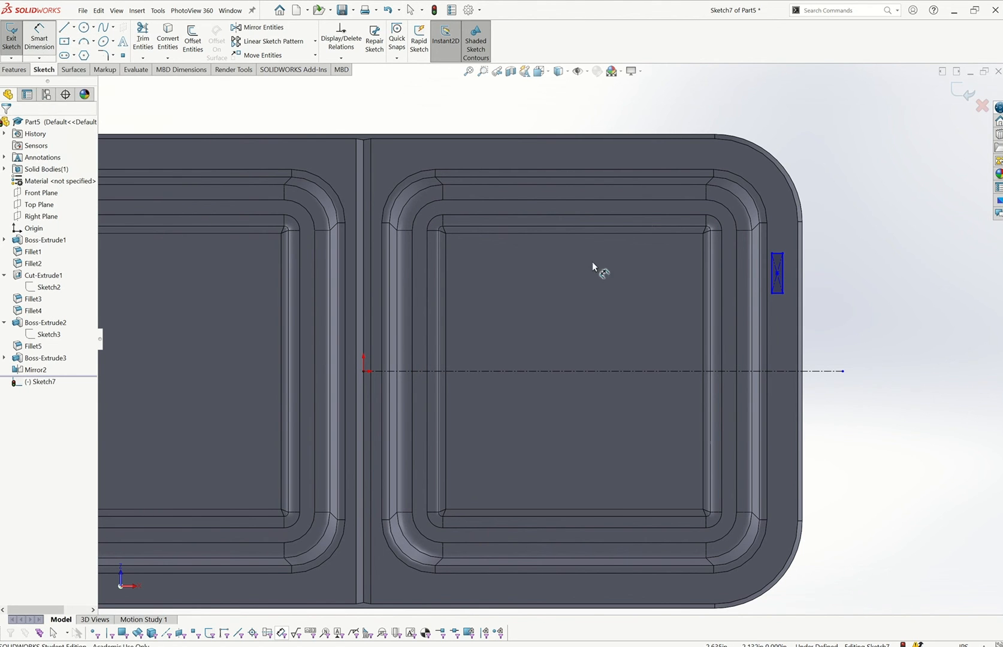
{"action": "left_click", "coordinate": [805, 370]}
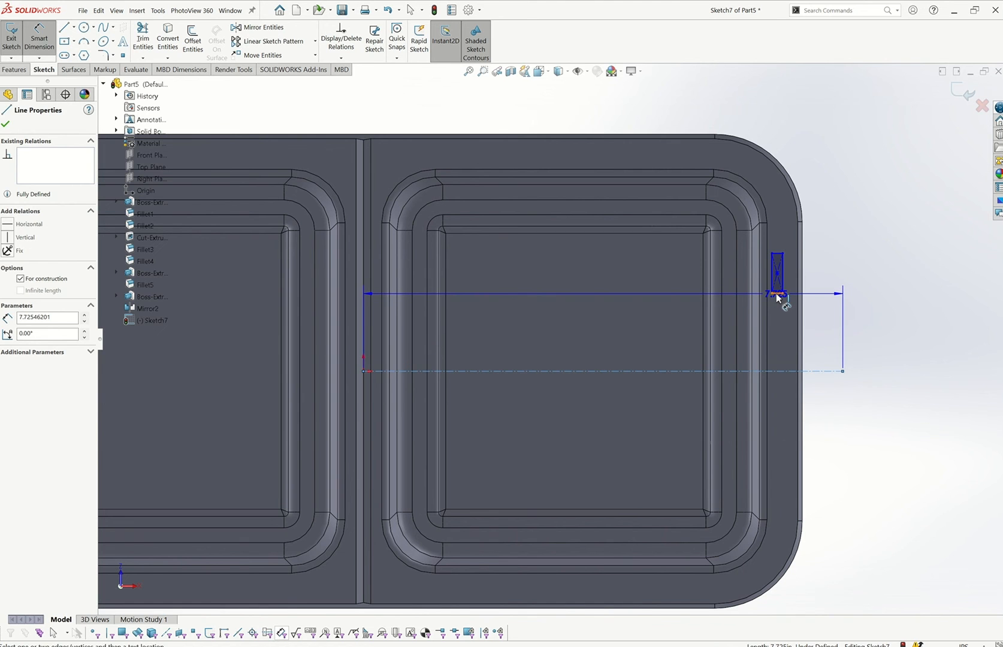
{"action": "left_click", "coordinate": [777, 293]}
{"action": "left_click", "coordinate": [860, 337]}
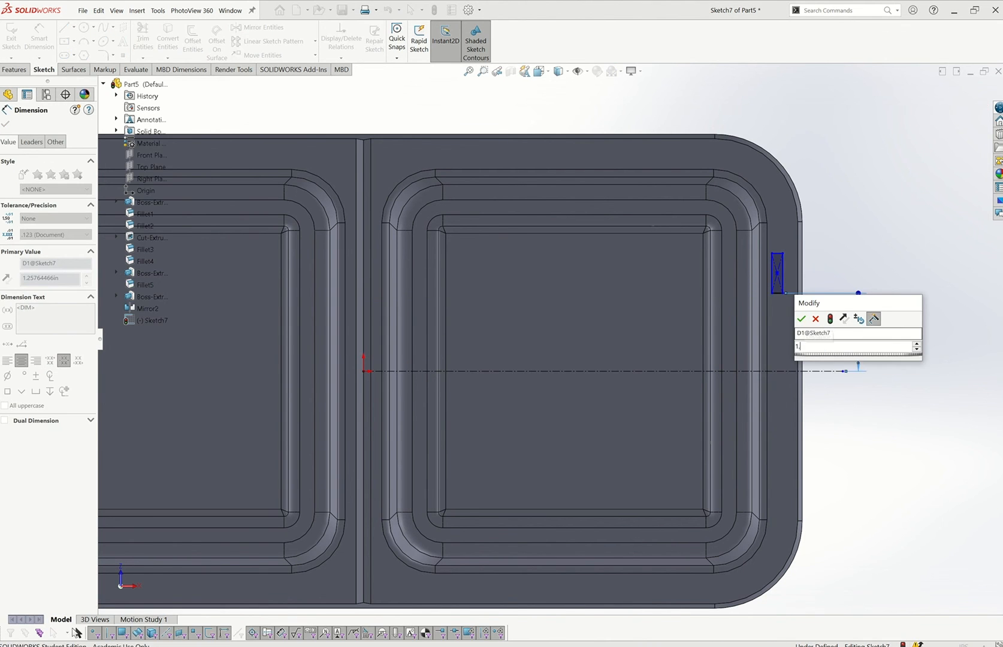
{"action": "type", "text": "1.65"}
{"action": "key", "text": "Return"}
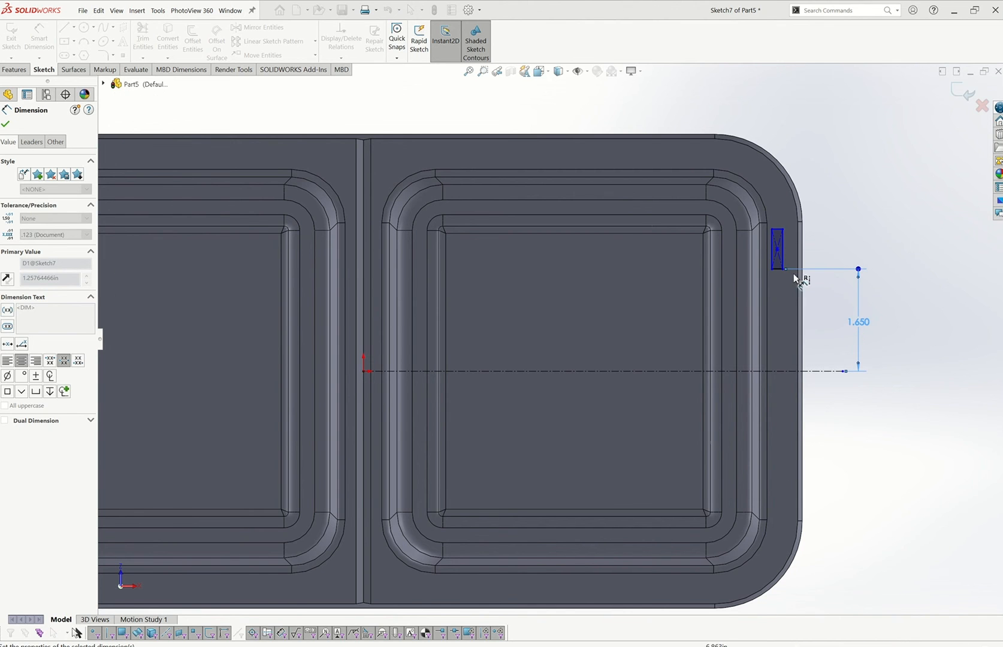
Step: Dimension the distance from the rectangle's outer vertical edge to the flange's outermost edge to 0.250 in
{"action": "scroll", "coordinate": [822, 223], "scroll_direction": "down", "scroll_amount": 4}
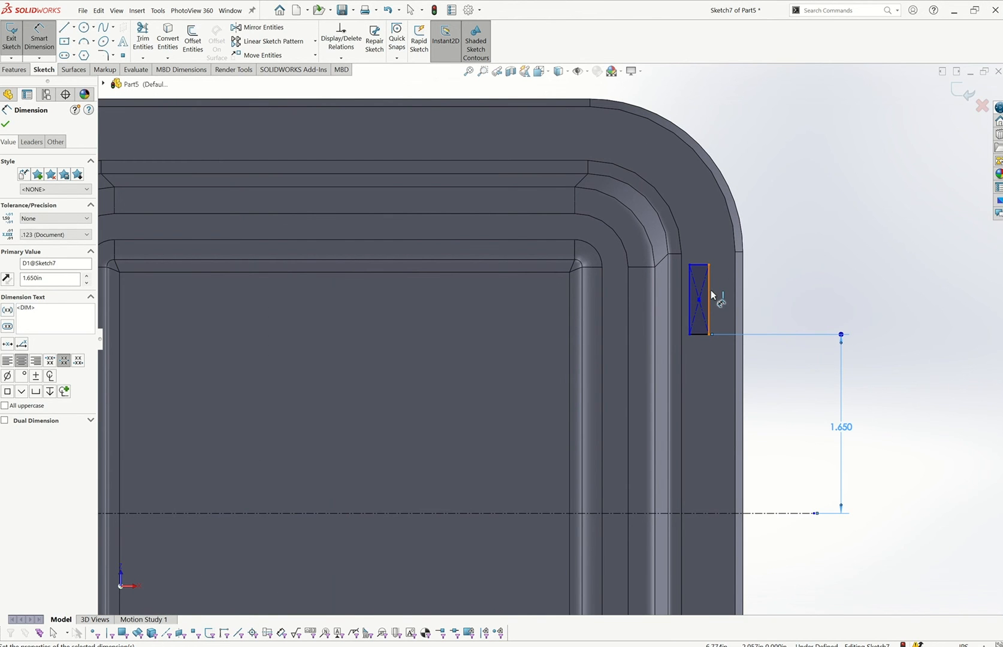
{"action": "left_click", "coordinate": [741, 293]}
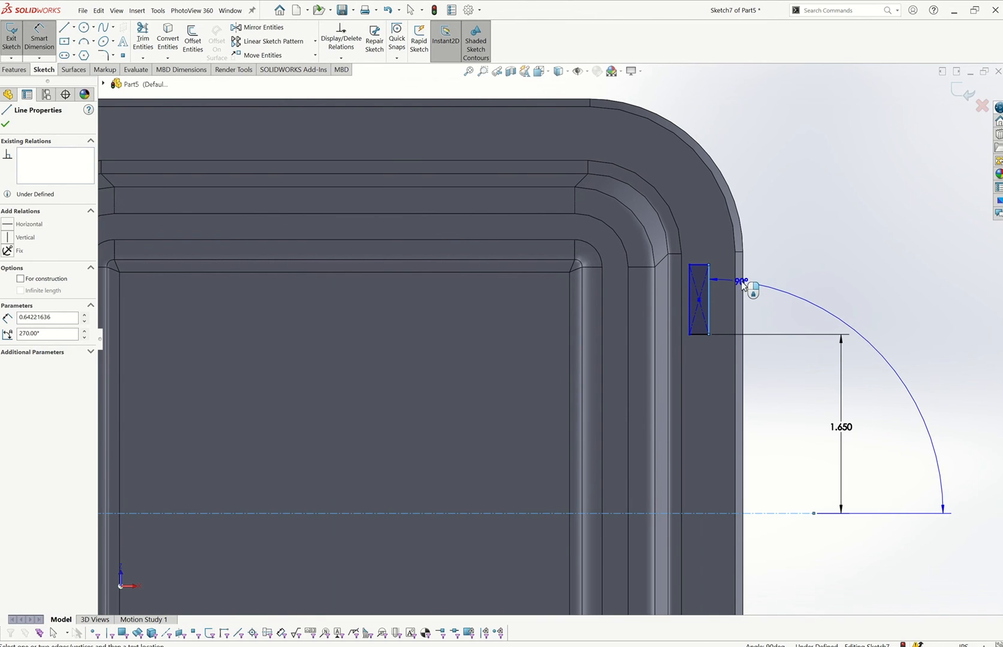
{"action": "left_click", "coordinate": [744, 287]}
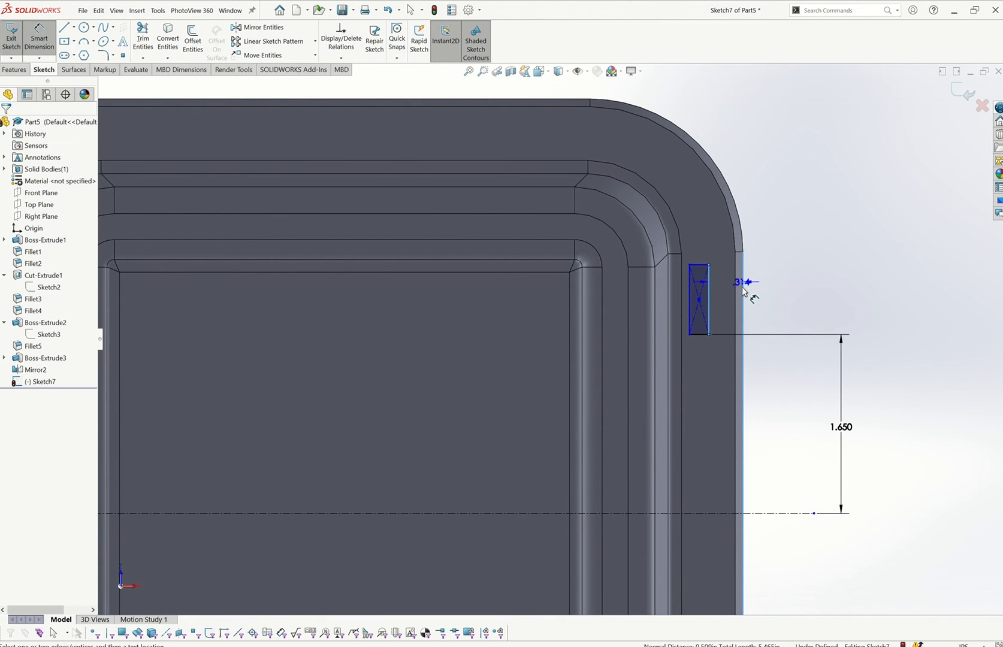
{"action": "scroll", "coordinate": [746, 286], "scroll_direction": "down", "scroll_amount": 3}
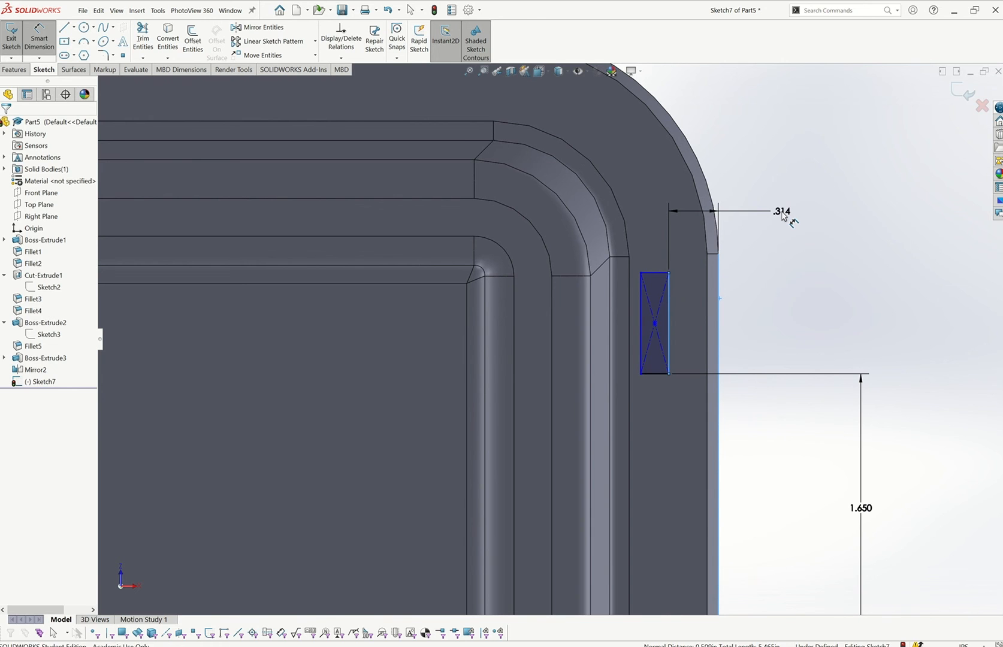
{"action": "left_click", "coordinate": [783, 214]}
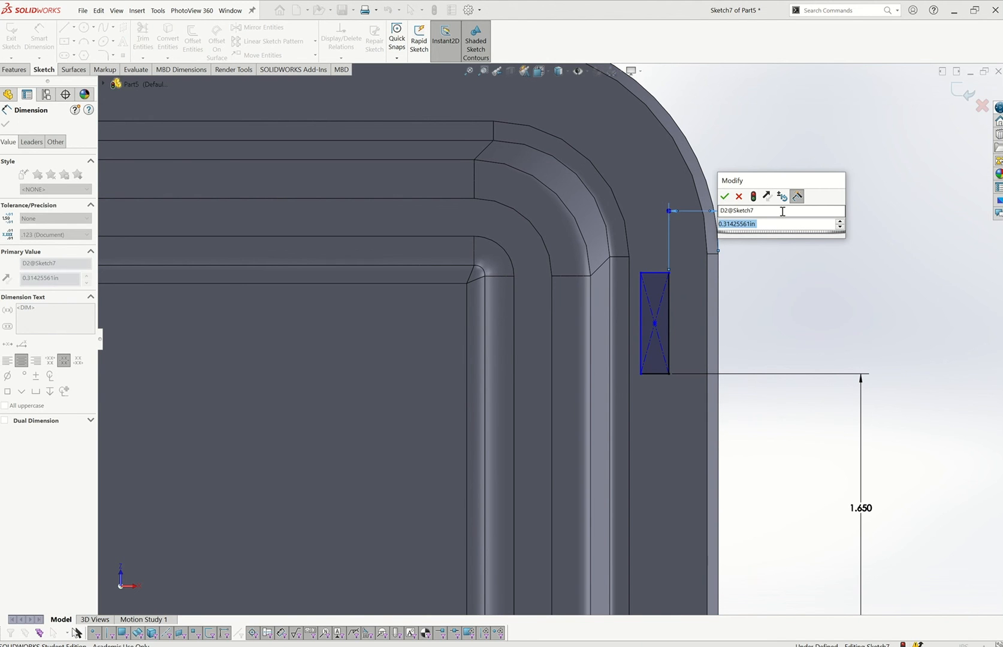
{"action": "type", "text": ".250"}
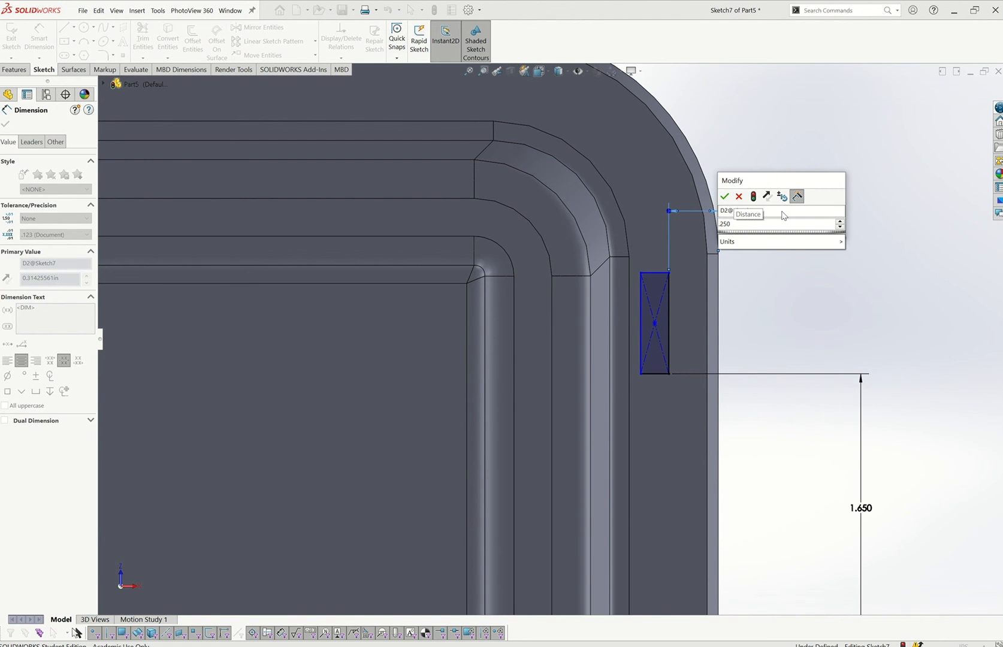
{"action": "key", "text": "Return"}
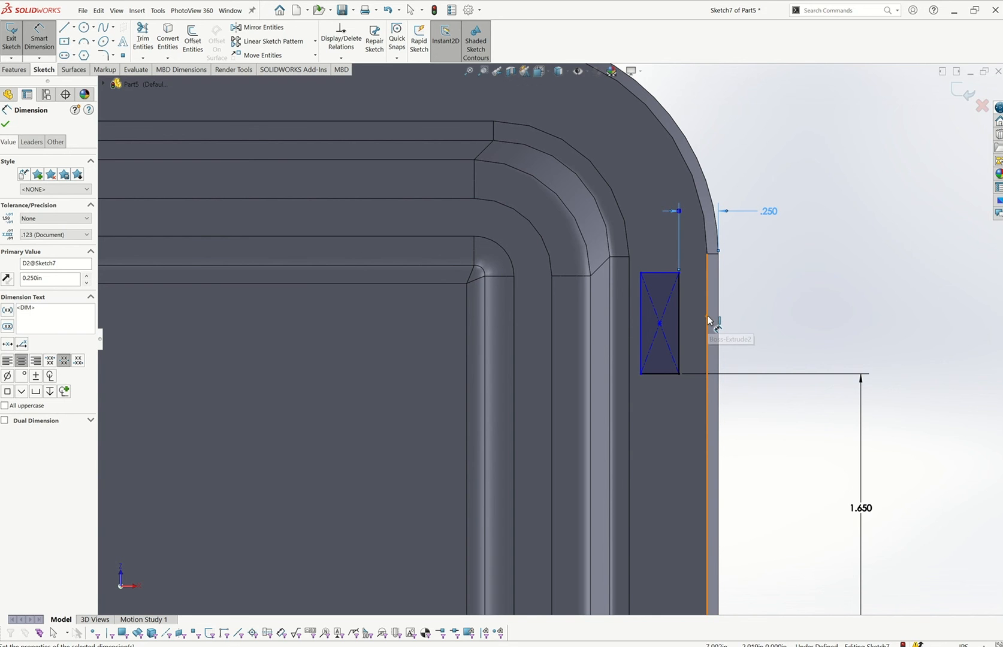
Step: Dimension the sketched rectangle's width to 0.16 in
{"action": "left_click", "coordinate": [659, 380]}
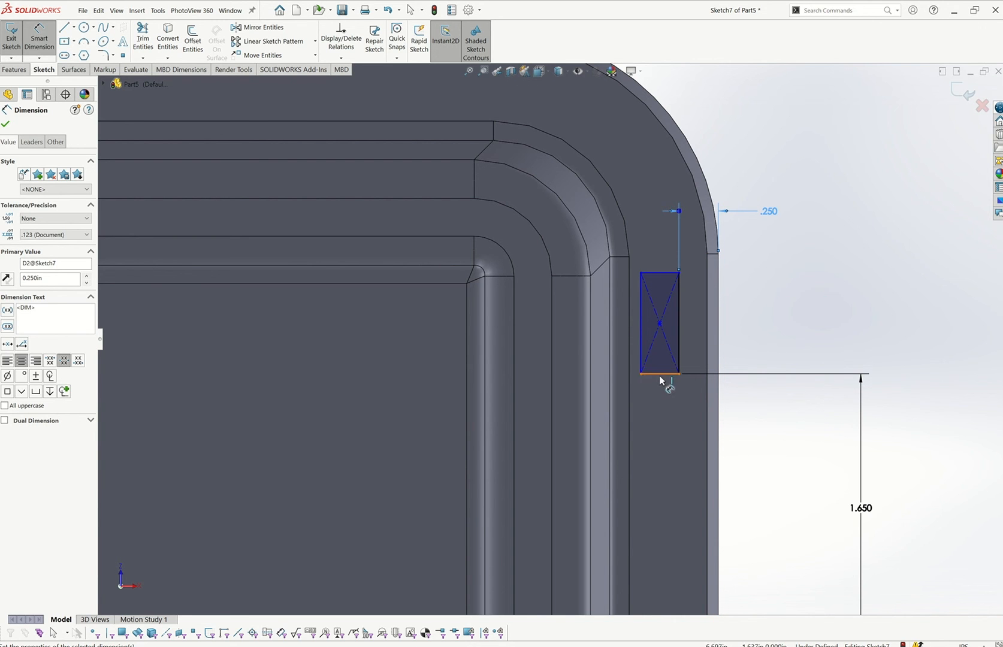
{"action": "left_click", "coordinate": [659, 441]}
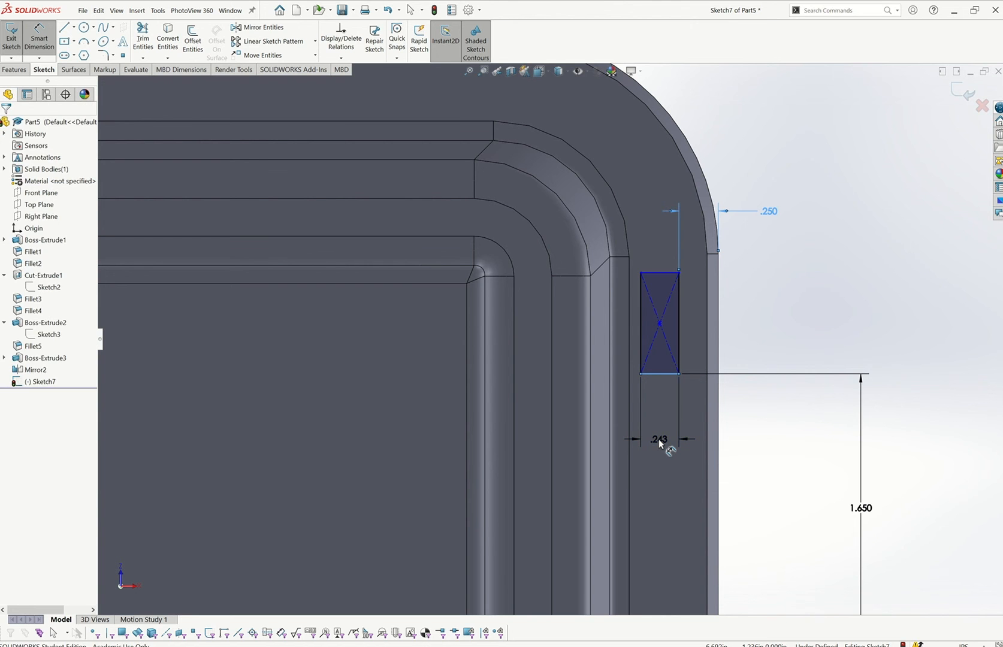
{"action": "double_click", "coordinate": [659, 439]}
{"action": "key", "text": "BackSpace"}
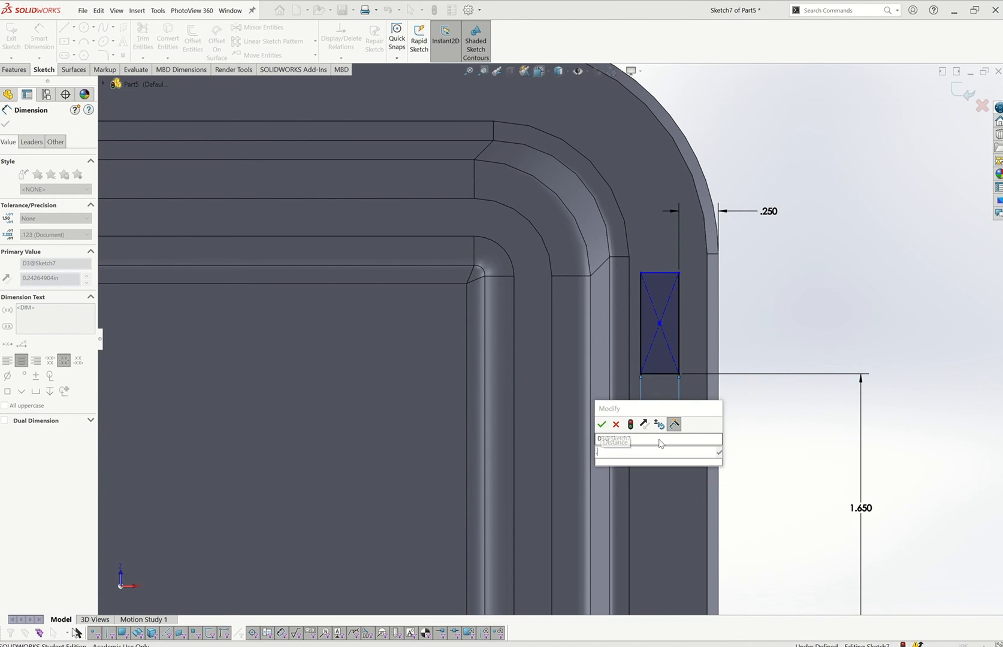
{"action": "type", "text": ".16"}
{"action": "key", "text": "Return"}
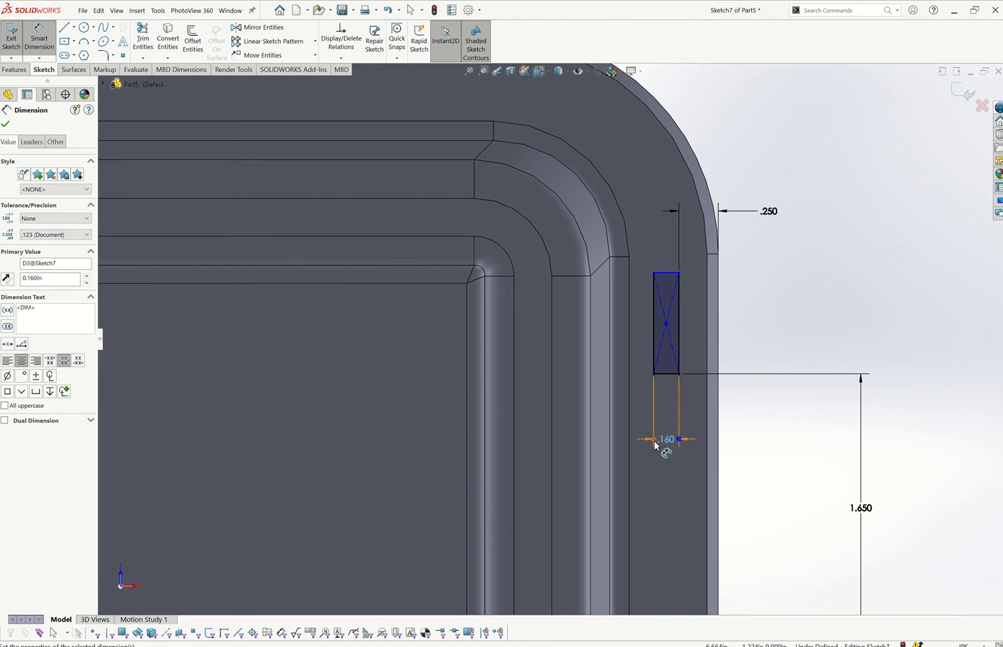
Step: Dimension the sketched rectangle's height to 0.6 in and finish dimensioning
{"action": "left_click", "coordinate": [684, 309]}
{"action": "left_click", "coordinate": [785, 316]}
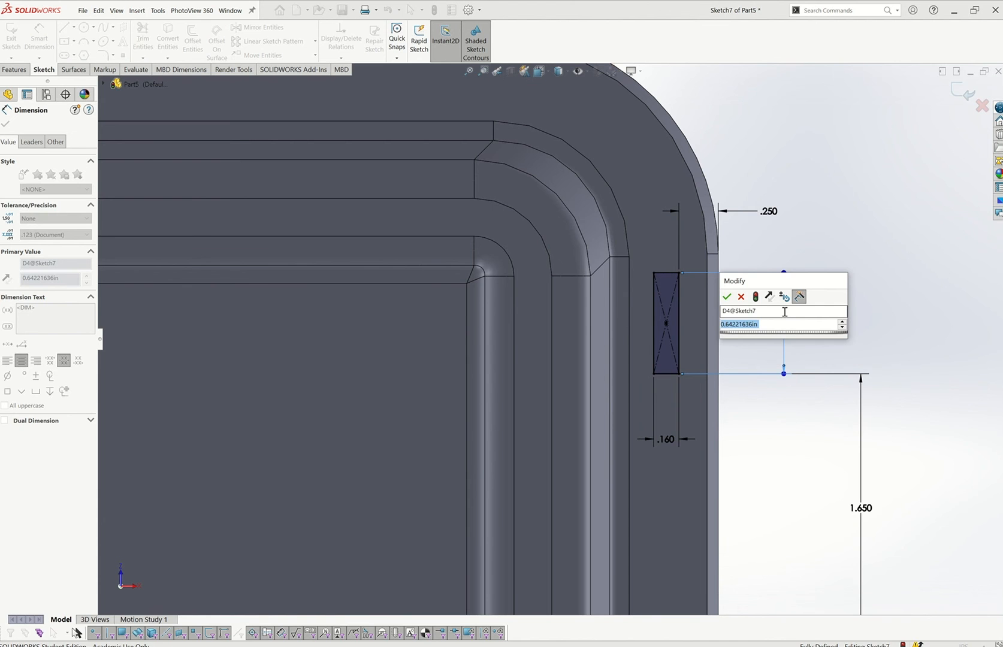
{"action": "type", "text": ".6"}
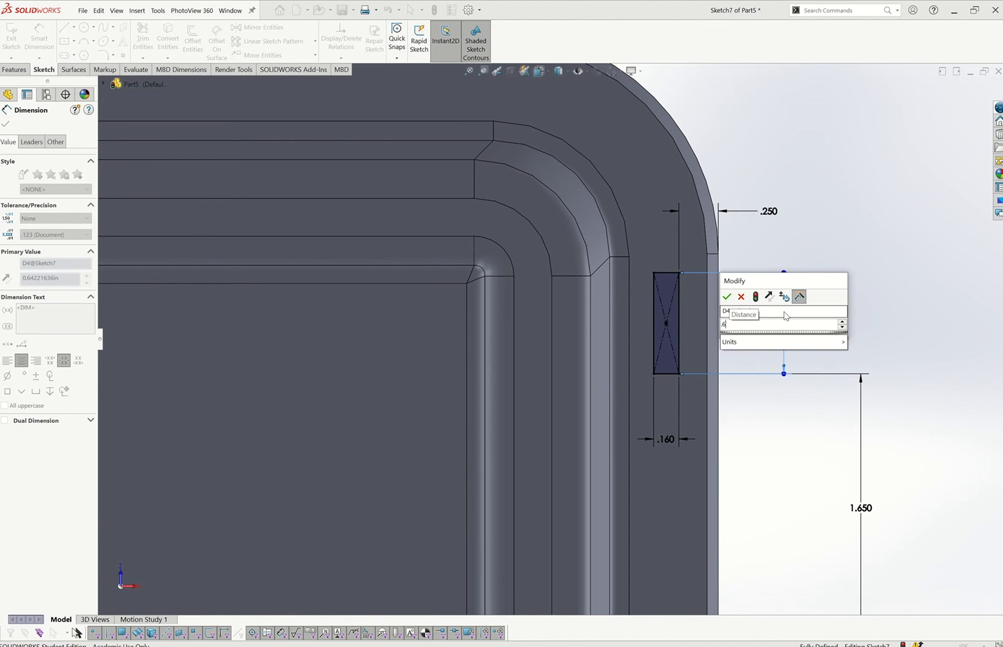
{"action": "key", "text": "Return"}
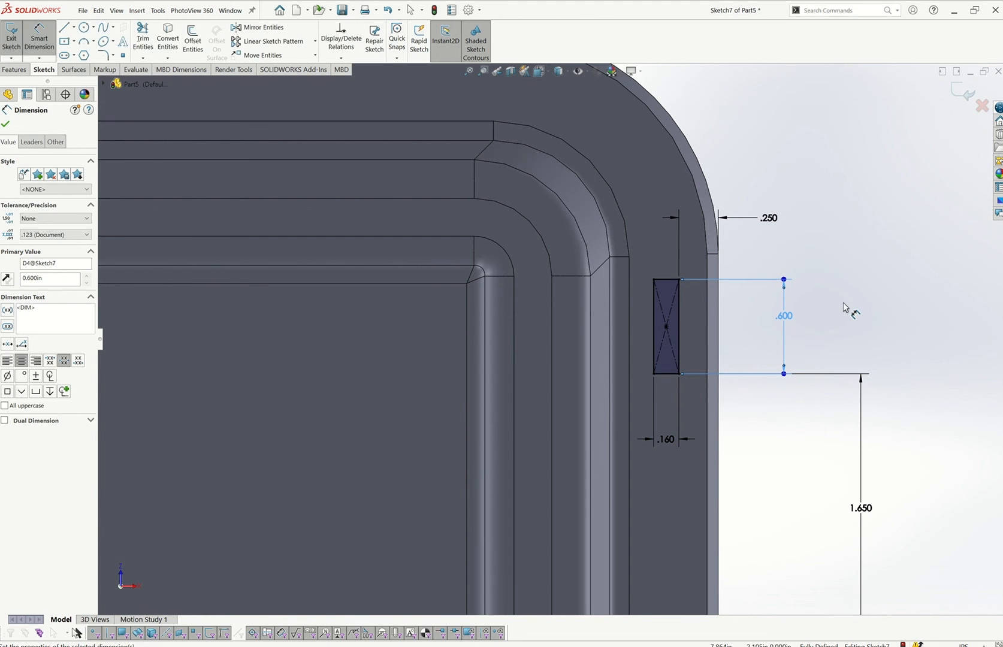
{"action": "scroll", "coordinate": [845, 307], "scroll_direction": "up", "scroll_amount": 2}
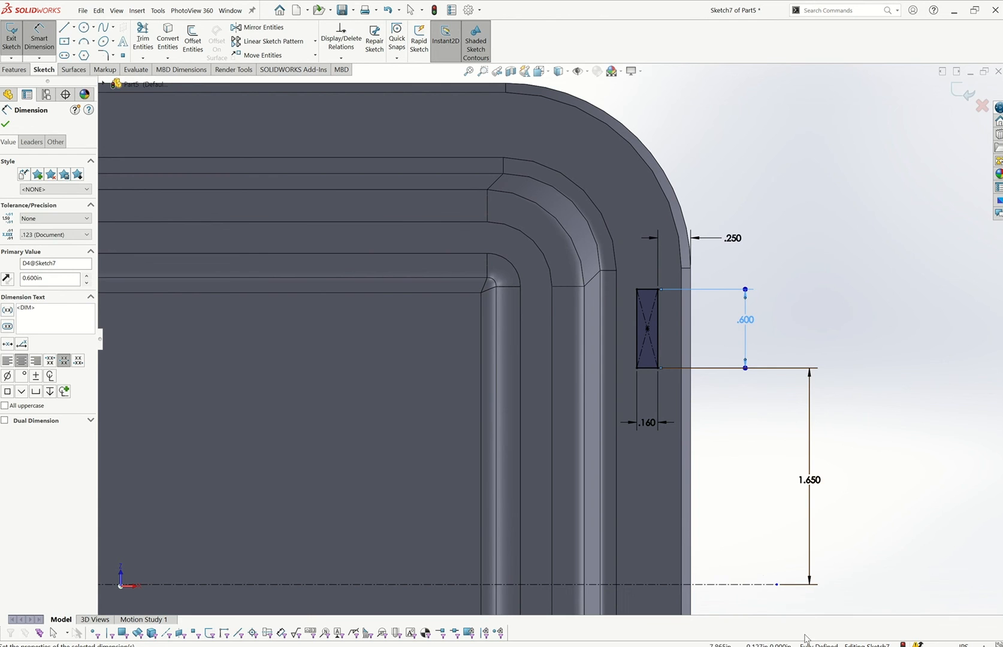
{"action": "left_click", "coordinate": [5, 123]}
Step: Mirror the rectangle's four lines about the horizontal centerline to copy it to the other half of the flange rim
{"action": "scroll", "coordinate": [578, 452], "scroll_direction": "up", "scroll_amount": 3}
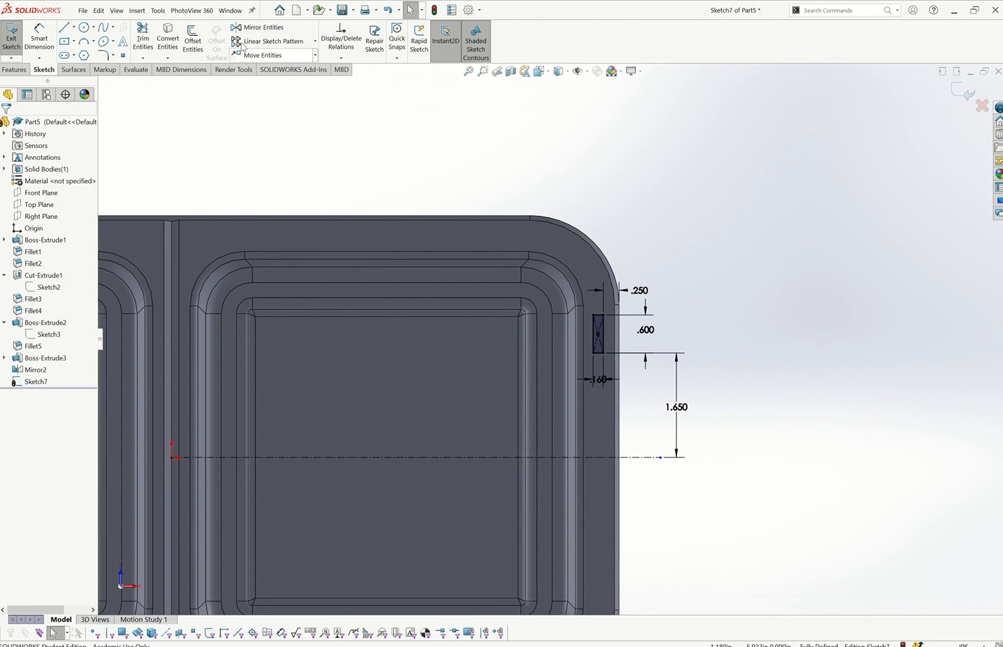
{"action": "left_click", "coordinate": [254, 33]}
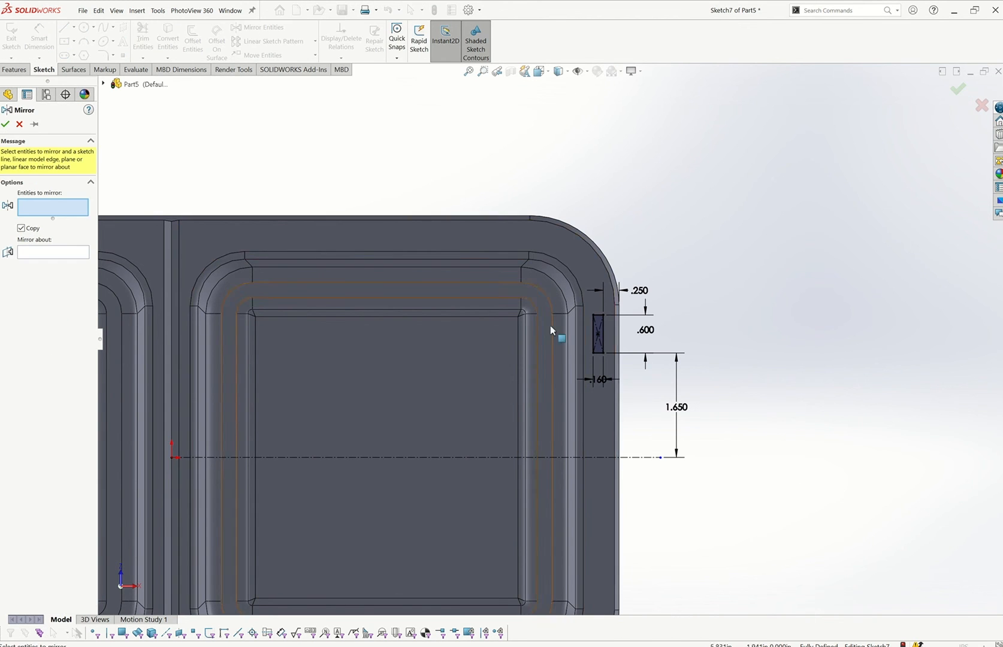
{"action": "scroll", "coordinate": [616, 321], "scroll_direction": "down", "scroll_amount": 5}
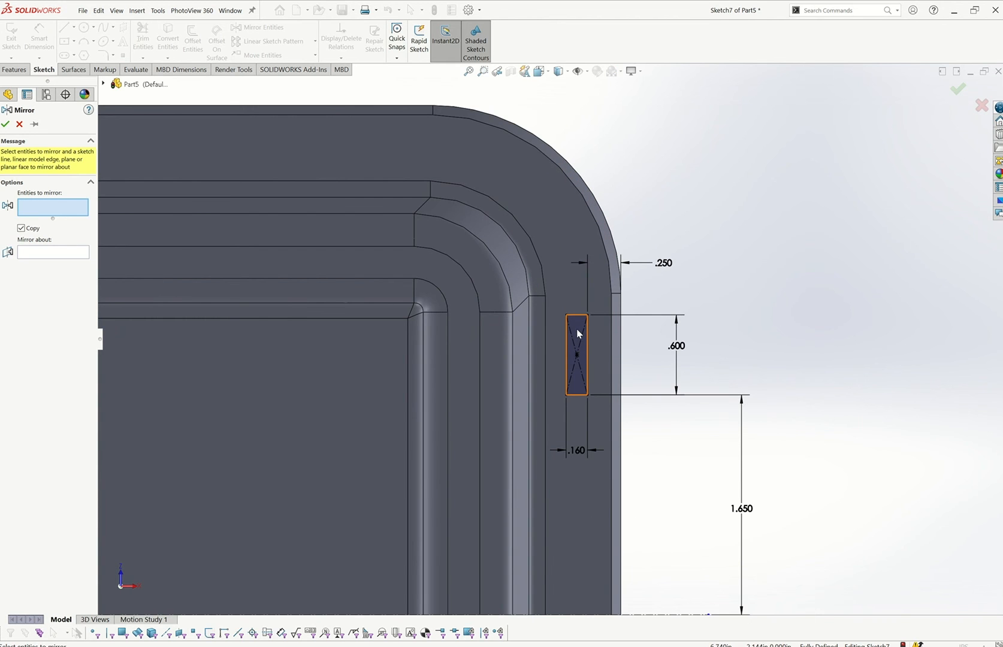
{"action": "left_click", "coordinate": [578, 334]}
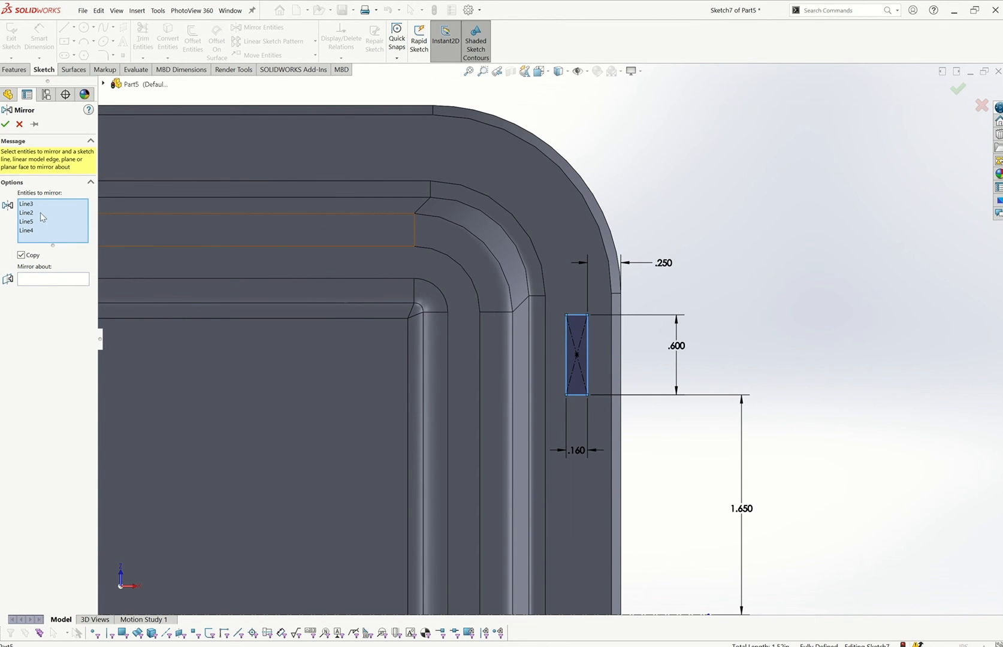
{"action": "left_click", "coordinate": [51, 279]}
{"action": "scroll", "coordinate": [470, 480], "scroll_direction": "up", "scroll_amount": 3}
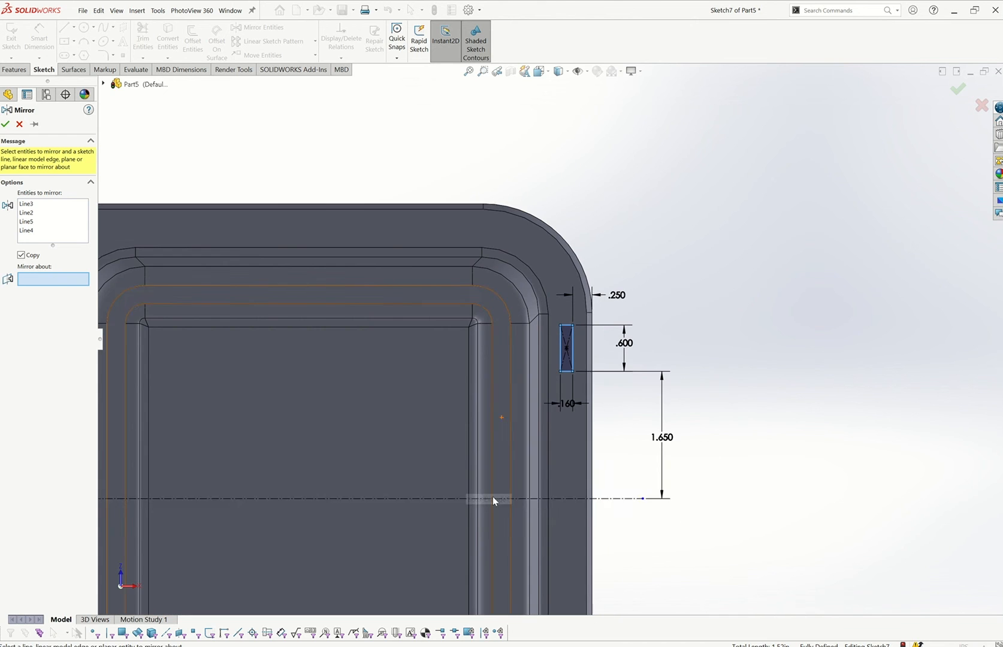
{"action": "left_click", "coordinate": [626, 499]}
{"action": "scroll", "coordinate": [636, 513], "scroll_direction": "up", "scroll_amount": 2}
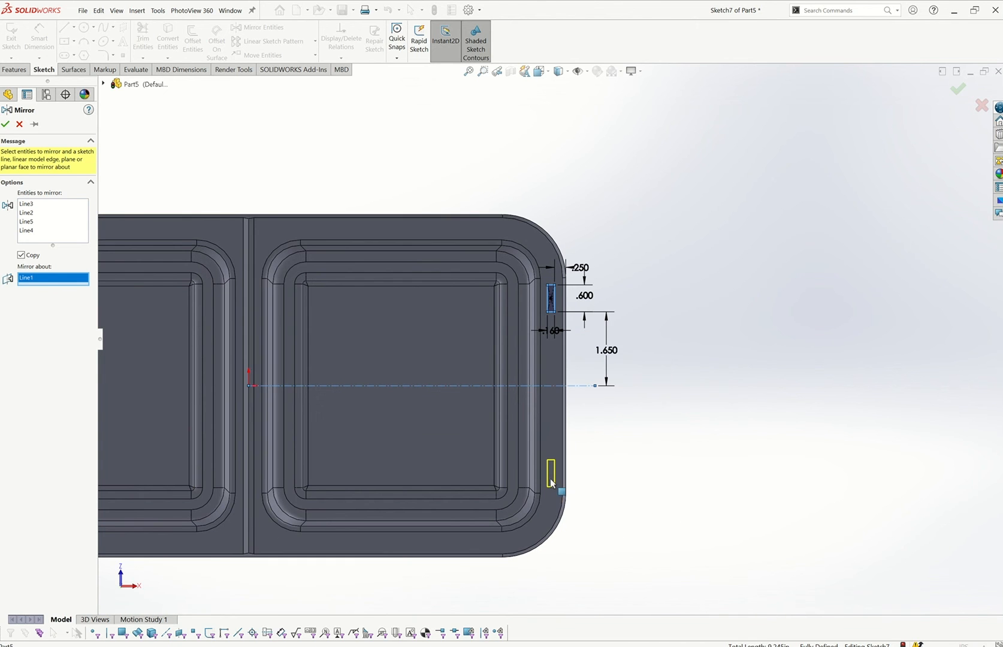
{"action": "left_click", "coordinate": [5, 124]}
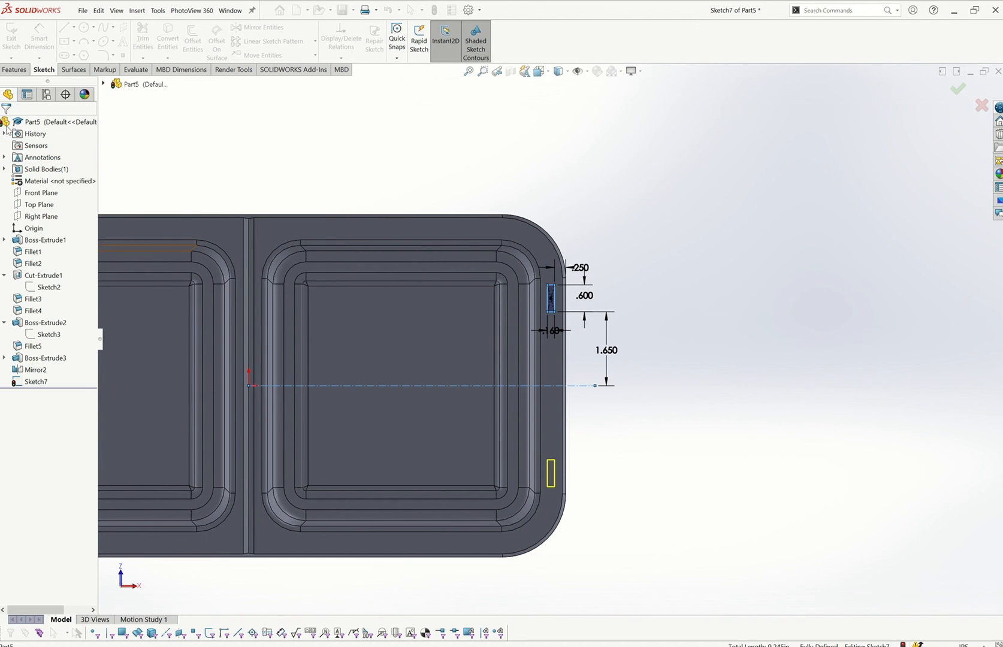
Step: Exit the sketch and cut-extrude both rectangles blind 0.15 in deep into the flange with a 3° draft
{"action": "scroll", "coordinate": [413, 323], "scroll_direction": "up", "scroll_amount": 1}
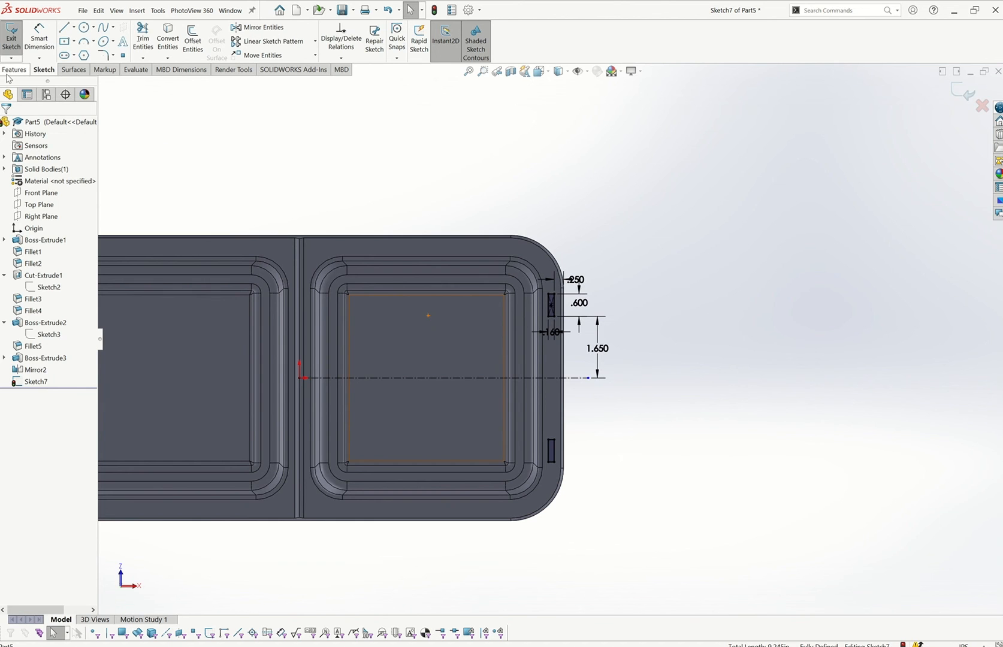
{"action": "left_click", "coordinate": [6, 42]}
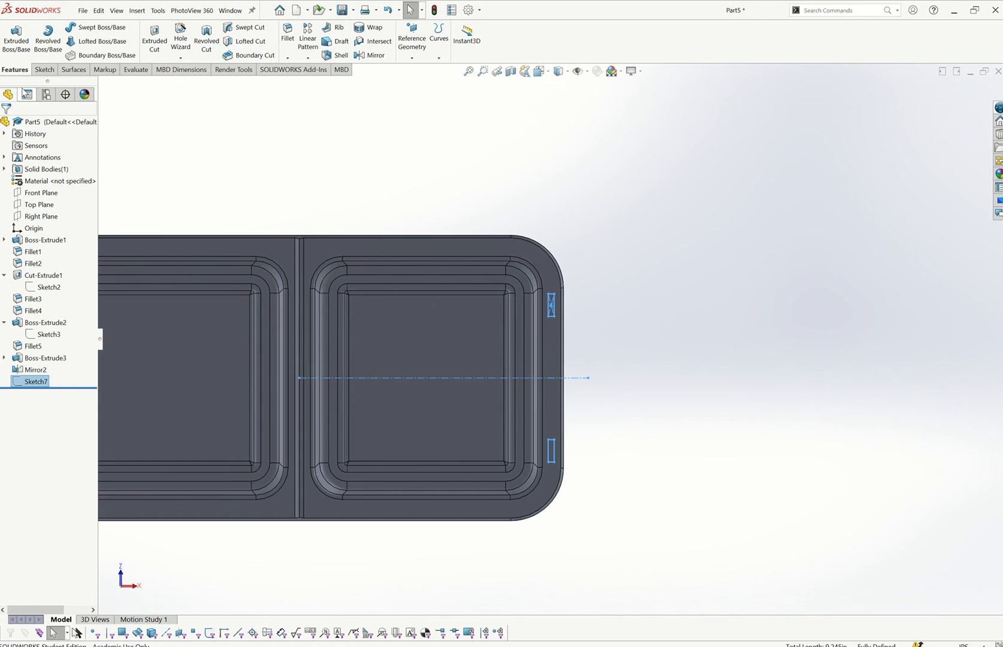
{"action": "left_click", "coordinate": [154, 39]}
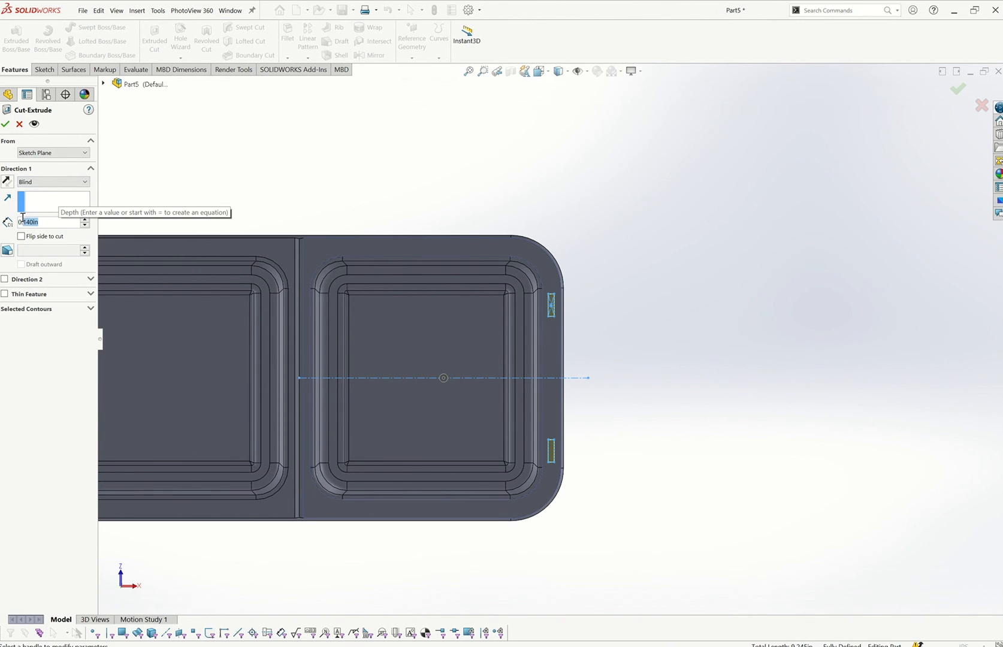
{"action": "type", "text": "1"}
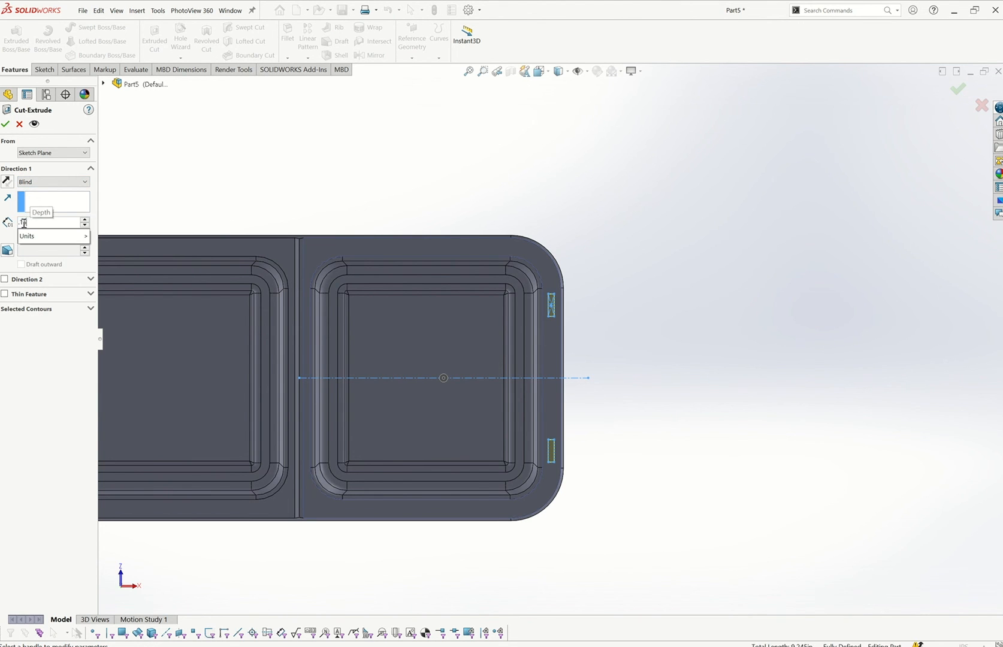
{"action": "type", "text": "5"}
{"action": "key", "text": "Return"}
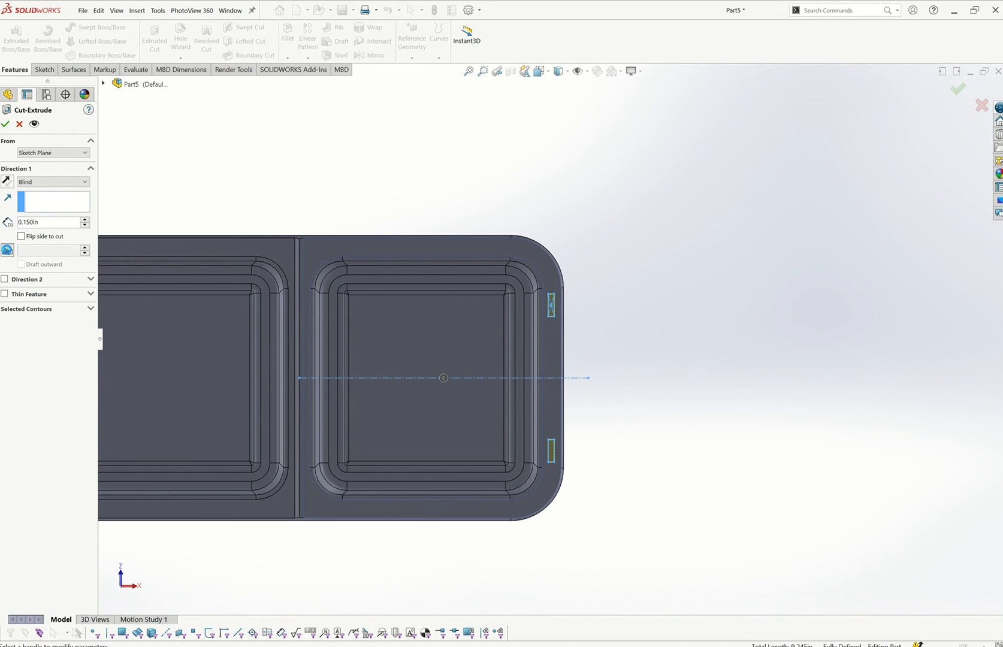
{"action": "left_click", "coordinate": [7, 252]}
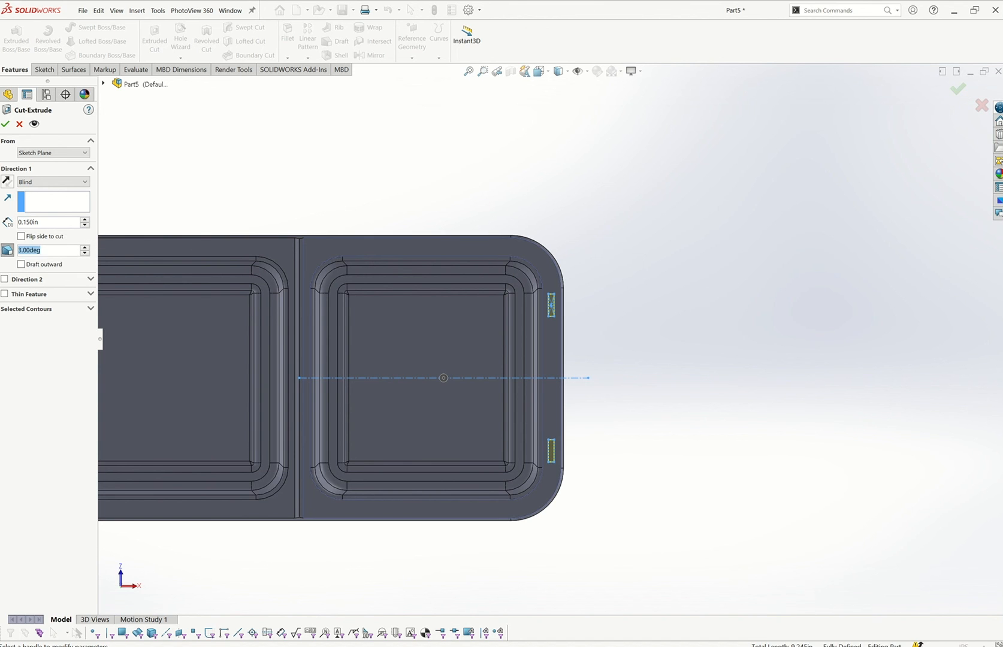
{"action": "type", "text": "3"}
{"action": "left_click", "coordinate": [5, 125]}
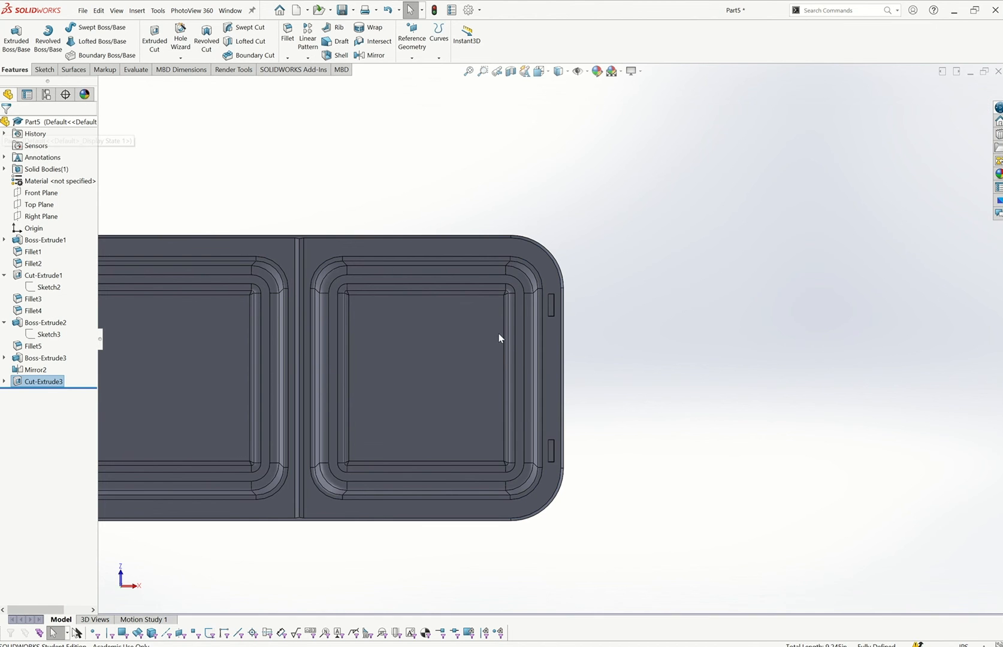
Step: Start a sketch on the underside flange face of the other compartment, the one without the rectangular cuts
{"action": "middle_click_drag", "start_coordinate": [499, 337], "coordinate": [553, 305]}
{"action": "scroll", "coordinate": [540, 307], "scroll_direction": "down", "scroll_amount": 3}
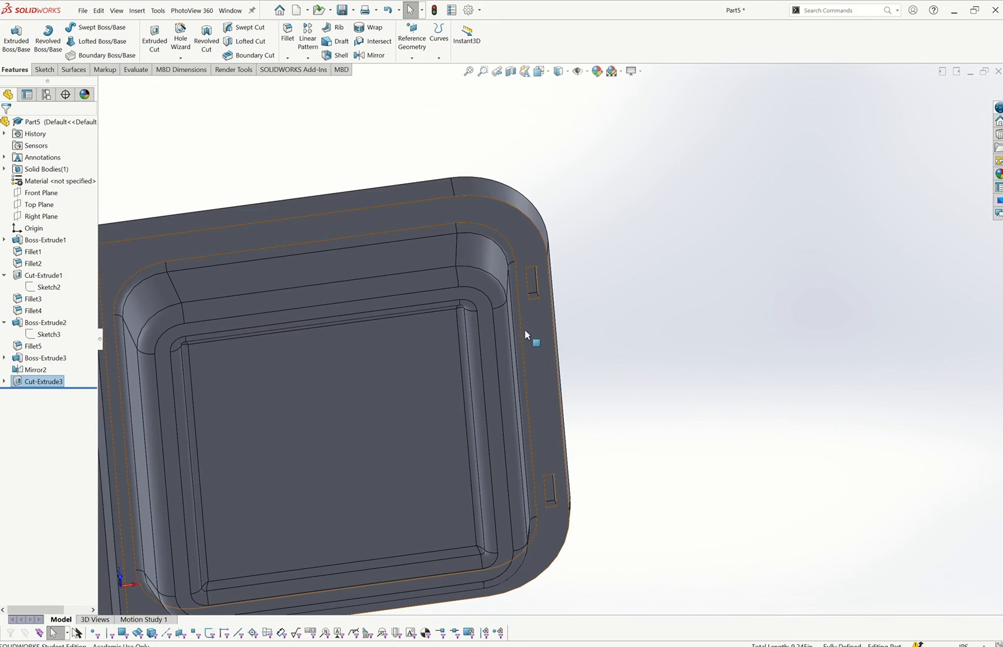
{"action": "scroll", "coordinate": [525, 334], "scroll_direction": "up", "scroll_amount": 5}
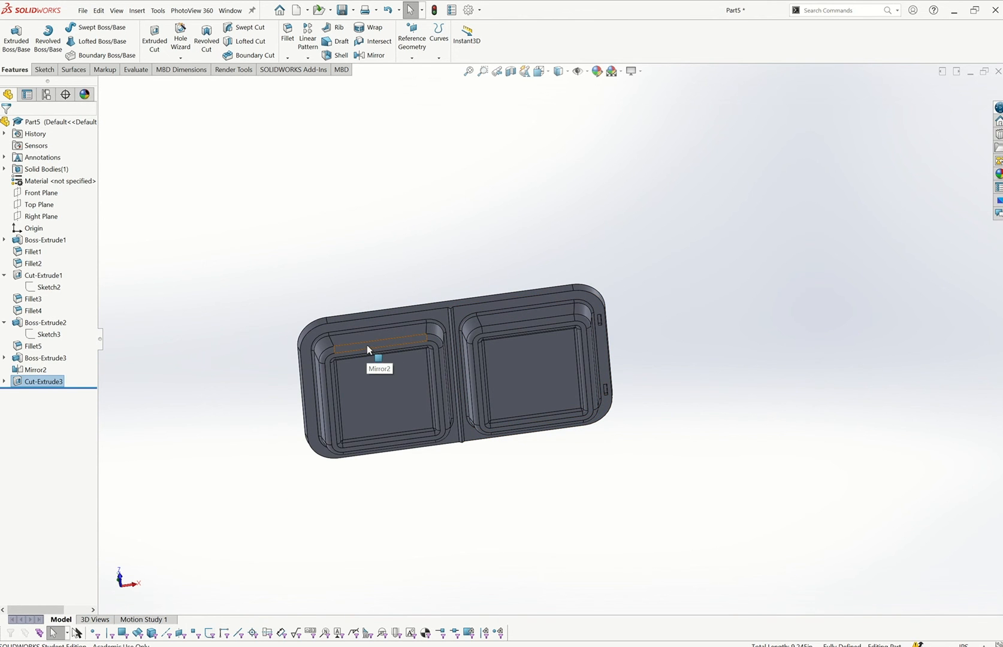
{"action": "scroll", "coordinate": [347, 367], "scroll_direction": "down", "scroll_amount": 3}
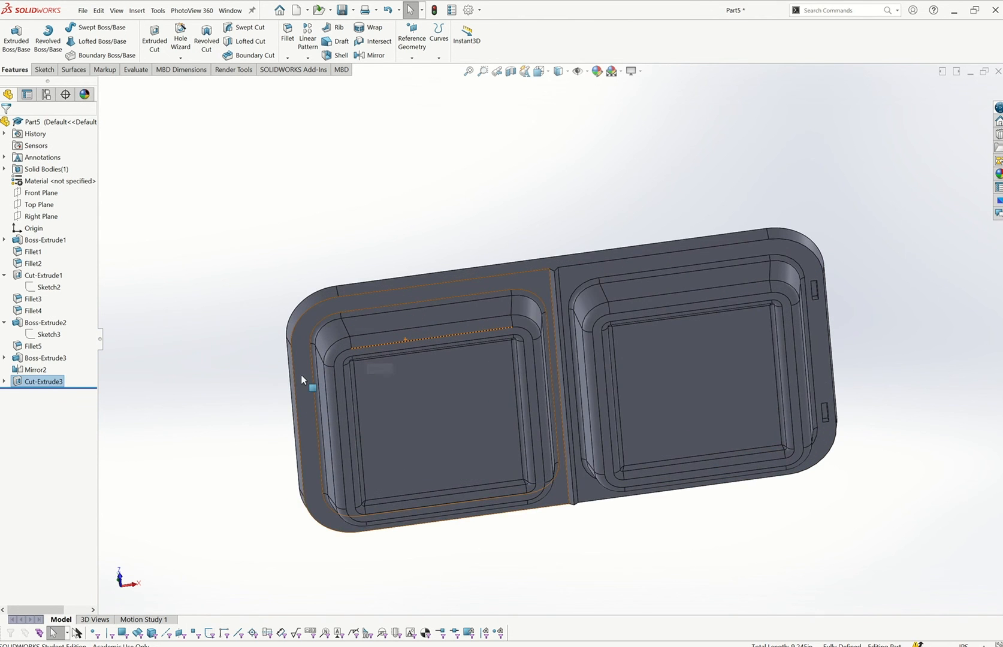
{"action": "left_click", "coordinate": [302, 380]}
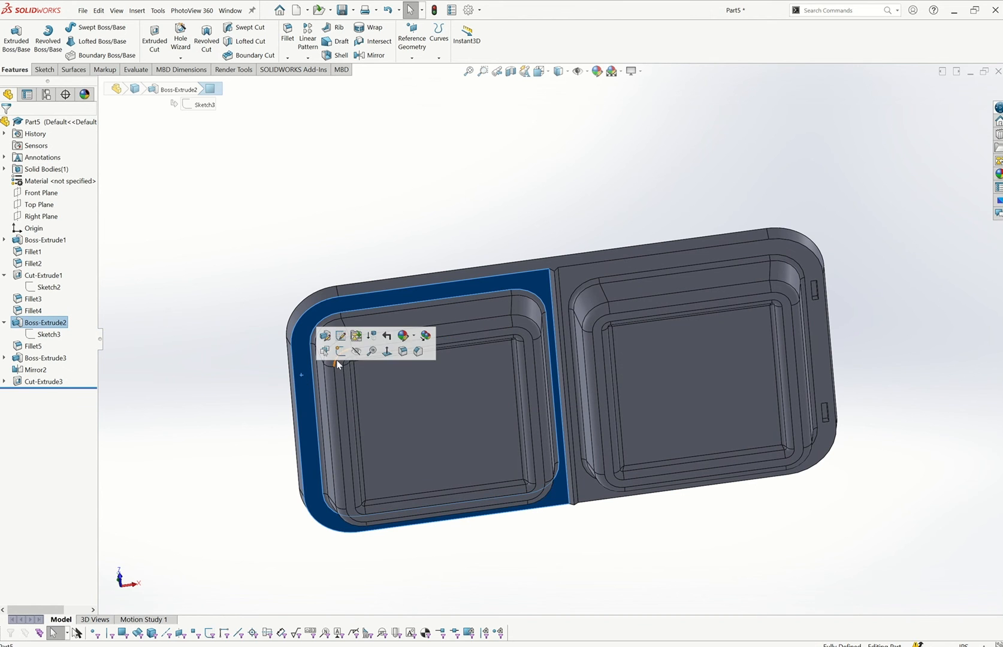
{"action": "left_click", "coordinate": [340, 352]}
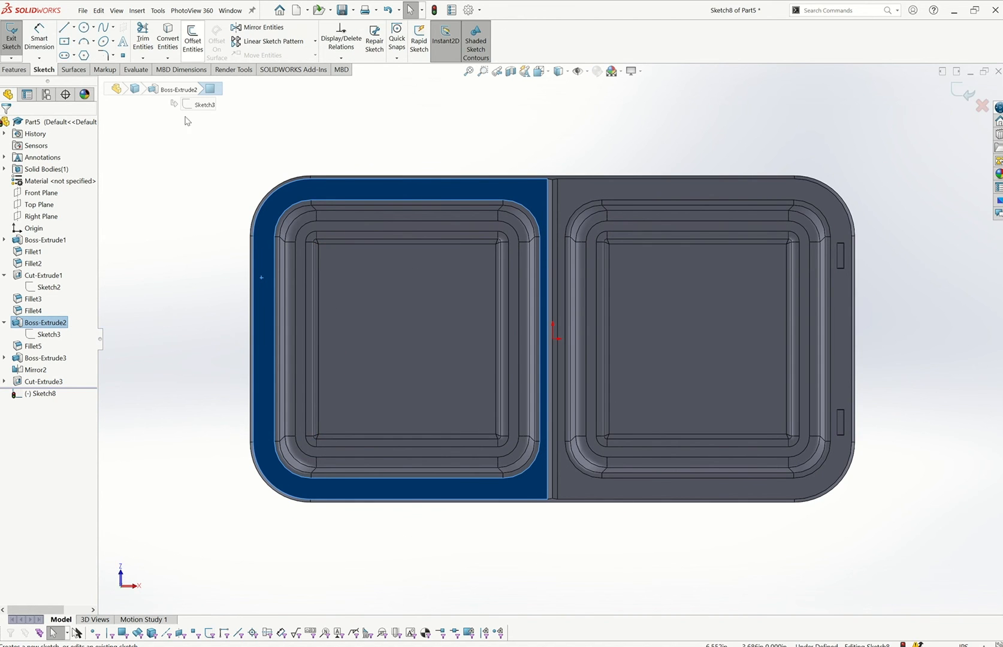
{"action": "left_click", "coordinate": [191, 228]}
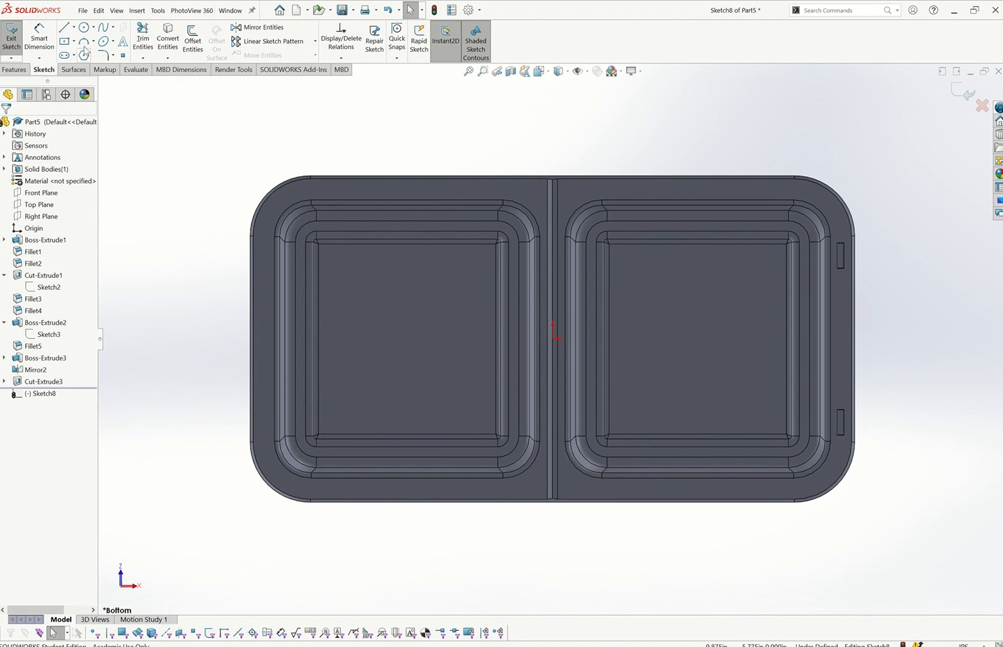
Step: Draw a horizontal centerline about 8.29 in long from the origin past the outer edge of the flange without cuts
{"action": "left_click", "coordinate": [74, 27]}
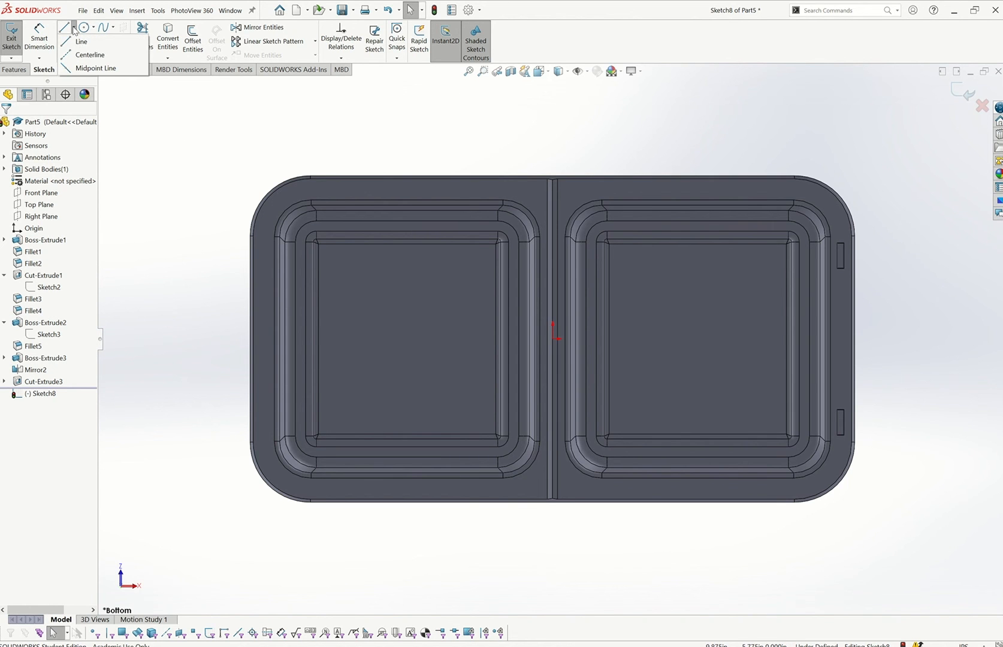
{"action": "left_click", "coordinate": [87, 55]}
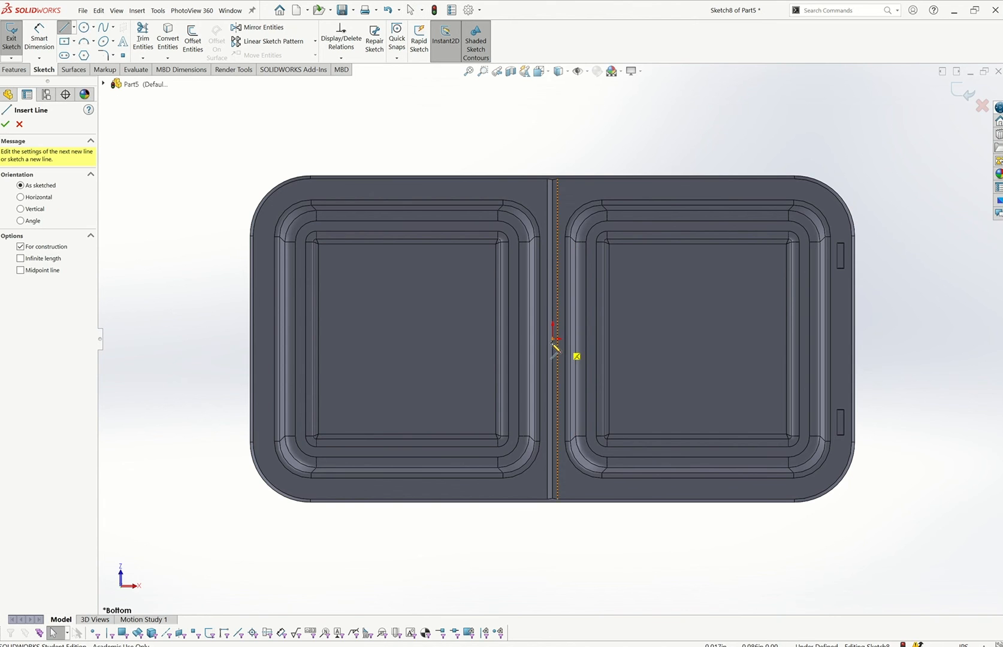
{"action": "left_click", "coordinate": [556, 339]}
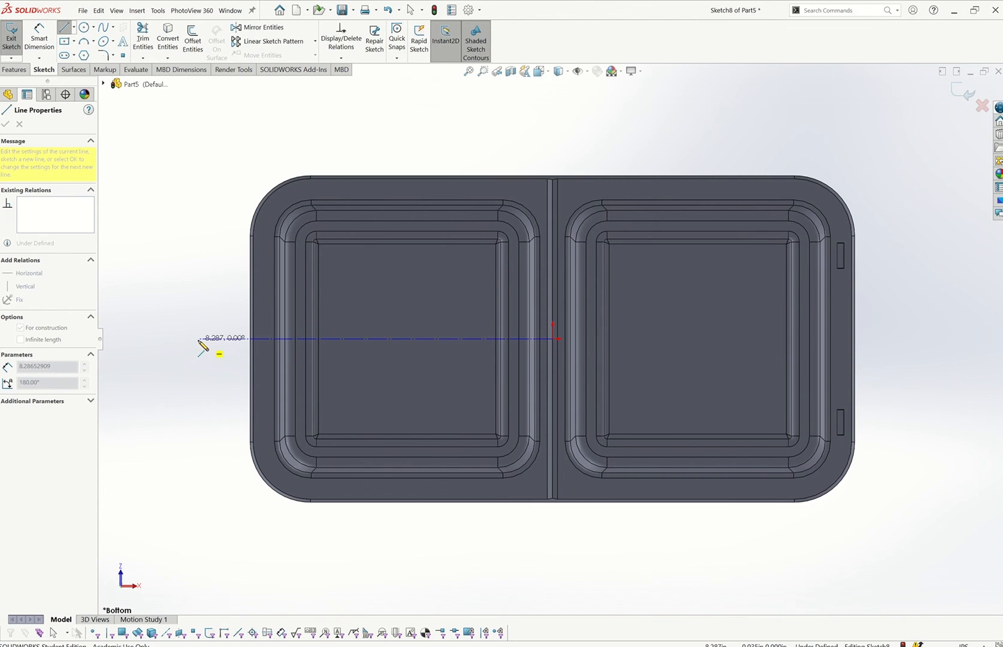
{"action": "left_click", "coordinate": [198, 339]}
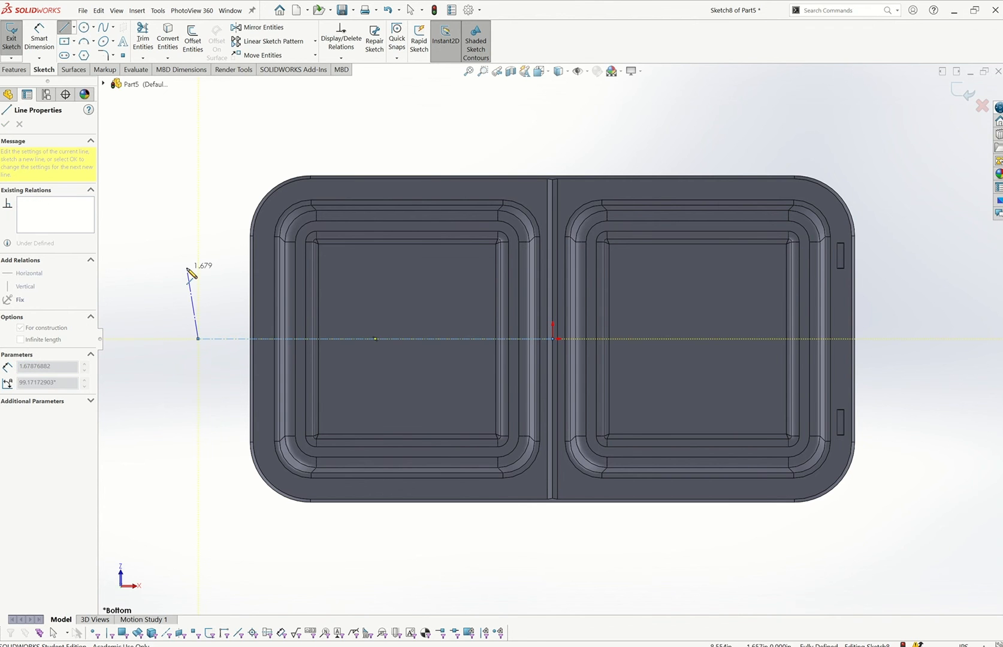
{"action": "key", "text": "Escape"}
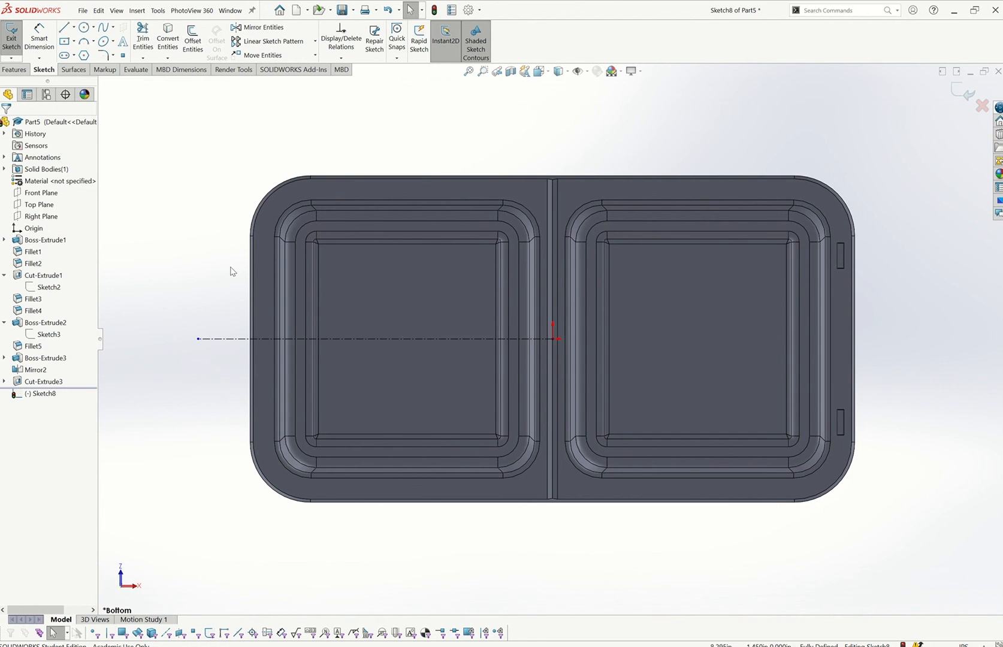
Step: Draw a center rectangle about 0.19 in wide and 0.86 in tall on the uncut flange rim, above the centerline
{"action": "scroll", "coordinate": [223, 231], "scroll_direction": "up", "scroll_amount": 2}
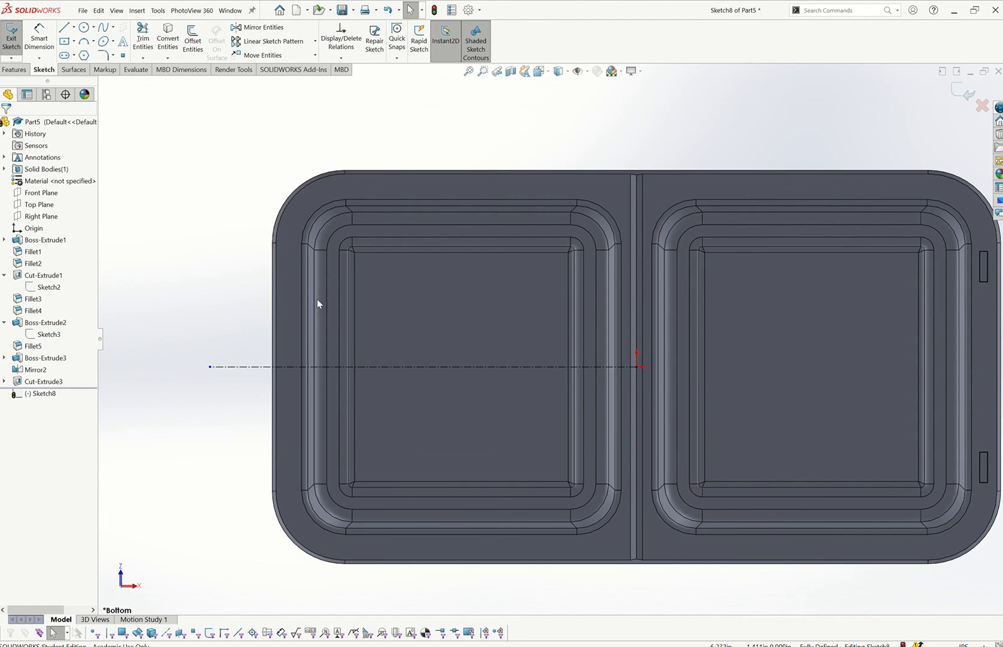
{"action": "left_click", "coordinate": [64, 42]}
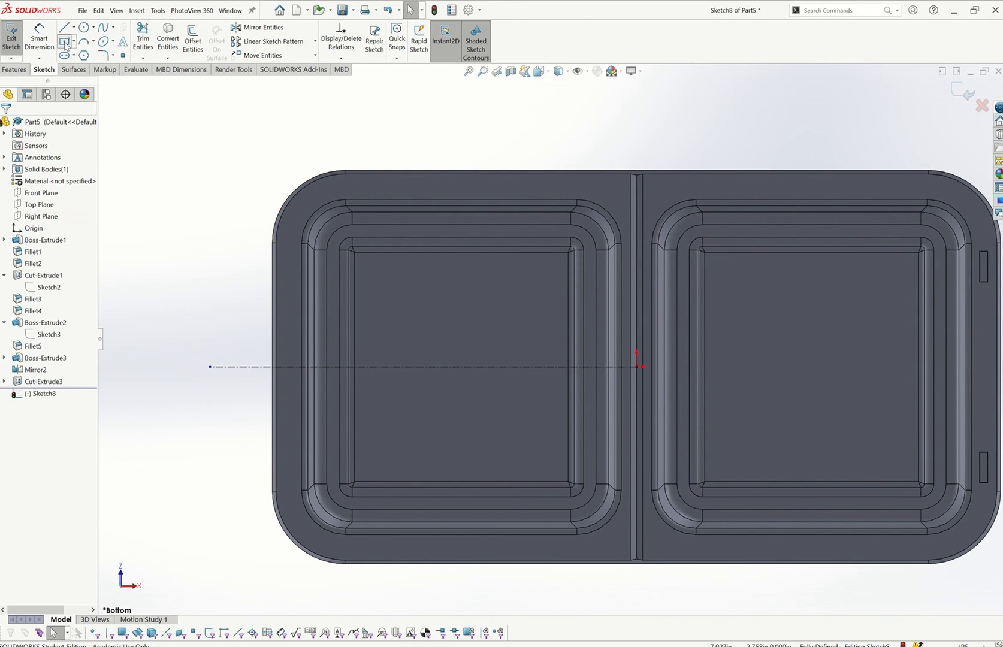
{"action": "left_click", "coordinate": [289, 291]}
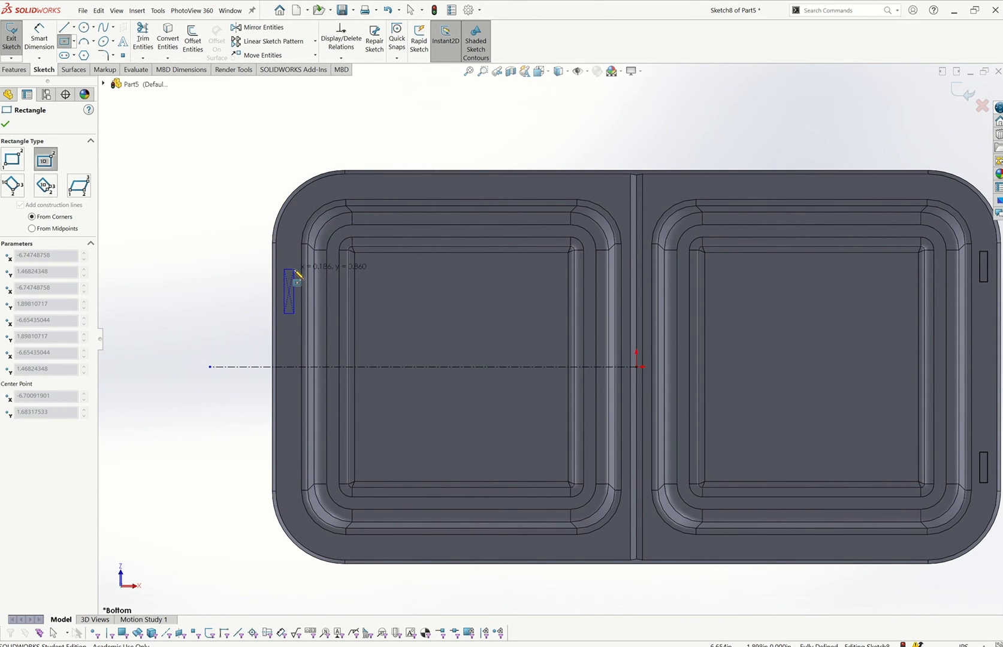
{"action": "left_click", "coordinate": [296, 276]}
Step: Dimension the rectangle's lower edge 1.65 in from the horizontal centerline
{"action": "scroll", "coordinate": [213, 262], "scroll_direction": "up", "scroll_amount": 2}
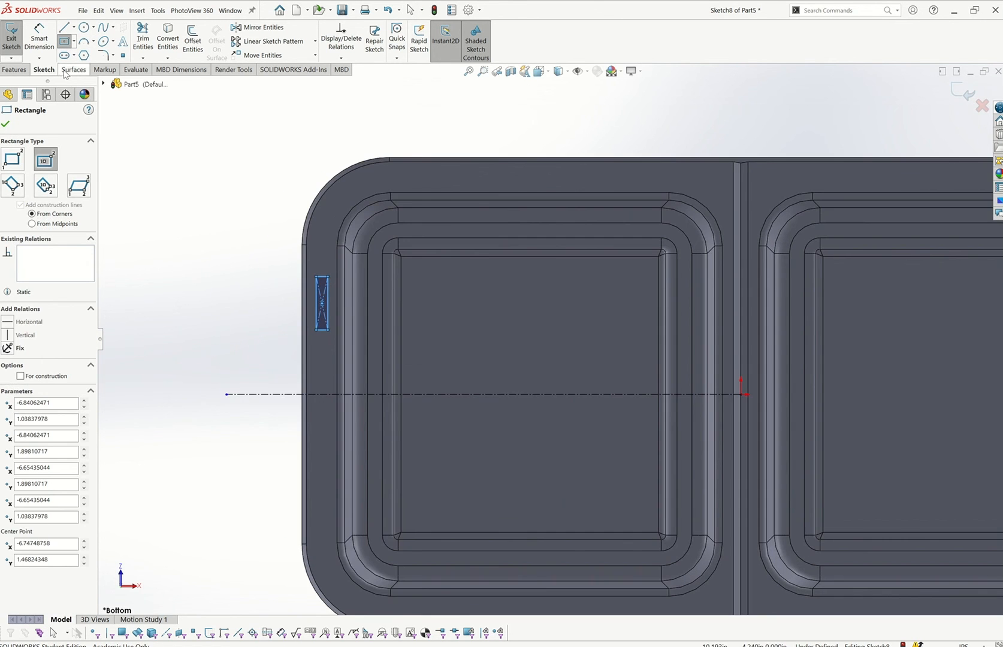
{"action": "left_click", "coordinate": [39, 37]}
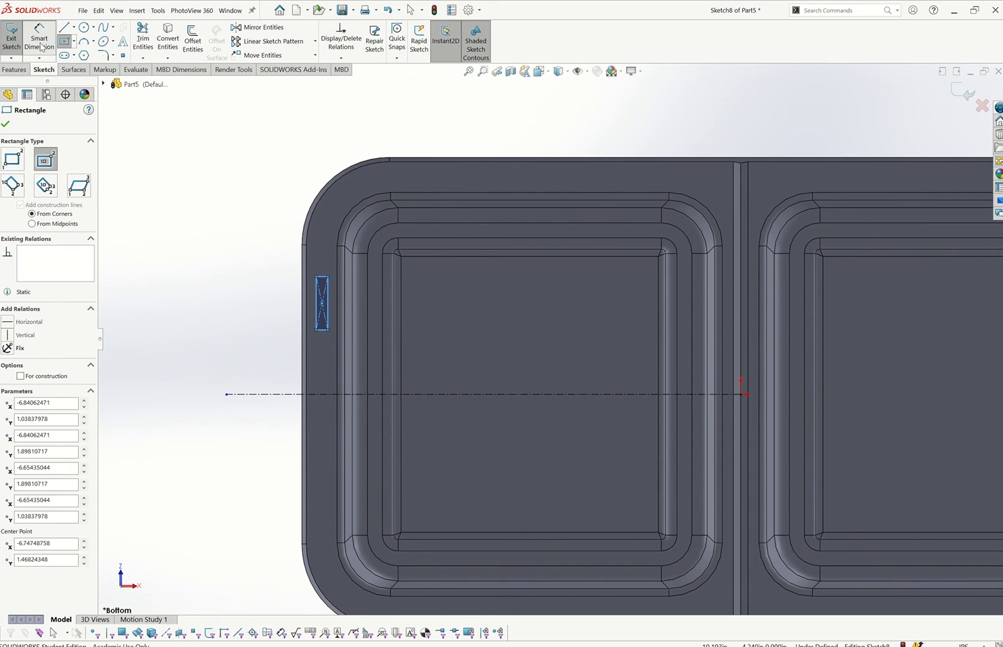
{"action": "left_click", "coordinate": [291, 395]}
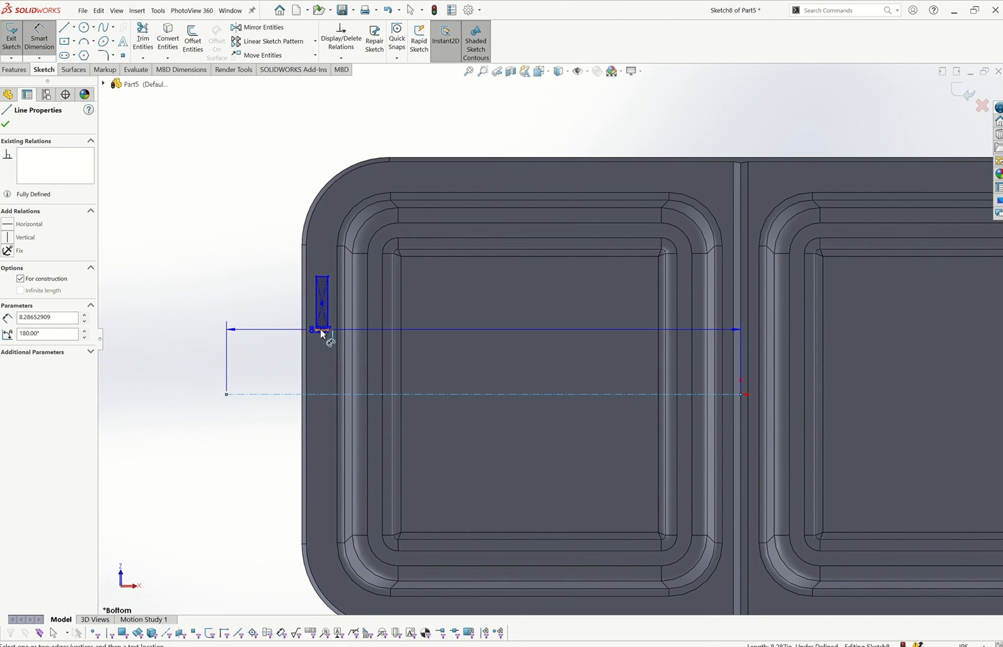
{"action": "left_click", "coordinate": [322, 330]}
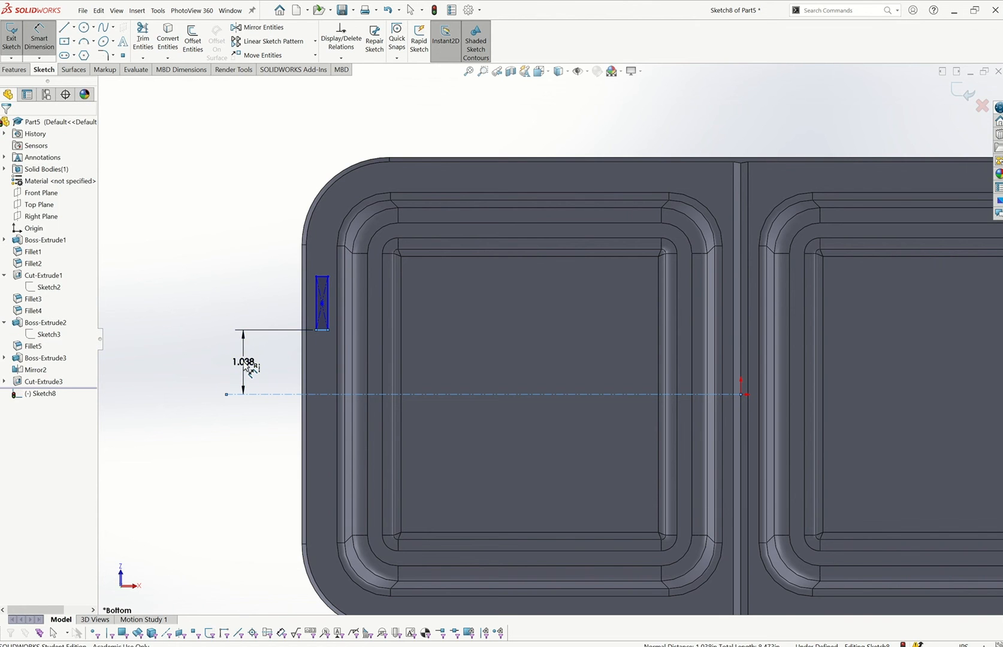
{"action": "left_click", "coordinate": [249, 366]}
{"action": "type", "text": "1"}
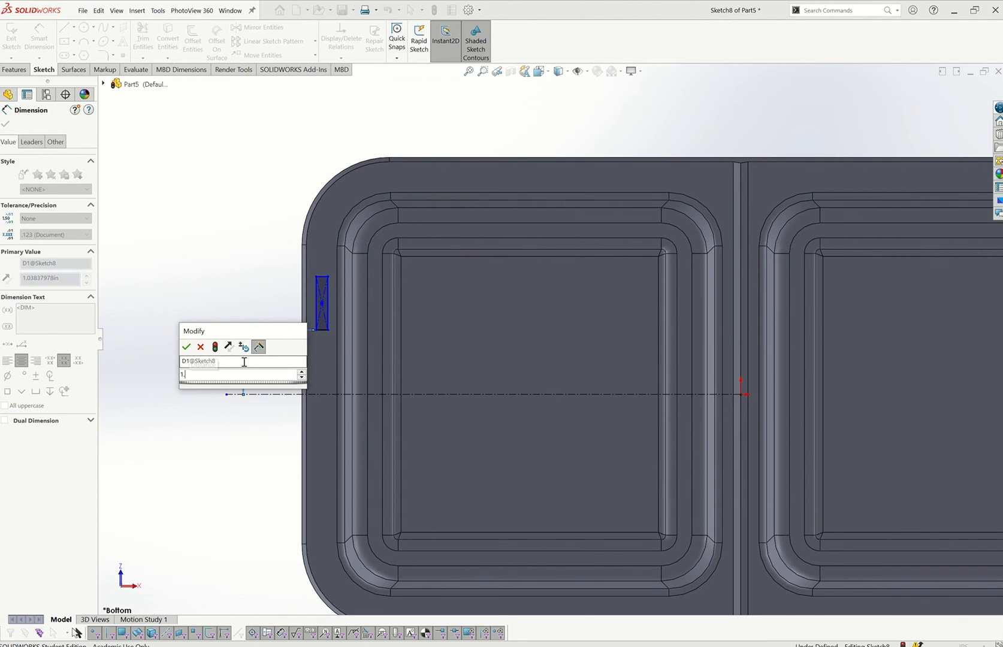
{"action": "type", "text": ".65"}
{"action": "key", "text": "Return"}
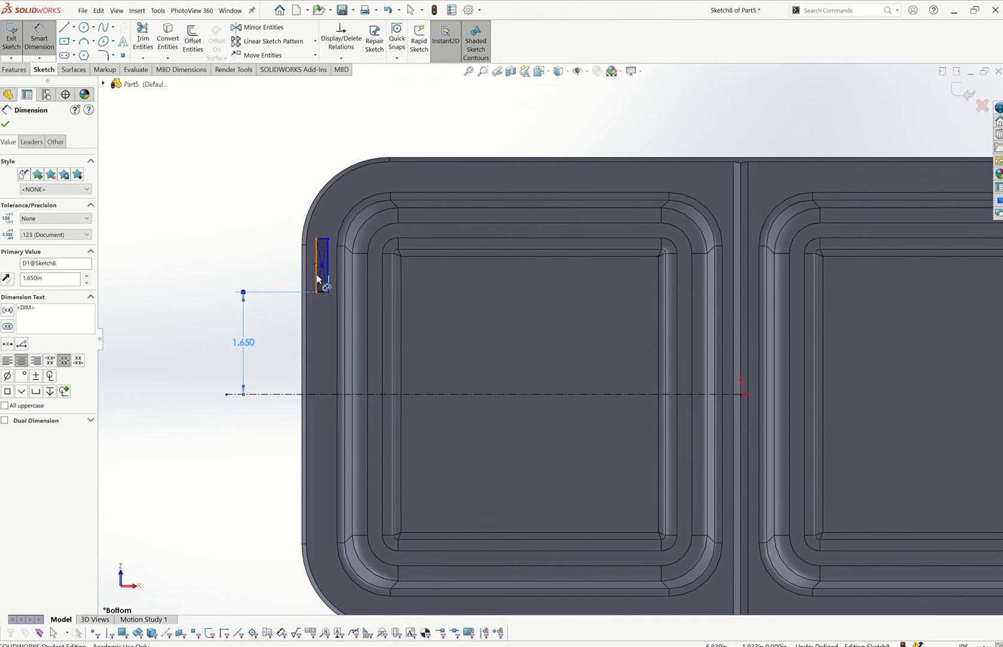
Step: Dimension the rectangle's outer long side 0.255 in from the flange's straight outer edge
{"action": "left_click", "coordinate": [318, 279]}
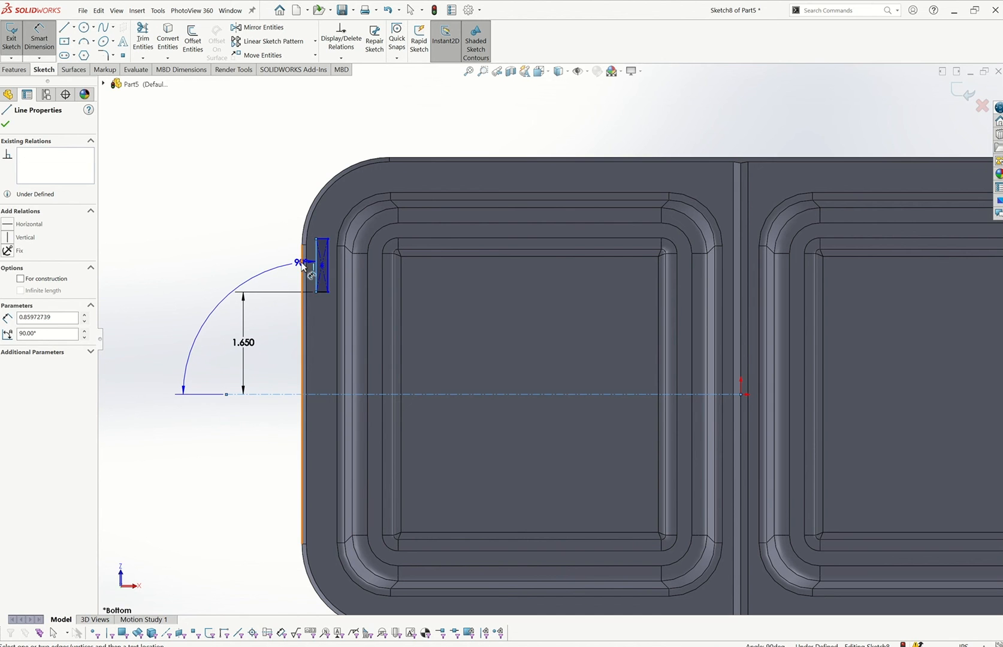
{"action": "left_click", "coordinate": [303, 267]}
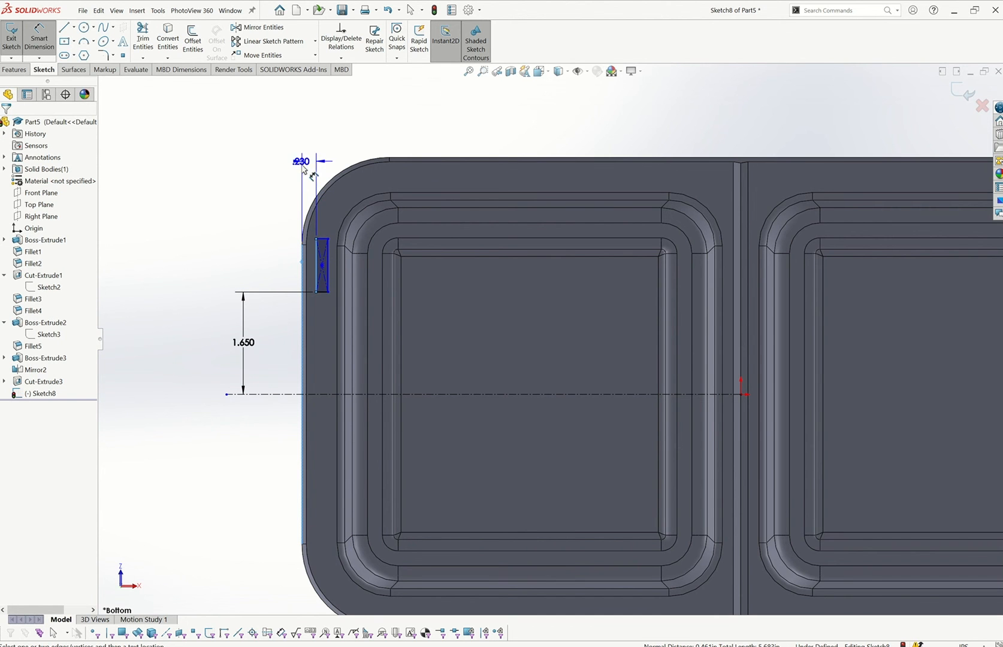
{"action": "scroll", "coordinate": [313, 221], "scroll_direction": "down", "scroll_amount": 1}
{"action": "scroll", "coordinate": [313, 221], "scroll_direction": "down", "scroll_amount": 2}
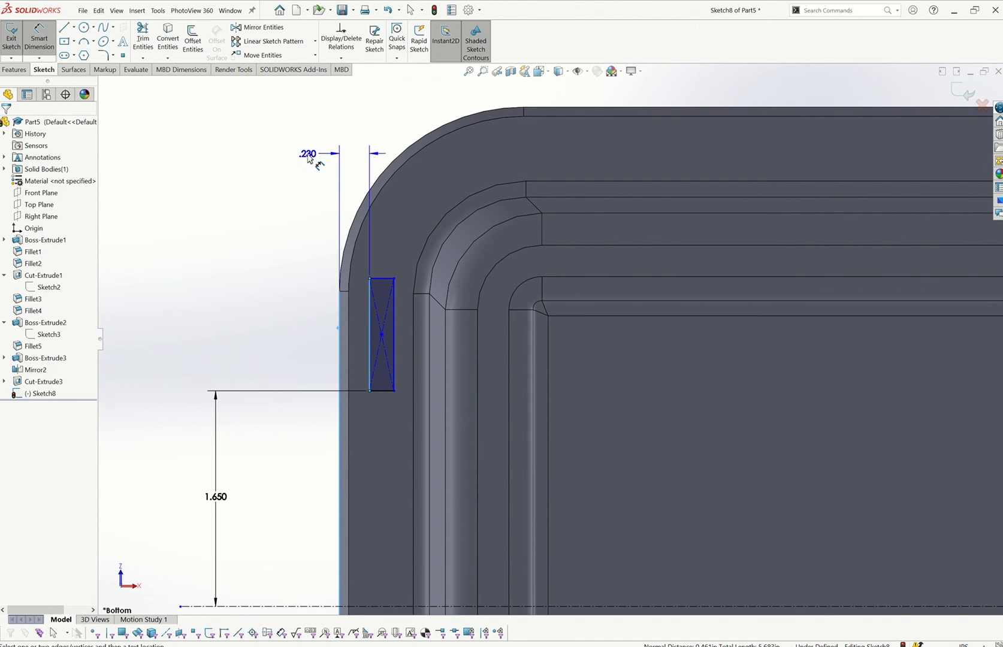
{"action": "left_click", "coordinate": [308, 156]}
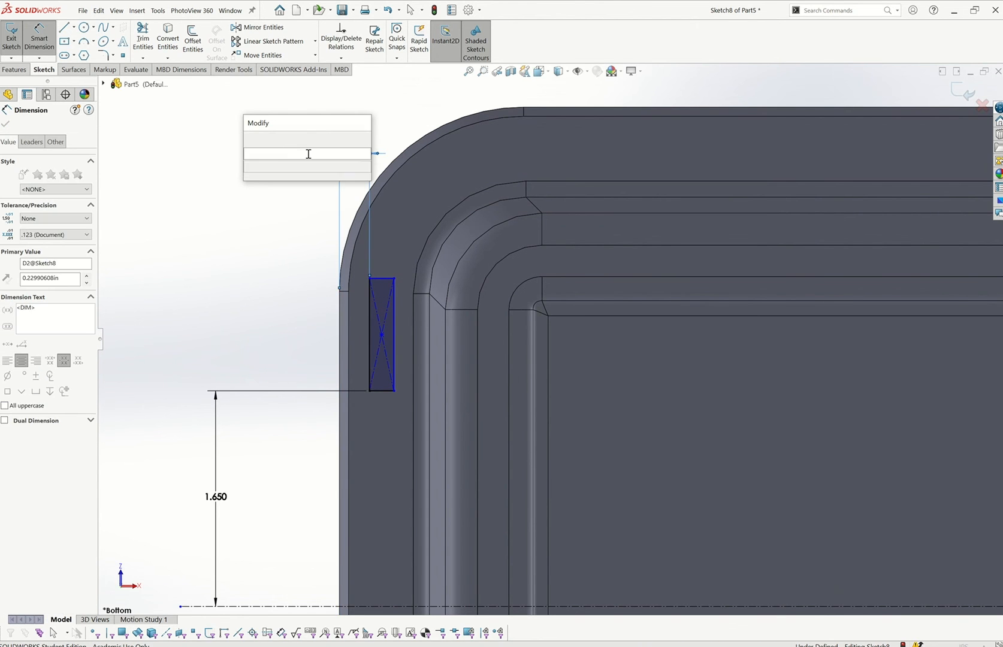
{"action": "type", "text": ".225"}
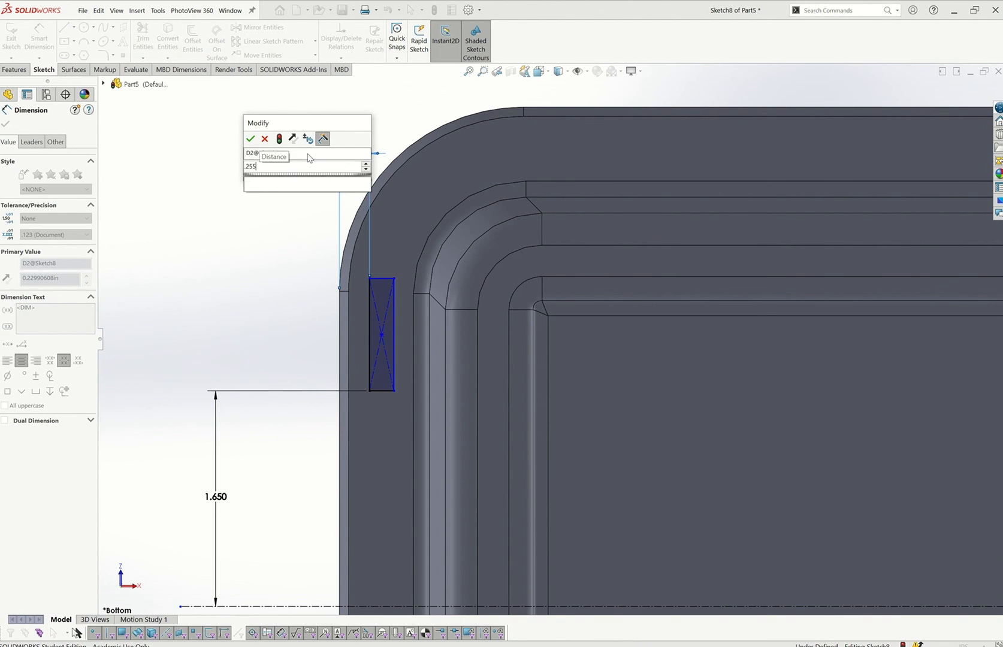
{"action": "key", "text": "Return"}
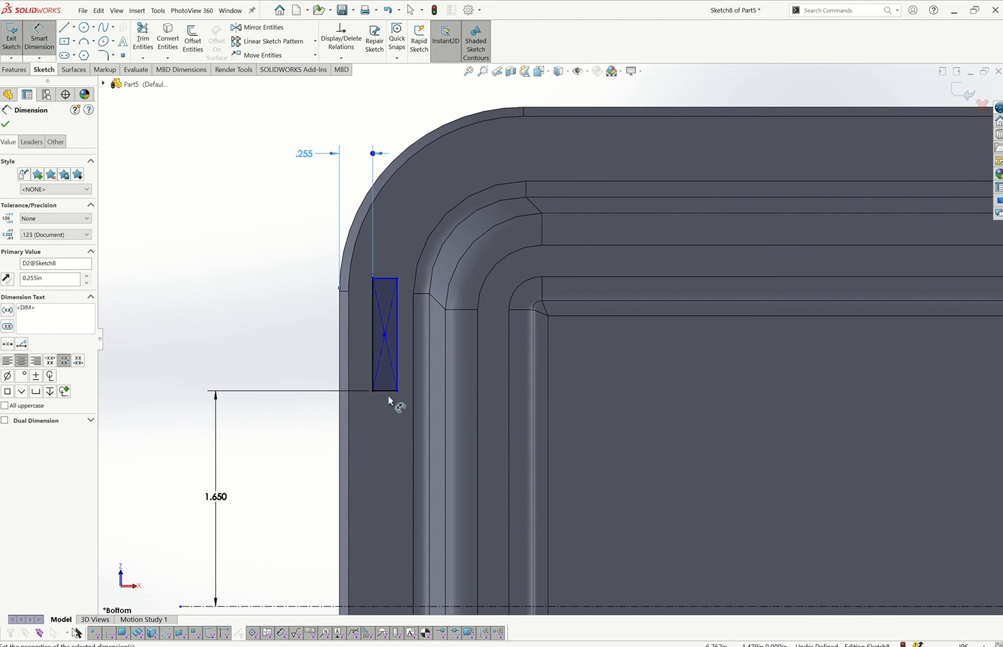
Step: Dimension the rectangle 0.15 in wide and 0.59 in tall
{"action": "left_click", "coordinate": [385, 391]}
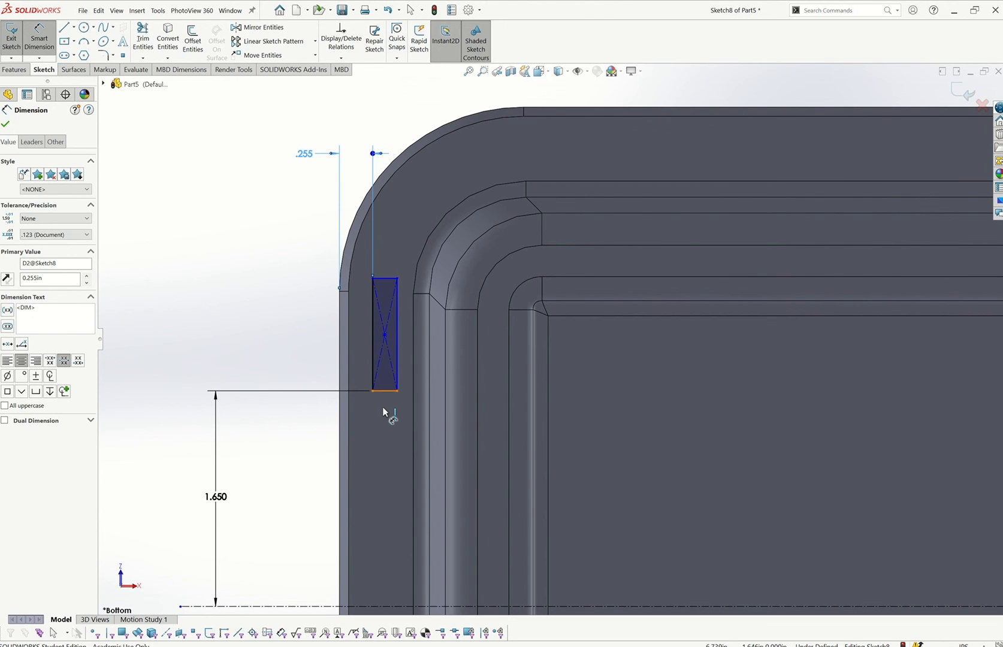
{"action": "left_click", "coordinate": [382, 431]}
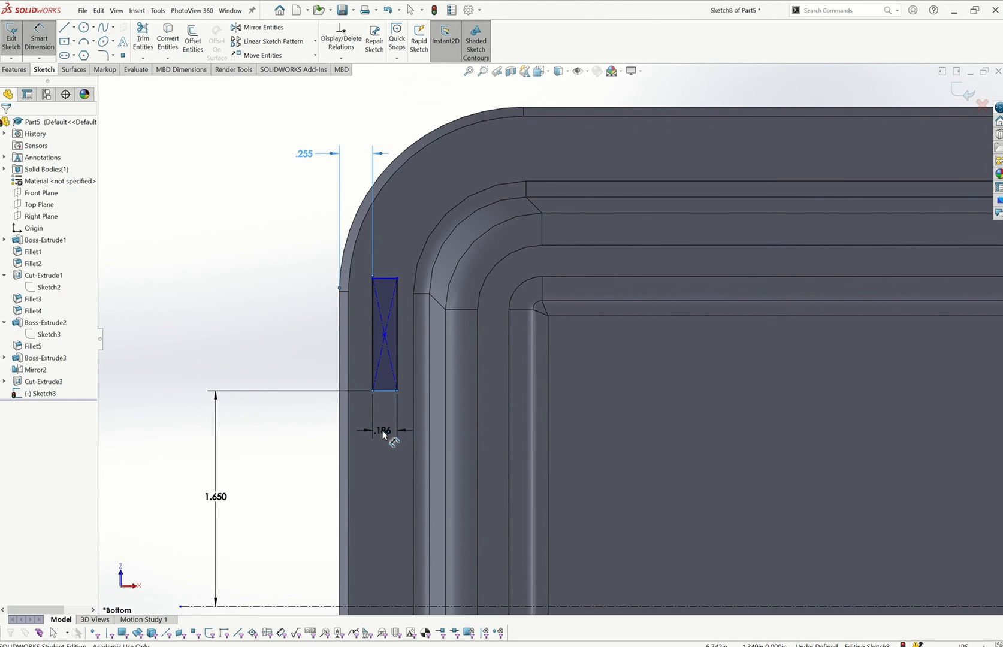
{"action": "type", "text": ".15"}
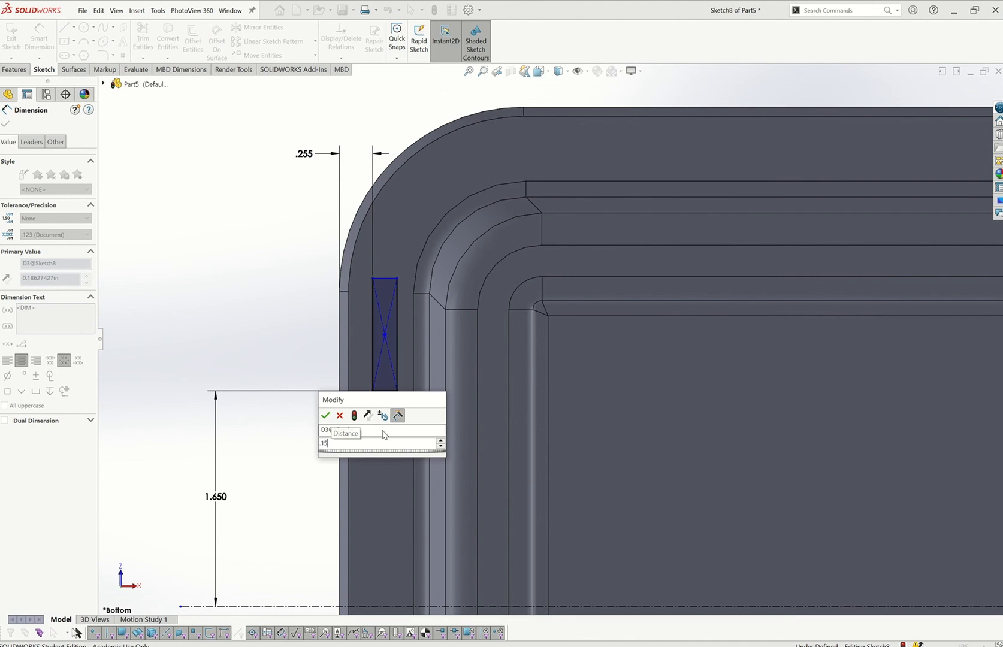
{"action": "key", "text": "Return"}
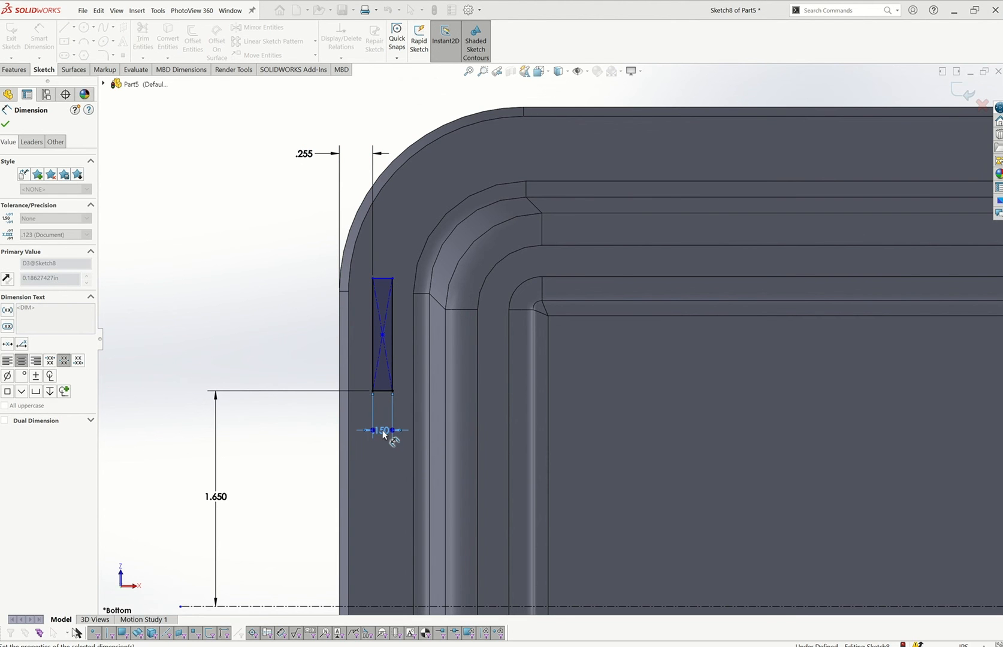
{"action": "left_click", "coordinate": [372, 359]}
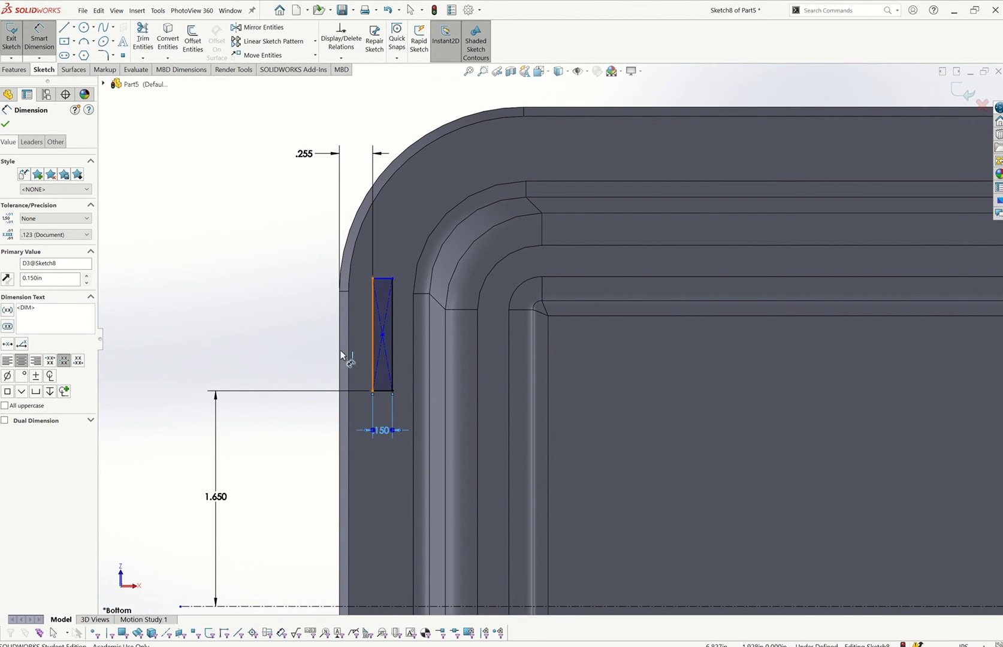
{"action": "left_click", "coordinate": [299, 349]}
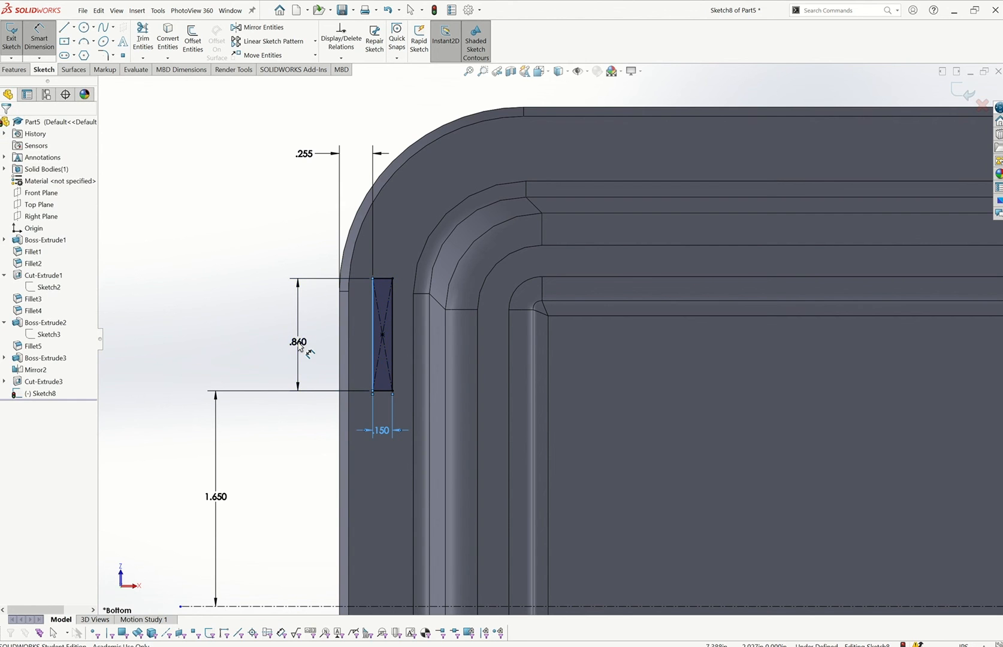
{"action": "type", "text": ".59"}
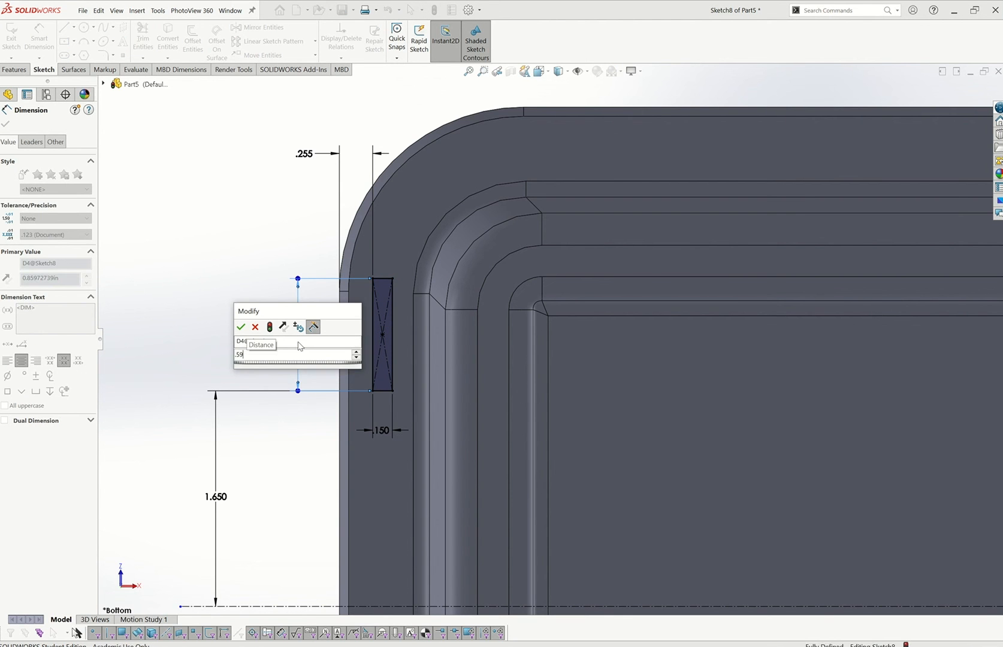
{"action": "key", "text": "Return"}
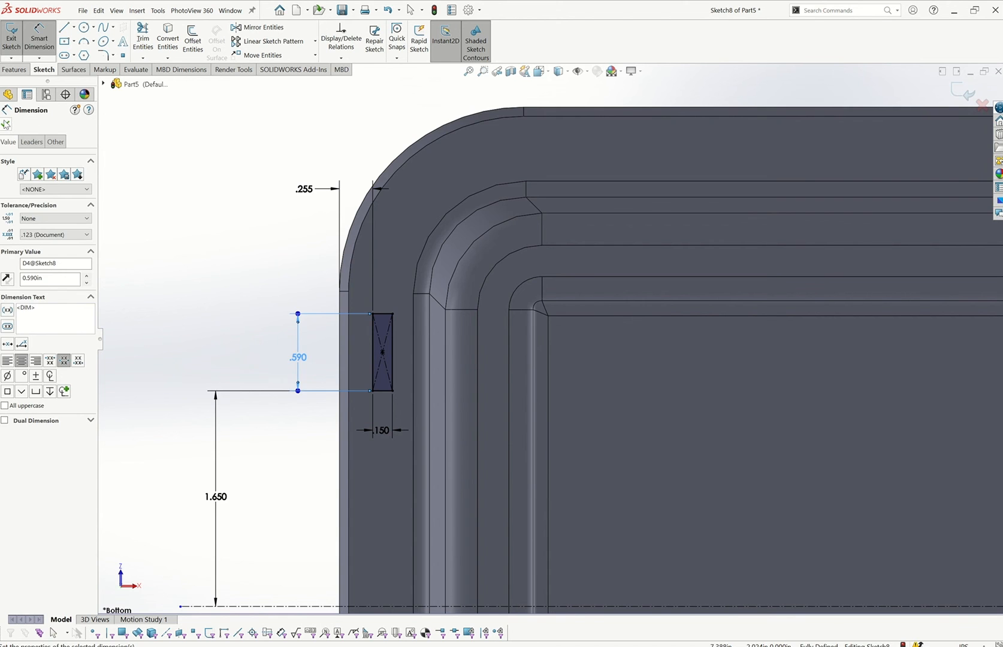
{"action": "key", "text": "Escape"}
Step: Mirror the small rectangle's four lines about the horizontal centerline, keeping the original
{"action": "scroll", "coordinate": [372, 393], "scroll_direction": "up", "scroll_amount": 5}
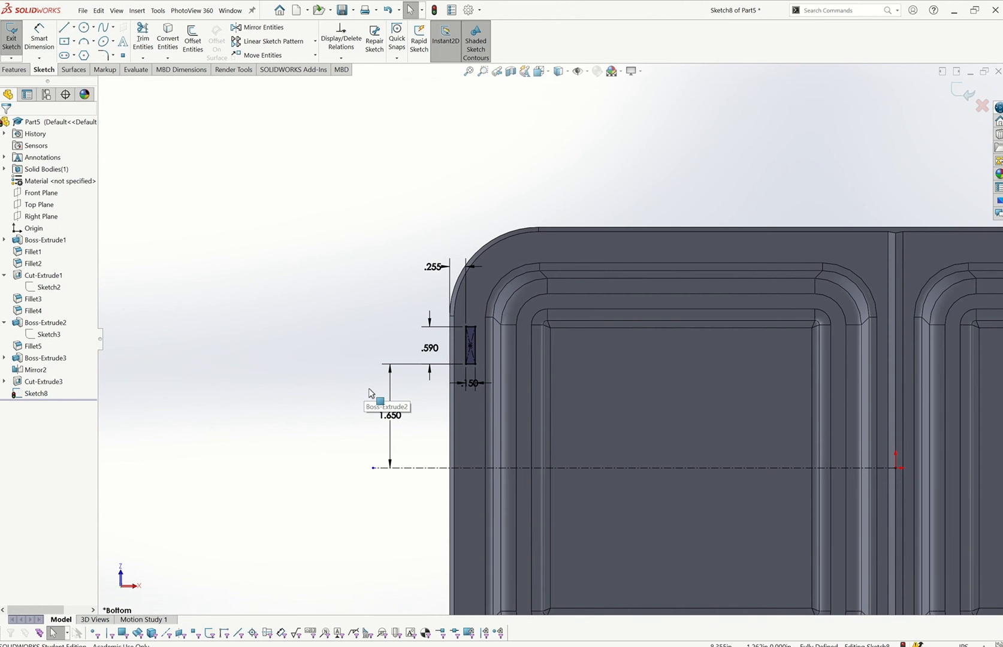
{"action": "left_click", "coordinate": [252, 27]}
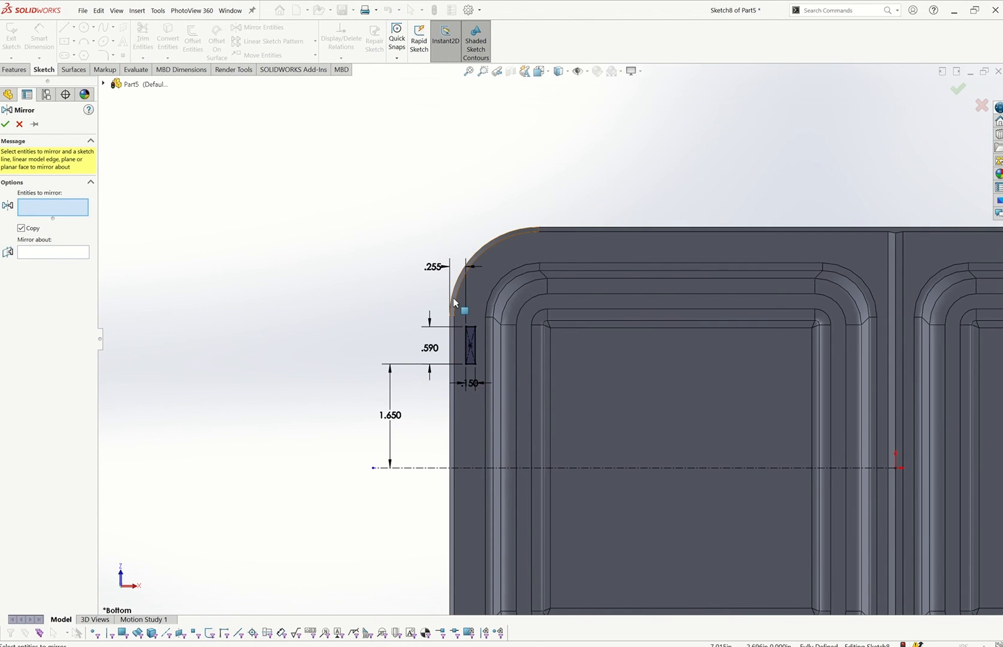
{"action": "scroll", "coordinate": [455, 305], "scroll_direction": "down", "scroll_amount": 3}
{"action": "scroll", "coordinate": [527, 367], "scroll_direction": "down", "scroll_amount": 3}
{"action": "left_click", "coordinate": [515, 394]}
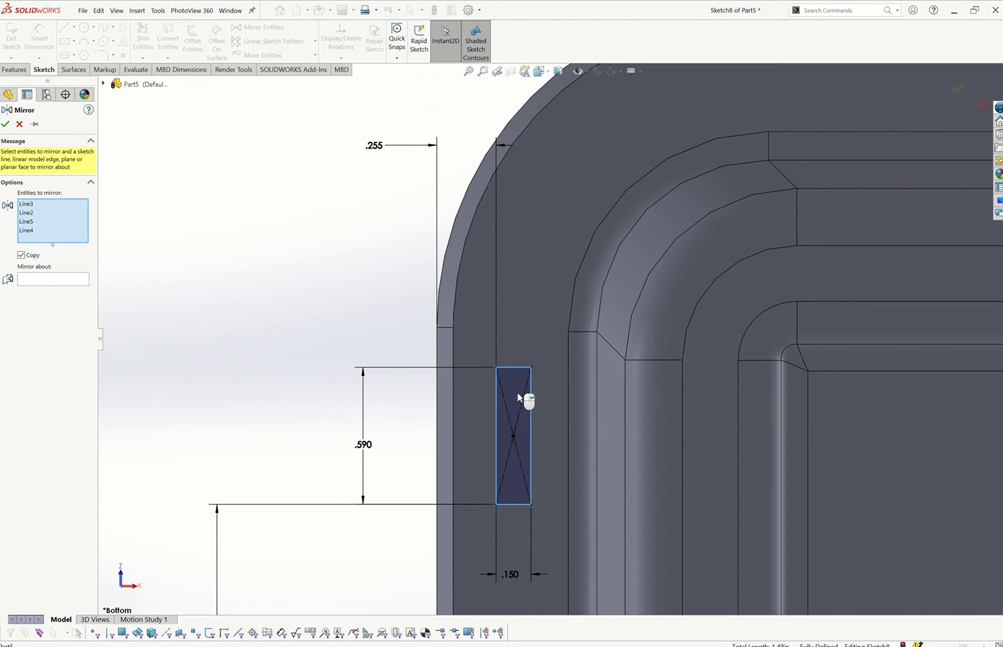
{"action": "scroll", "coordinate": [528, 408], "scroll_direction": "up", "scroll_amount": 4}
{"action": "scroll", "coordinate": [530, 430], "scroll_direction": "up", "scroll_amount": 3}
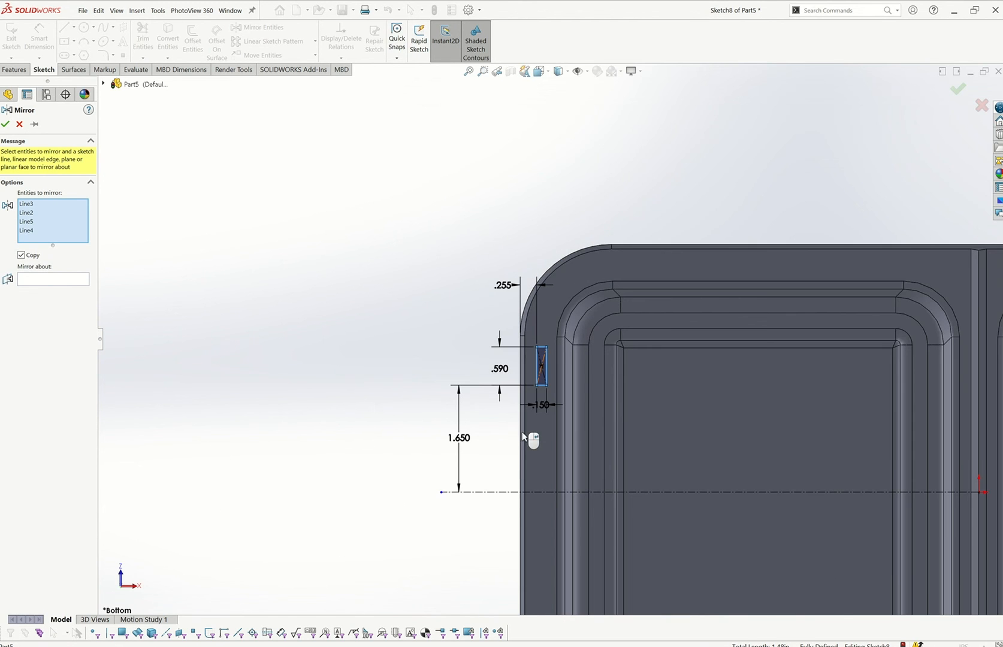
{"action": "left_click", "coordinate": [62, 278]}
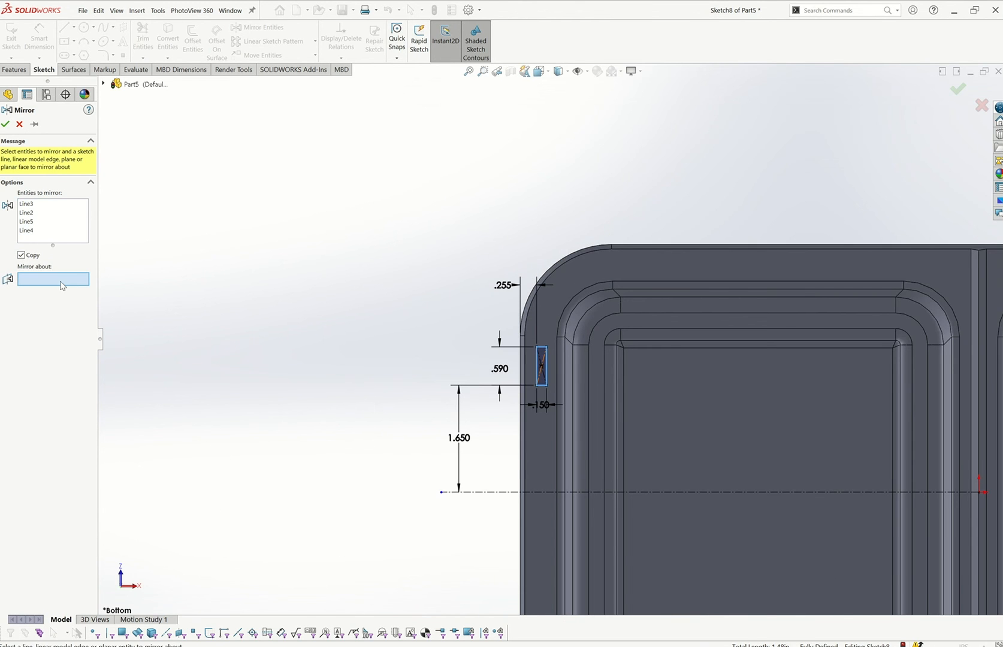
{"action": "left_click", "coordinate": [497, 493]}
{"action": "scroll", "coordinate": [533, 515], "scroll_direction": "up", "scroll_amount": 3}
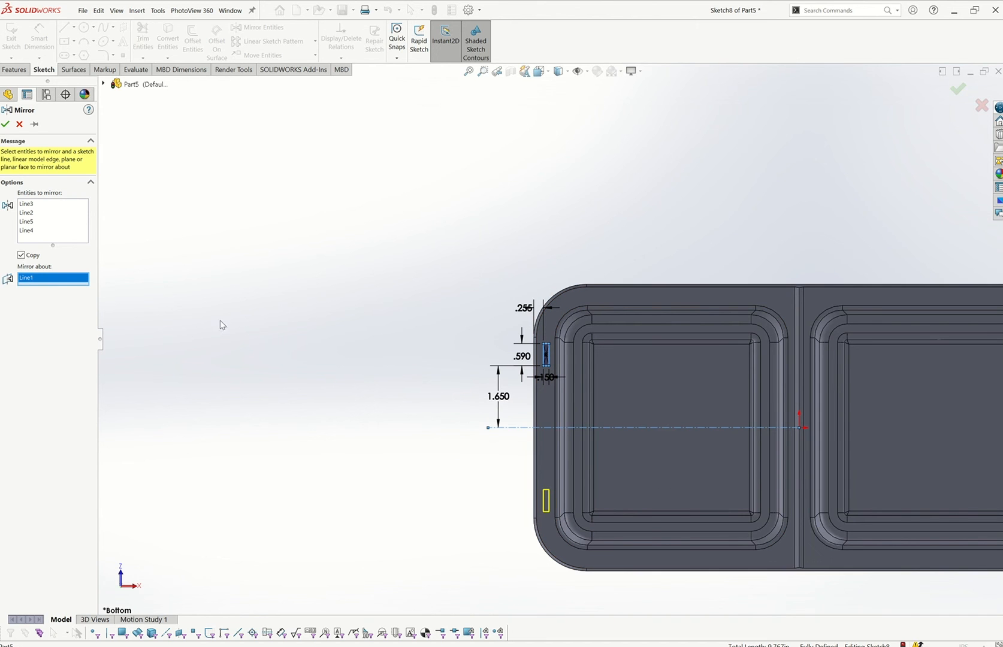
{"action": "left_click", "coordinate": [6, 124]}
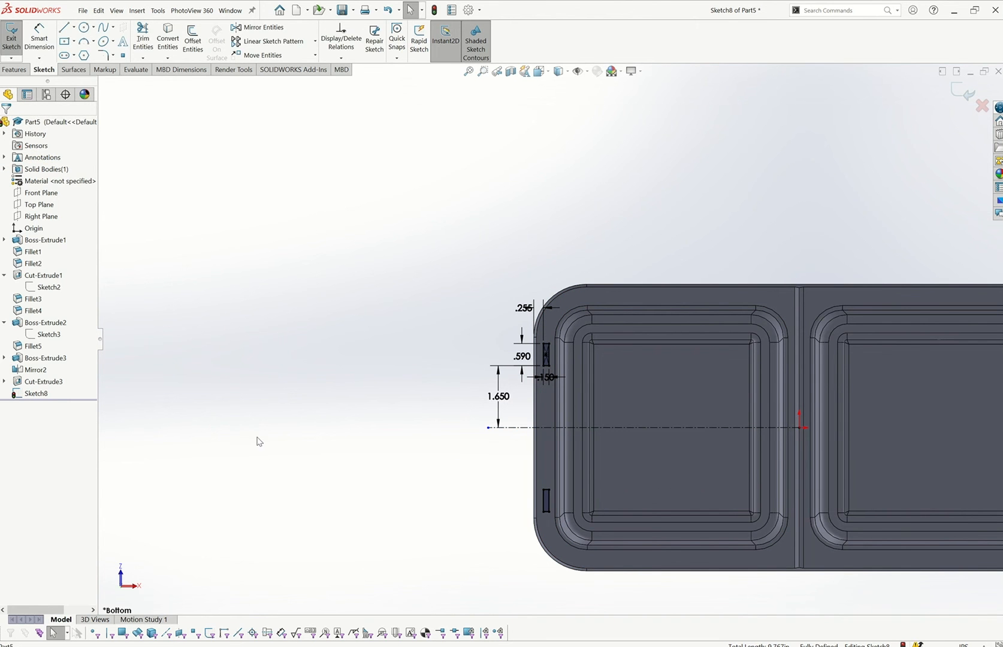
Step: Boss-extrude both rectangles blind 0.14 in from the flange with a 3° draft, merged with the body
{"action": "left_click", "coordinate": [15, 70]}
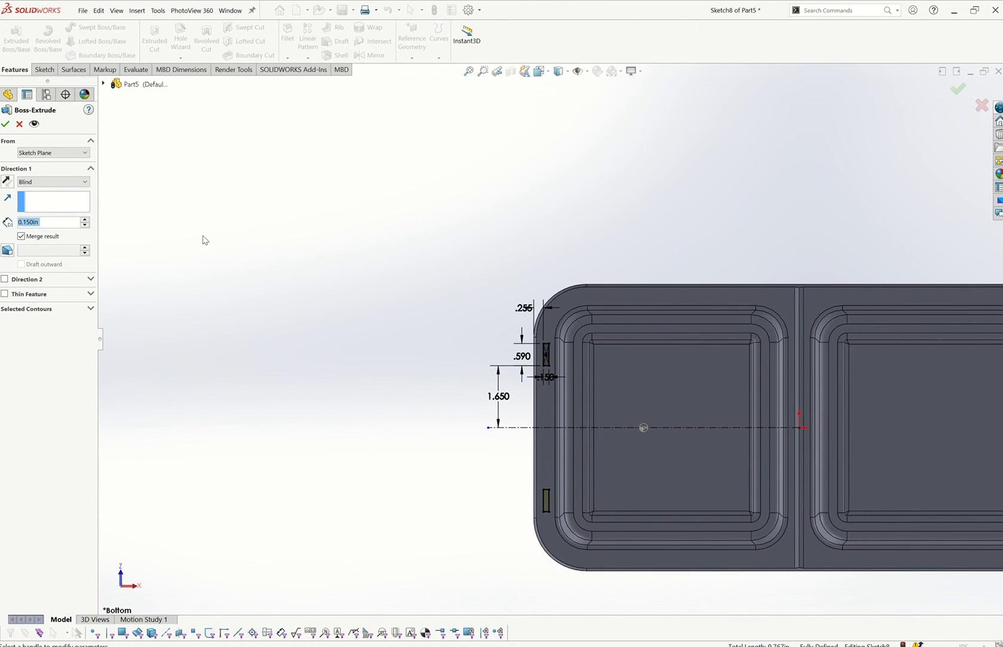
{"action": "left_click_drag", "start_coordinate": [59, 223], "coordinate": [1, 226]}
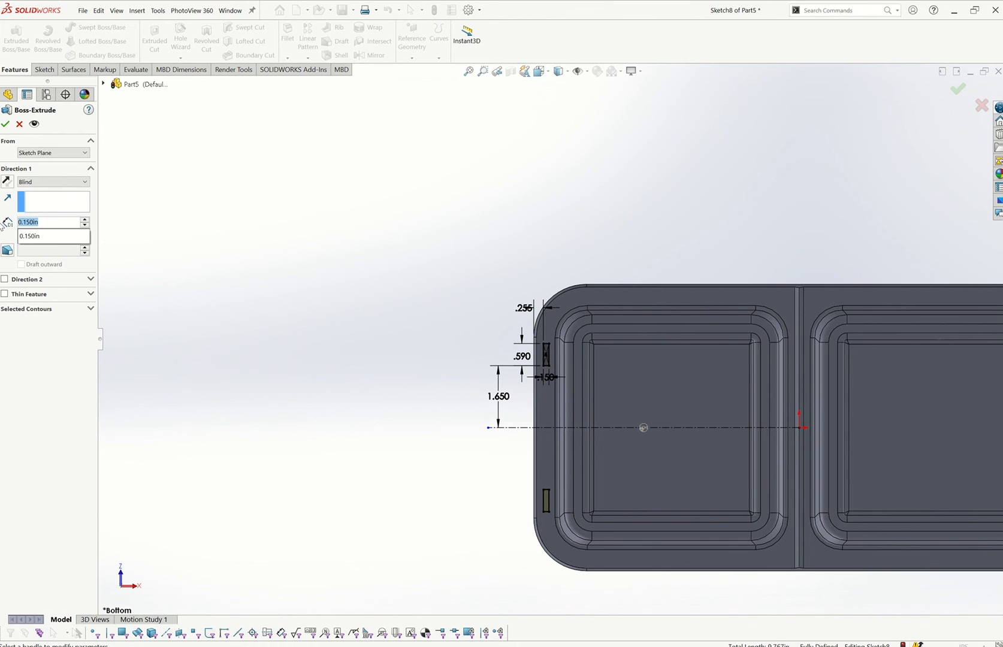
{"action": "type", "text": ".14"}
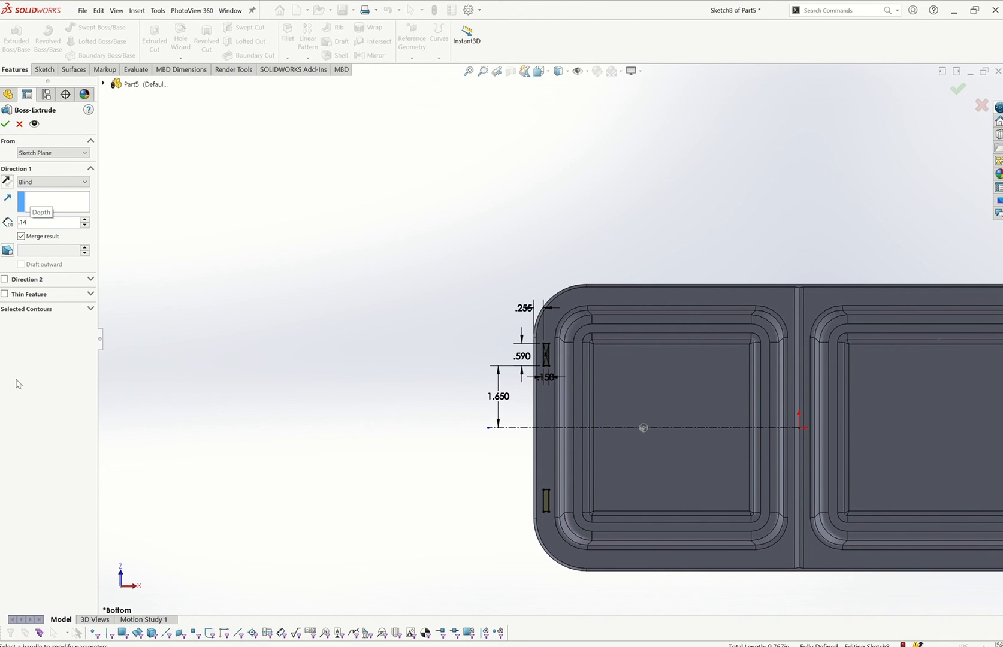
{"action": "left_click", "coordinate": [7, 250]}
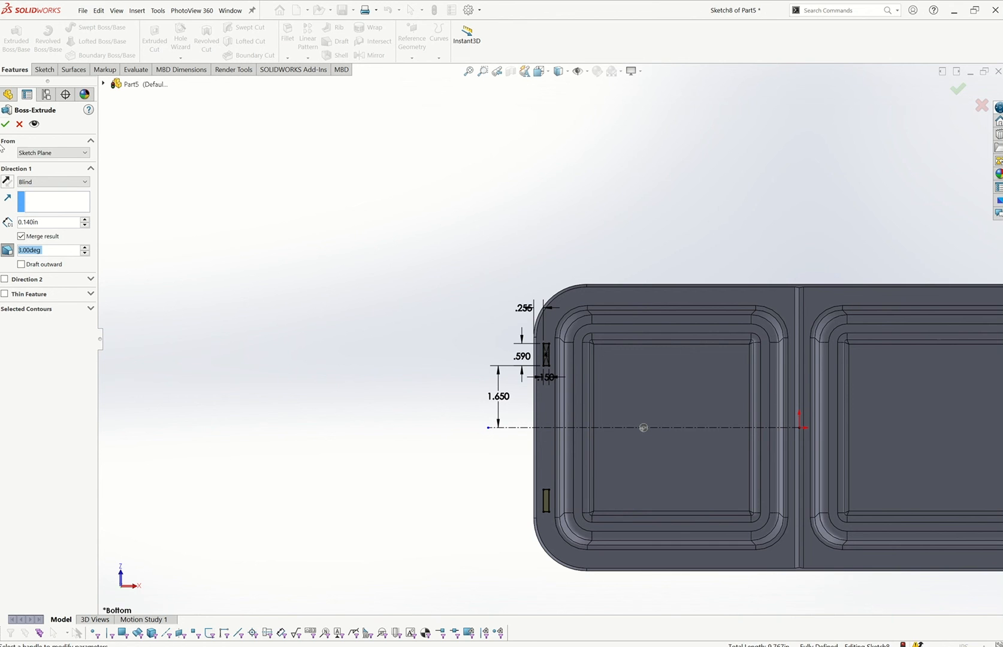
{"action": "left_click", "coordinate": [5, 125]}
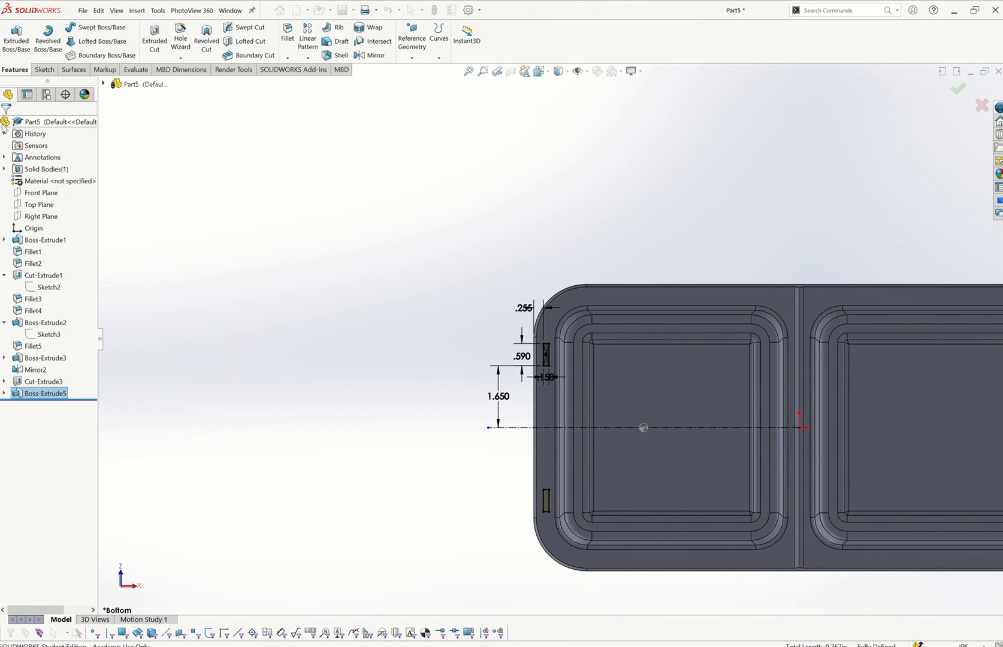
Step: Fillet all edges of the small rectangular bosses and the matching rectangular cuts on the flange with a 0.032 in radius
{"action": "middle_click_drag", "start_coordinate": [538, 271], "coordinate": [573, 365]}
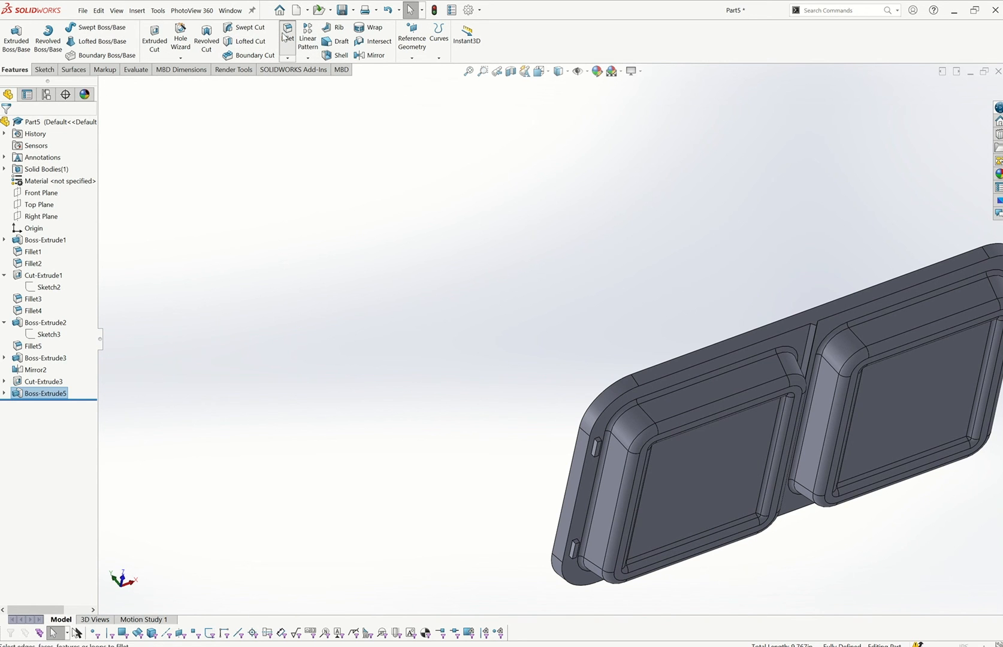
{"action": "left_click", "coordinate": [285, 36]}
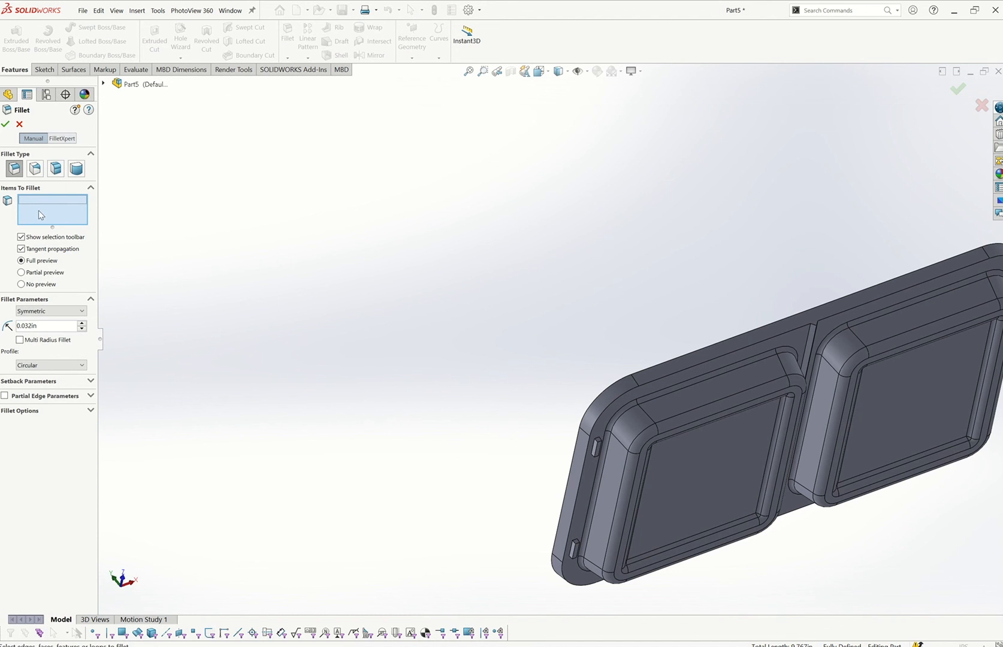
{"action": "left_click", "coordinate": [103, 84]}
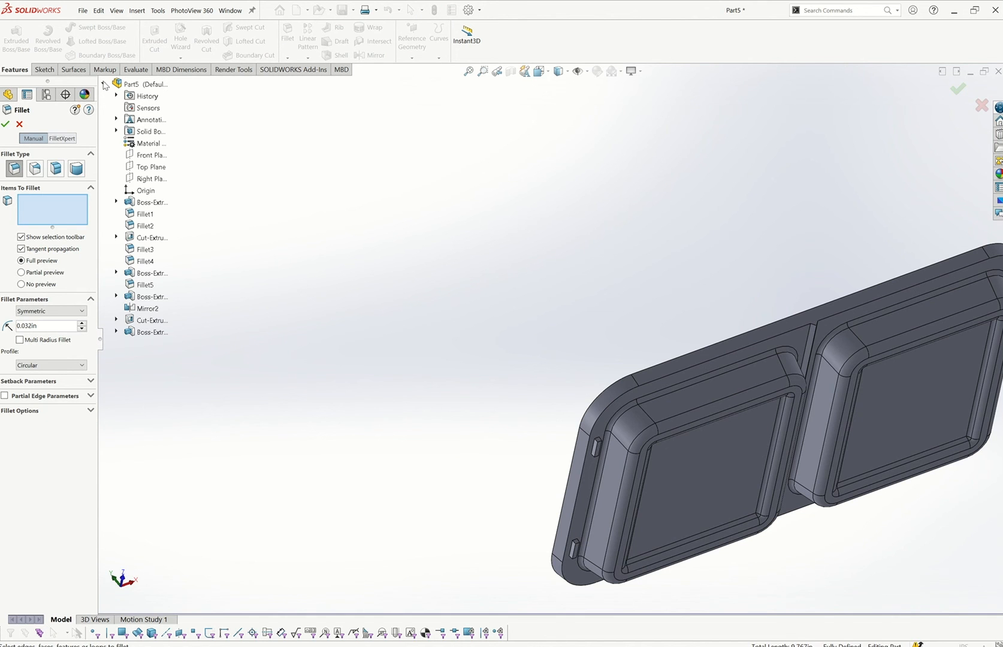
{"action": "left_click", "coordinate": [148, 334]}
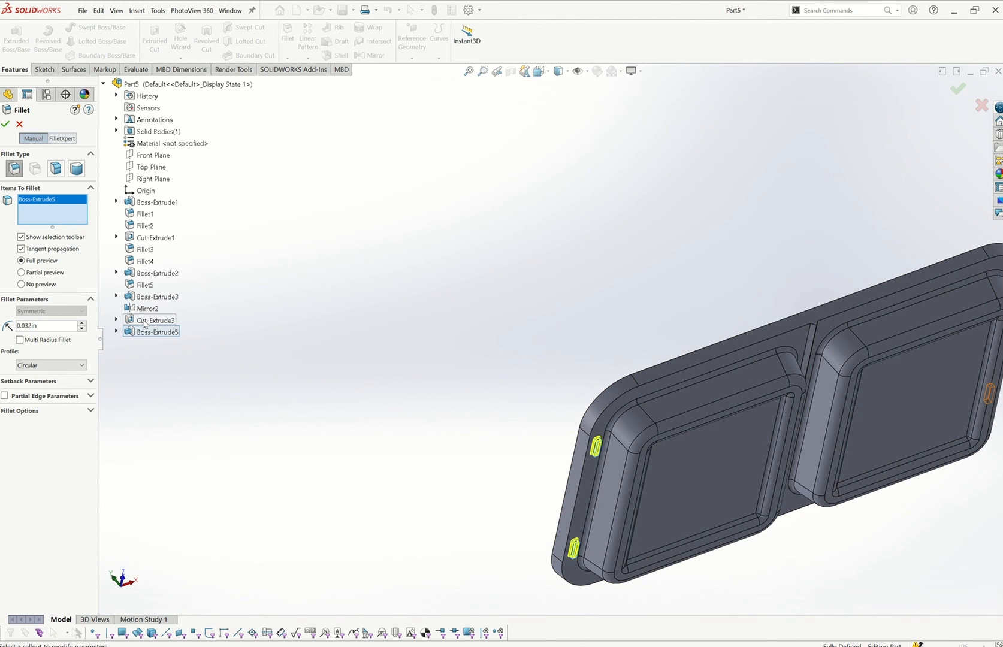
{"action": "left_click", "coordinate": [146, 322]}
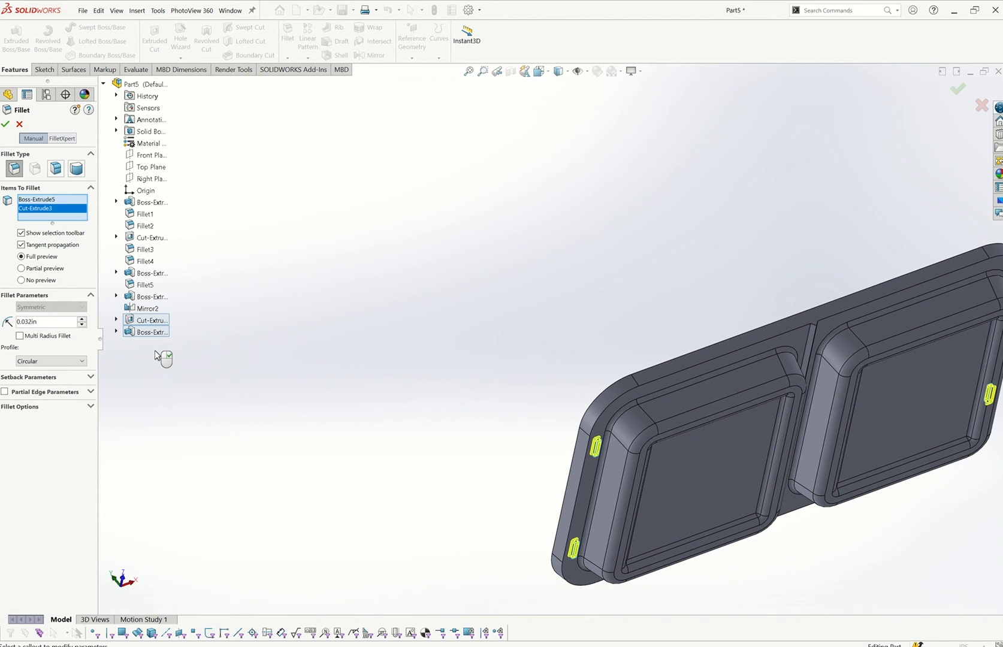
{"action": "scroll", "coordinate": [358, 389], "scroll_direction": "up", "scroll_amount": 2}
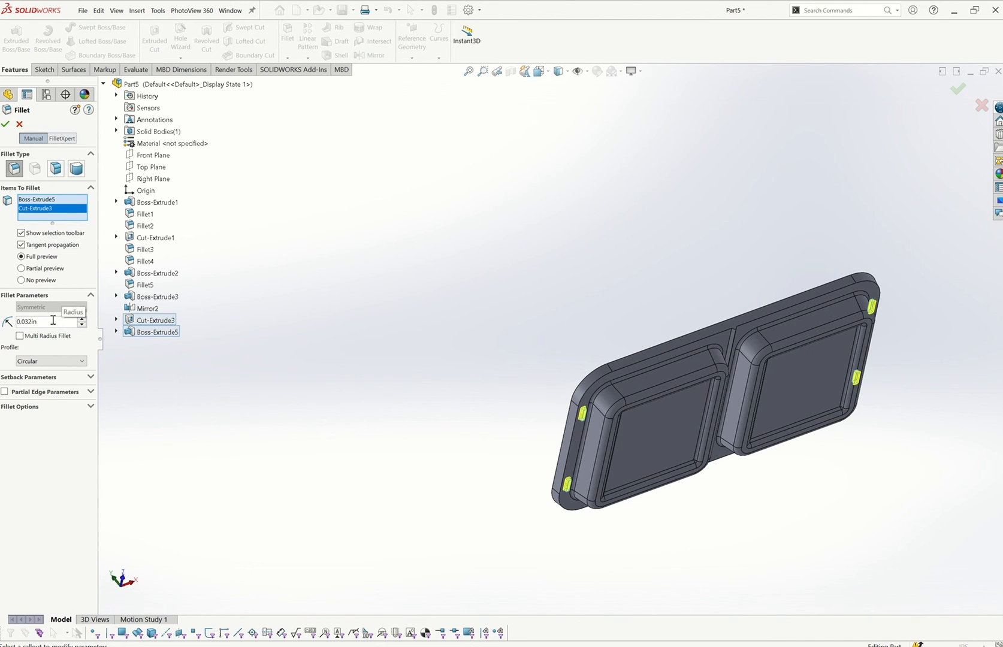
{"action": "key", "text": "BackSpace"}
{"action": "key", "text": "BackSpace"}
{"action": "key", "text": "BackSpace"}
{"action": "key", "text": "BackSpace"}
{"action": "key", "text": "BackSpace"}
{"action": "key", "text": "BackSpace"}
{"action": "key", "text": "BackSpace"}
{"action": "type", "text": ".0"}
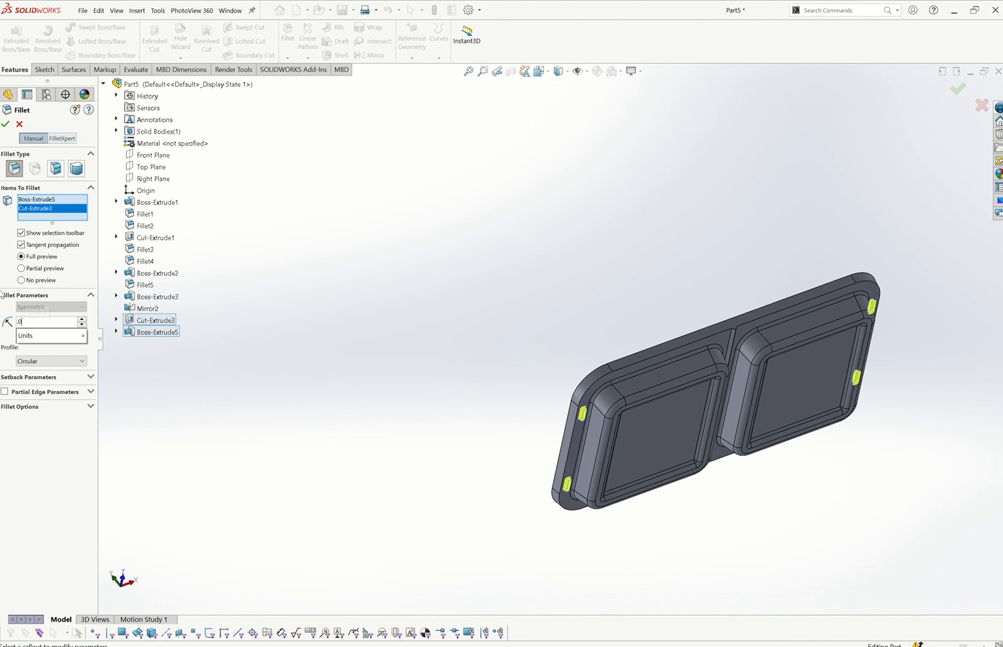
{"action": "type", "text": "32"}
{"action": "key", "text": "Return"}
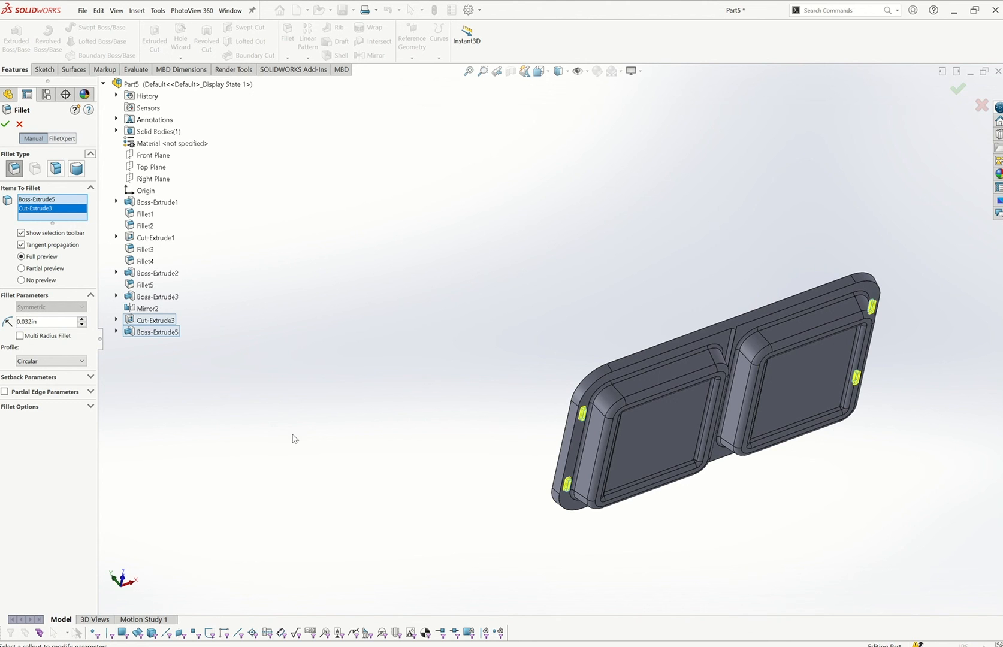
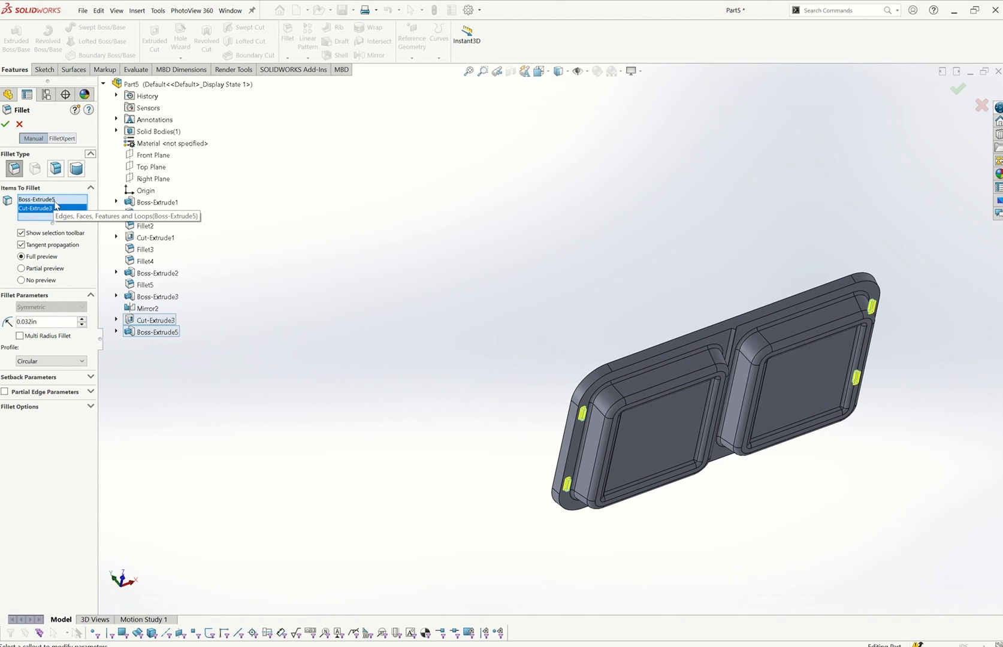
{"action": "left_click", "coordinate": [7, 125]}
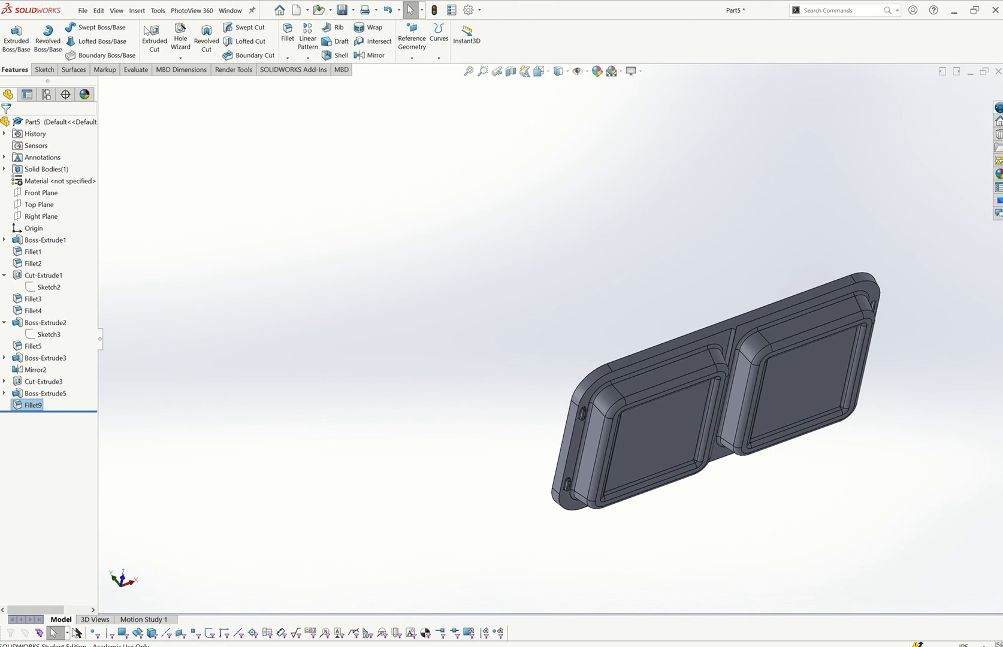
Step: Set up a 0.025 in thick shell with the body's large flat top face as a face to remove
{"action": "left_click", "coordinate": [333, 57]}
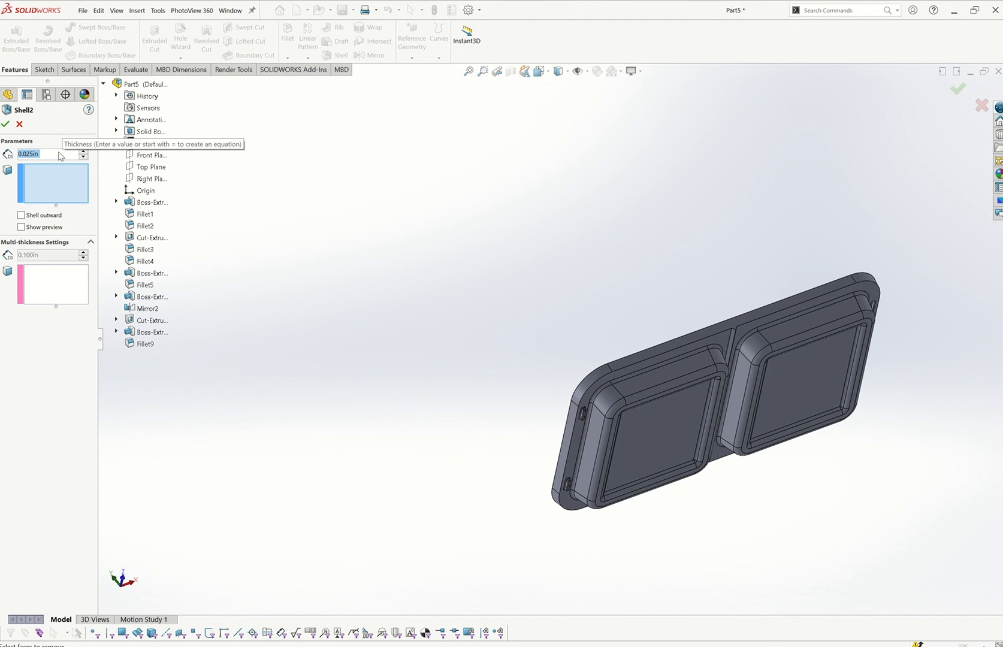
{"action": "left_click_drag", "start_coordinate": [61, 157], "coordinate": [3, 161]}
{"action": "type", "text": ".025"}
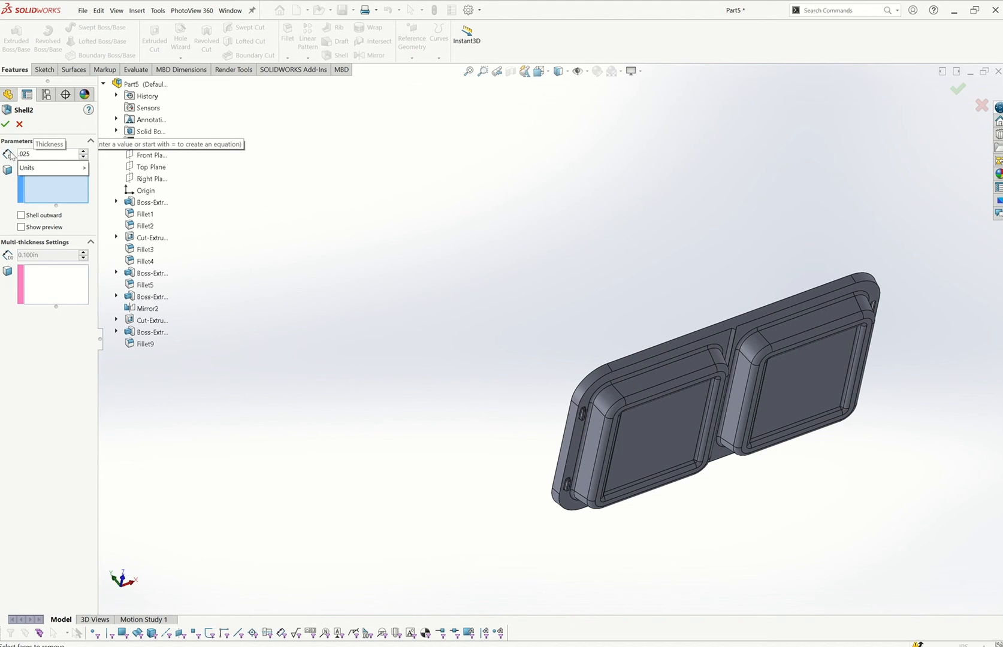
{"action": "key", "text": "Return"}
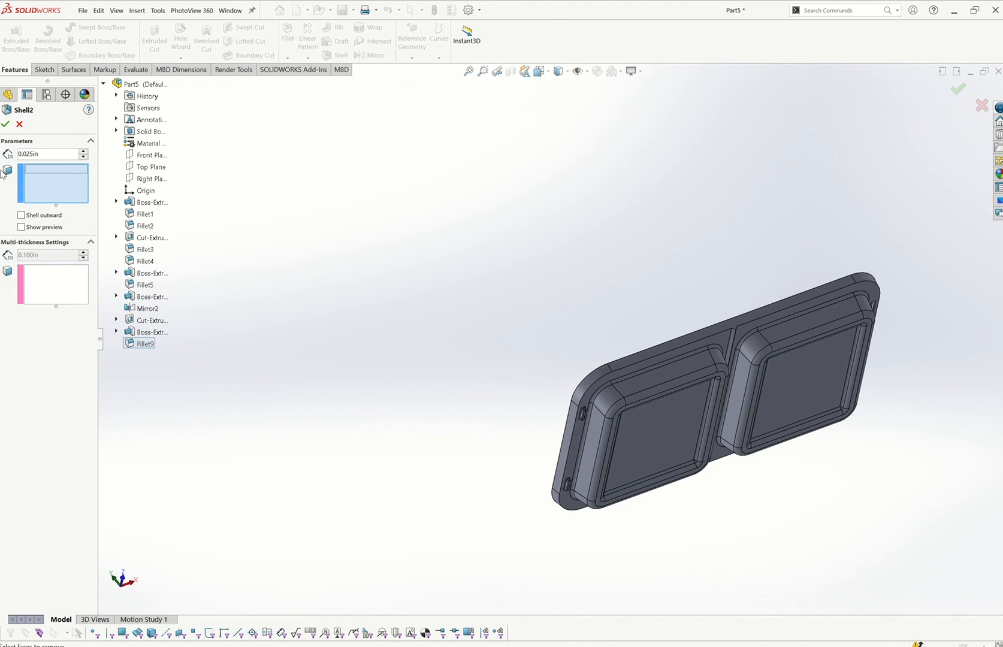
{"action": "middle_click_drag", "start_coordinate": [598, 318], "coordinate": [642, 410]}
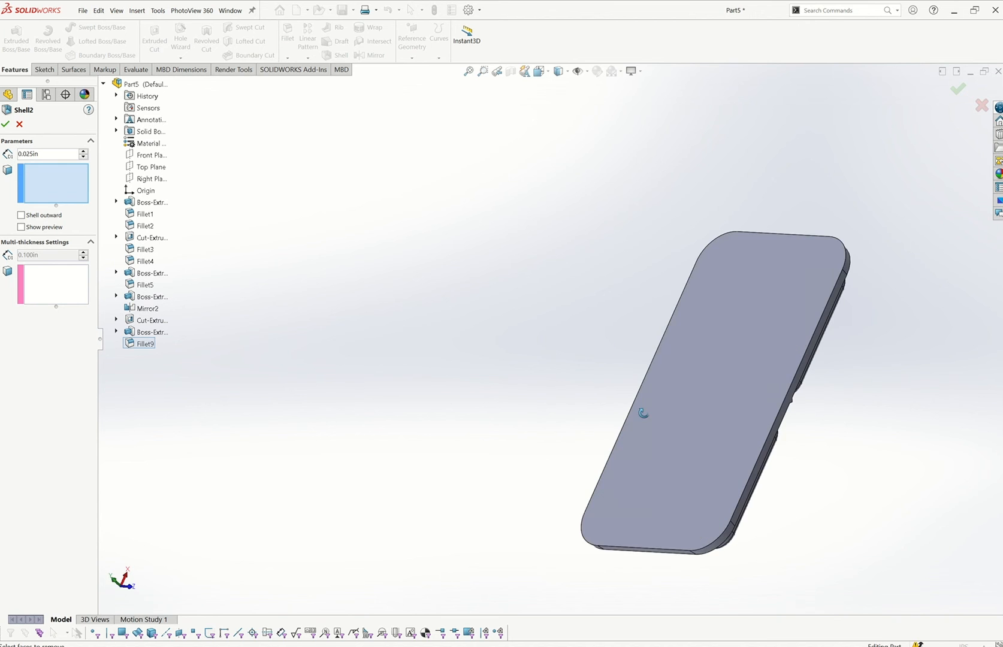
{"action": "left_click", "coordinate": [710, 447]}
Step: Add the flange's four straight side faces and four corner faces to the shell's removed faces and complete the shell
{"action": "middle_click_drag", "start_coordinate": [824, 515], "coordinate": [736, 462]}
{"action": "scroll", "coordinate": [736, 462], "scroll_direction": "down", "scroll_amount": 3}
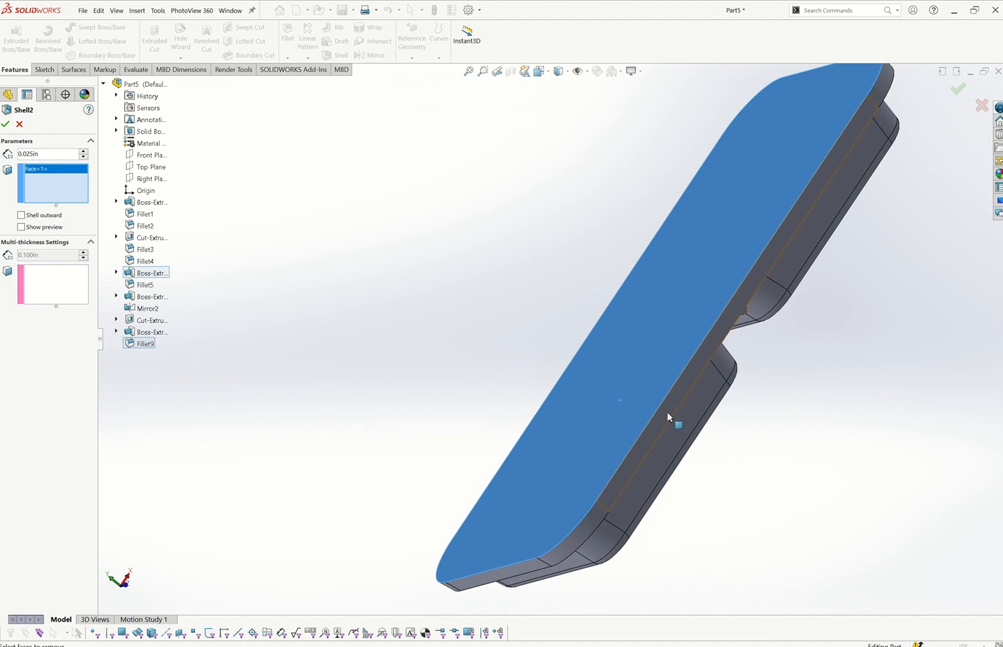
{"action": "left_click", "coordinate": [667, 412]}
{"action": "left_click", "coordinate": [590, 518]}
{"action": "left_click", "coordinate": [539, 563]}
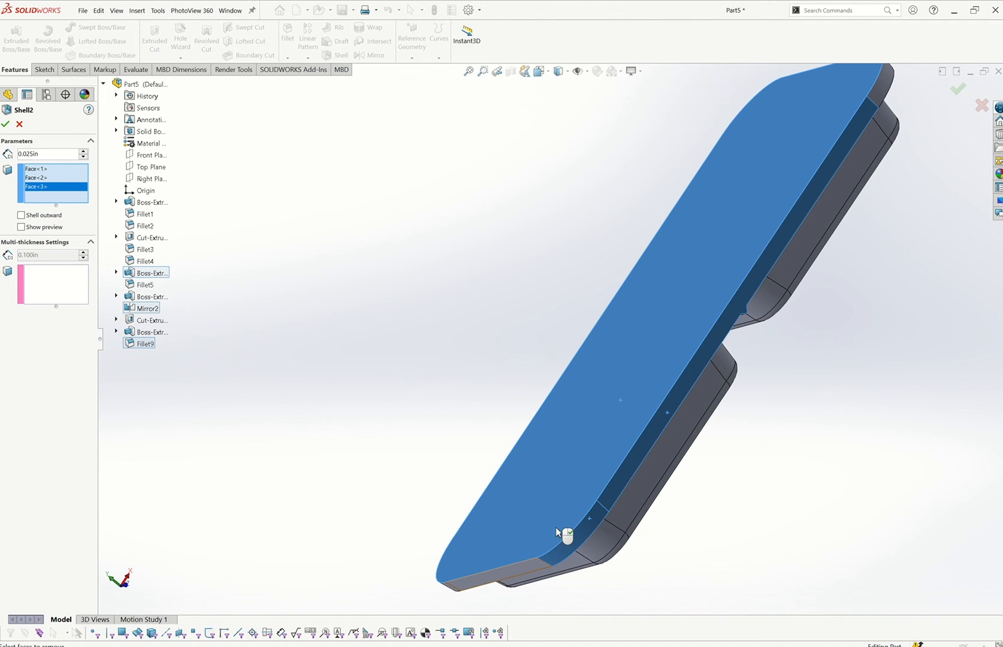
{"action": "left_click", "coordinate": [856, 159]}
{"action": "scroll", "coordinate": [860, 142], "scroll_direction": "up", "scroll_amount": 3}
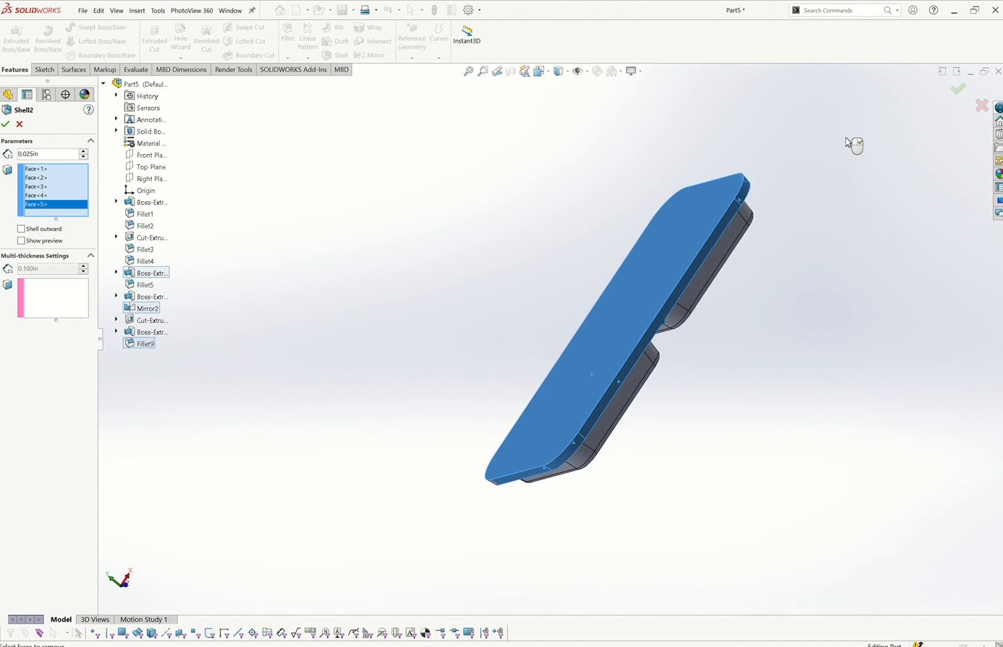
{"action": "middle_click_drag", "start_coordinate": [853, 146], "coordinate": [675, 432]}
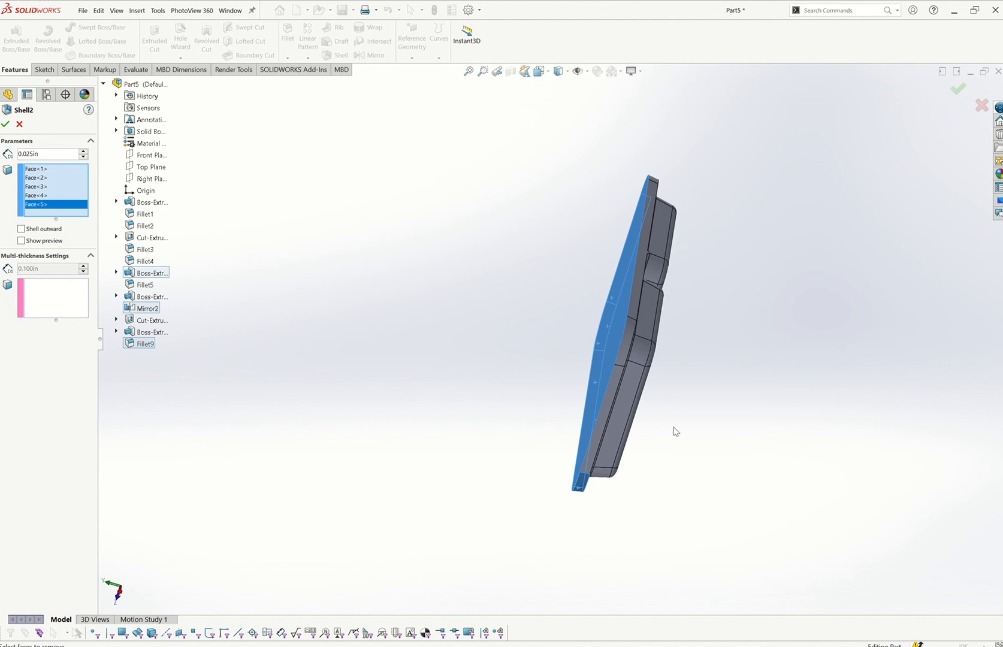
{"action": "left_click", "coordinate": [619, 369]}
{"action": "left_click", "coordinate": [630, 350]}
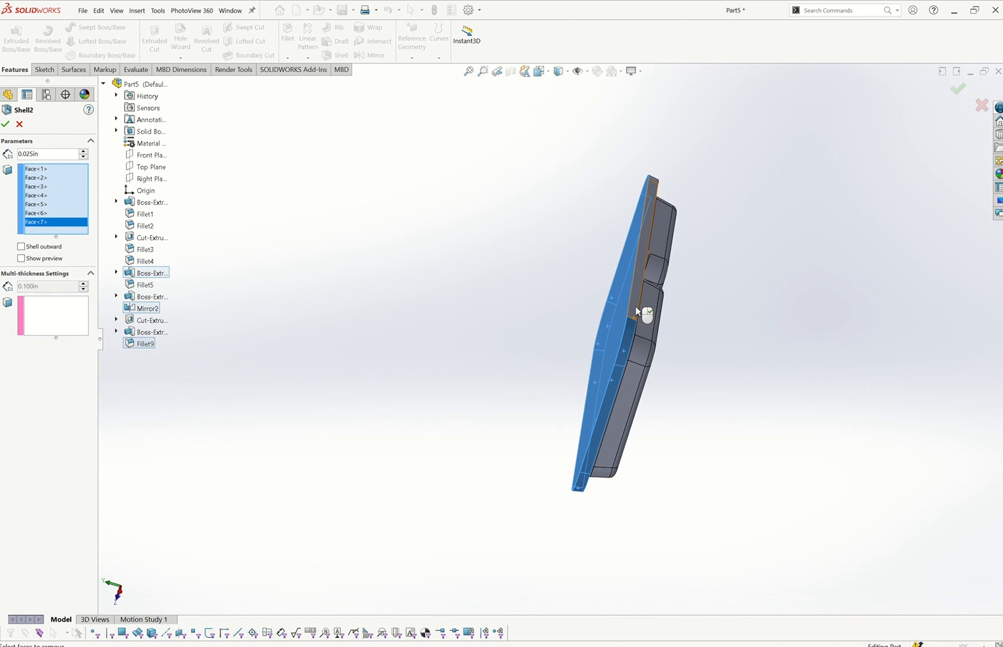
{"action": "left_click", "coordinate": [652, 191]}
{"action": "scroll", "coordinate": [653, 191], "scroll_direction": "down", "scroll_amount": 3}
{"action": "middle_click_drag", "start_coordinate": [655, 245], "coordinate": [648, 347]}
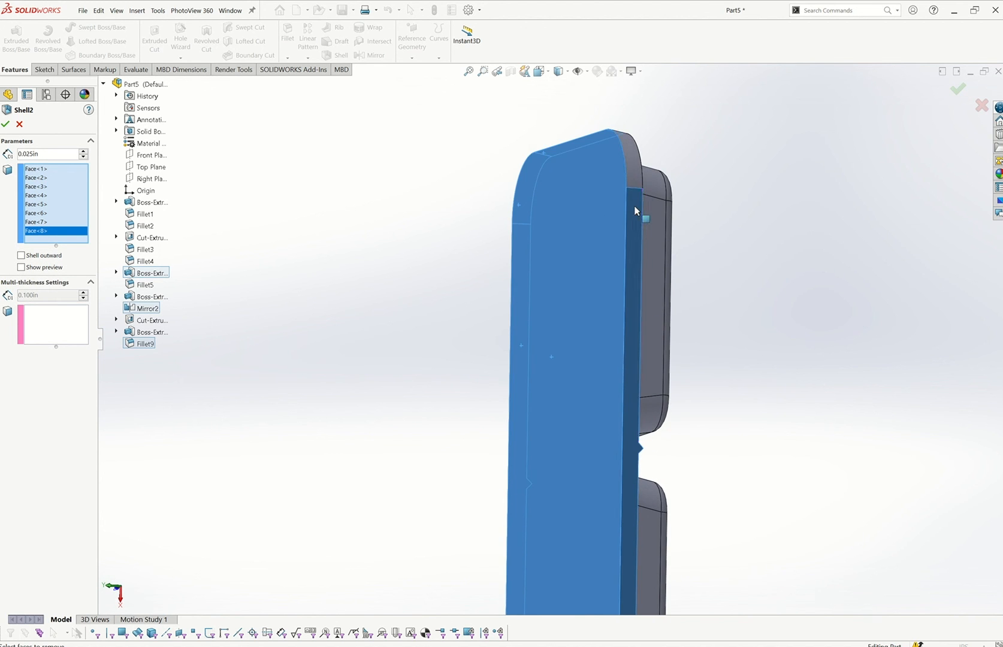
{"action": "left_click", "coordinate": [637, 179]}
{"action": "scroll", "coordinate": [563, 339], "scroll_direction": "up", "scroll_amount": 3}
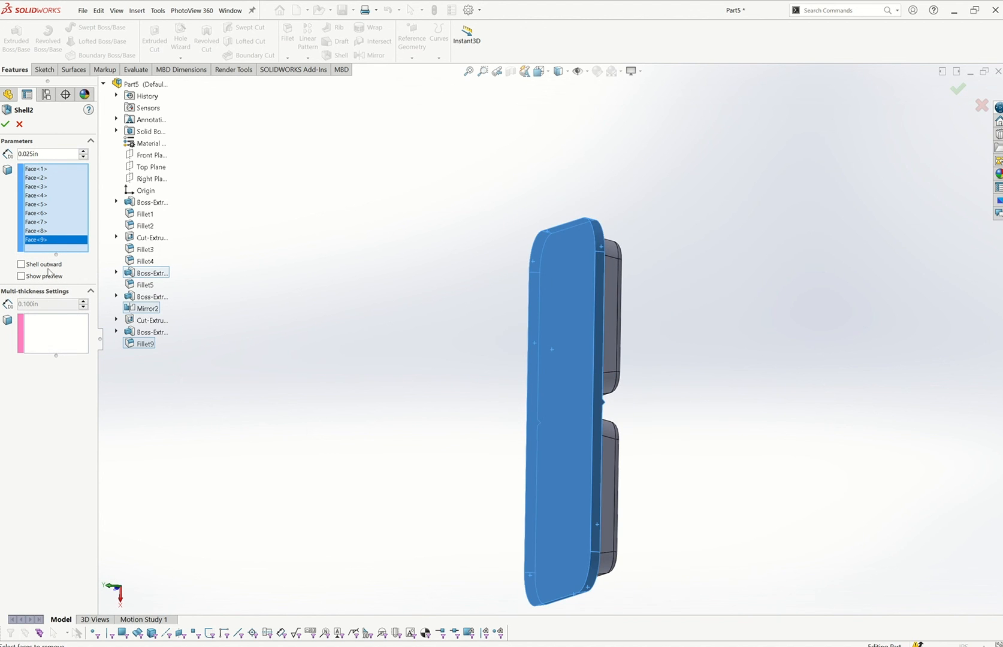
{"action": "left_click", "coordinate": [5, 123]}
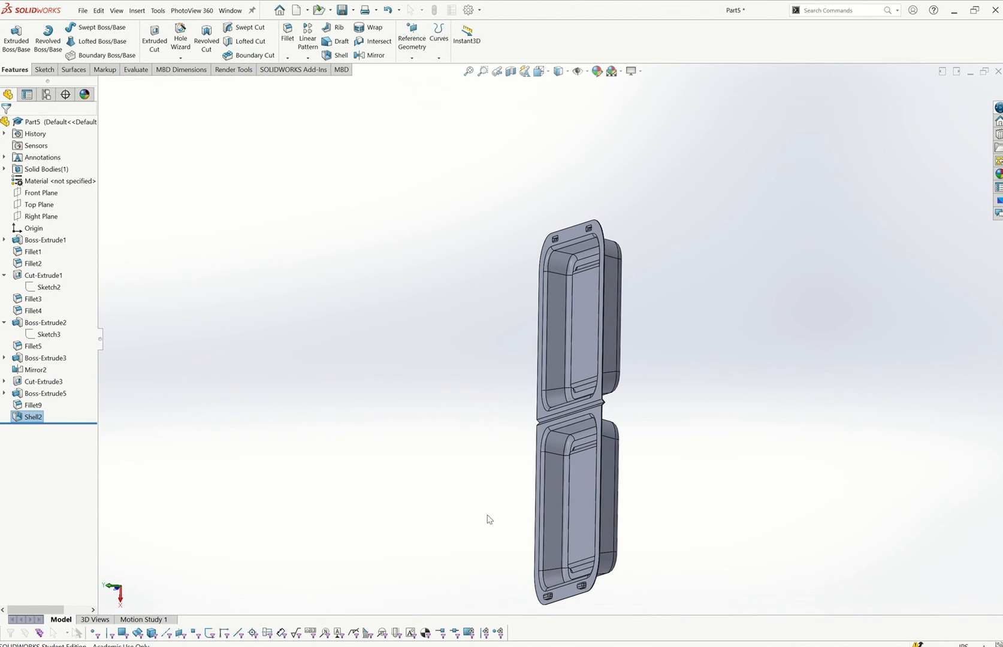
Step: Fillet the two upper edges and the underside tip edge of the V-shaped rib between the compartments with a 0.05 in radius
{"action": "key", "text": "ctrl+7"}
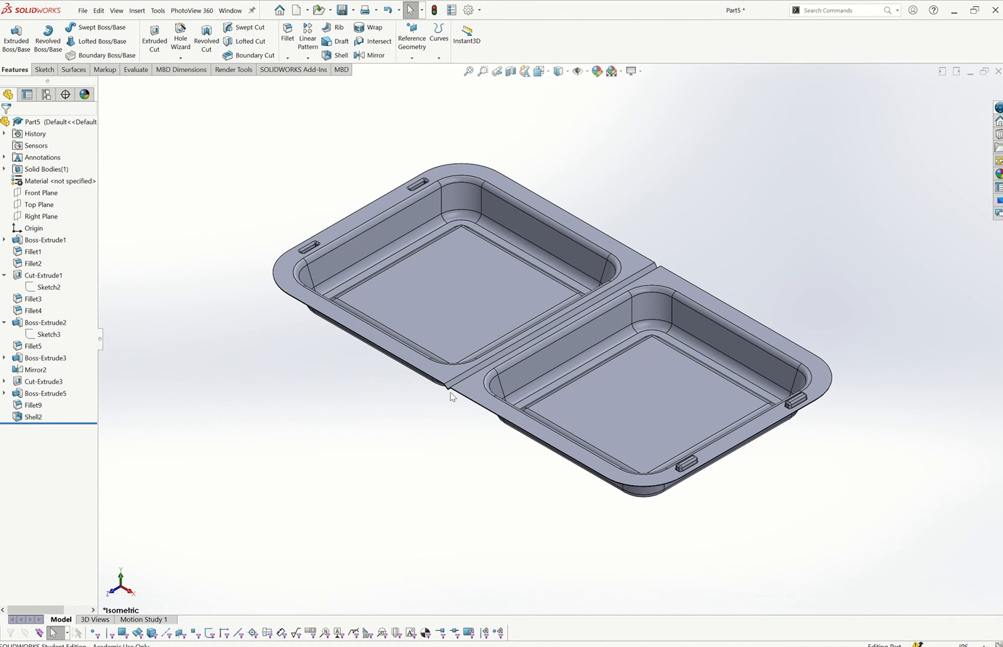
{"action": "scroll", "coordinate": [450, 394], "scroll_direction": "down", "scroll_amount": 5}
{"action": "middle_click_drag", "start_coordinate": [466, 368], "coordinate": [478, 346]}
{"action": "scroll", "coordinate": [510, 307], "scroll_direction": "down", "scroll_amount": 1}
{"action": "scroll", "coordinate": [511, 310], "scroll_direction": "down", "scroll_amount": 4}
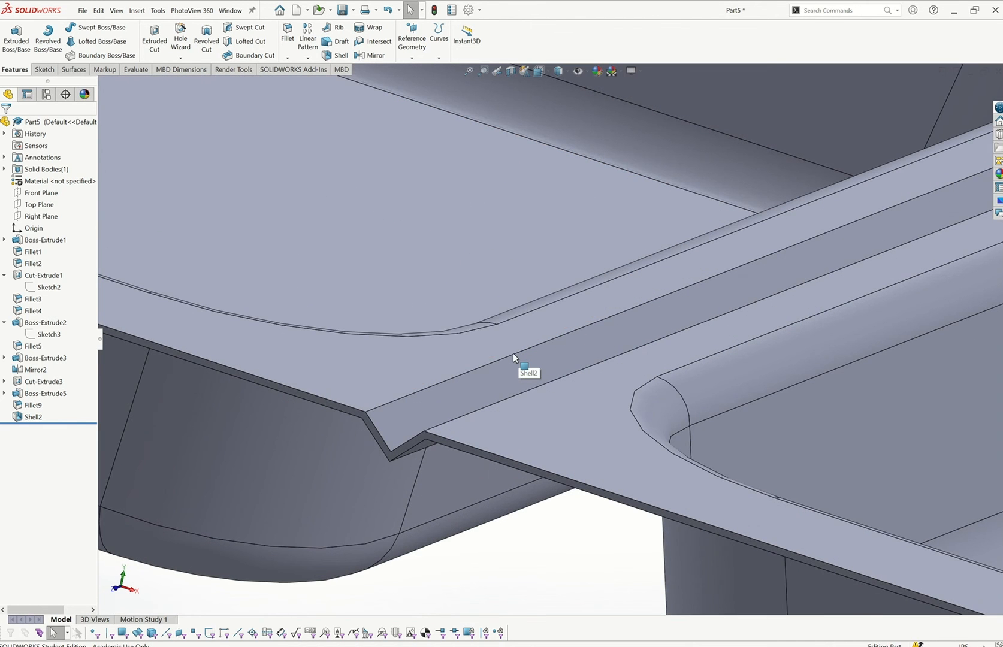
{"action": "left_click", "coordinate": [288, 36]}
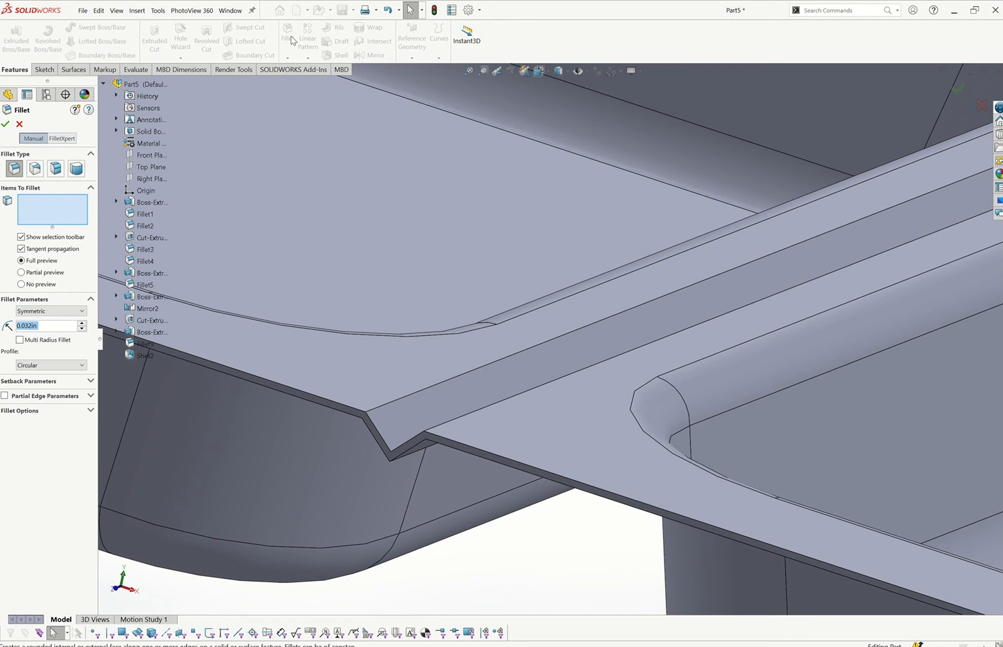
{"action": "left_click", "coordinate": [467, 376]}
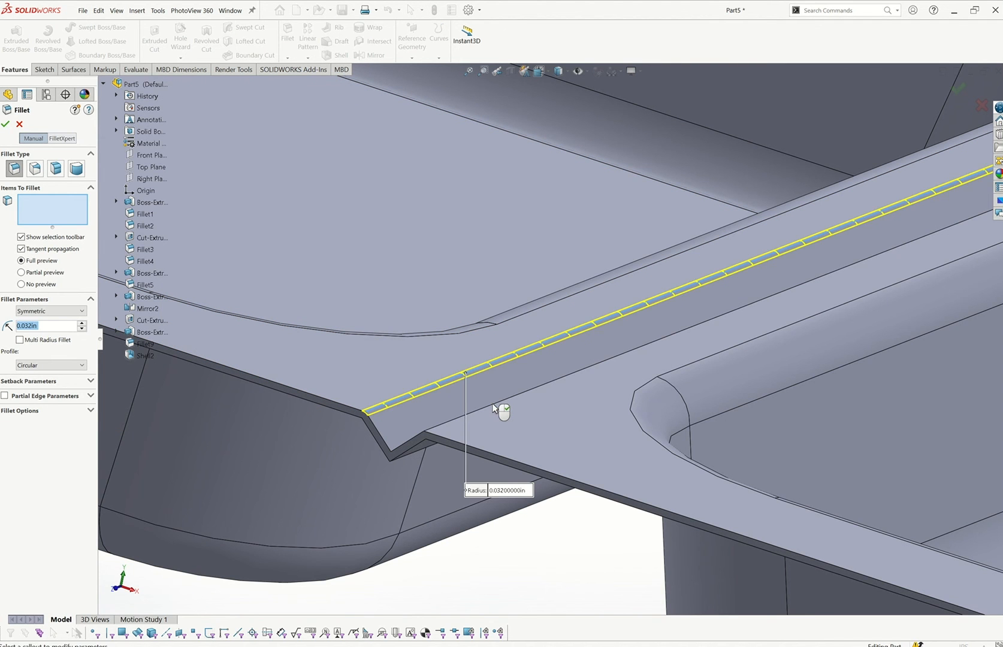
{"action": "left_click", "coordinate": [494, 407]}
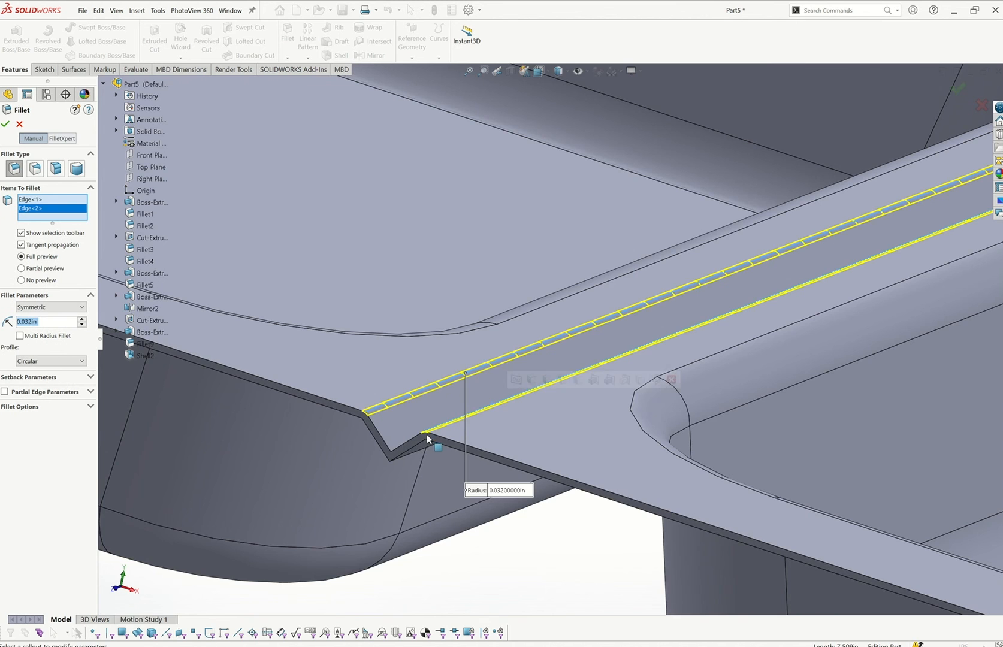
{"action": "middle_click_drag", "start_coordinate": [493, 407], "coordinate": [377, 501]}
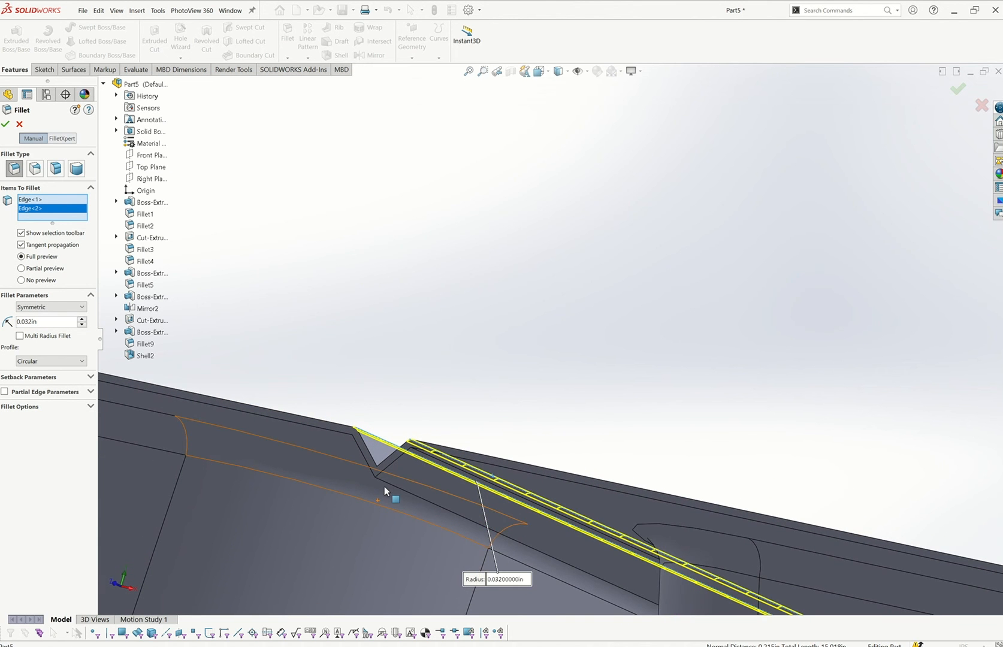
{"action": "left_click", "coordinate": [387, 486]}
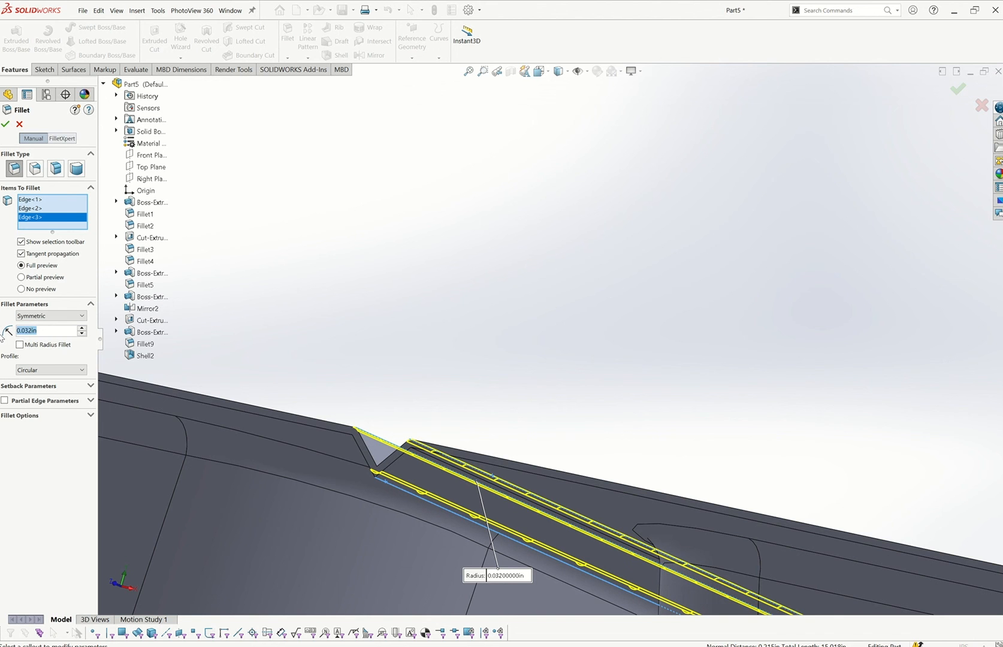
{"action": "type", "text": ".050"}
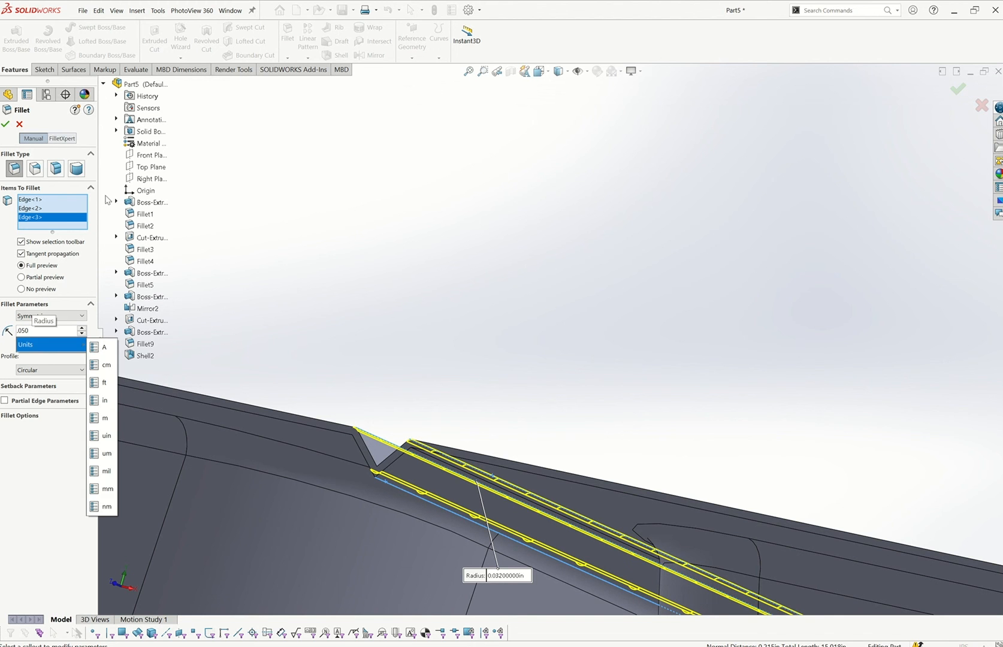
{"action": "key", "text": "Return"}
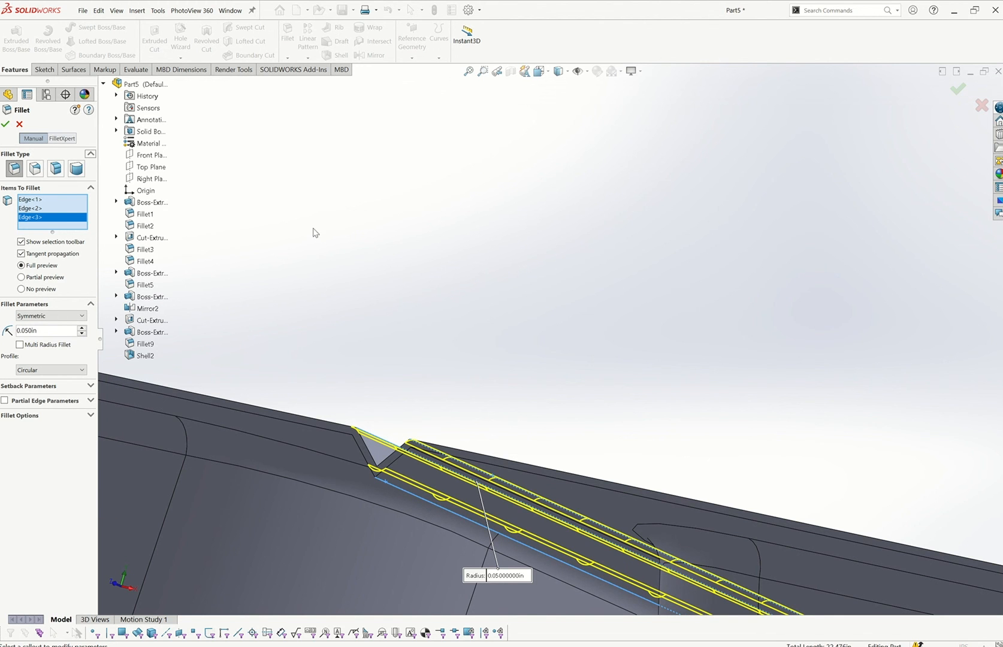
{"action": "left_click", "coordinate": [5, 125]}
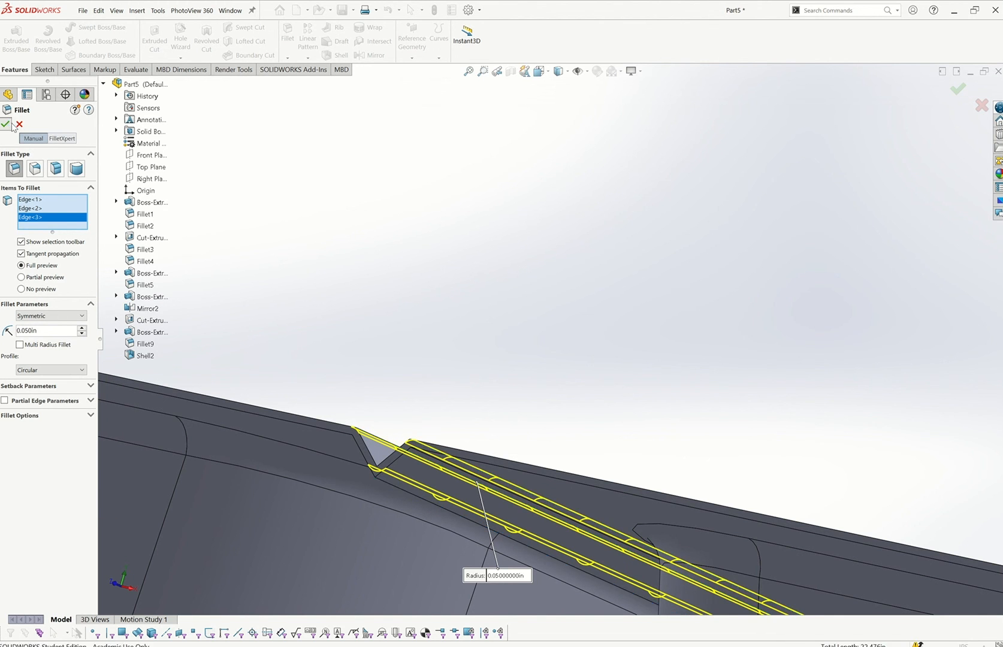
{"action": "left_click", "coordinate": [419, 329]}
Step: Set up a 0.032 in radius fillet on the inner valley edge of the V-shaped hinge between the compartments
{"action": "key", "text": "ctrl+1"}
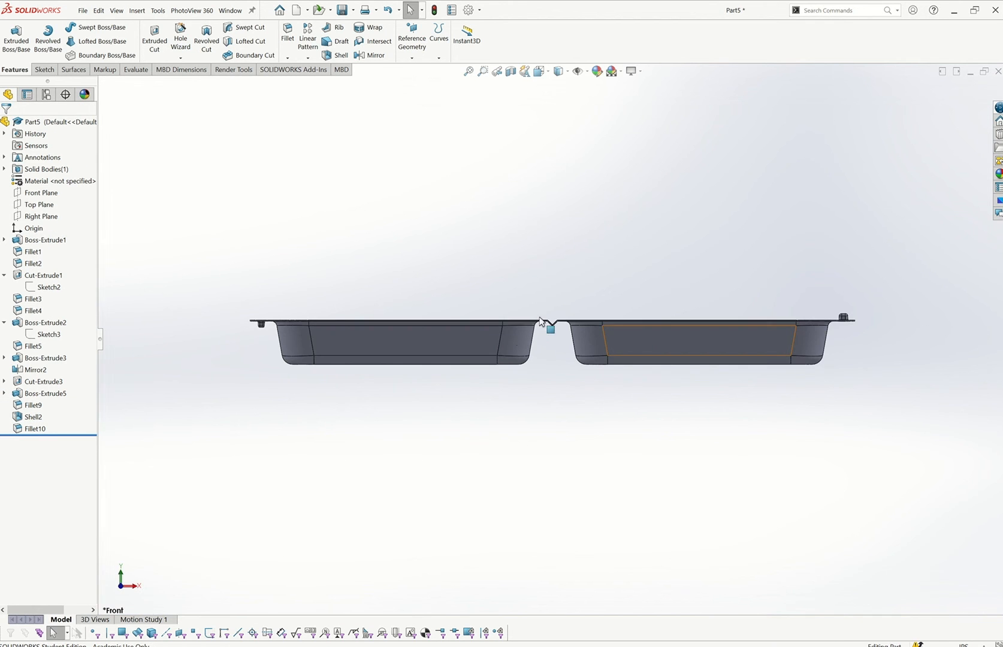
{"action": "scroll", "coordinate": [540, 321], "scroll_direction": "down", "scroll_amount": 10}
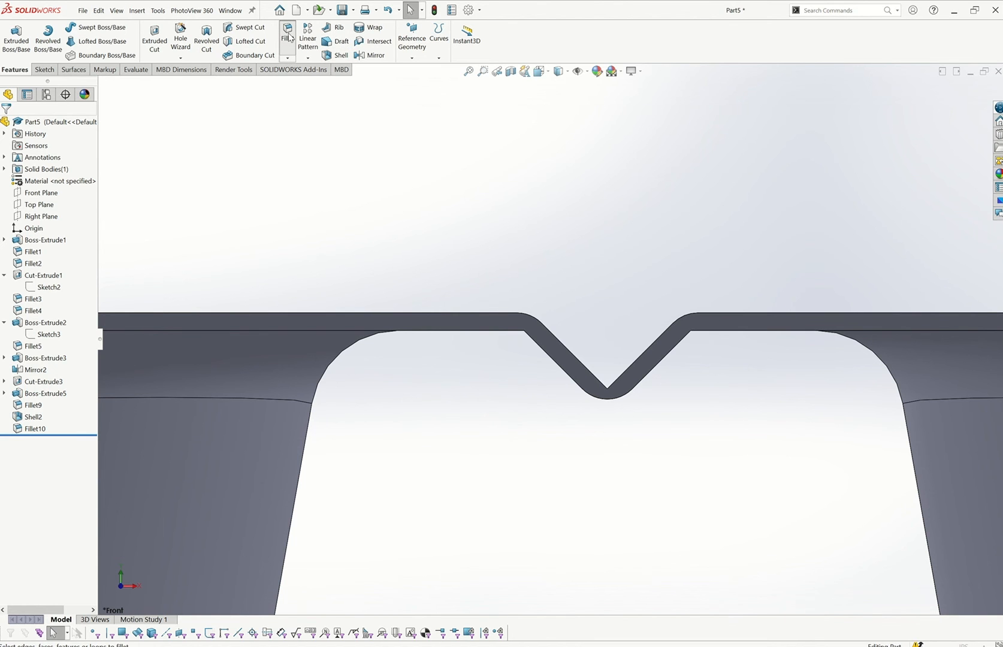
{"action": "left_click", "coordinate": [288, 35]}
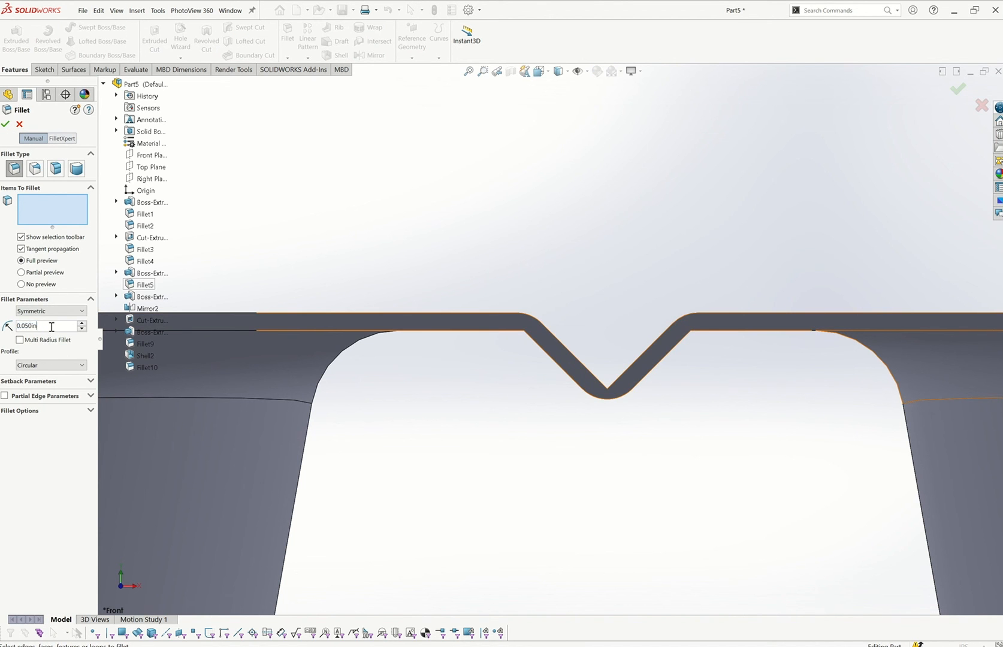
{"action": "type", "text": ".032"}
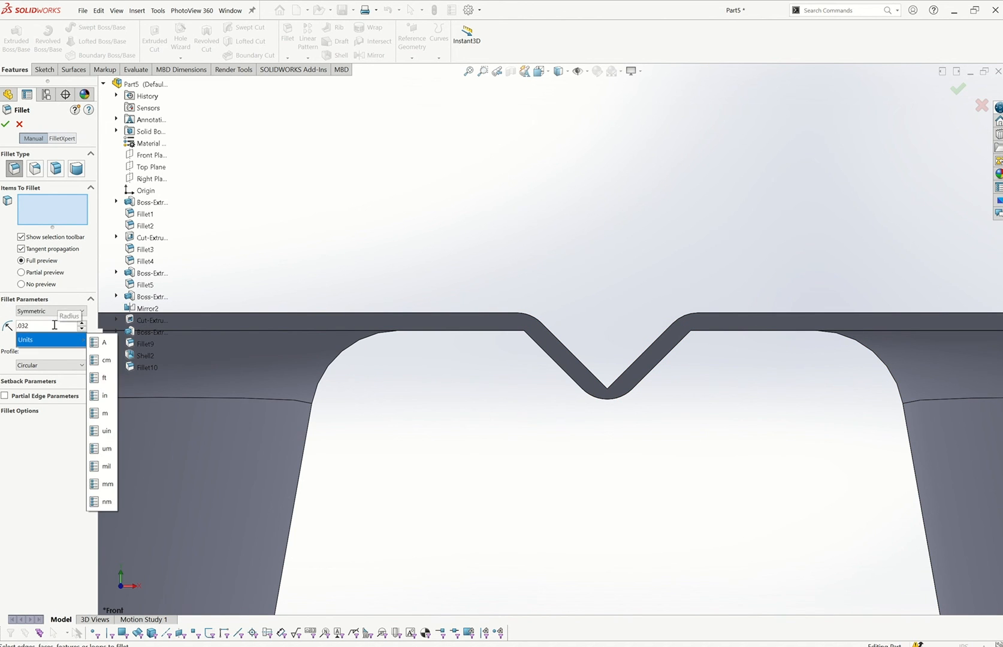
{"action": "left_click", "coordinate": [58, 206]}
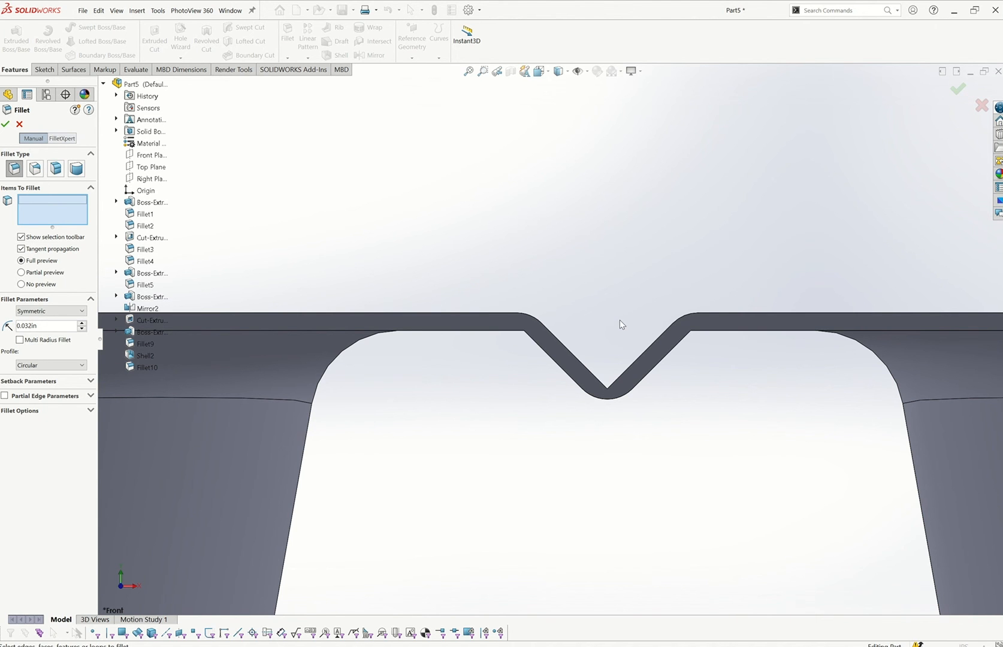
{"action": "mouse_move", "coordinate": [621, 331]}
{"action": "middle_mouse_down"}
{"action": "mouse_move", "coordinate": [616, 340]}
{"action": "mouse_move", "coordinate": [619, 322]}
{"action": "mouse_move", "coordinate": [617, 331]}
{"action": "middle_mouse_up"}
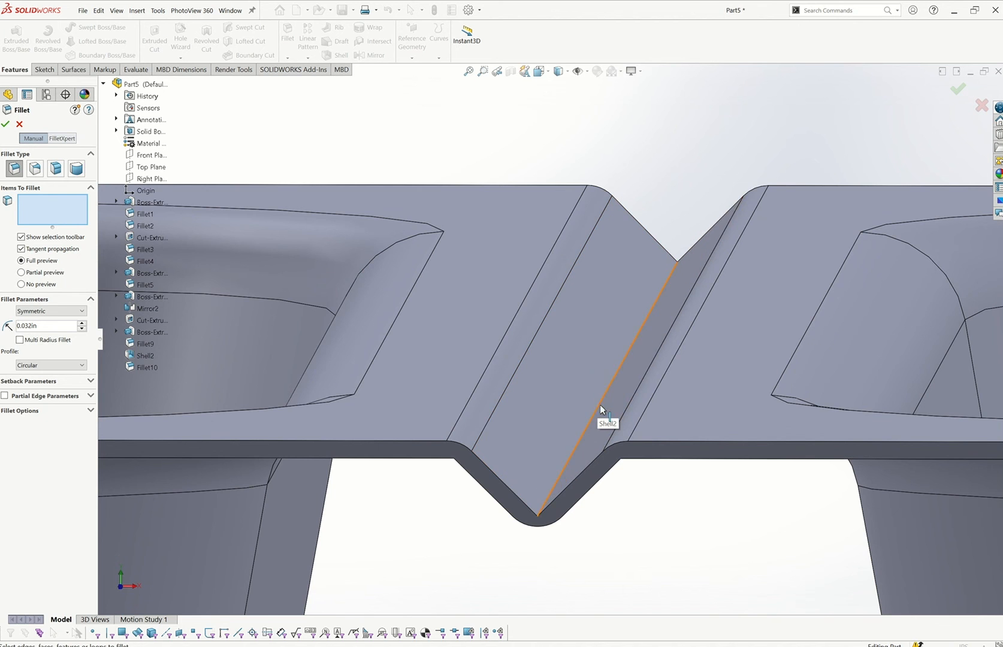
{"action": "scroll", "coordinate": [568, 406], "scroll_direction": "up", "scroll_amount": 2}
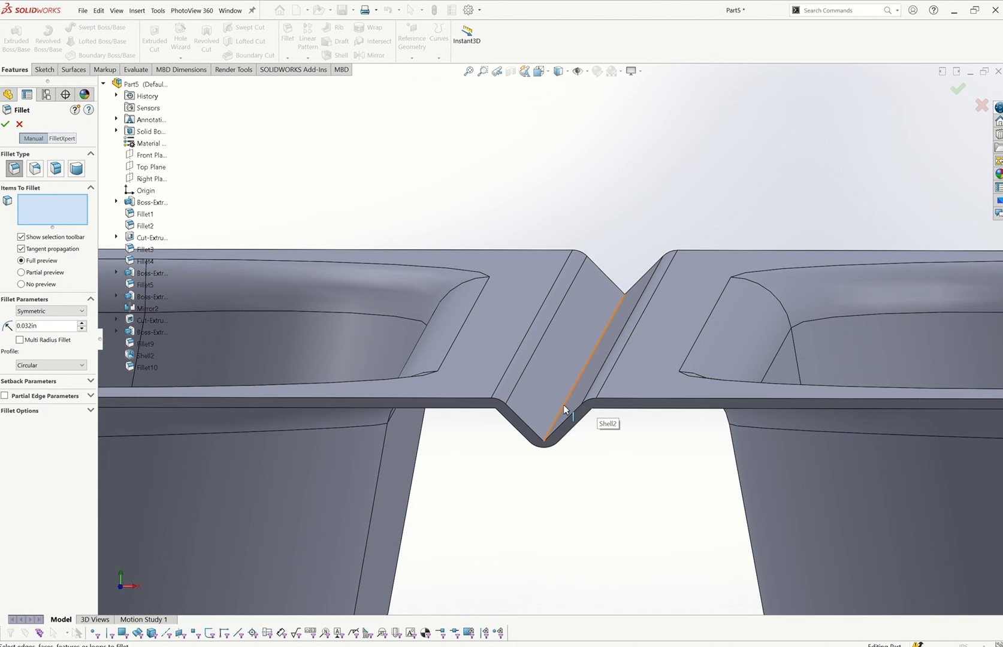
{"action": "left_click", "coordinate": [564, 406]}
Step: Add the two underside edges where the V-shaped hinge meets the flange to the fillet and complete it
{"action": "middle_click_drag", "start_coordinate": [517, 422], "coordinate": [512, 401]}
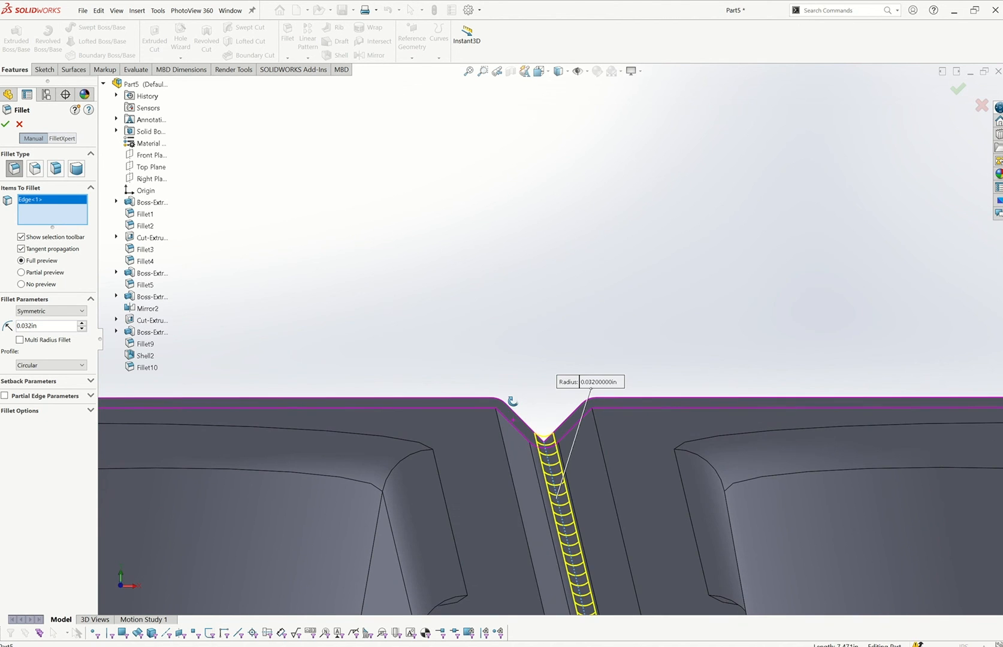
{"action": "left_click", "coordinate": [501, 434]}
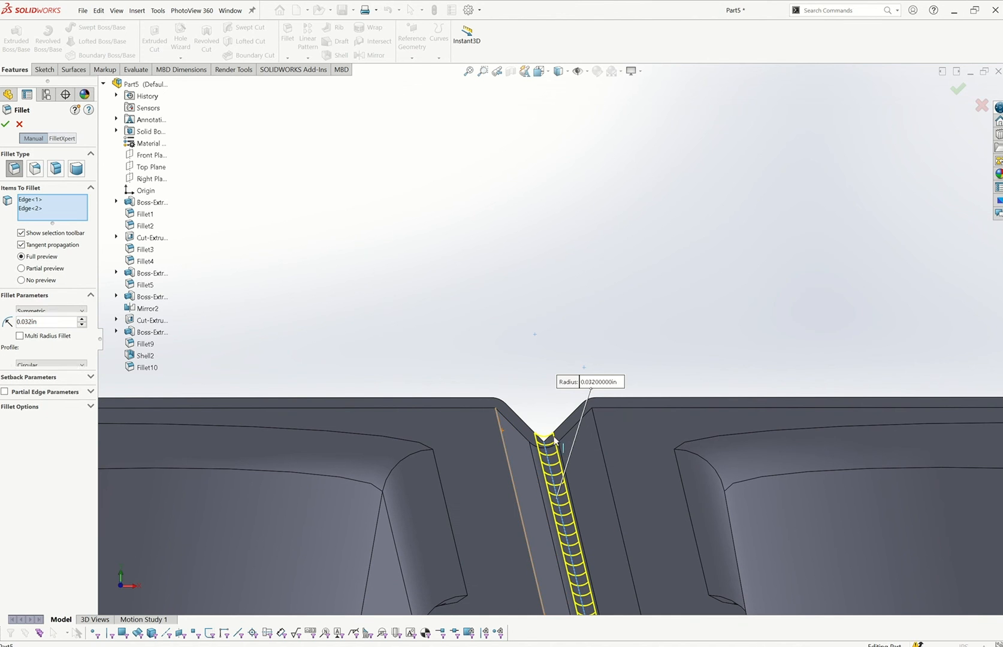
{"action": "left_click", "coordinate": [599, 438]}
{"action": "middle_click_drag", "start_coordinate": [586, 446], "coordinate": [527, 446]}
{"action": "left_click", "coordinate": [5, 125]}
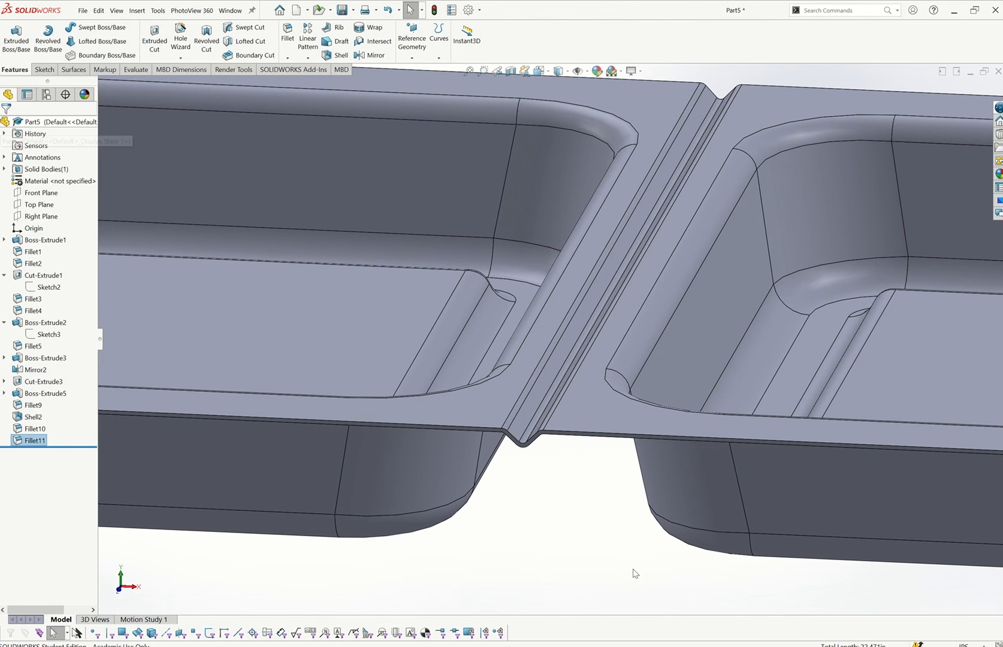
Step: Show the whole two-compartment container in the isometric view
{"action": "left_click", "coordinate": [599, 570]}
{"action": "middle_click_drag", "start_coordinate": [599, 570], "coordinate": [591, 569]}
{"action": "key", "text": "ctrl+7"}
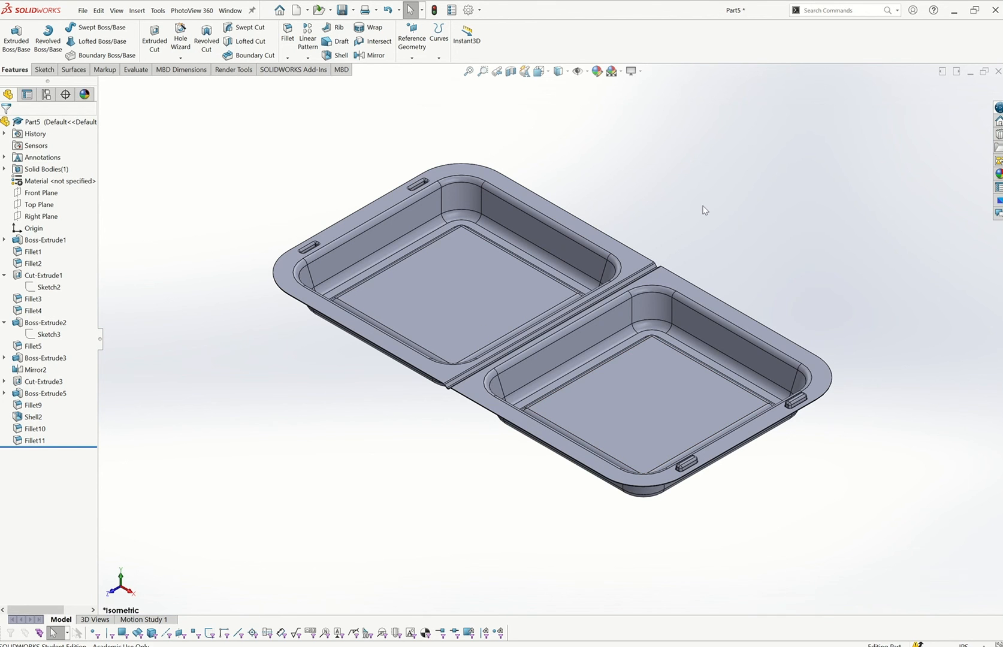
{"action": "mouse_move", "coordinate": [483, 4]}
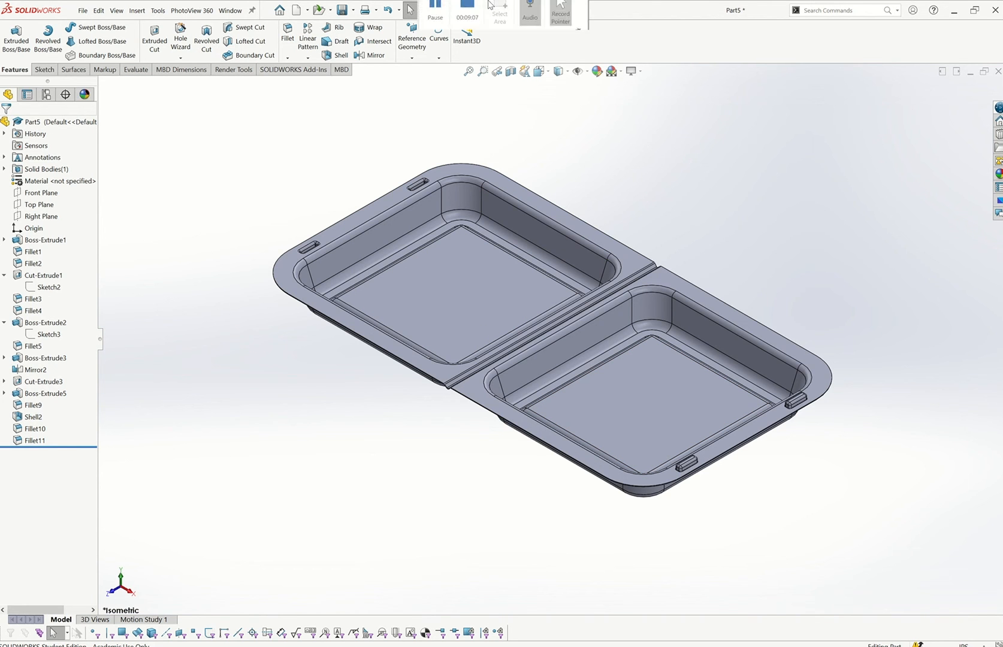